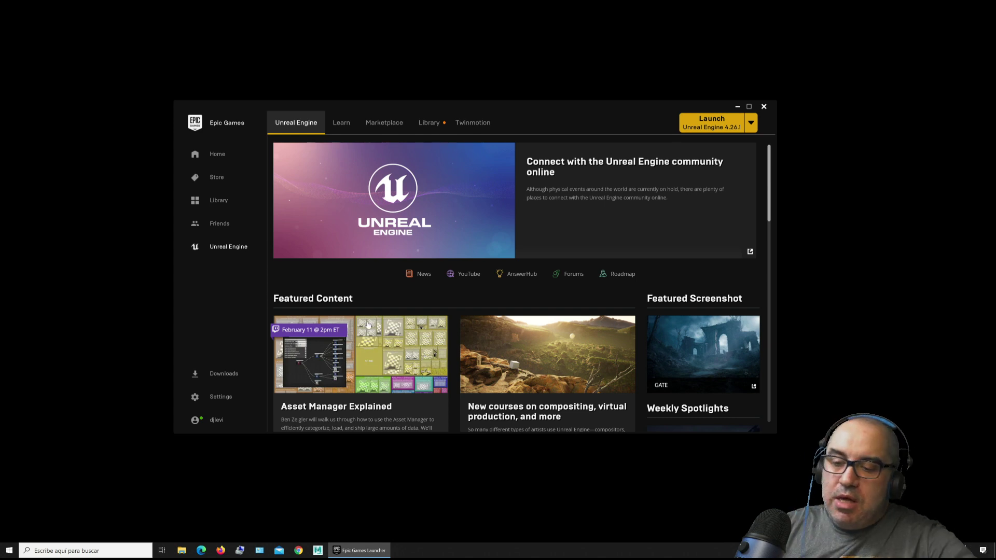
# Open a File Explorer window, and start SteamVR once and exit it.
pyautogui.press('super+e')
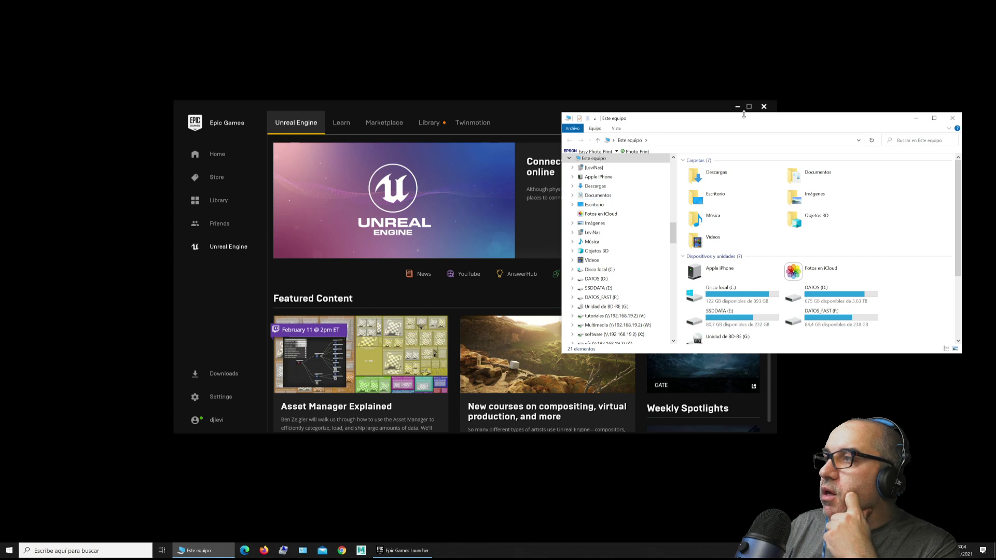
pyautogui.moveTo(745, 117); pyautogui.dragTo(405, 145)
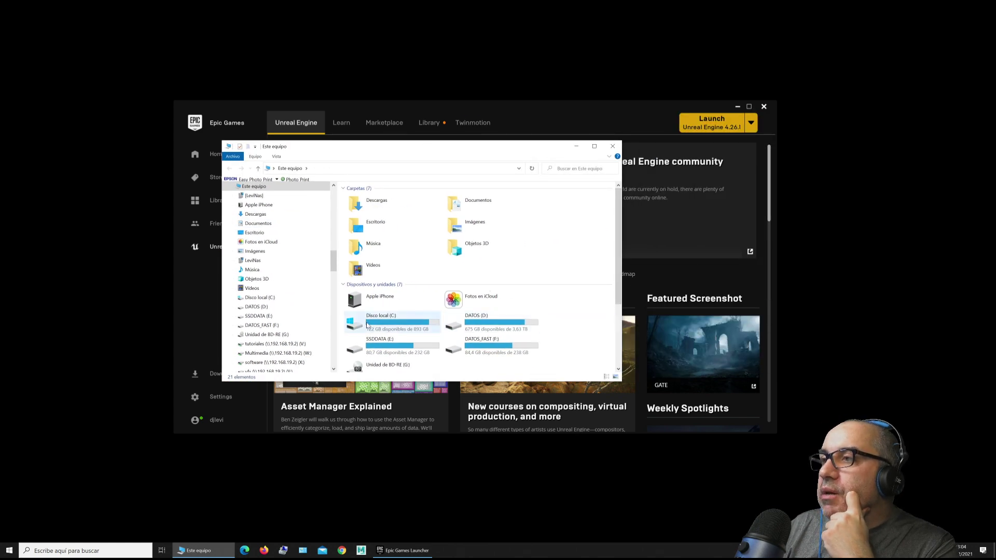
pyautogui.click(83, 550)
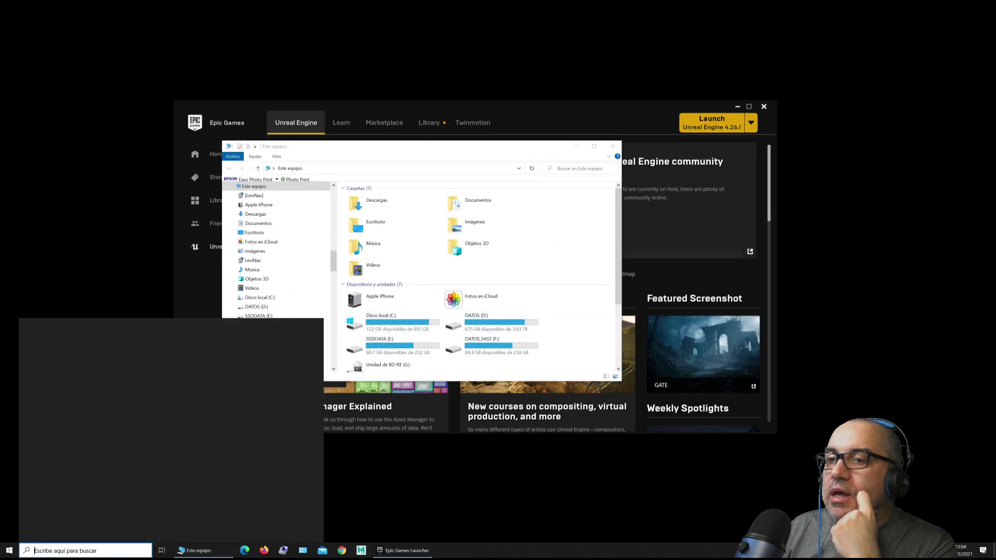
pyautogui.write('ste')
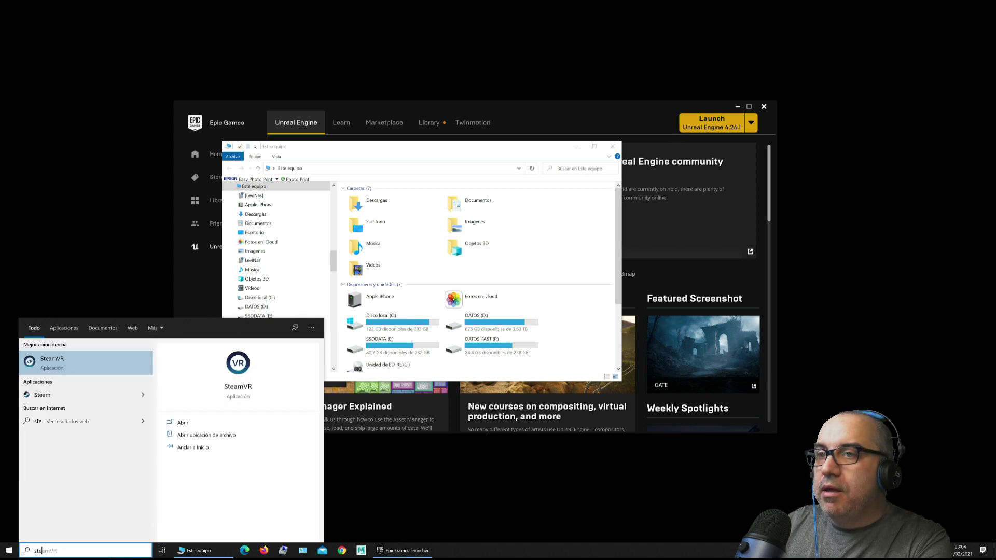
pyautogui.press('Escape')
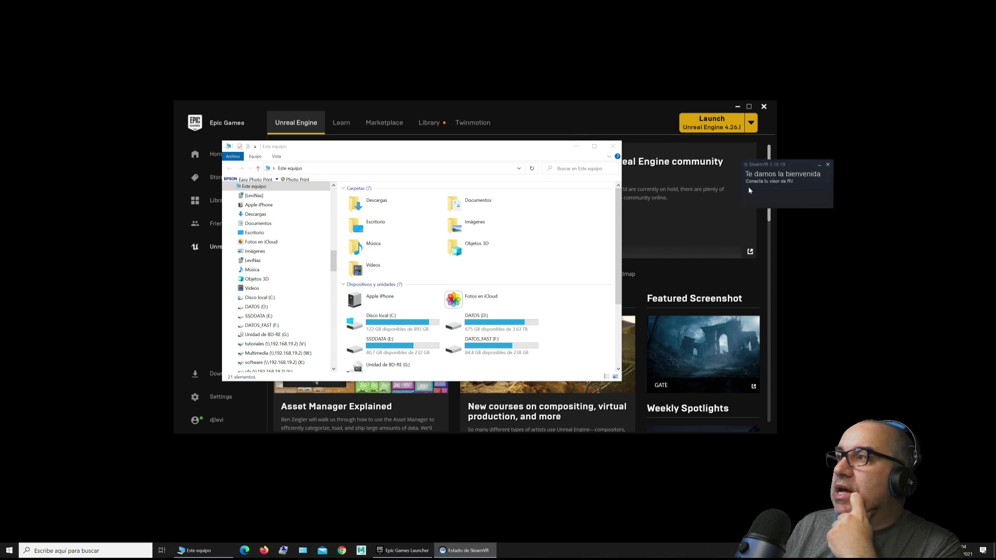
pyautogui.moveTo(799, 173); pyautogui.dragTo(552, 218)
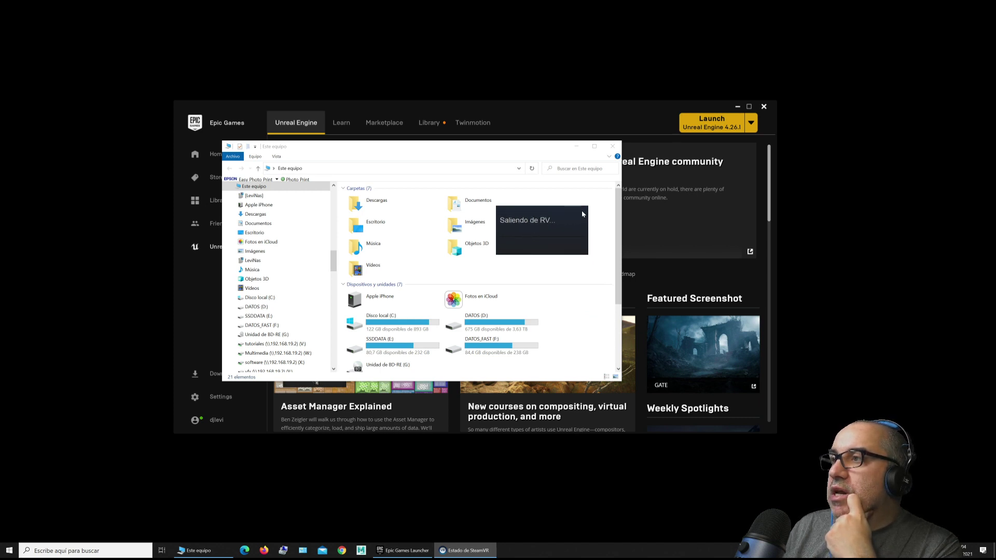
# Open the Steam folder inside Archivos de programa (x86) on Disco local (C:).
pyautogui.click(415, 330)
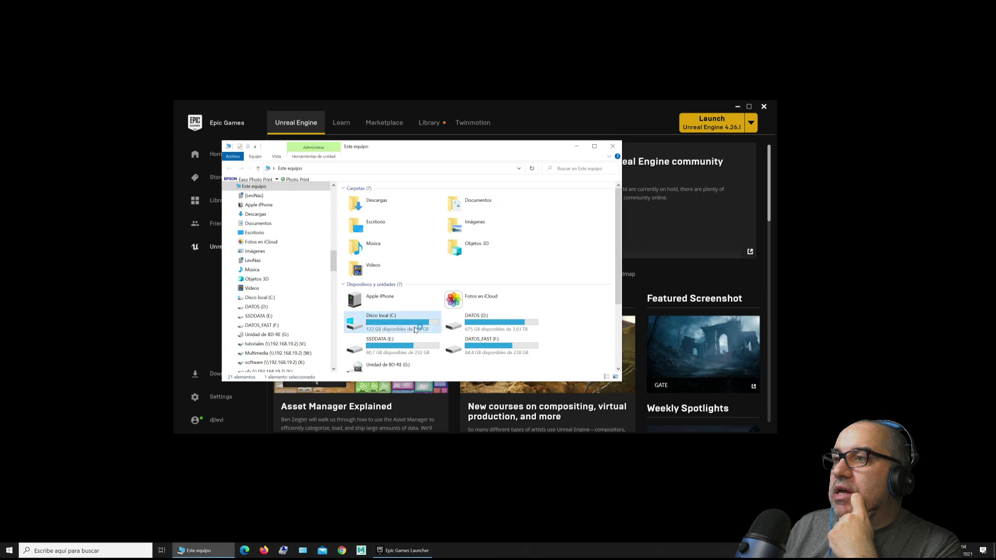
pyautogui.doubleClick(415, 330)
pyautogui.click(390, 234)
pyautogui.doubleClick(390, 233)
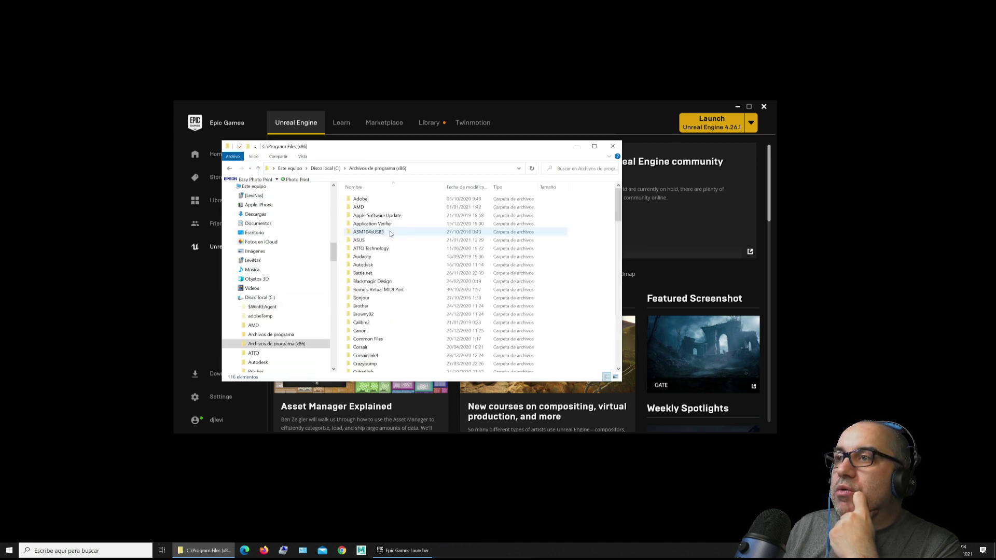
pyautogui.scroll(-10, 377, 360)
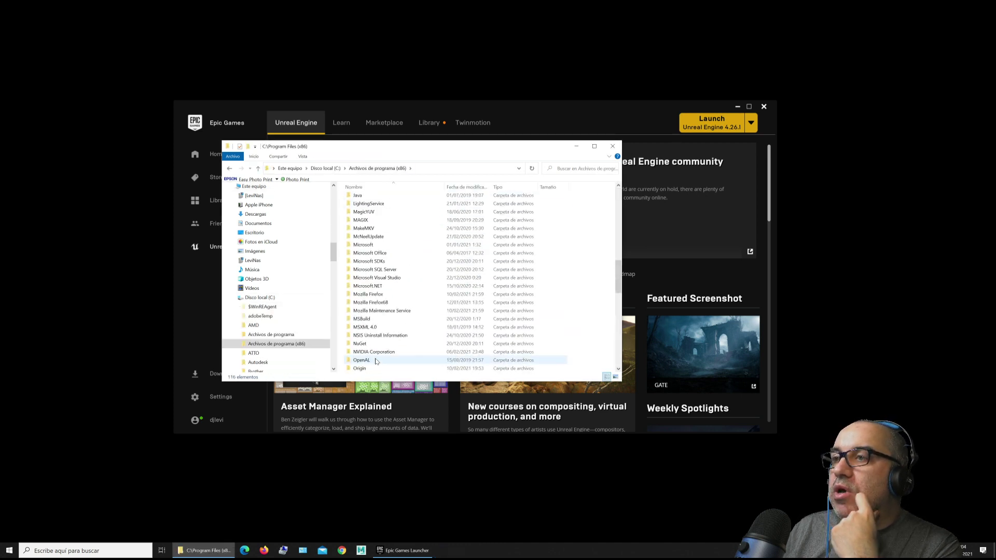
pyautogui.press('s')
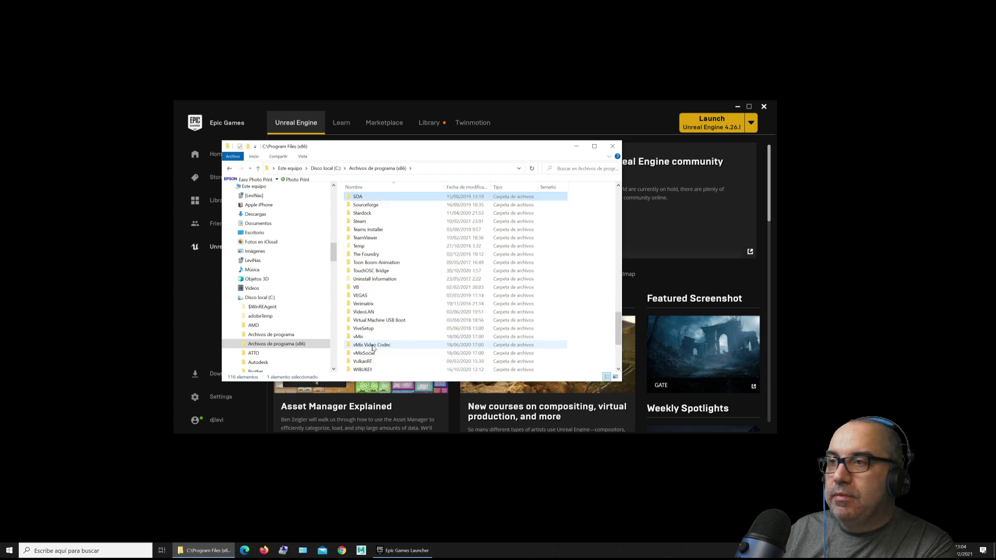
pyautogui.doubleClick(371, 222)
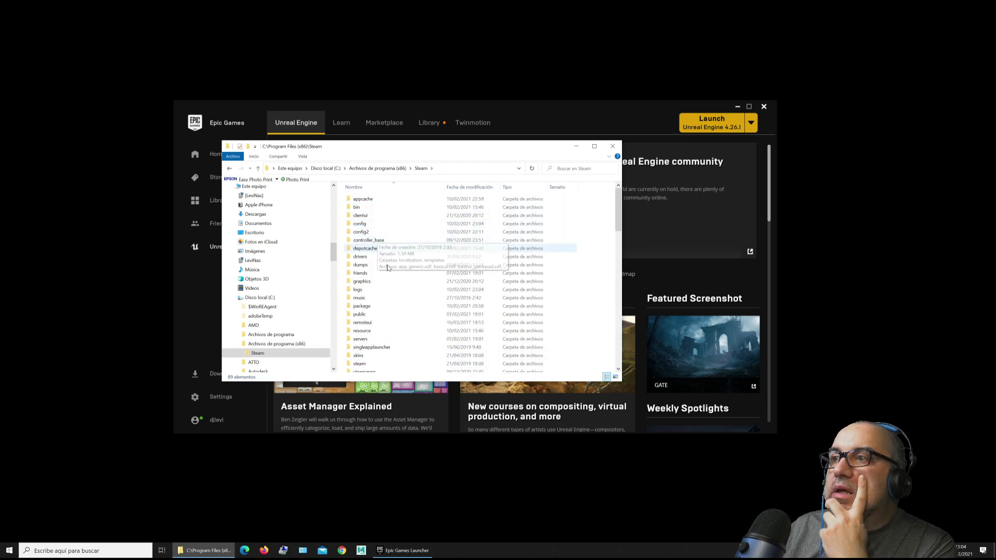
# Go from the Steam folder to steamapps\common\SteamVR.
pyautogui.scroll(-3, 377, 342)
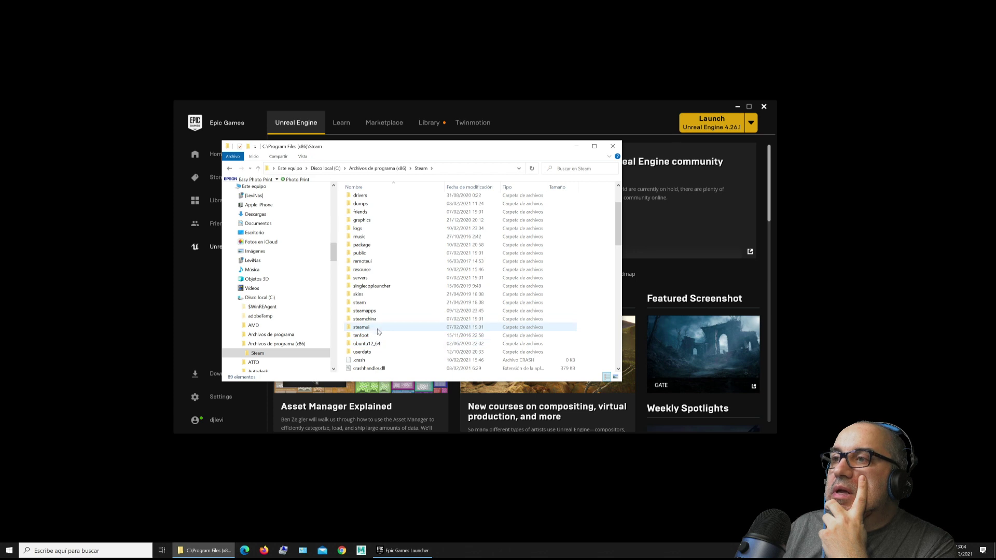
pyautogui.scroll(-3, 376, 268)
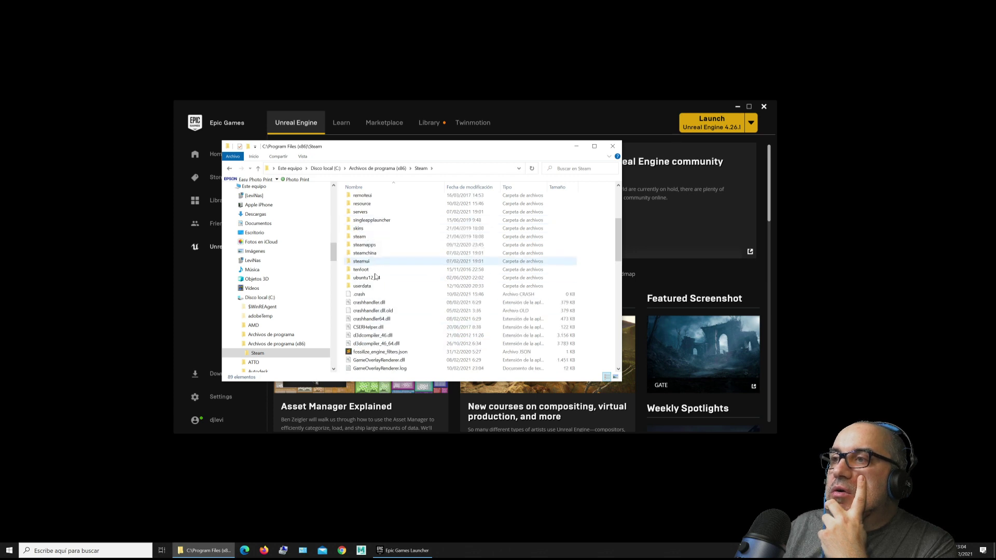
pyautogui.doubleClick(364, 244)
pyautogui.doubleClick(364, 200)
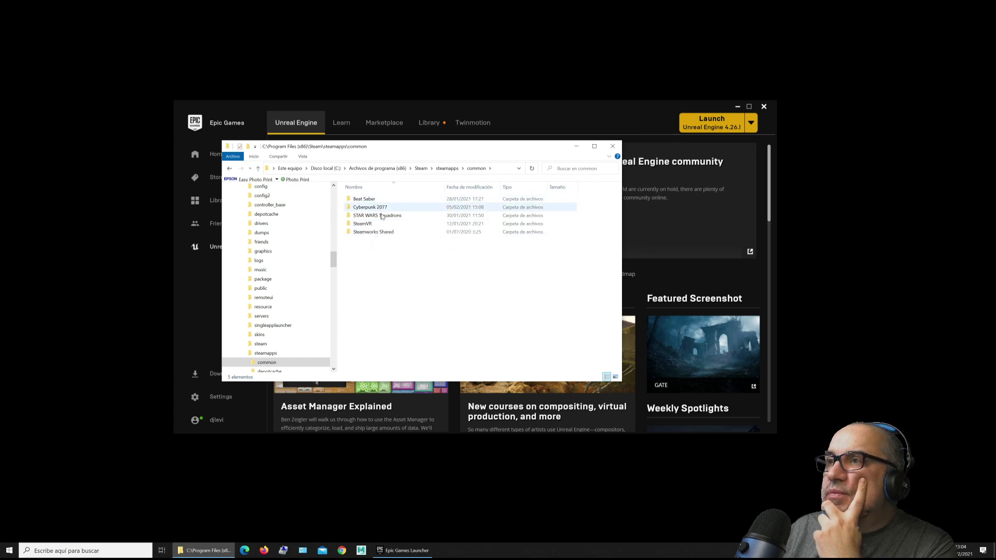
pyautogui.click(371, 225)
pyautogui.doubleClick(371, 225)
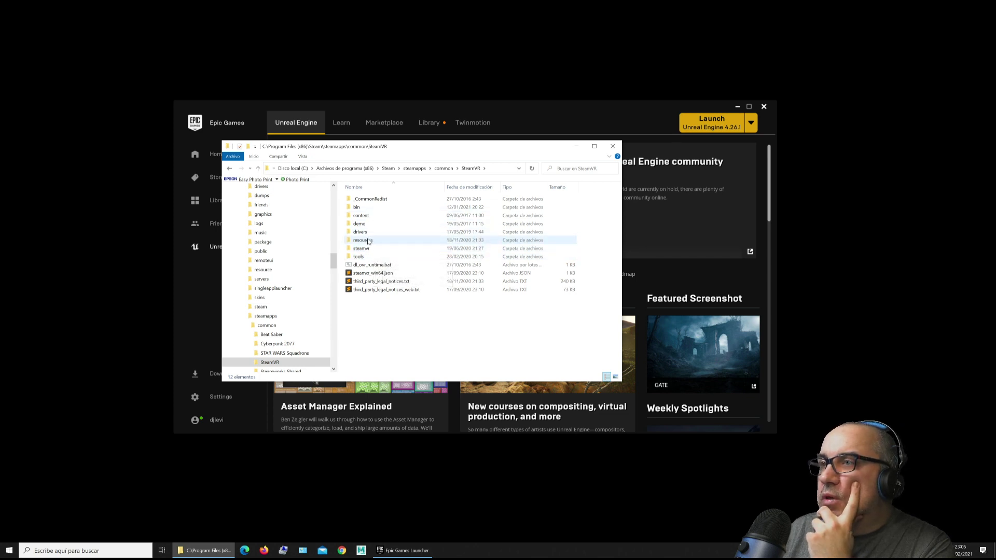
# Go to the drivers\null\resources\settings folder of SteamVR.
pyautogui.click(362, 234)
pyautogui.doubleClick(362, 233)
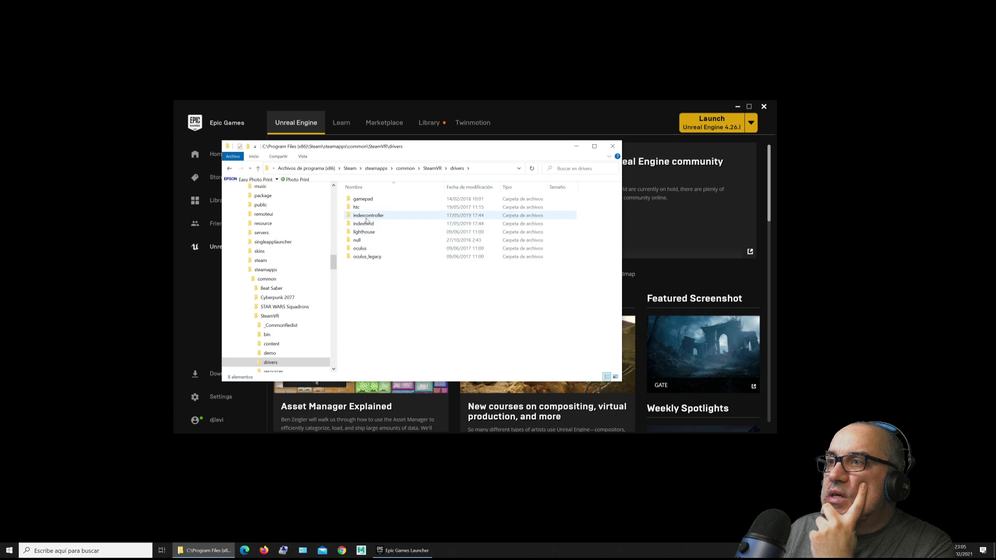
pyautogui.click(360, 240)
pyautogui.doubleClick(361, 240)
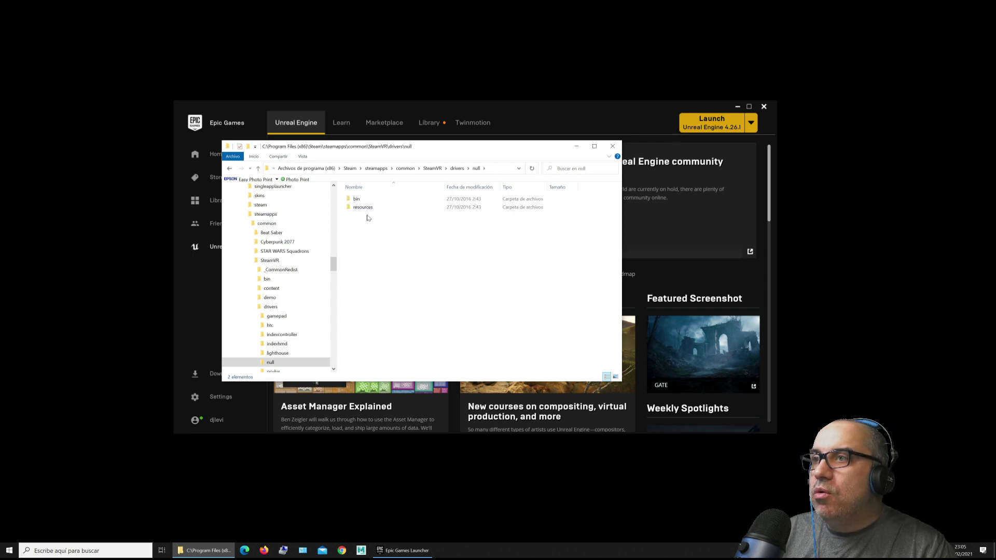
pyautogui.click(363, 208)
pyautogui.doubleClick(363, 208)
pyautogui.click(362, 199)
pyautogui.doubleClick(363, 199)
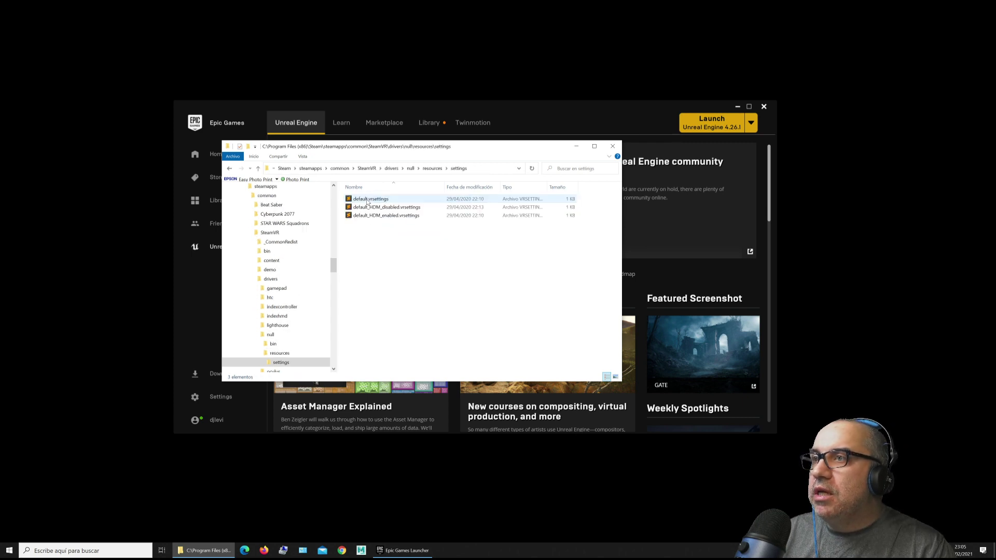
# Open default.vrsettings in Sublime Text, set "enable" of driver_null to true, save the file and minimize the editor.
pyautogui.doubleClick(372, 202)
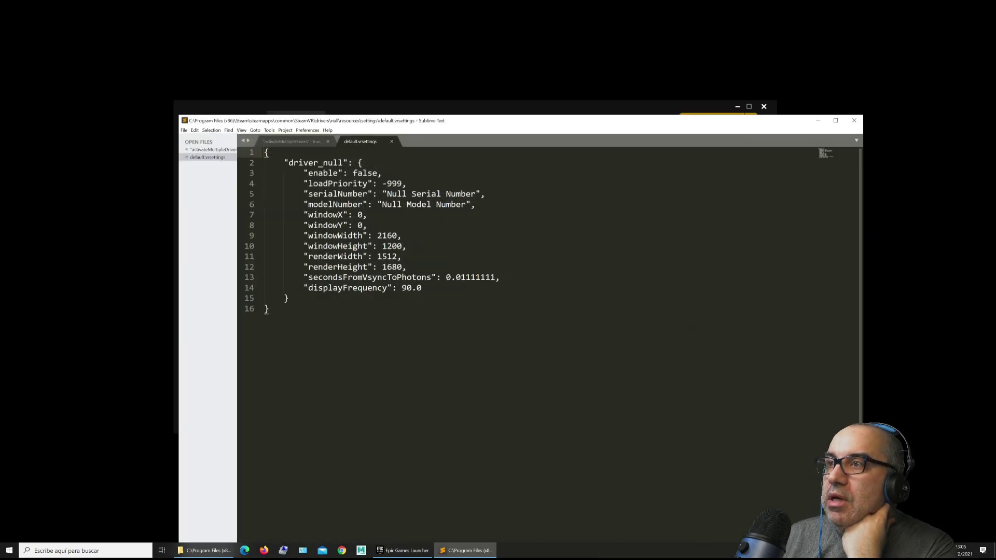
pyautogui.doubleClick(364, 174)
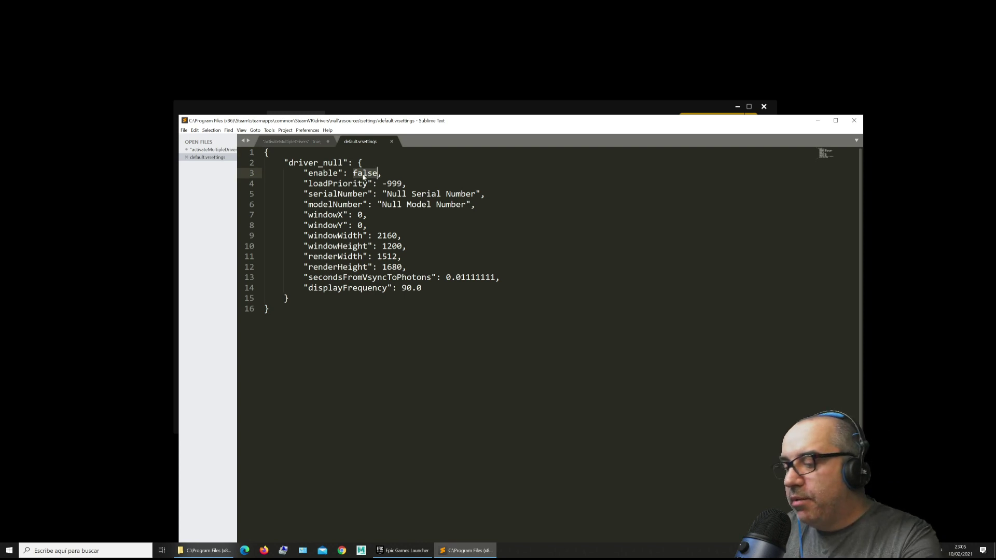
pyautogui.write('true')
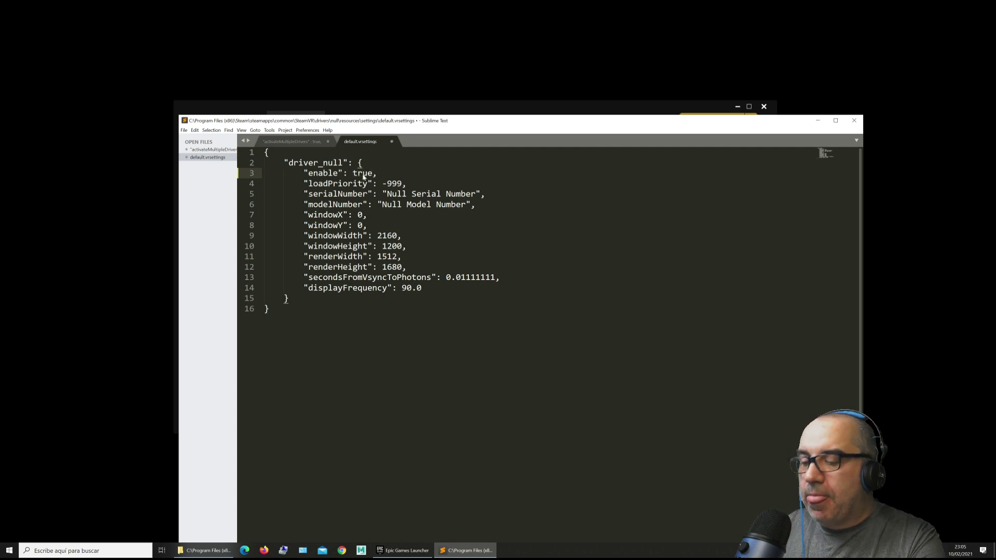
pyautogui.hotkey('ctrl', 's')
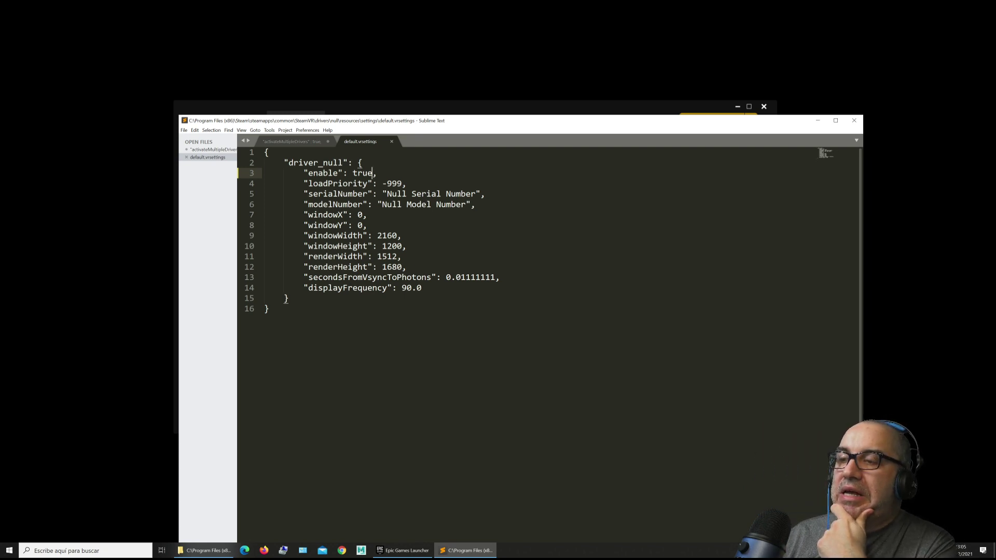
pyautogui.click(818, 122)
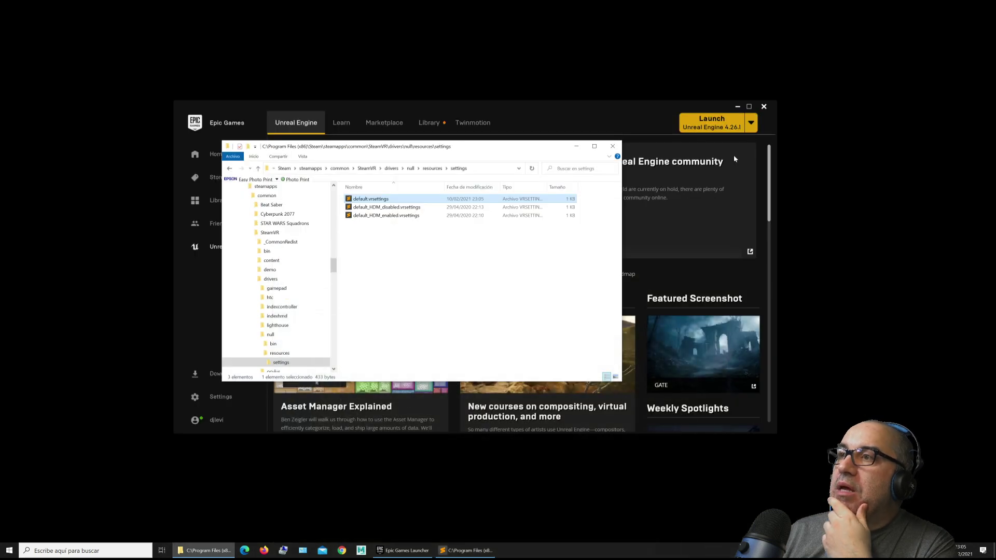
# Return to the main Steam folder and open steamvr.vrsettings from its config folder in Sublime Text.
pyautogui.click(285, 168)
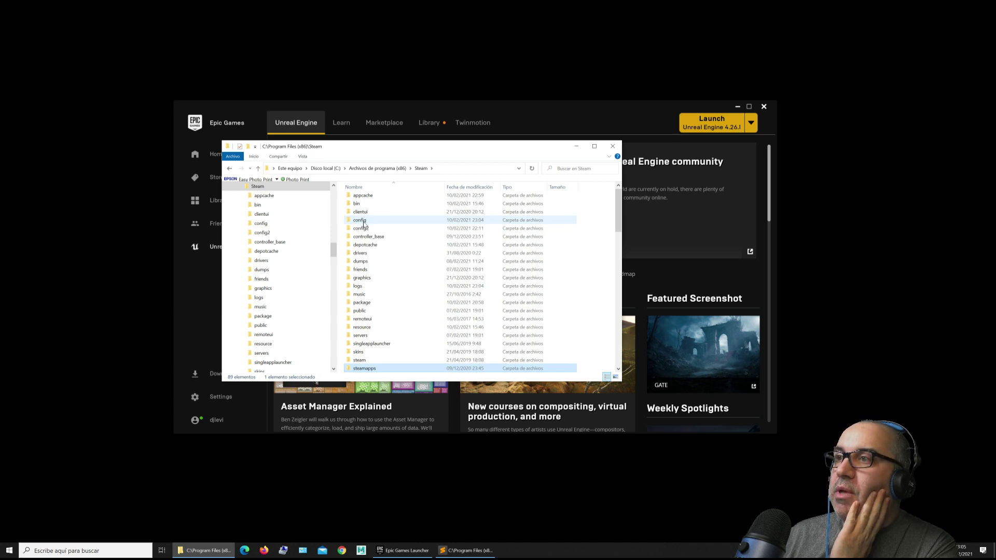
pyautogui.doubleClick(361, 221)
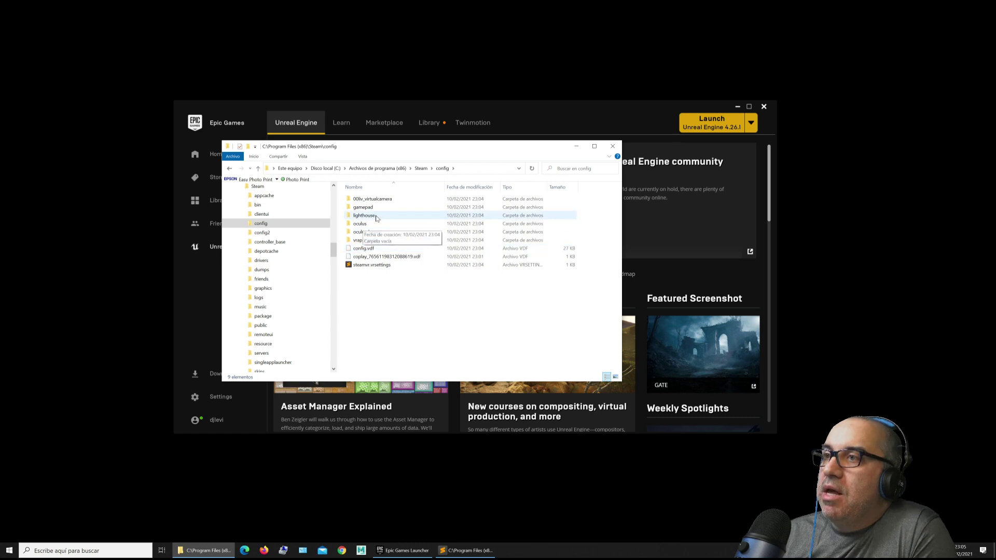
pyautogui.click(372, 266)
pyautogui.doubleClick(373, 266)
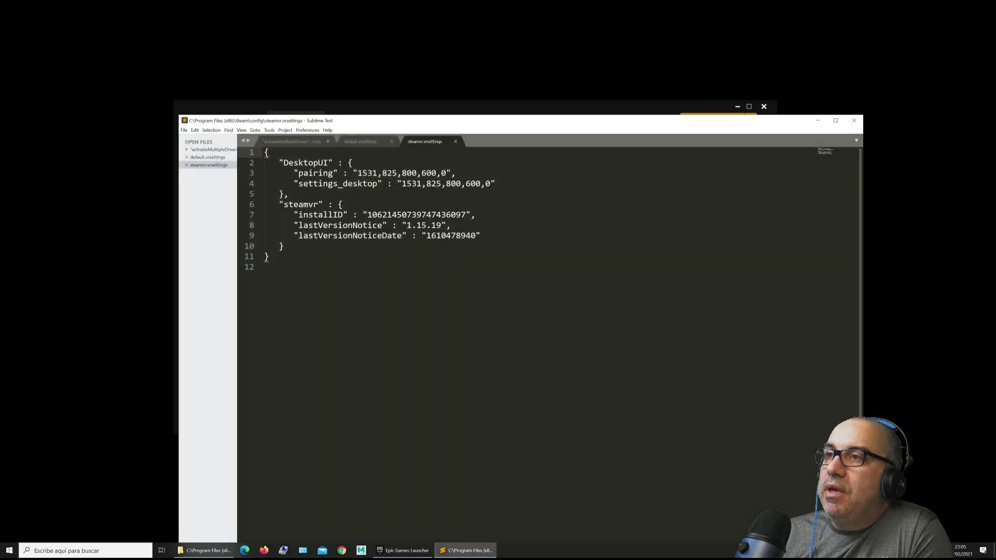
# Copy the lines "activateMultipleDrivers" : true, and "forcedDriver" : "null", from the unsaved notes file to the start of the "steamvr" section in steamvr.vrsettings.
pyautogui.click(343, 205)
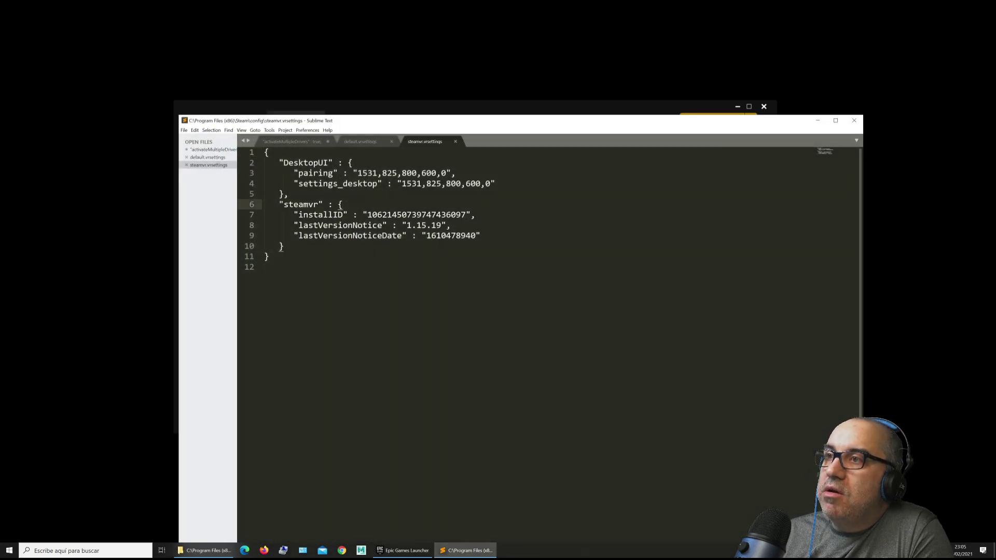
pyautogui.press('Return')
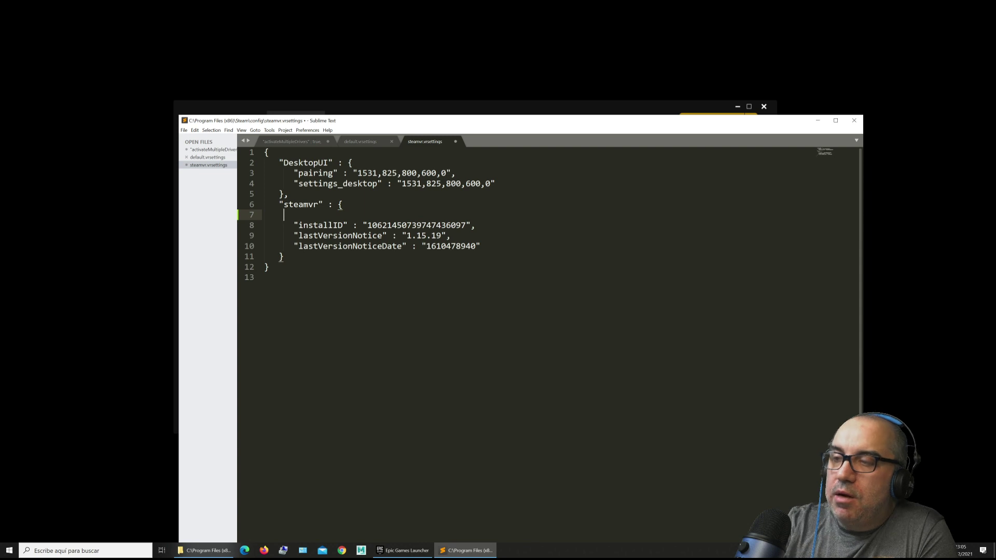
pyautogui.click(360, 141)
pyautogui.click(293, 141)
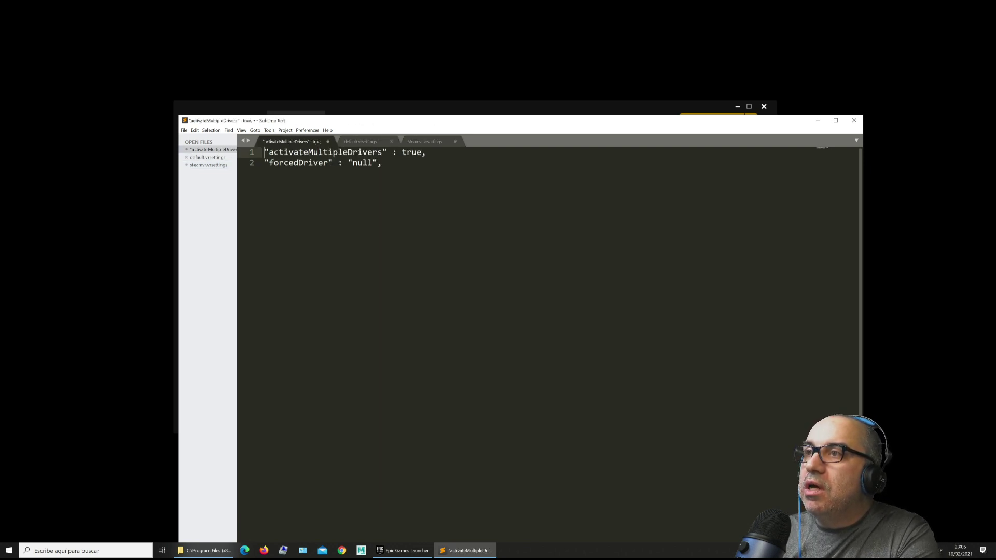
pyautogui.moveTo(382, 163); pyautogui.dragTo(265, 152)
pyautogui.hotkey('ctrl', 'c')
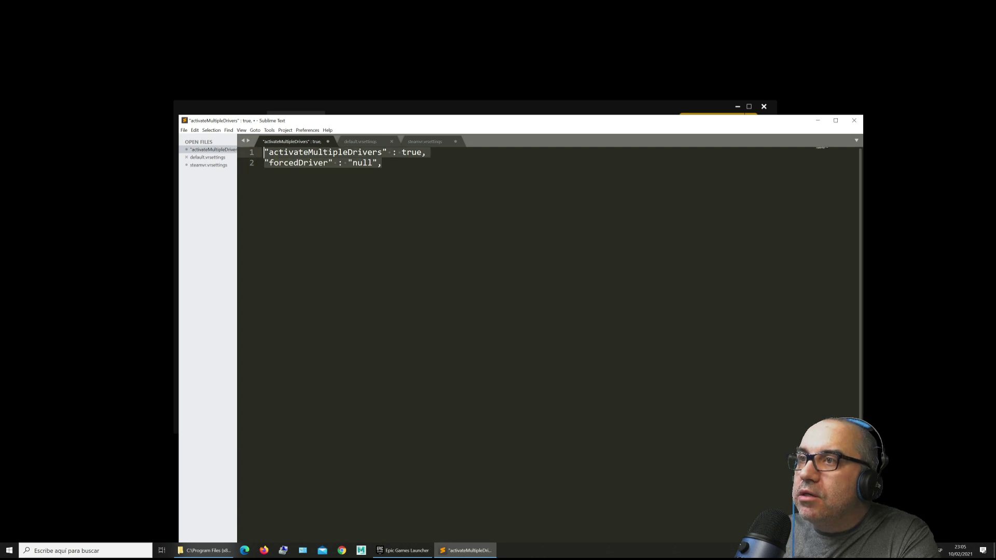
pyautogui.click(425, 141)
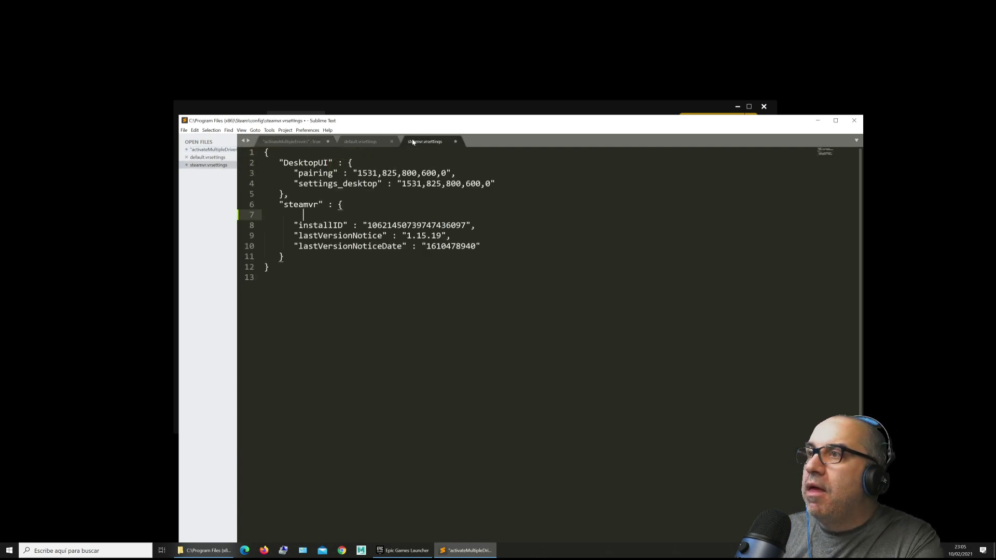
pyautogui.hotkey('ctrl', 'v')
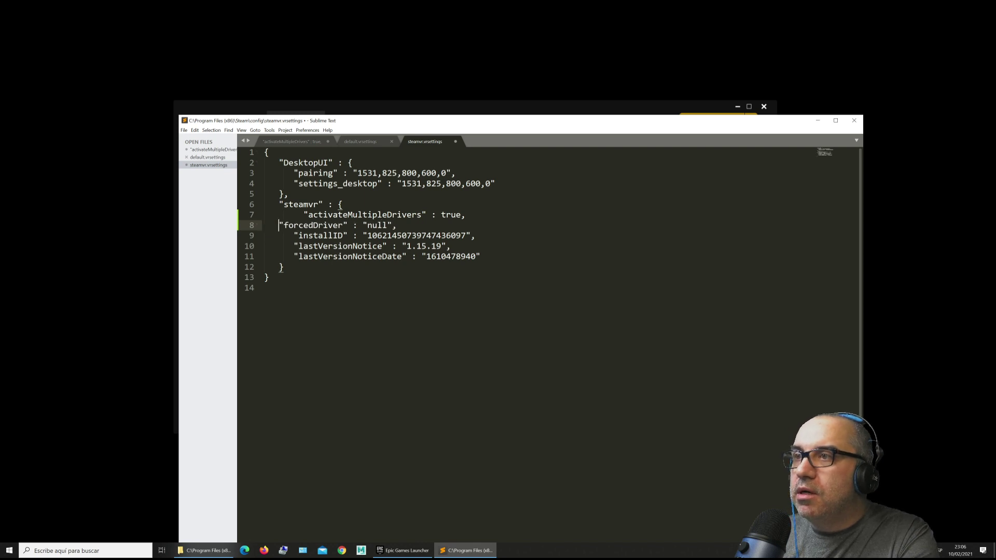
# Align the indentation of the two pasted driver lines with the rest of the "steamvr" section and save steamvr.vrsettings.
pyautogui.press('Up')
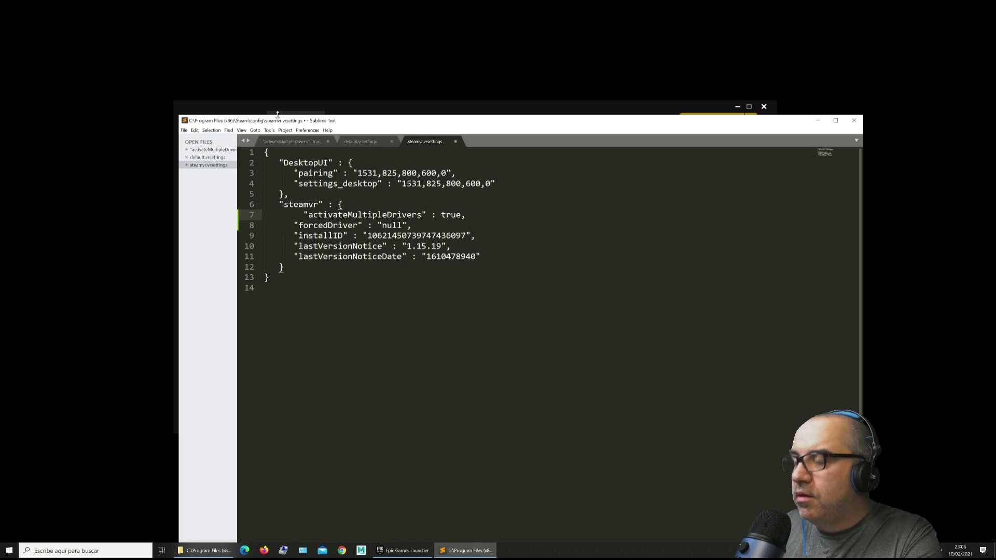
pyautogui.press('BackSpace')
pyautogui.press('BackSpace')
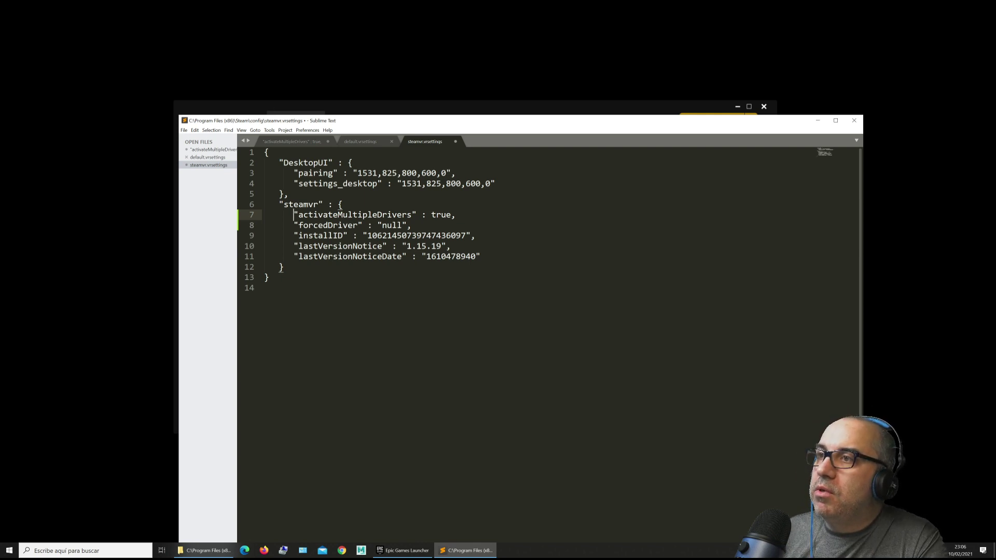
pyautogui.hotkey('ctrl', 's')
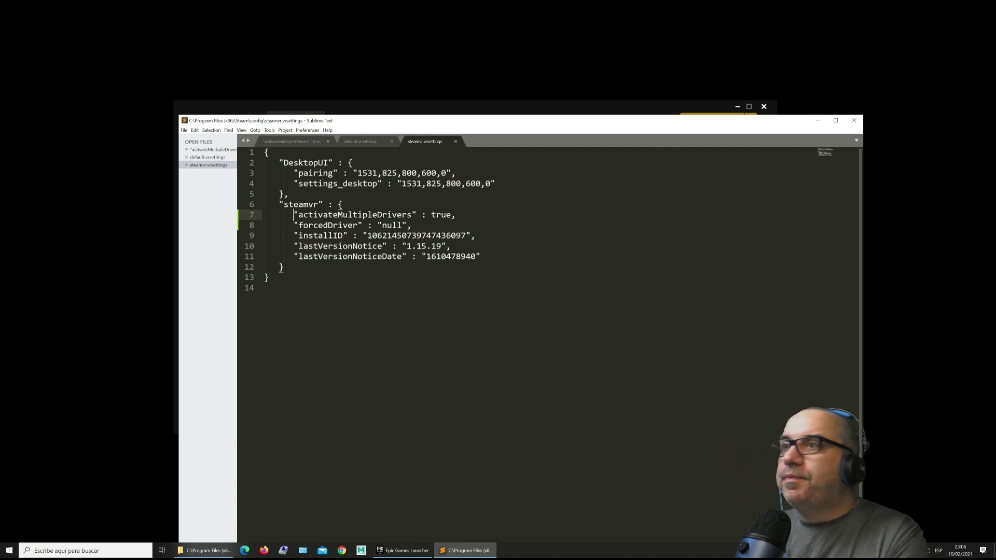
# Close Sublime Text and the Steam config folder window, and launch SteamVR.
pyautogui.click(854, 120)
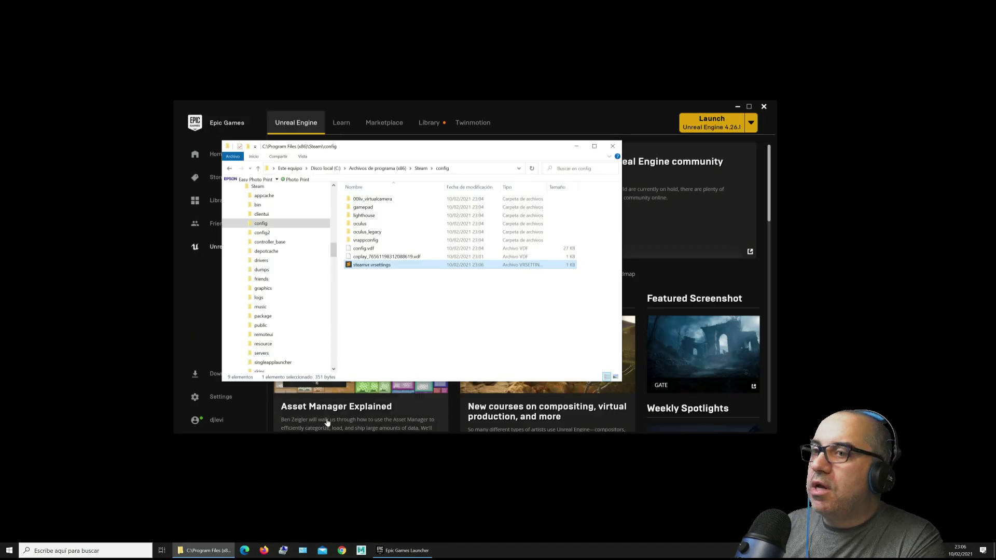
pyautogui.click(613, 146)
pyautogui.click(92, 552)
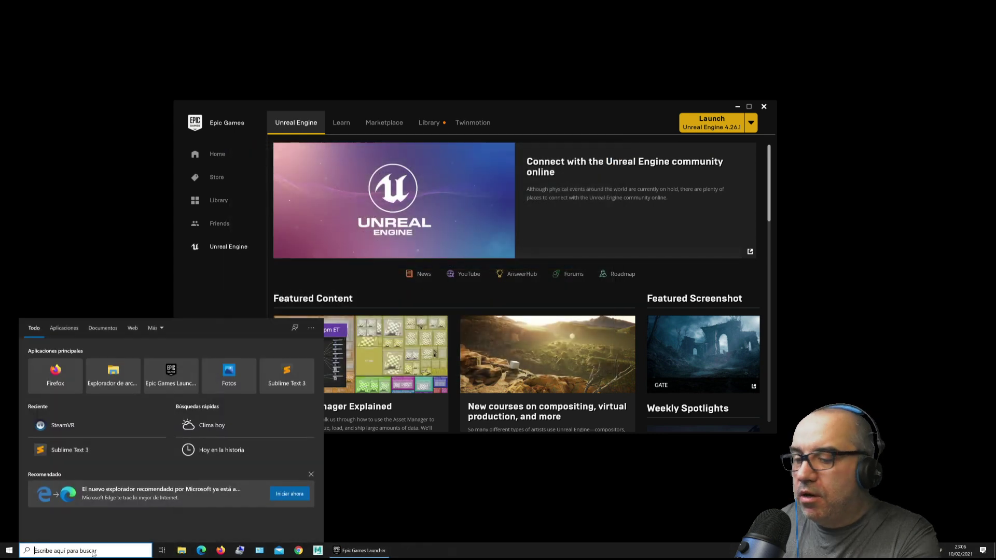
pyautogui.write('st')
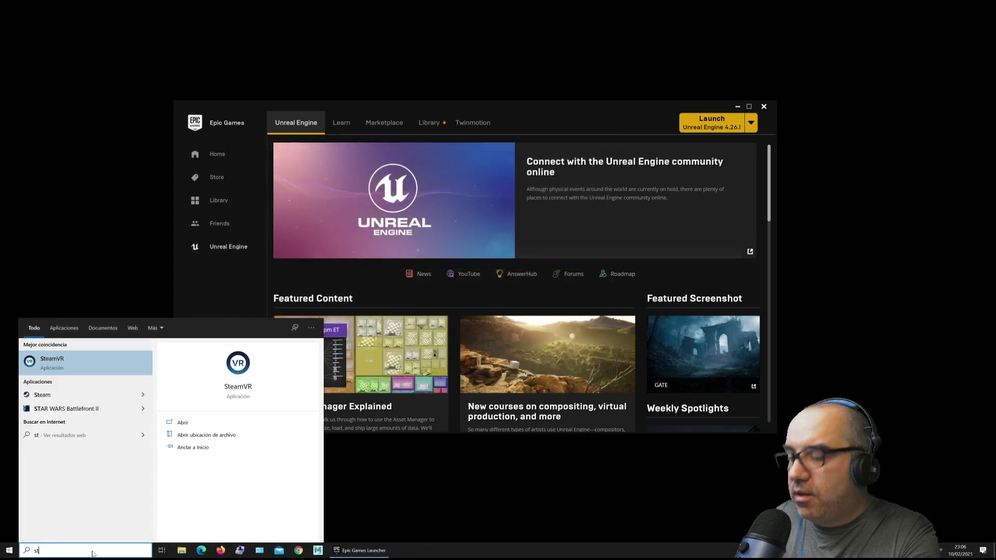
pyautogui.press('Return')
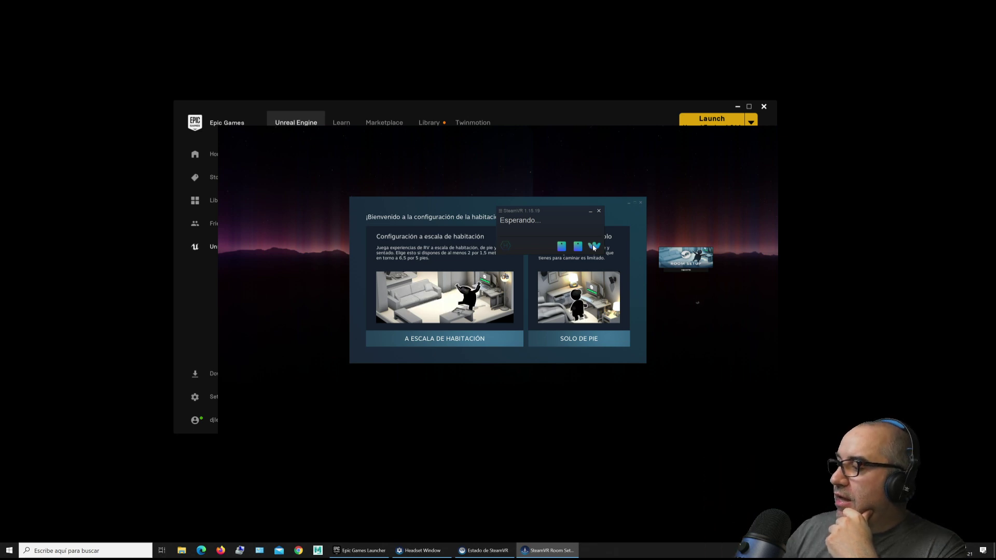
# Move the SteamVR status window clear of the room setup window.
pyautogui.click(513, 211)
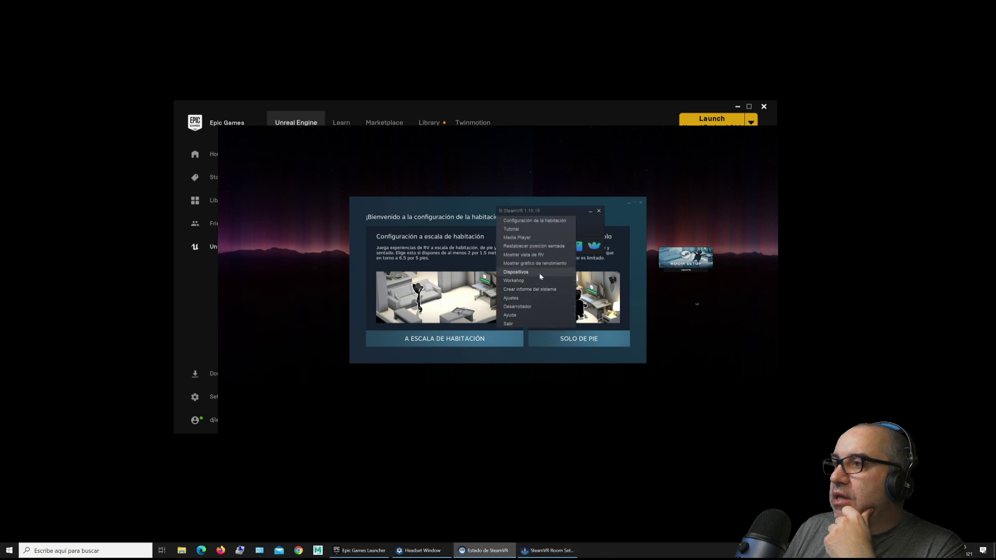
pyautogui.click(515, 211)
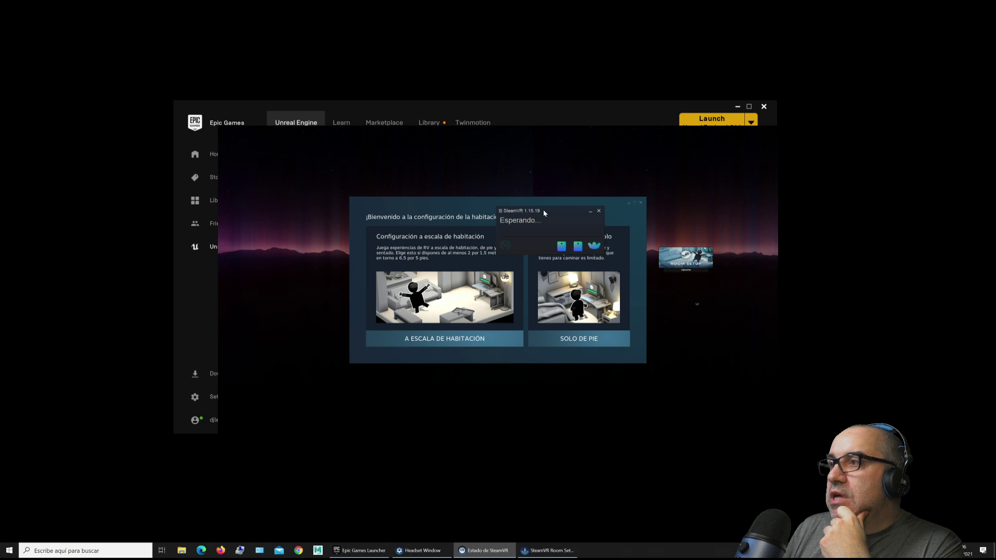
pyautogui.click(543, 210)
pyautogui.moveTo(571, 212); pyautogui.dragTo(746, 201)
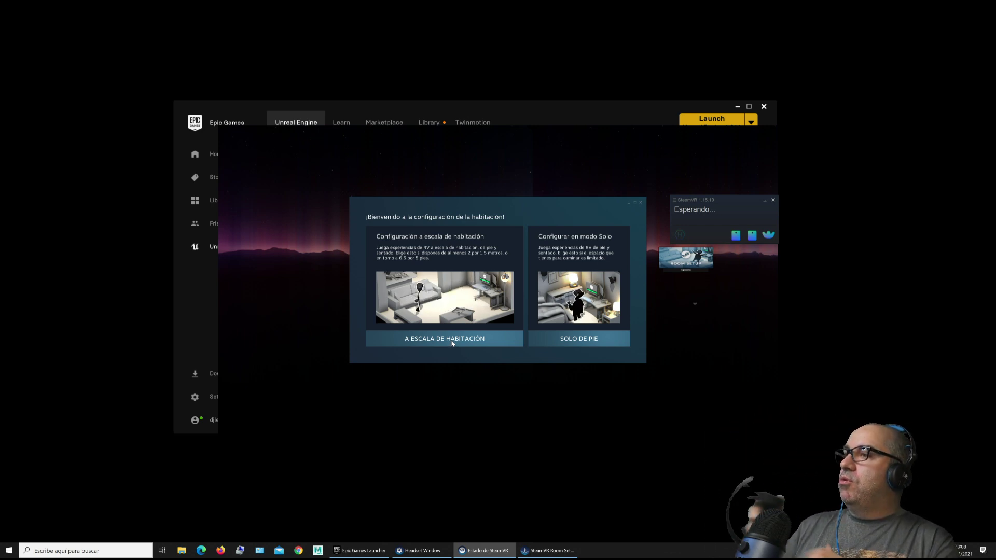
# Start the room-scale setup, establish tracking and calibrate the floor with the controllers.
pyautogui.click(453, 344)
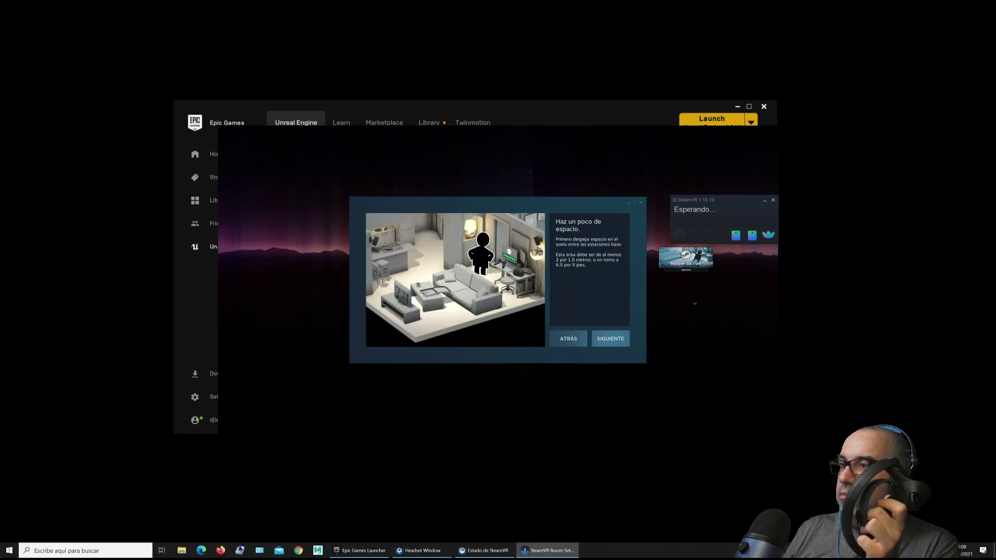
pyautogui.click(611, 339)
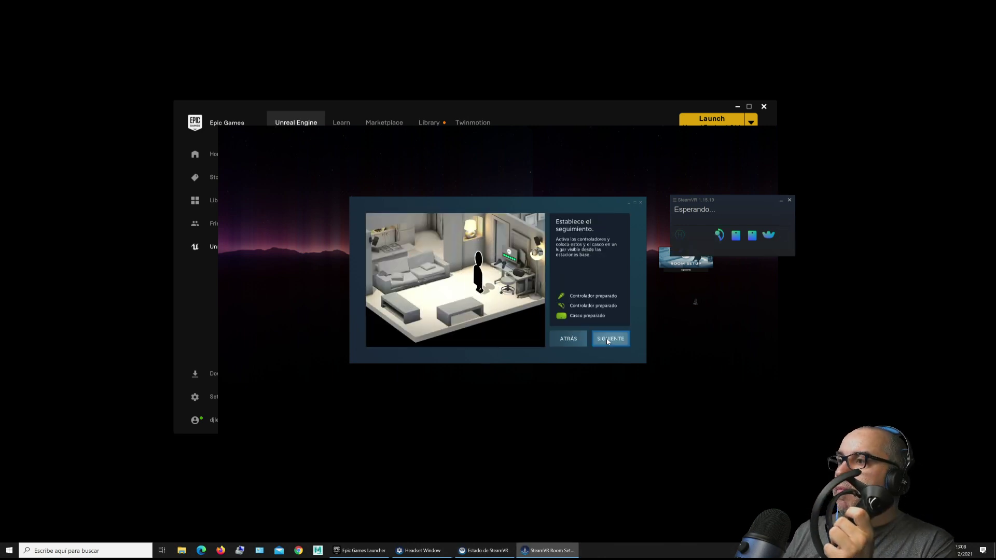
pyautogui.click(607, 340)
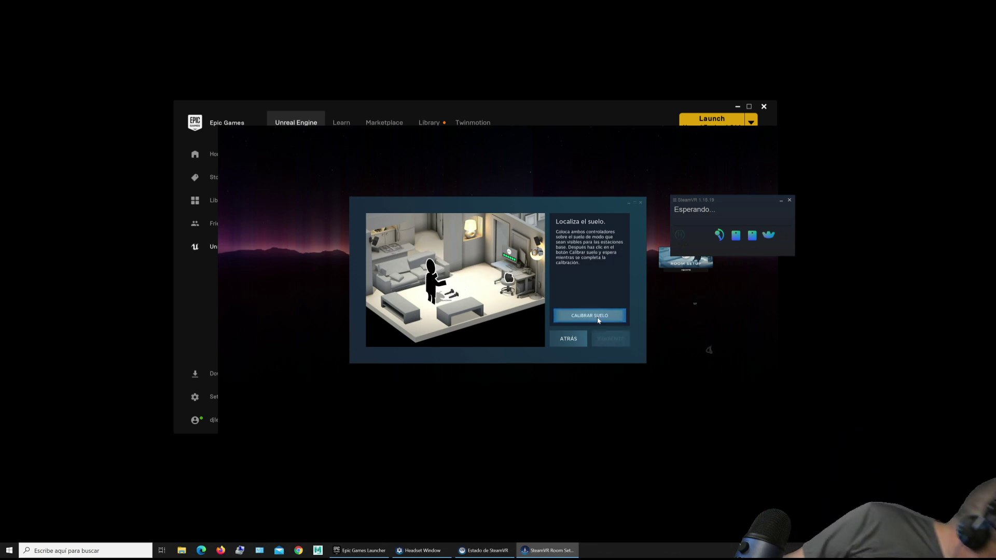
pyautogui.click(597, 317)
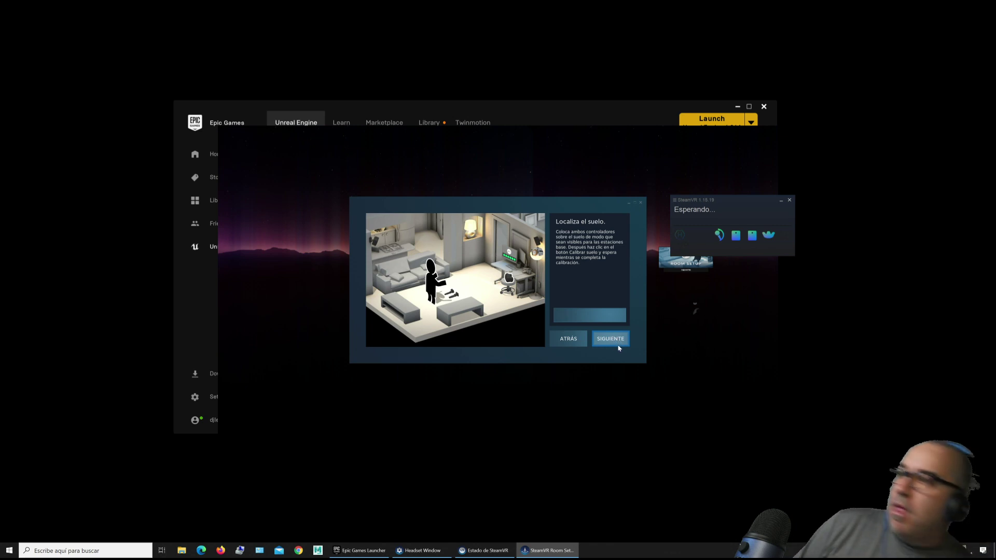
pyautogui.click(612, 343)
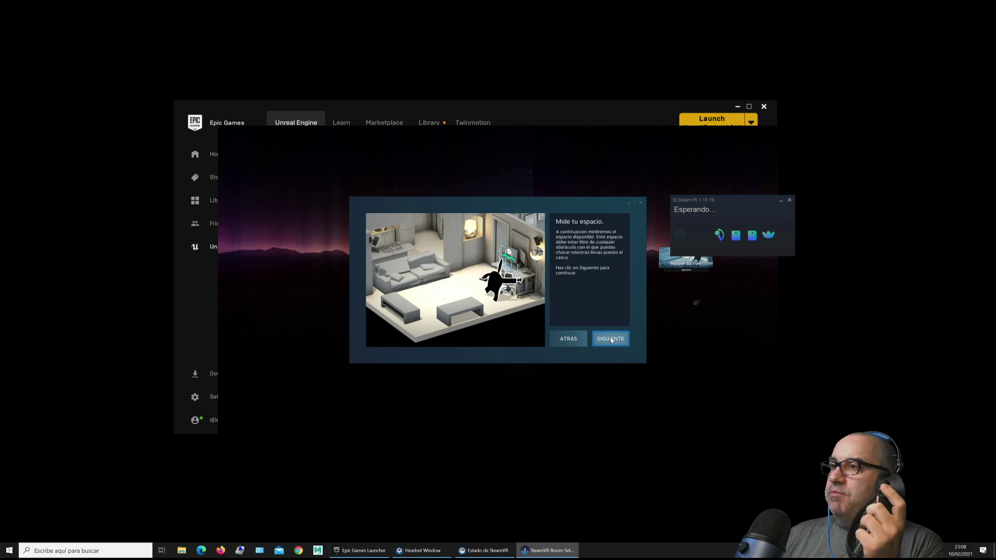
# Try to trace the available space in advanced mode as the play area, and leave the room-scale setup.
pyautogui.click(610, 340)
pyautogui.click(558, 318)
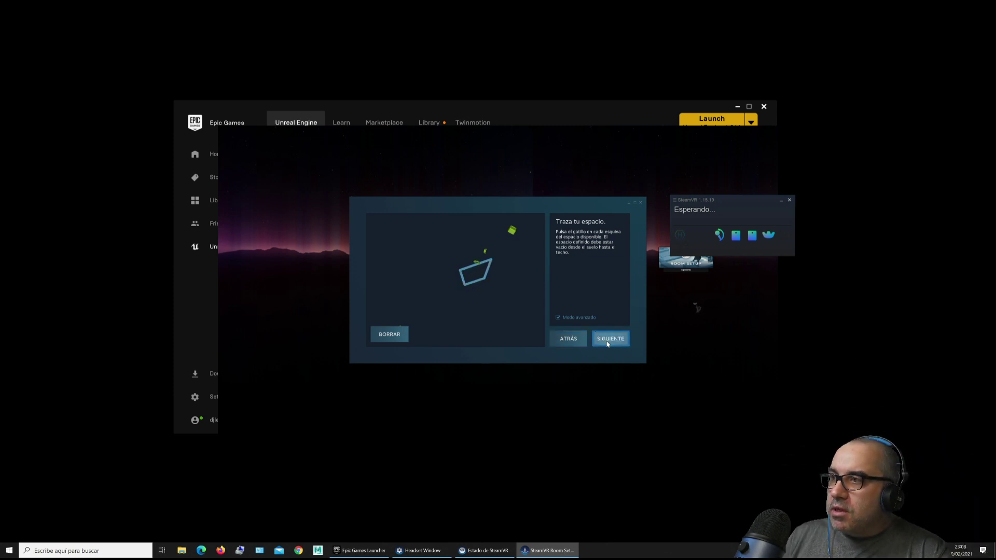
pyautogui.click(608, 343)
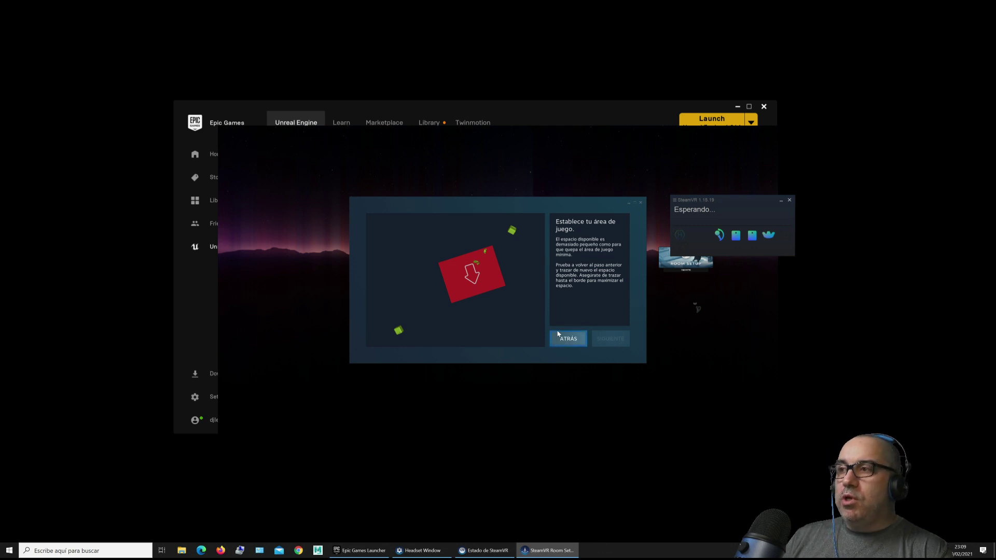
pyautogui.click(641, 203)
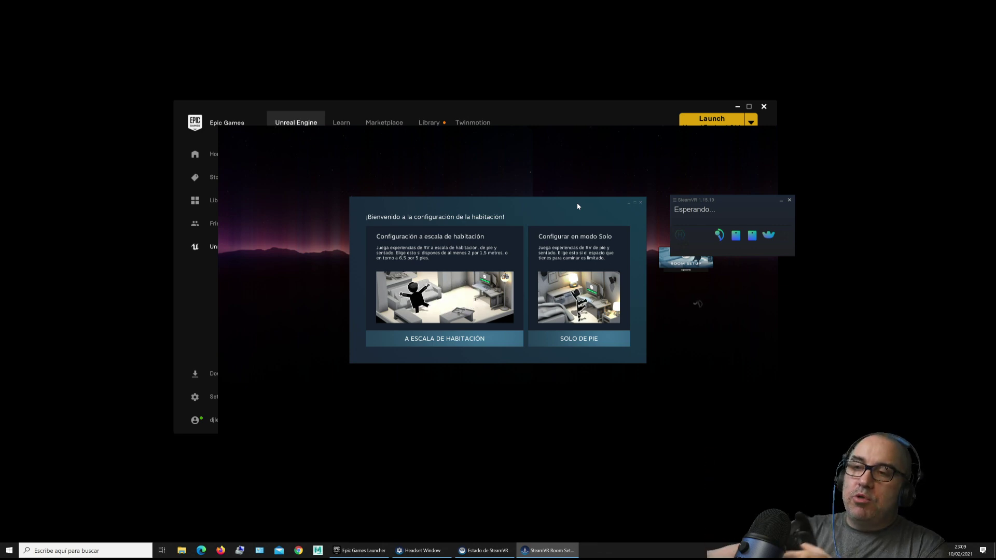
# Run the standing-only room setup, calibrating the center of the space and the floor with the surface height at 0.
pyautogui.click(576, 339)
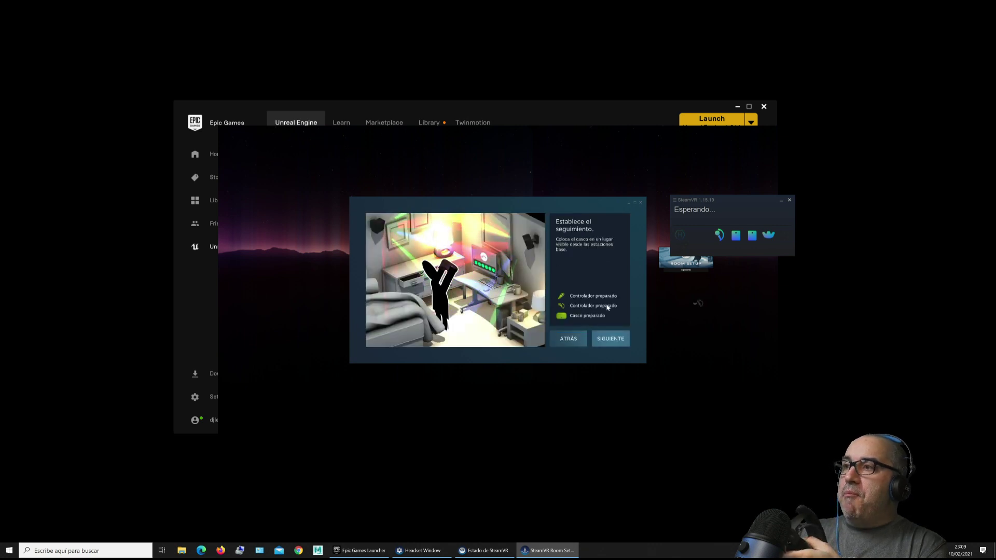
pyautogui.click(601, 339)
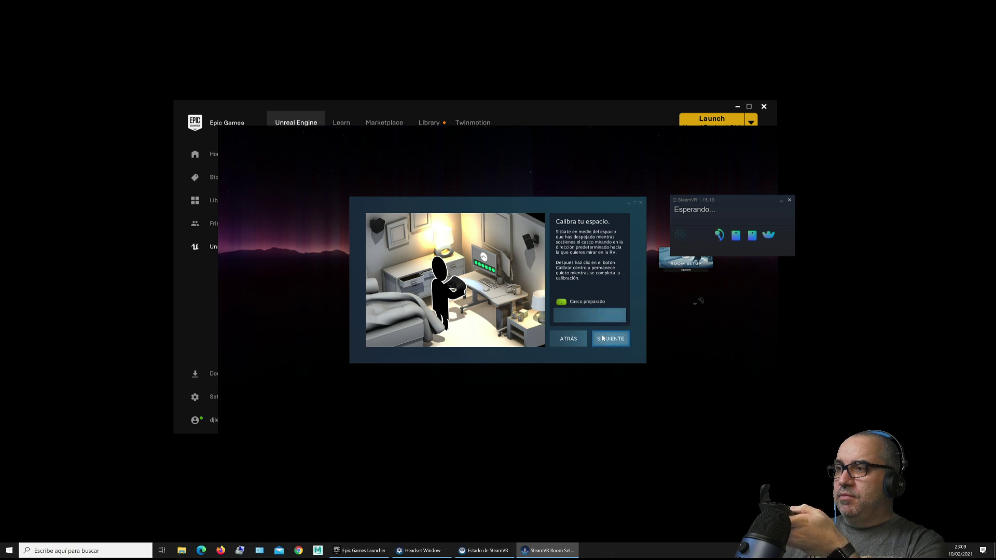
pyautogui.click(603, 338)
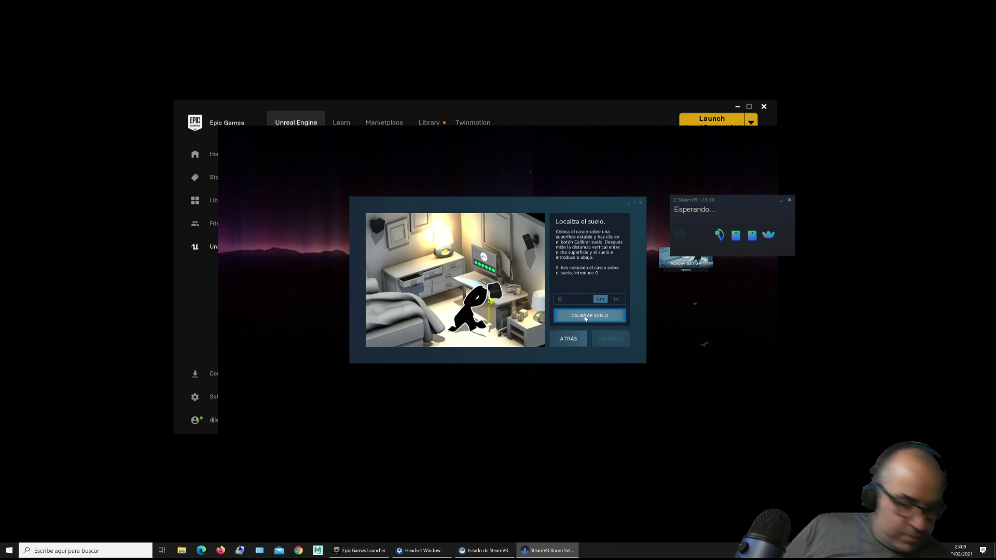
pyautogui.click(585, 316)
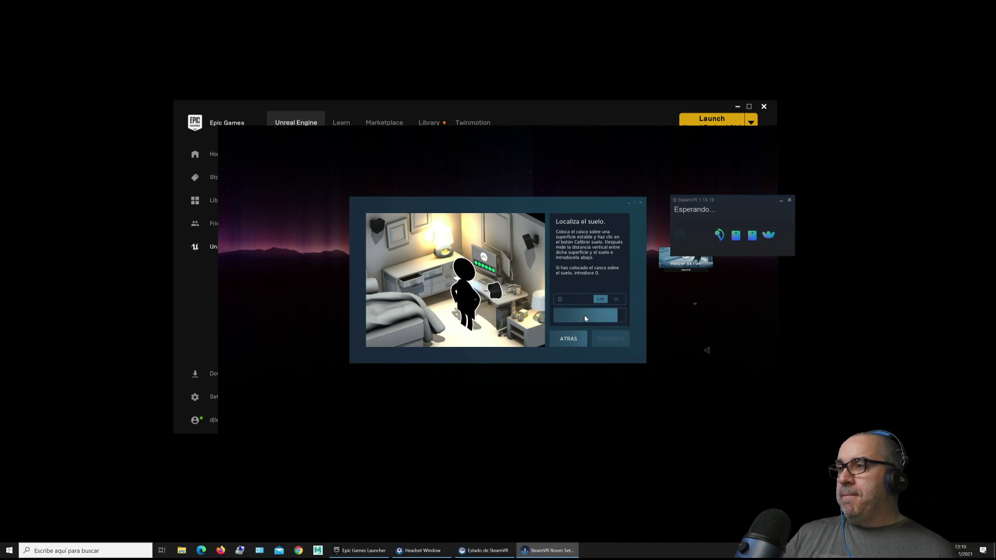
pyautogui.click(616, 339)
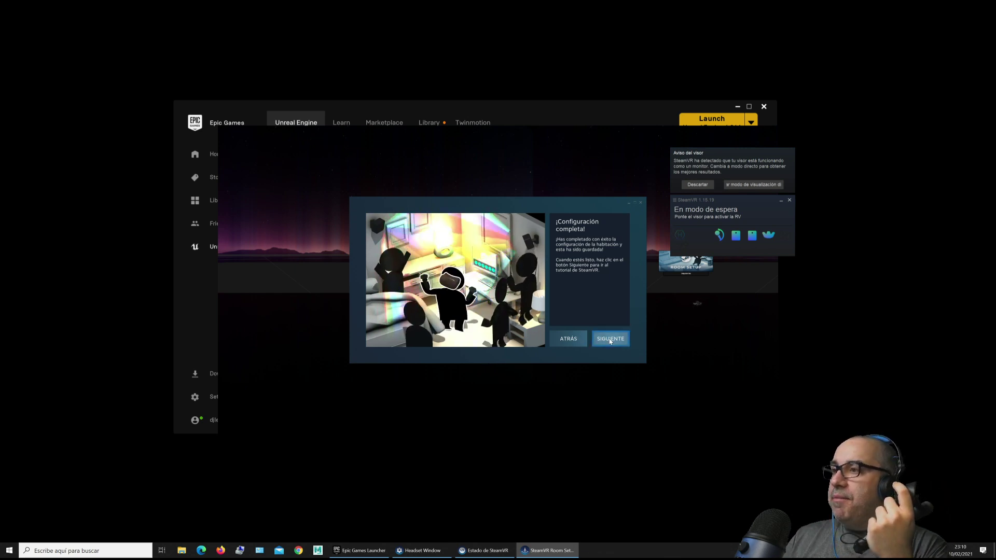
# Close the completed room setup, discard the headset display warning and exit SteamVR.
pyautogui.click(641, 202)
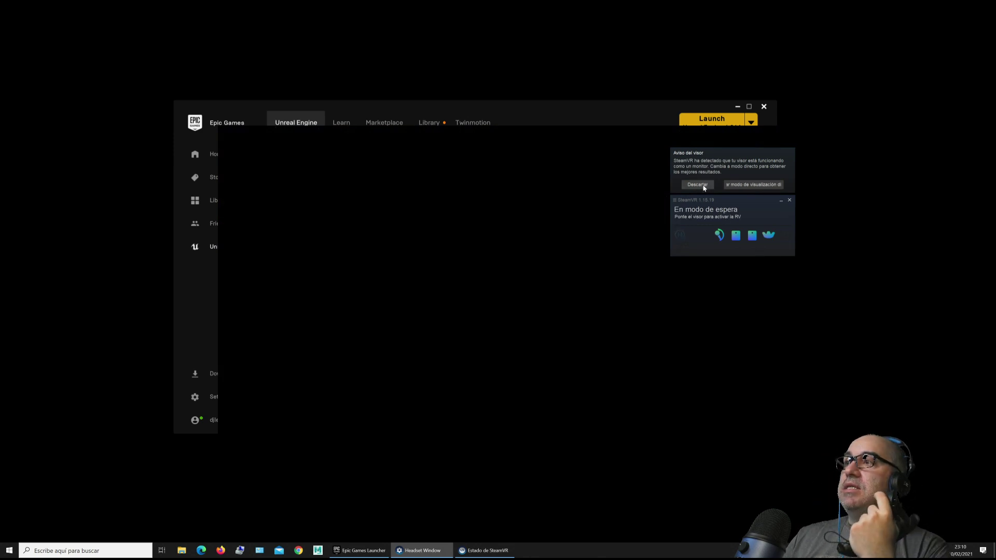
pyautogui.click(698, 186)
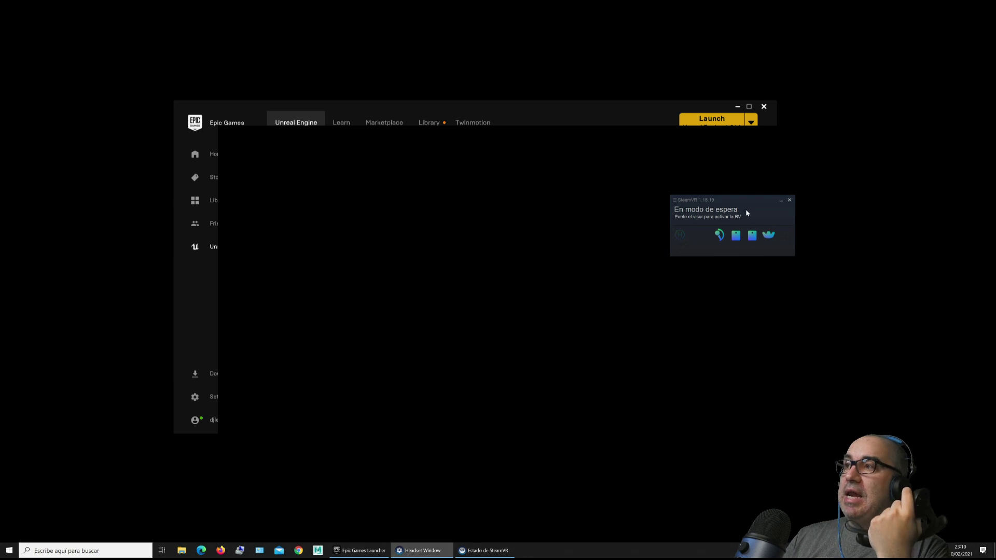
pyautogui.click(790, 201)
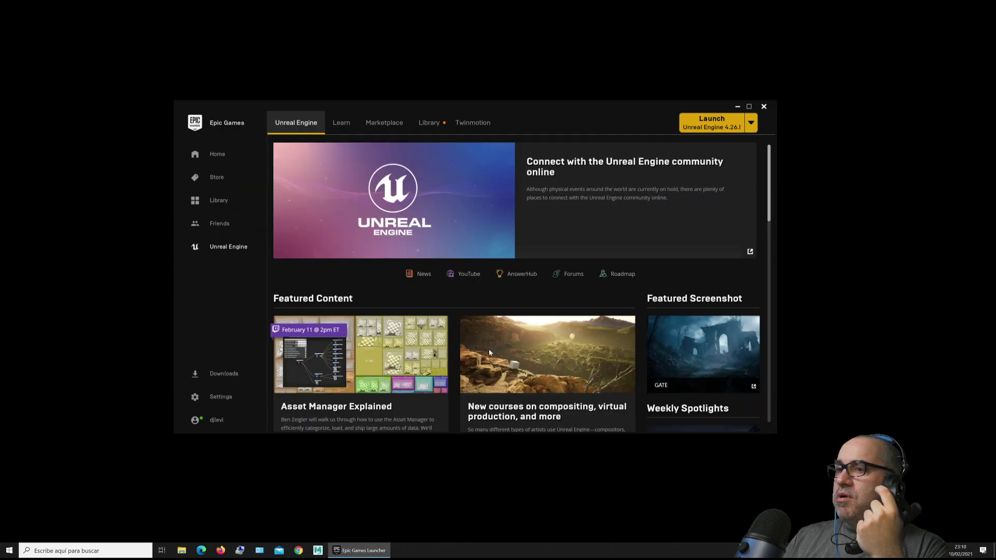
# Open the Steam folder under Archivos de programa (x86) on drive C: in File Explorer.
pyautogui.press('super+e')
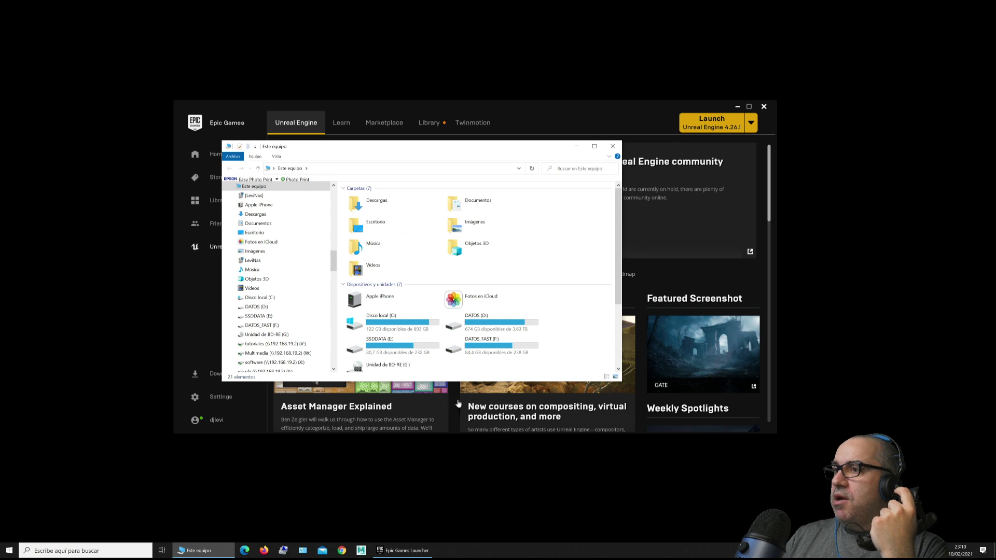
pyautogui.click(260, 297)
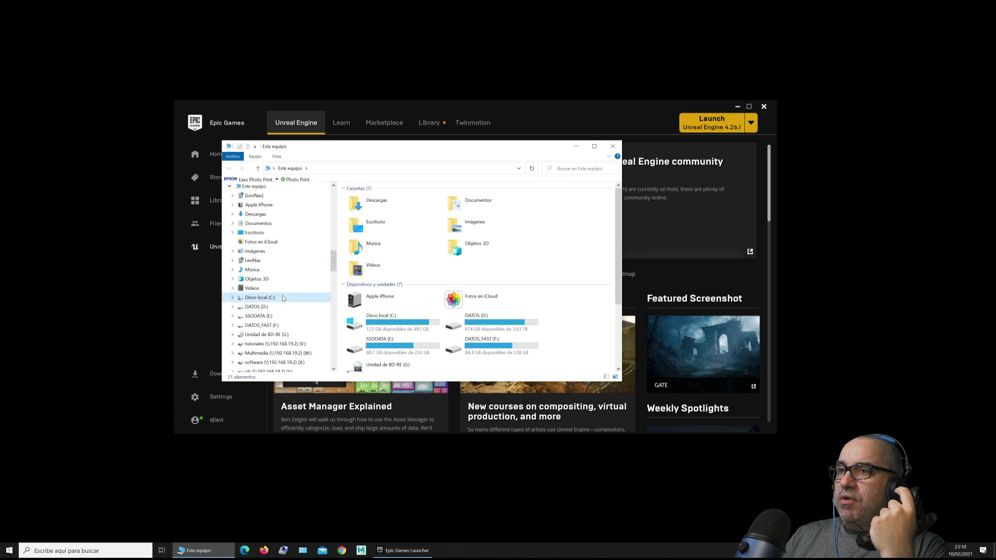
pyautogui.doubleClick(381, 232)
pyautogui.scroll(-10, 371, 347)
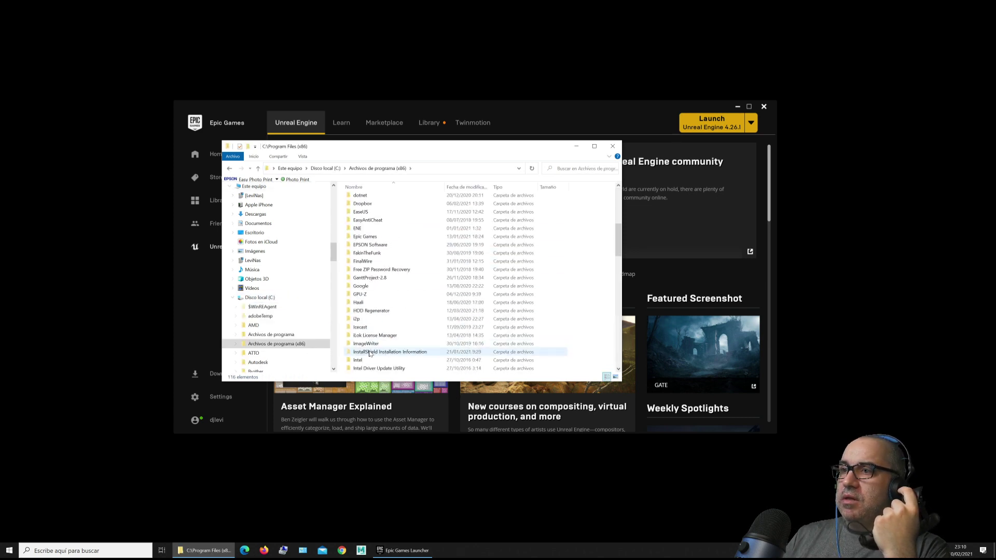
pyautogui.scroll(-12, 370, 346)
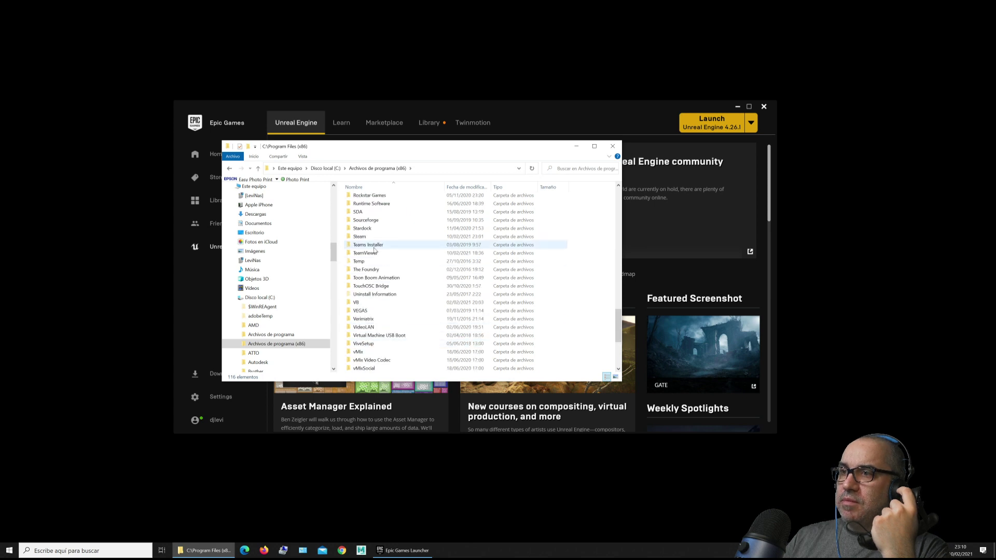
pyautogui.doubleClick(360, 236)
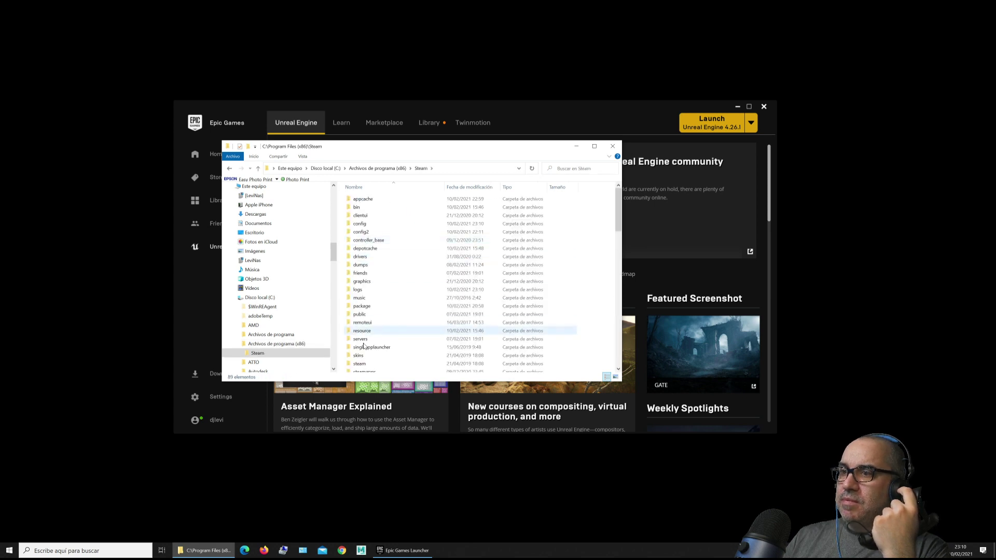
# Delete the config folder from the Steam folder.
pyautogui.scroll(-4, 374, 339)
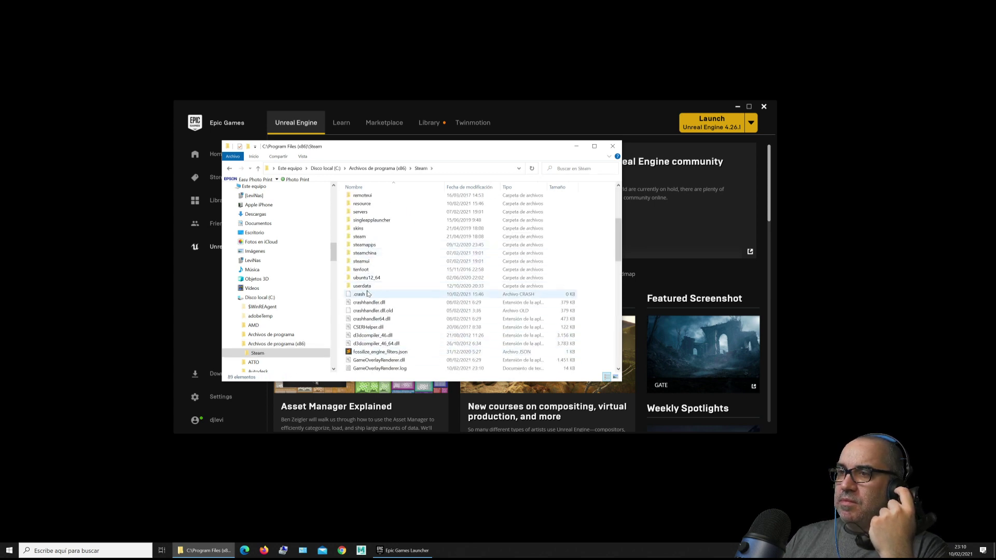
pyautogui.scroll(5, 371, 223)
pyautogui.doubleClick(371, 231)
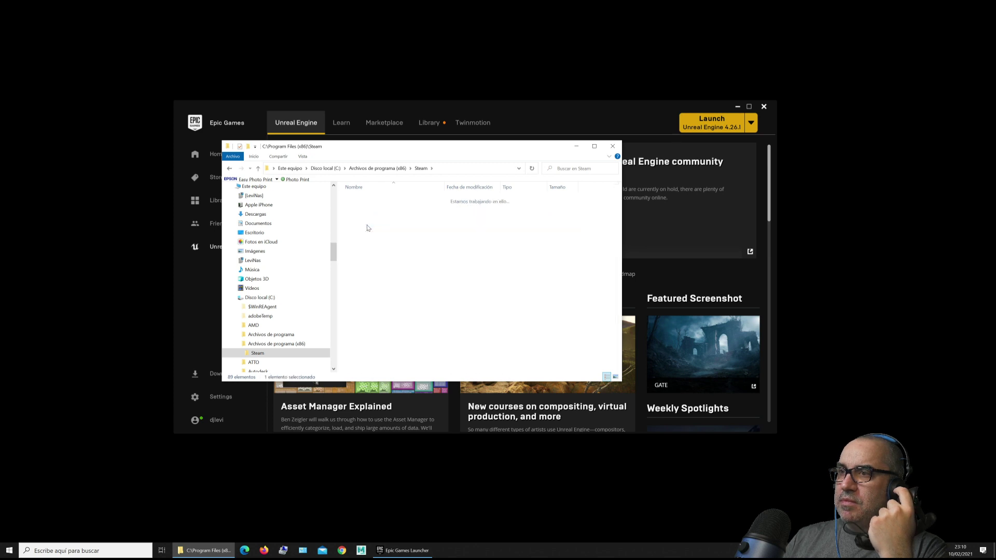
pyautogui.click(420, 168)
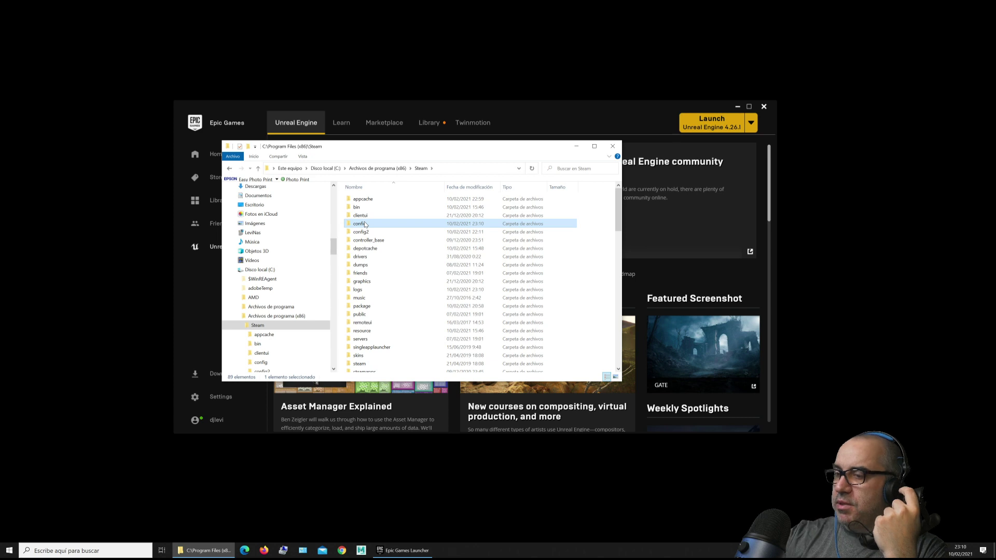
pyautogui.press('Delete')
pyautogui.press('Return')
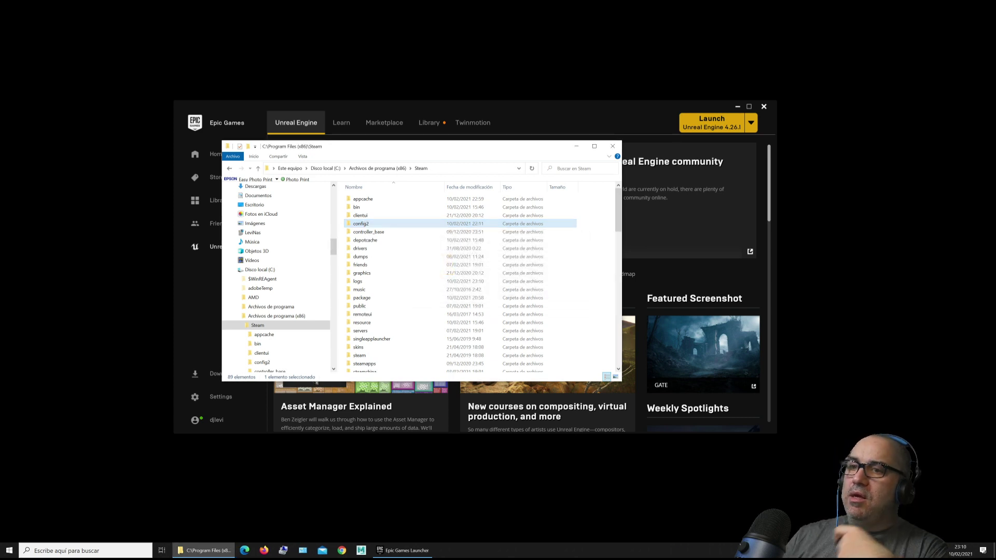
# Search Windows for SteamVR and start it again.
pyautogui.click(89, 556)
pyautogui.write('s')
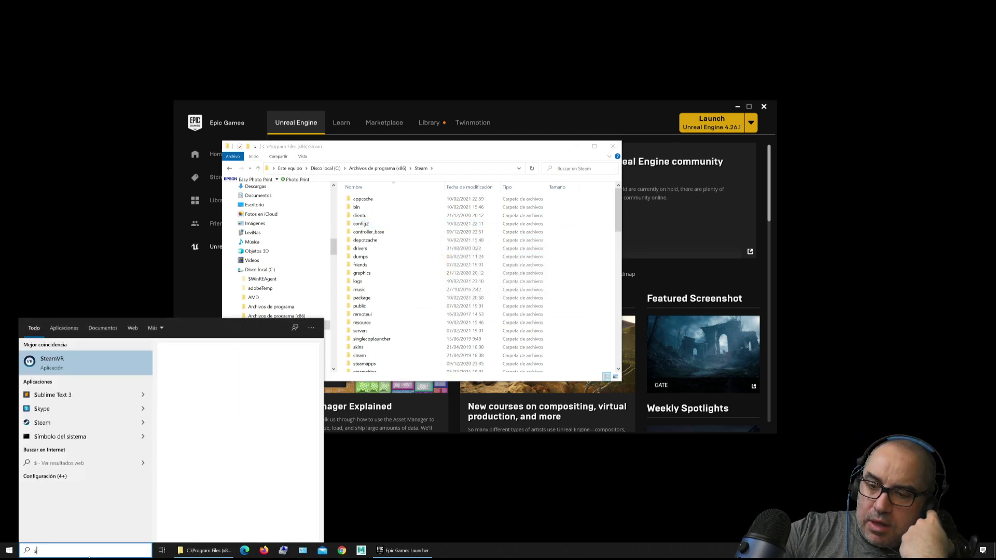
pyautogui.write('te')
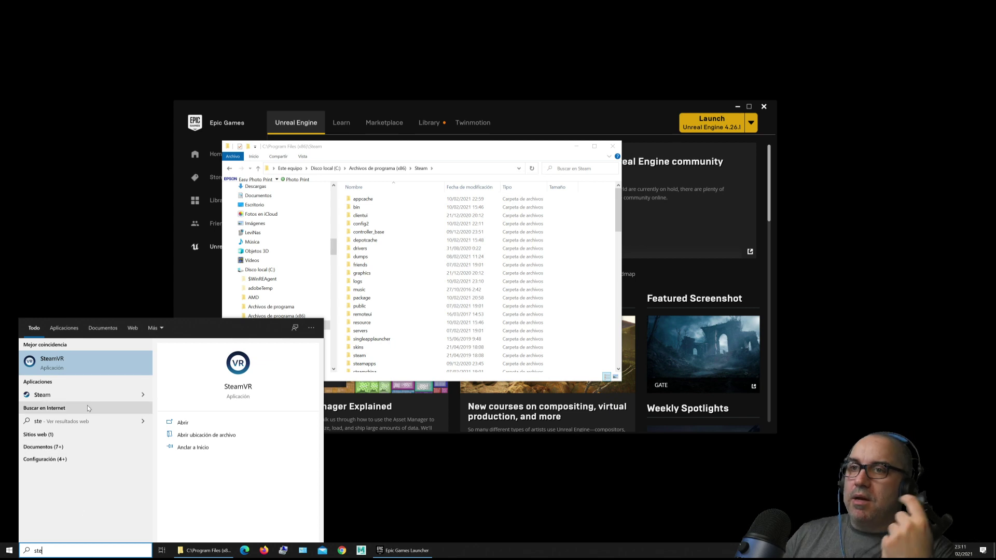
pyautogui.click(73, 363)
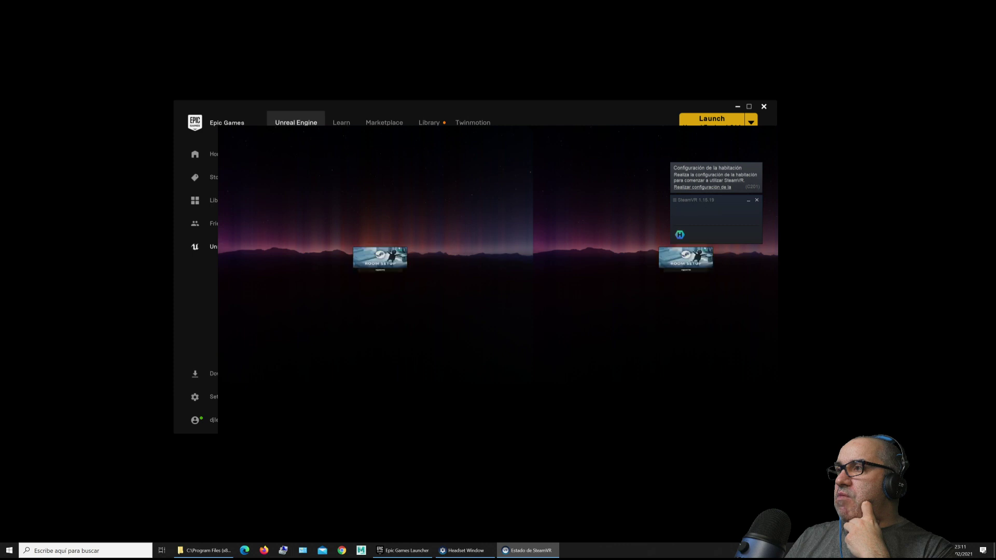
# Open the SteamVR room setup and exit SteamVR.
pyautogui.click(703, 187)
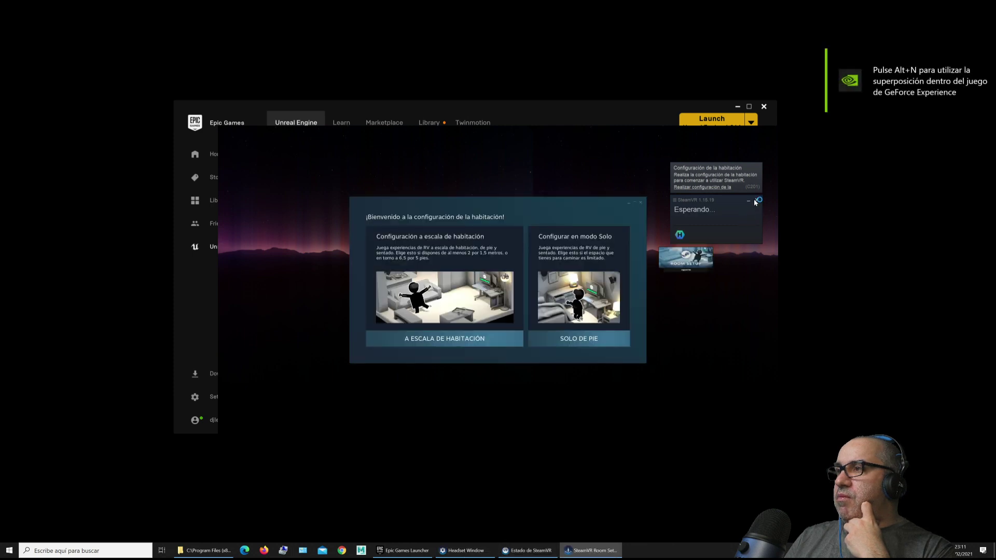
pyautogui.click(757, 200)
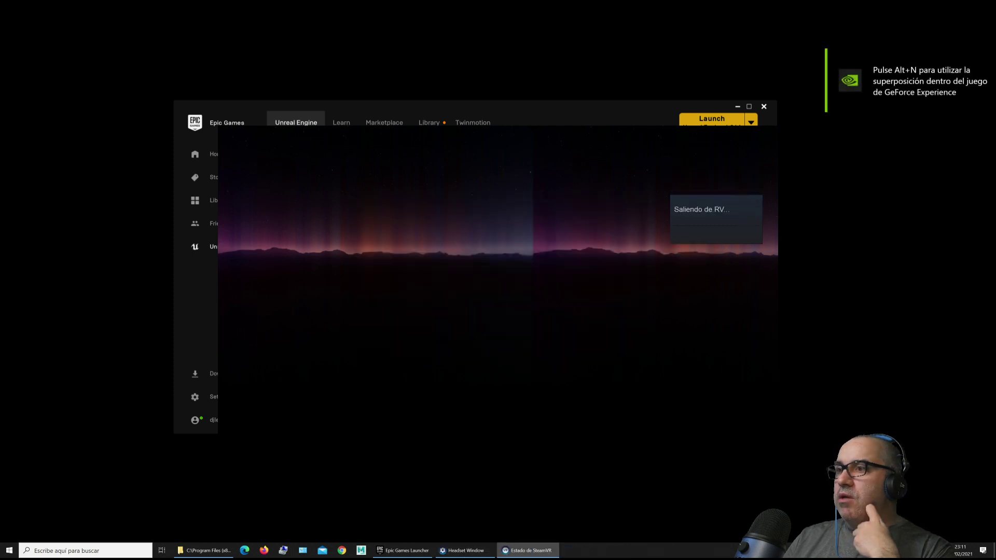
# Open steamvr.vrsettings from the Steam config folder in Sublime Text.
pyautogui.click(205, 550)
pyautogui.scroll(-10, 395, 346)
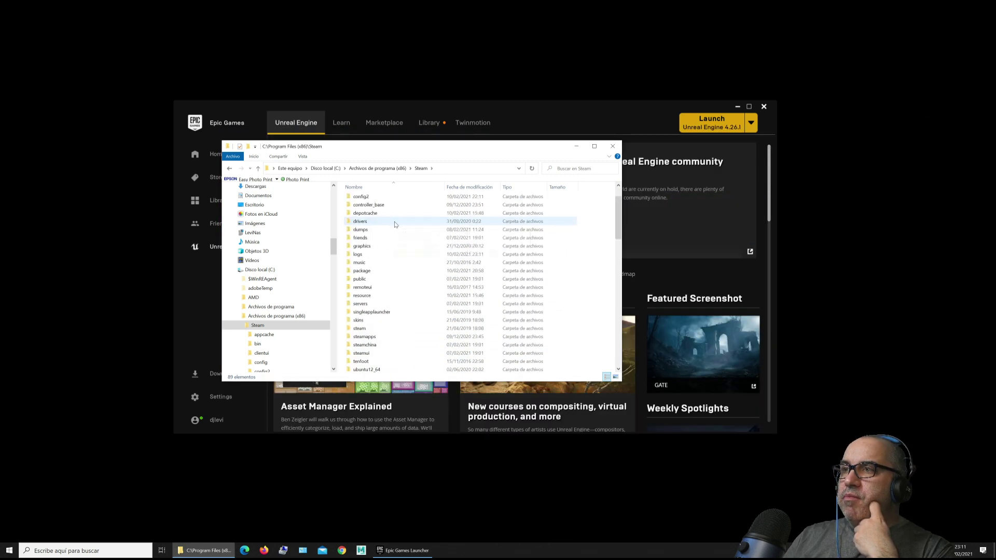
pyautogui.scroll(10, 387, 224)
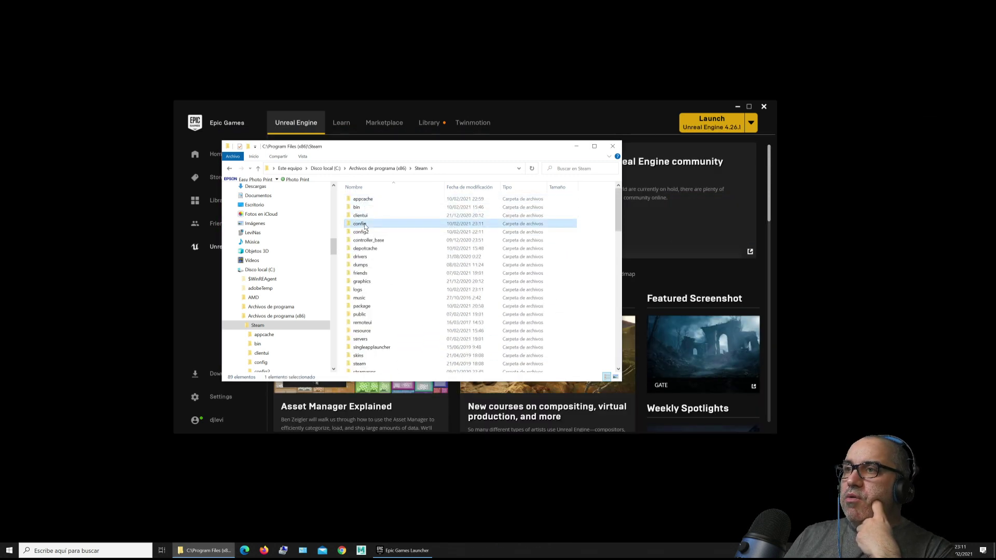
pyautogui.doubleClick(366, 224)
pyautogui.doubleClick(370, 281)
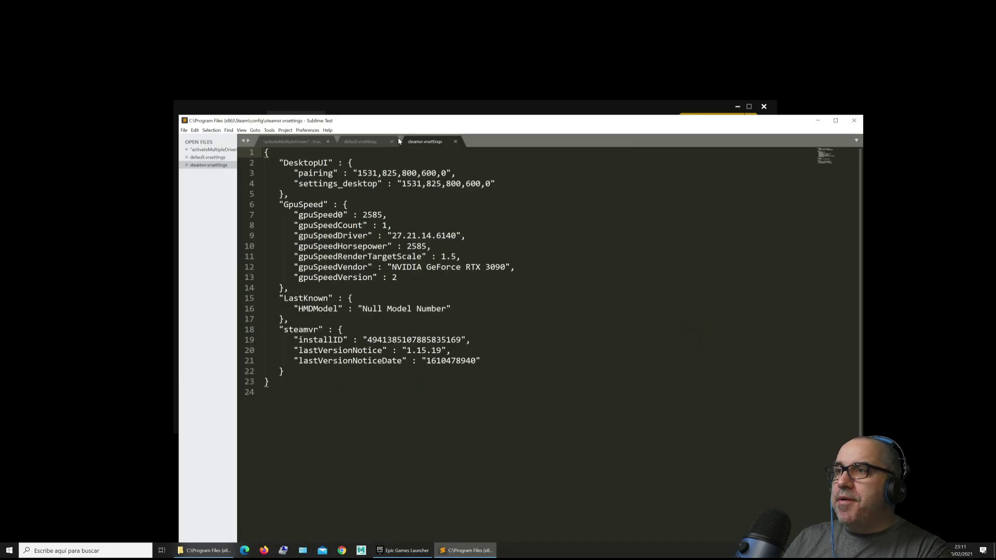
# Copy the "activateMultipleDrivers" : true and "forcedDriver" : "null" lines into the start of the "steamvr" section of steamvr.vrsettings.
pyautogui.click(298, 142)
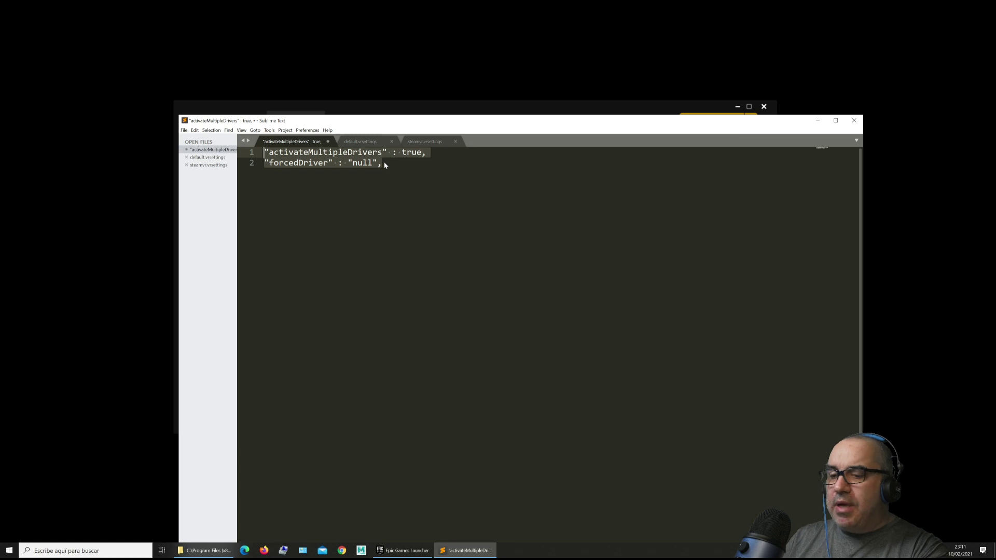
pyautogui.moveTo(251, 151); pyautogui.dragTo(250, 162)
pyautogui.hotkey('ctrl', 'c')
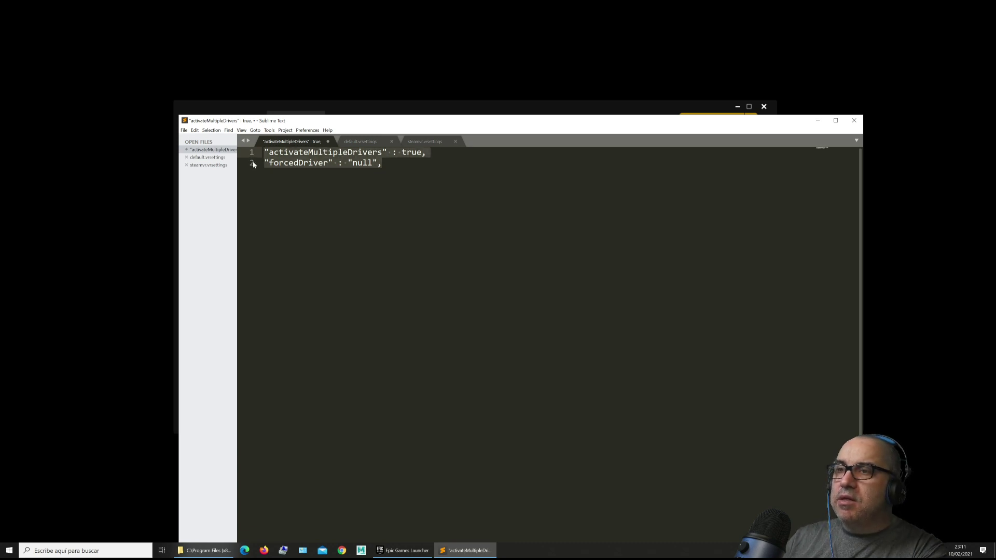
pyautogui.click(425, 141)
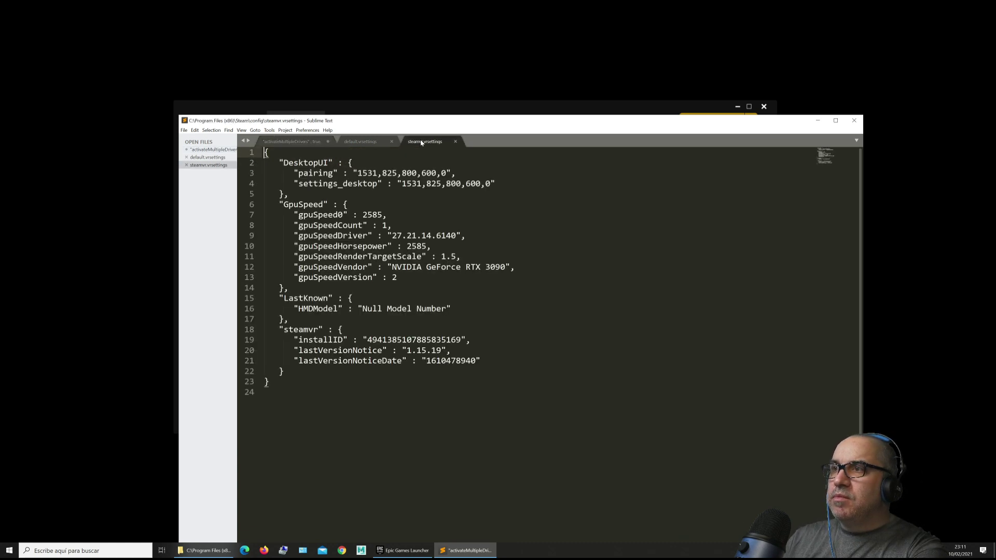
pyautogui.click(342, 329)
pyautogui.press('Return')
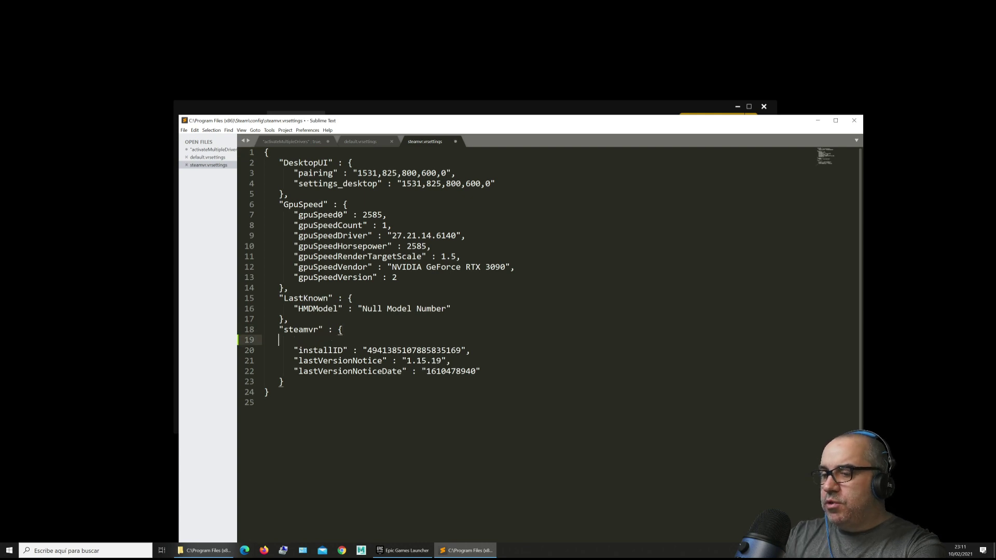
pyautogui.hotkey('ctrl', 'v')
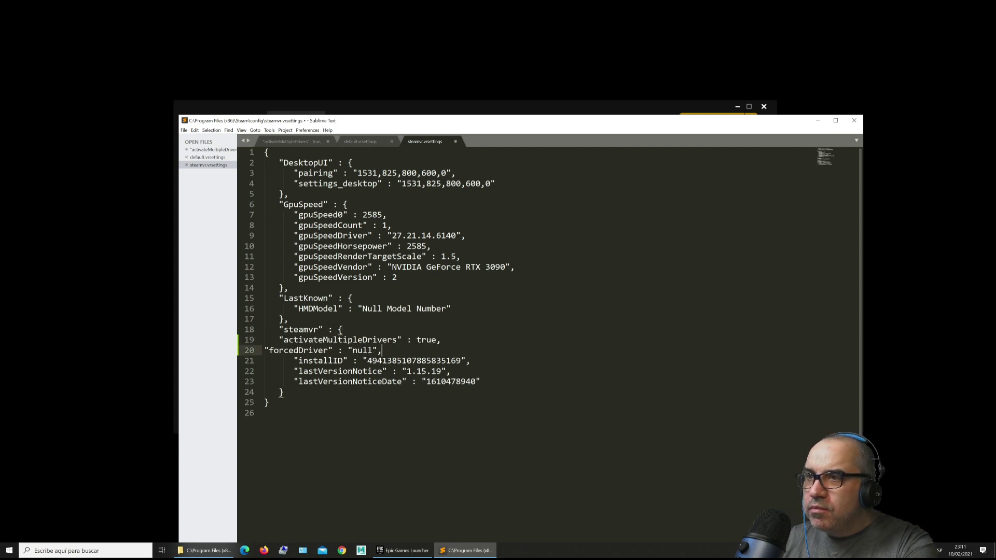
pyautogui.press('Tab')
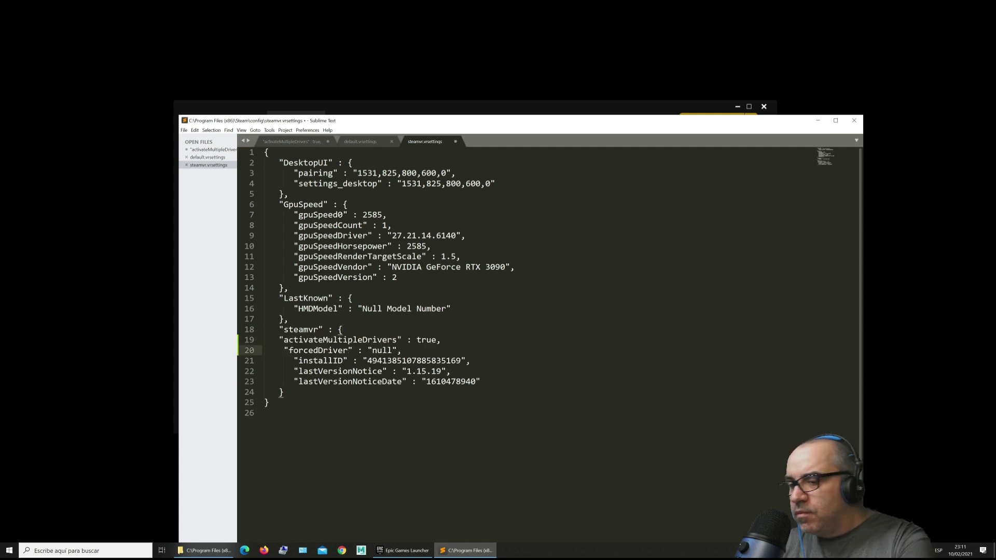
# Save steamvr.vrsettings and close both the text editor and the File Explorer window.
pyautogui.hotkey('ctrl', 's')
pyautogui.hotkey('alt', 'F4')
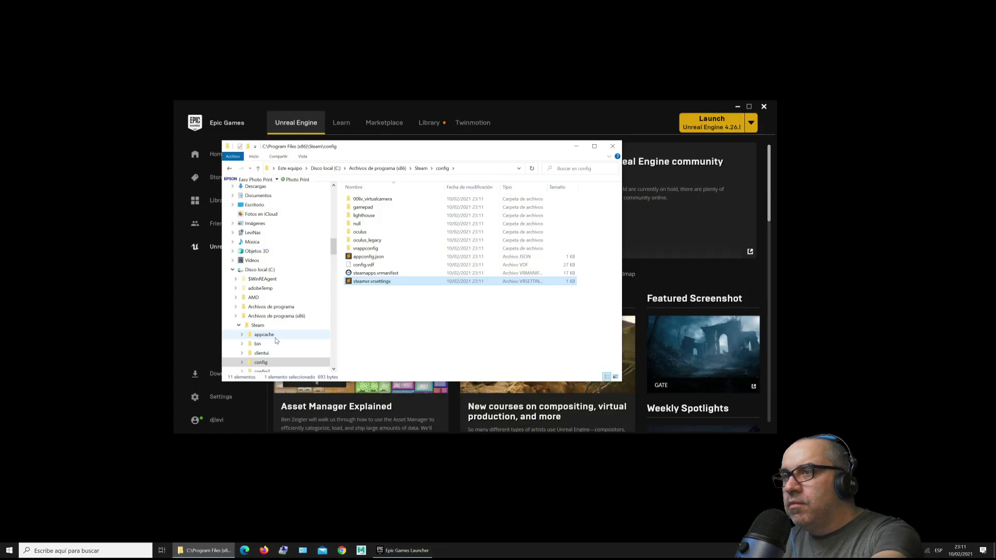
pyautogui.click(612, 147)
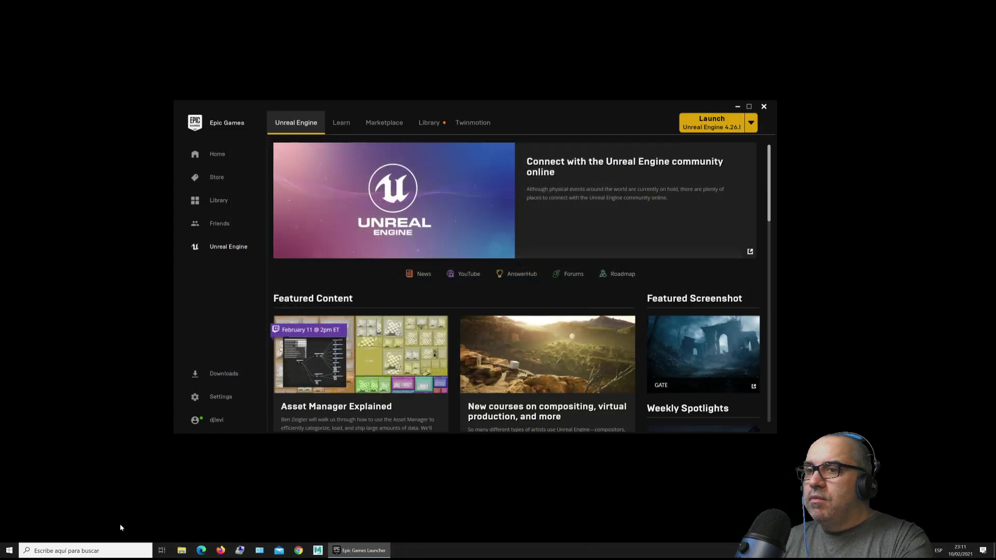
# Find SteamVR through the Windows search and launch it with the edited settings.
pyautogui.click(99, 551)
pyautogui.write('steamvr')
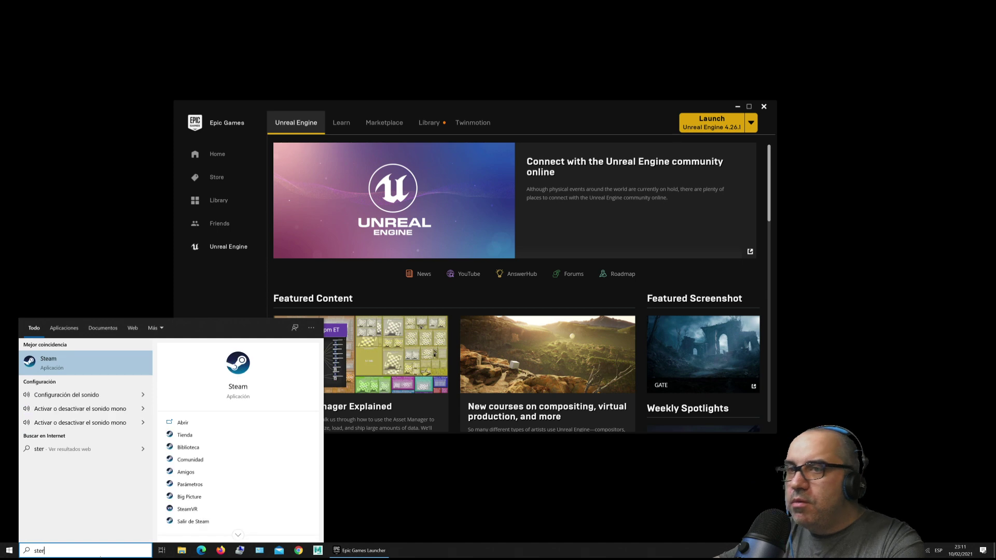
pyautogui.press('Return')
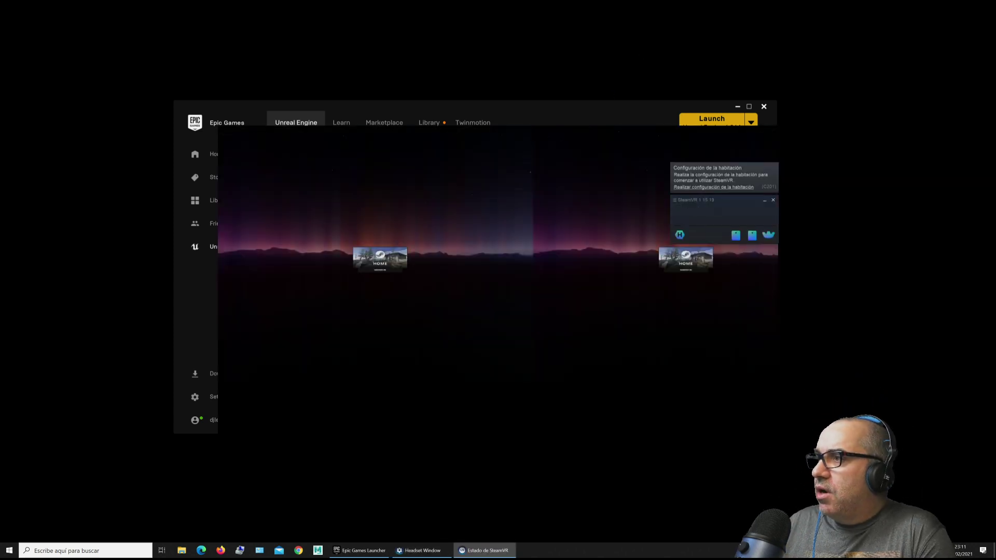
# Try to run the room setup, close it and exit SteamVR.
pyautogui.click(713, 187)
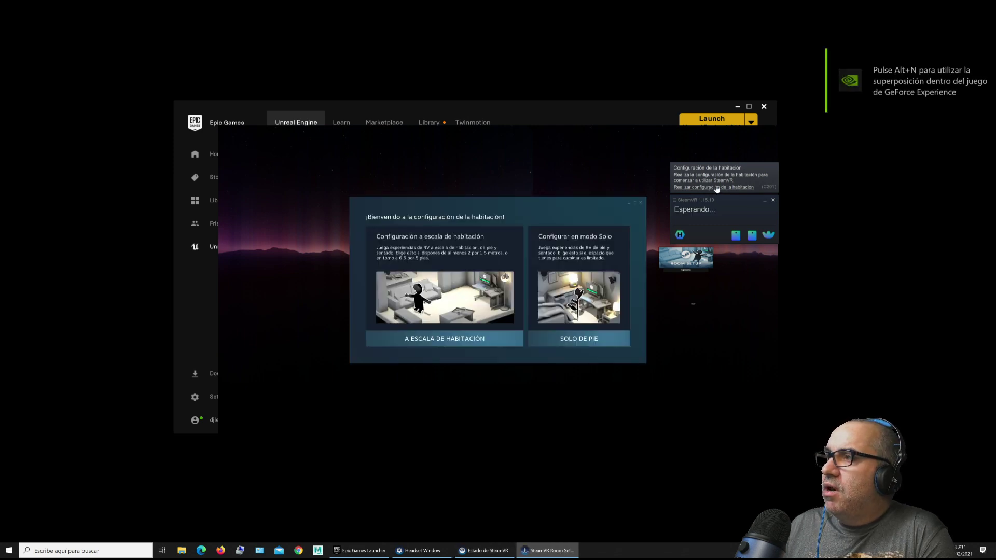
pyautogui.click(635, 203)
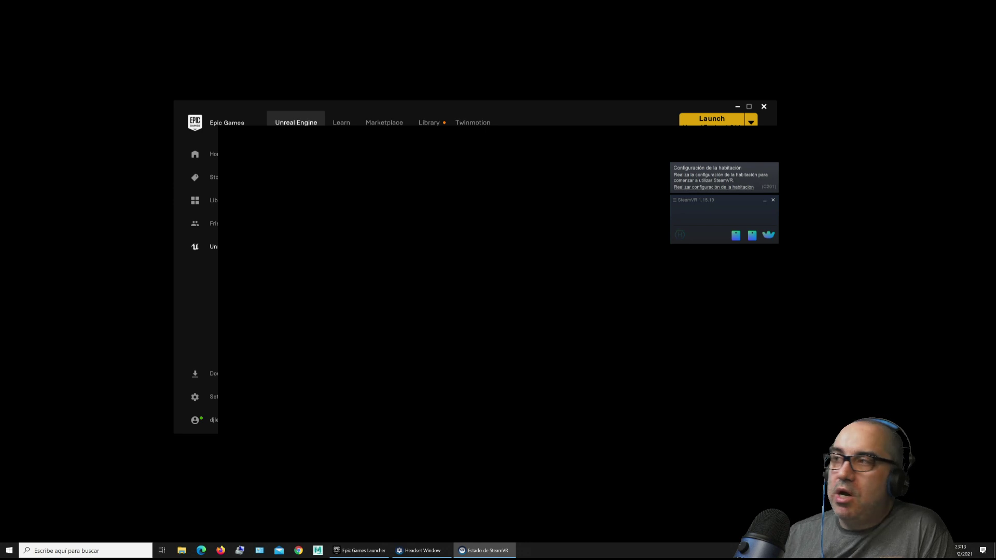
pyautogui.click(773, 202)
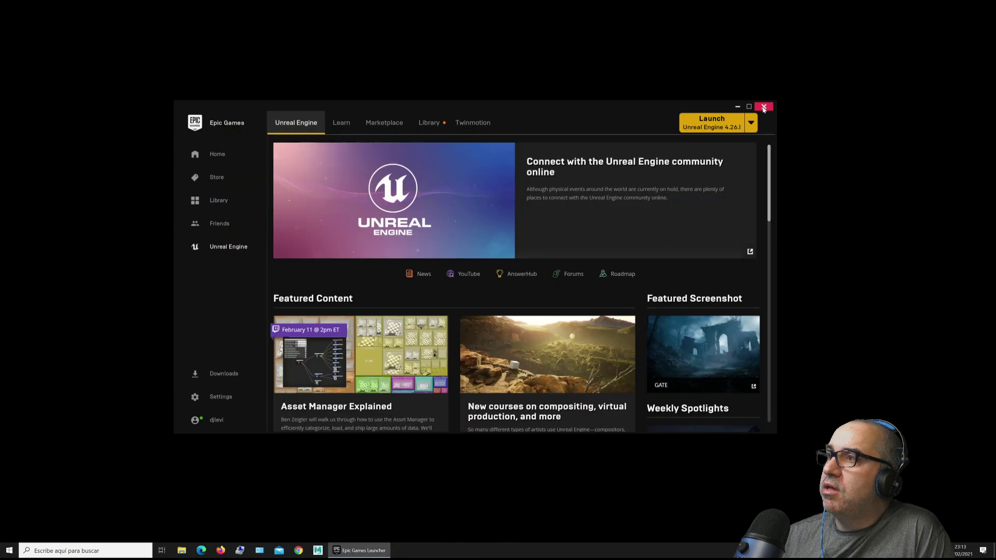
# Open the Steam folder under Archivos de programa (x86) on drive C: in a new File Explorer window.
pyautogui.press('super+e')
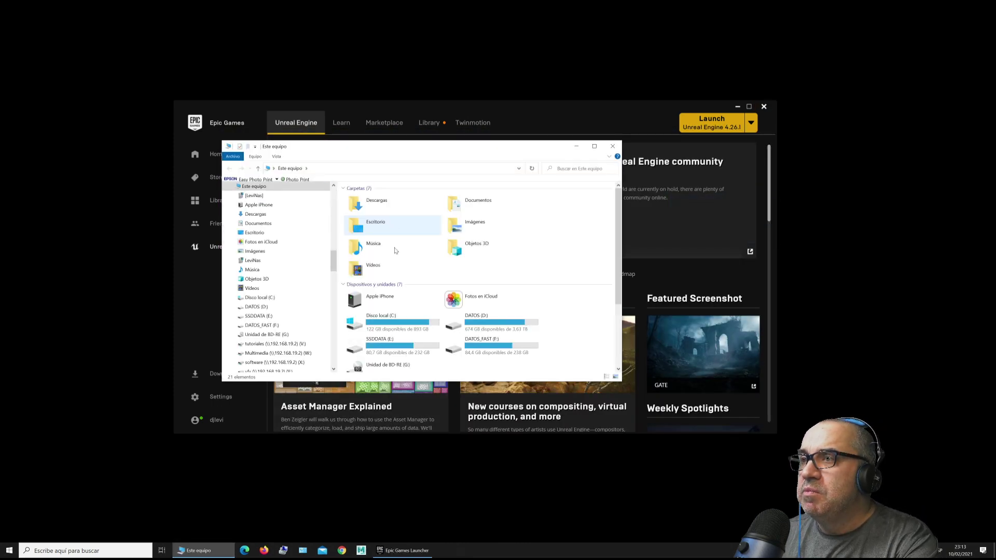
pyautogui.click(395, 324)
pyautogui.doubleClick(396, 322)
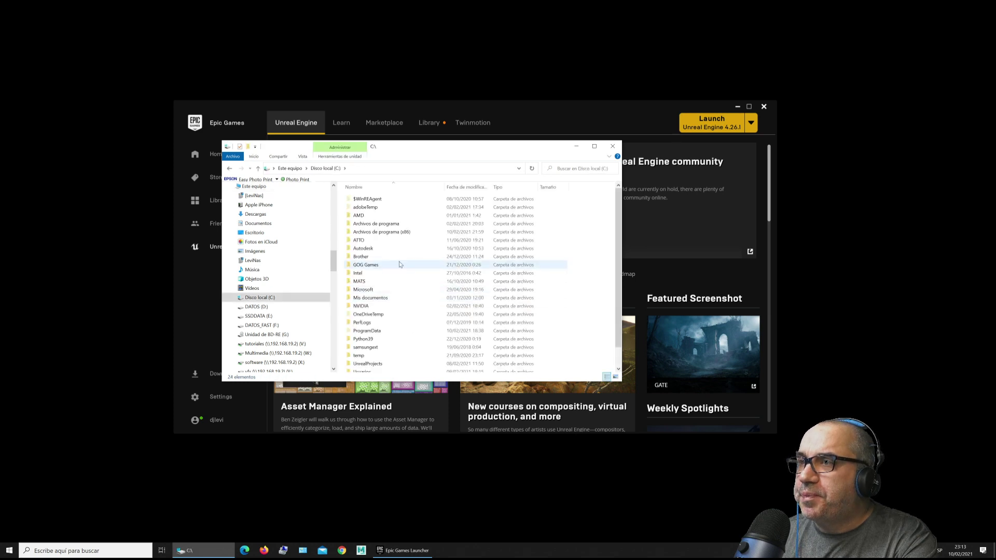
pyautogui.click(379, 234)
pyautogui.doubleClick(379, 233)
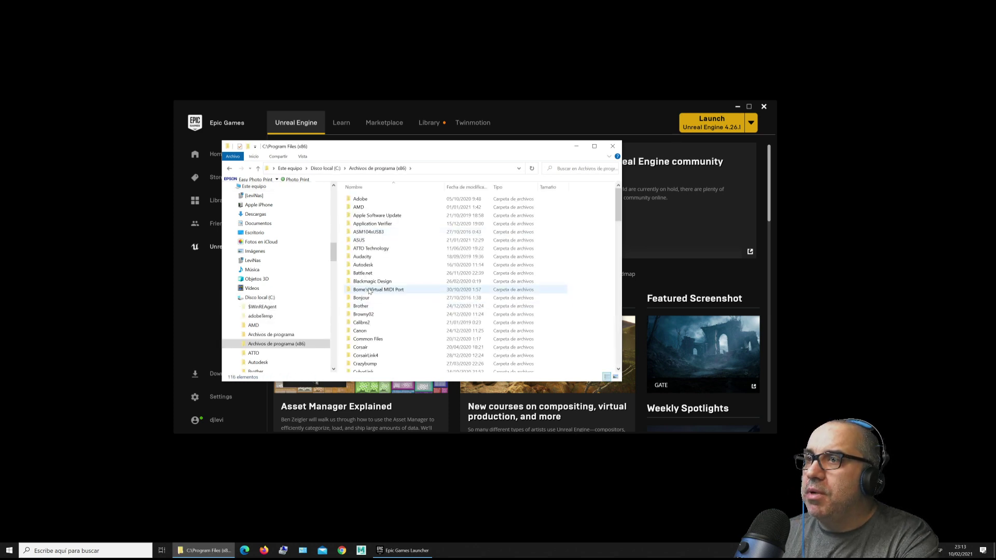
pyautogui.press('s')
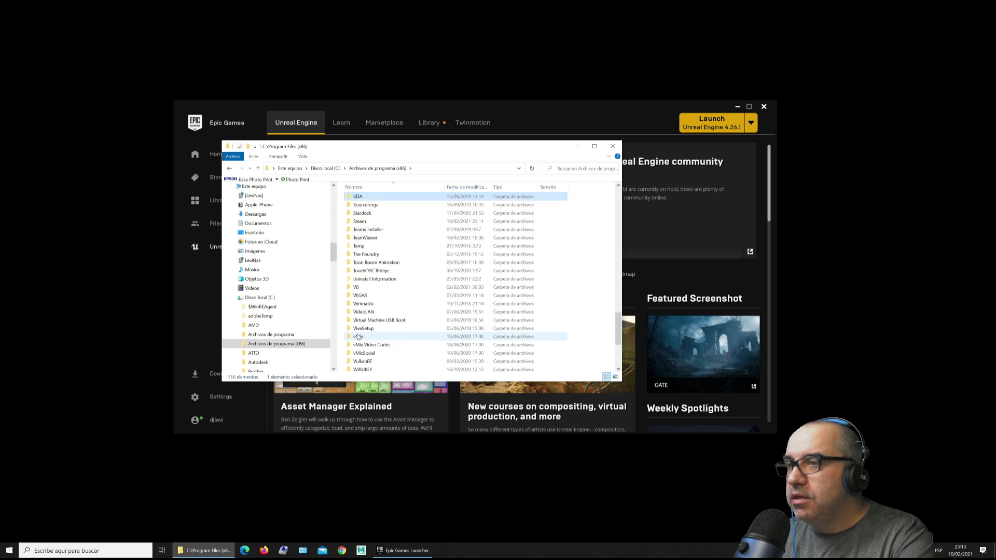
pyautogui.doubleClick(371, 223)
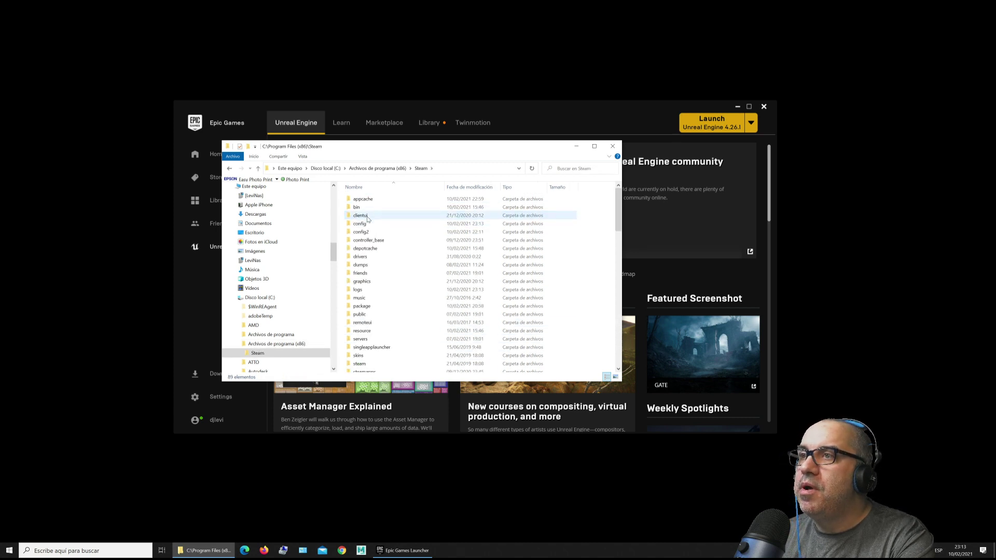
# Check the contents of the config folder and delete that folder from the Steam folder.
pyautogui.doubleClick(367, 222)
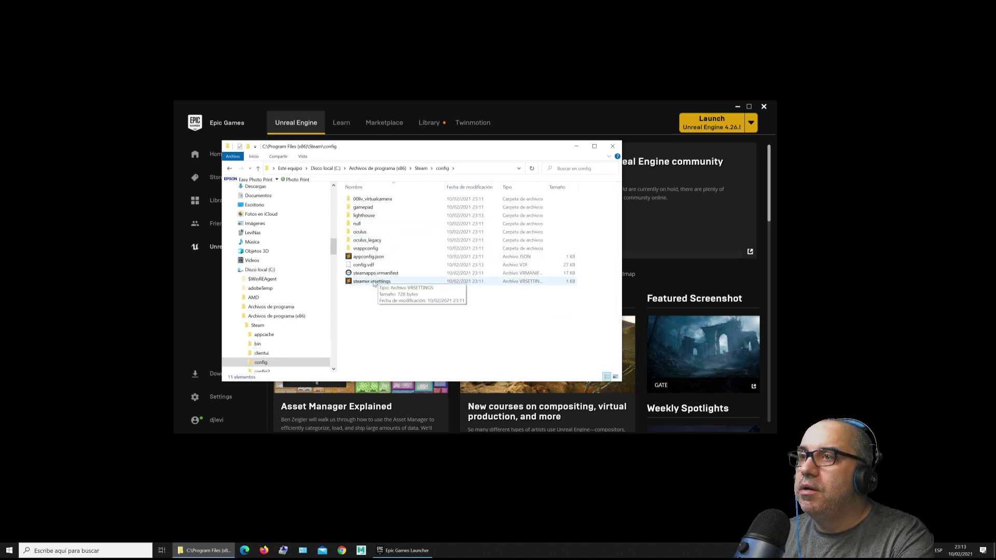
pyautogui.click(421, 169)
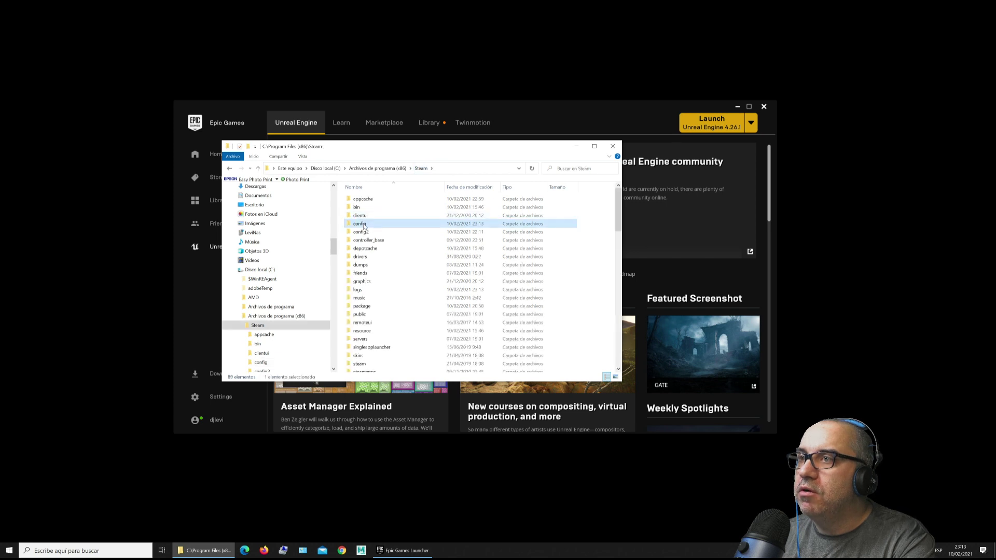
pyautogui.click(363, 224)
pyautogui.press('Escape')
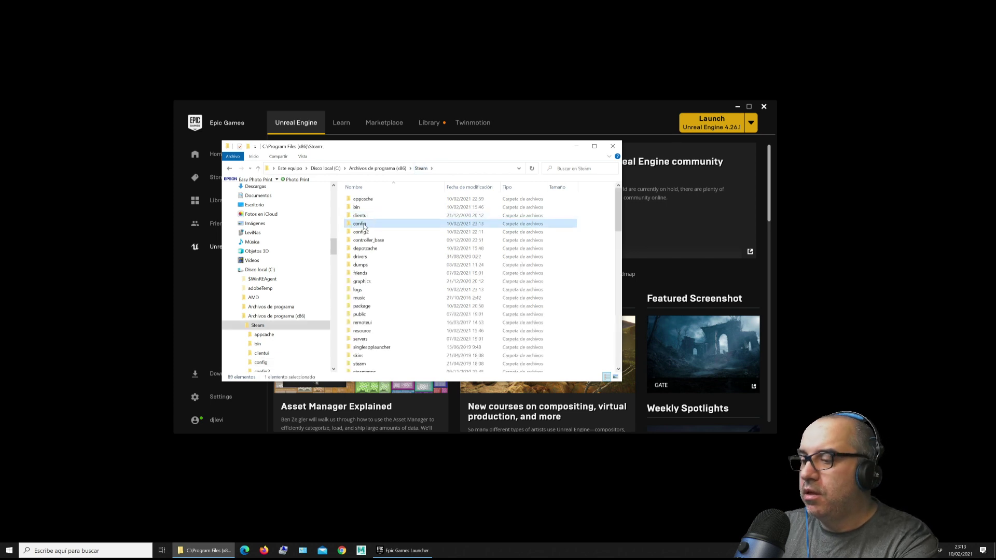
pyautogui.press('Delete')
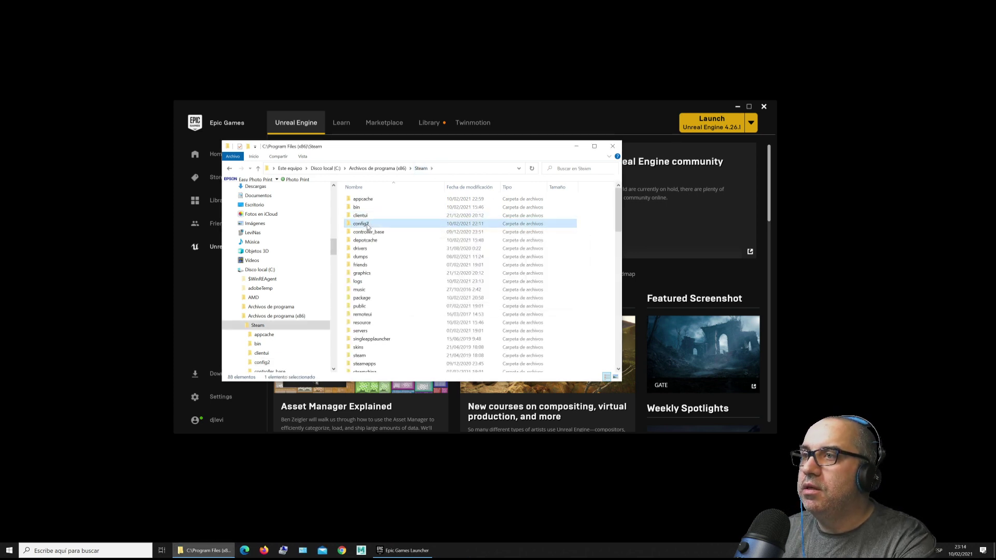
# Rename the config2 folder to config and close File Explorer.
pyautogui.click(367, 228)
pyautogui.click(367, 227)
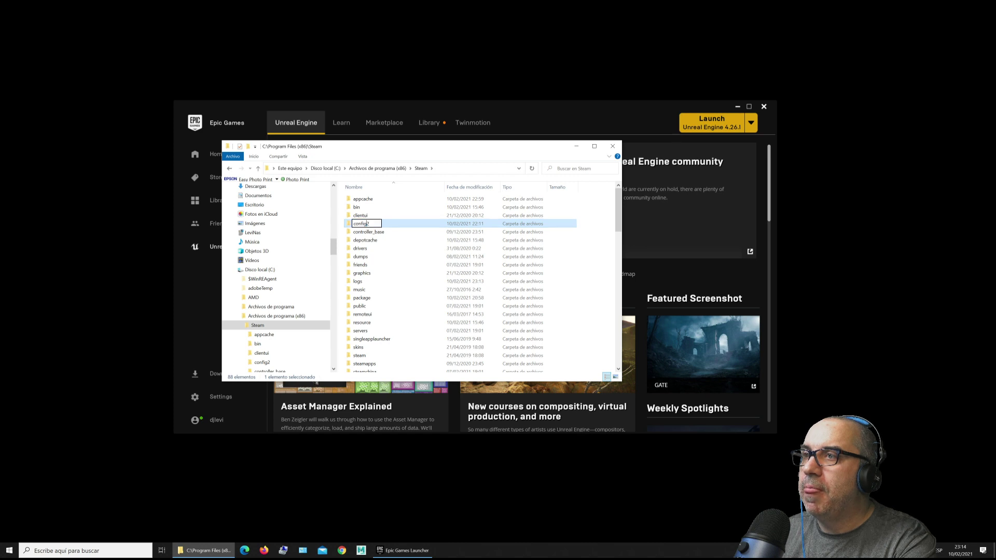
pyautogui.press('BackSpace')
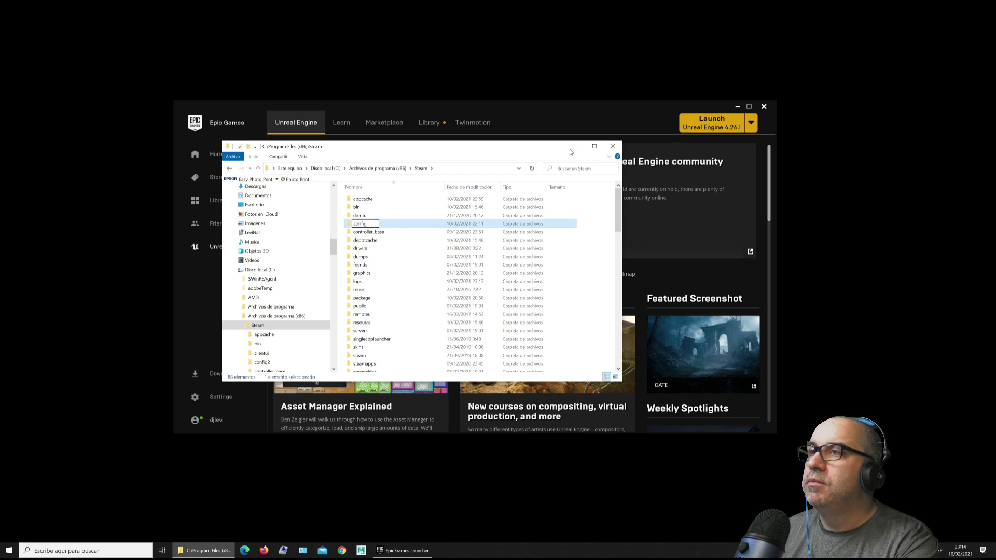
pyautogui.press('Return')
pyautogui.click(613, 146)
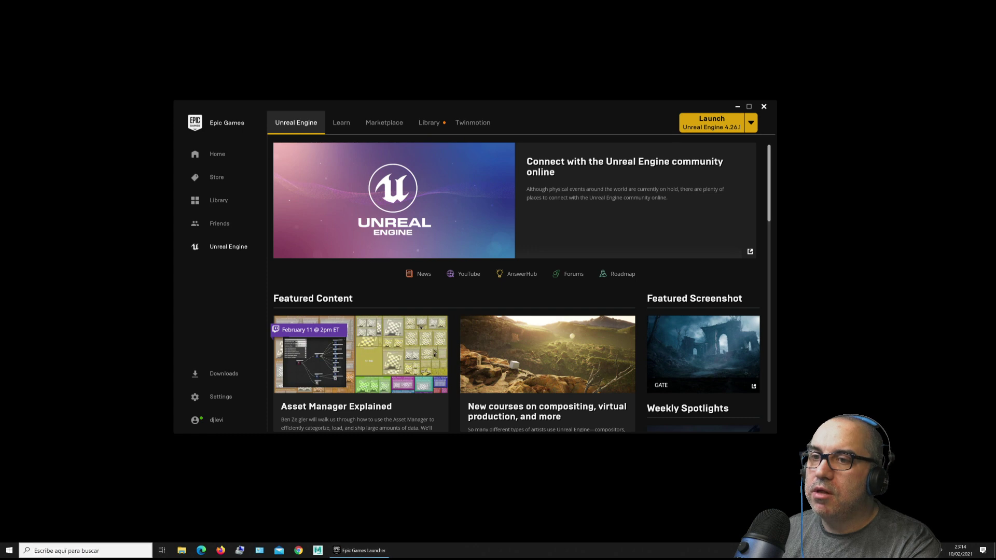
# Start SteamVR from the Windows search and clear the headset display warning.
pyautogui.click(78, 550)
pyautogui.write('ste')
pyautogui.press('Return')
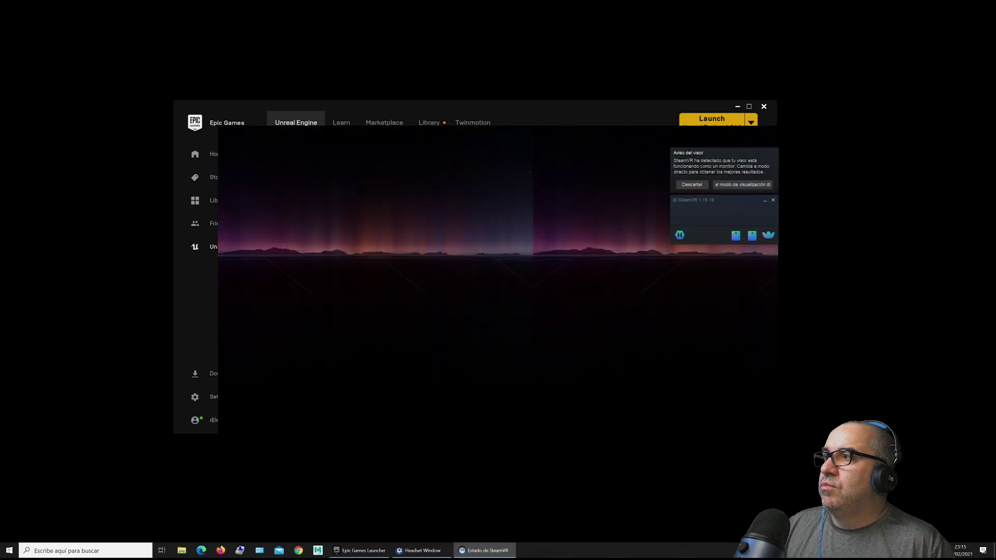
pyautogui.click(712, 184)
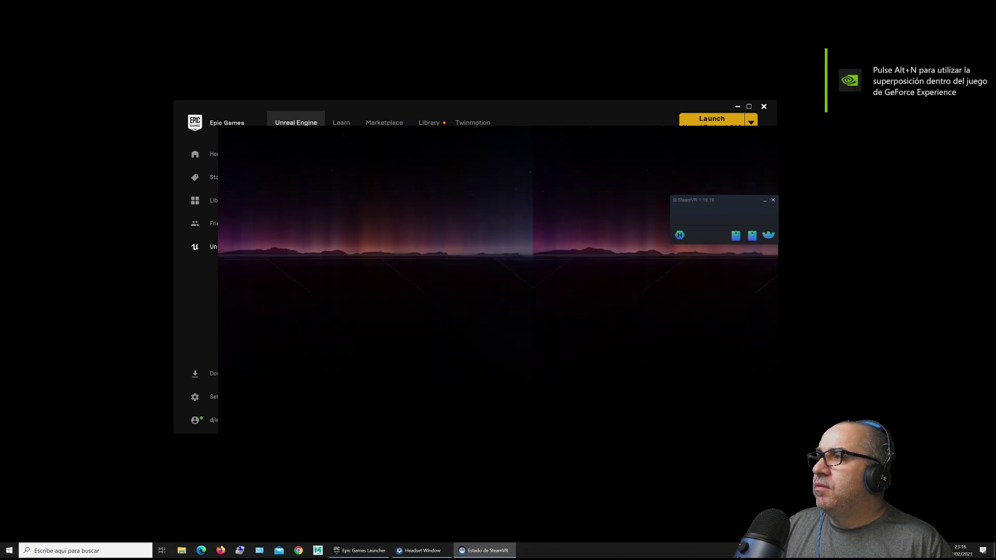
# Minimise the SteamVR status window and move the Headset Window to the virtual desktop Escritorio 3, returning to Escritorio 1.
pyautogui.click(764, 201)
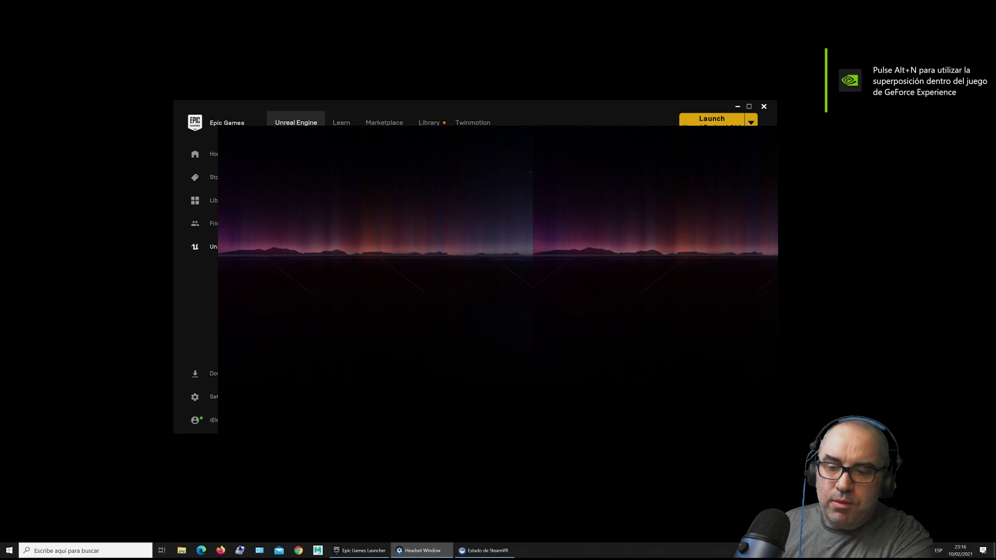
pyautogui.press('super+Tab')
pyautogui.moveTo(238, 163); pyautogui.dragTo(190, 26)
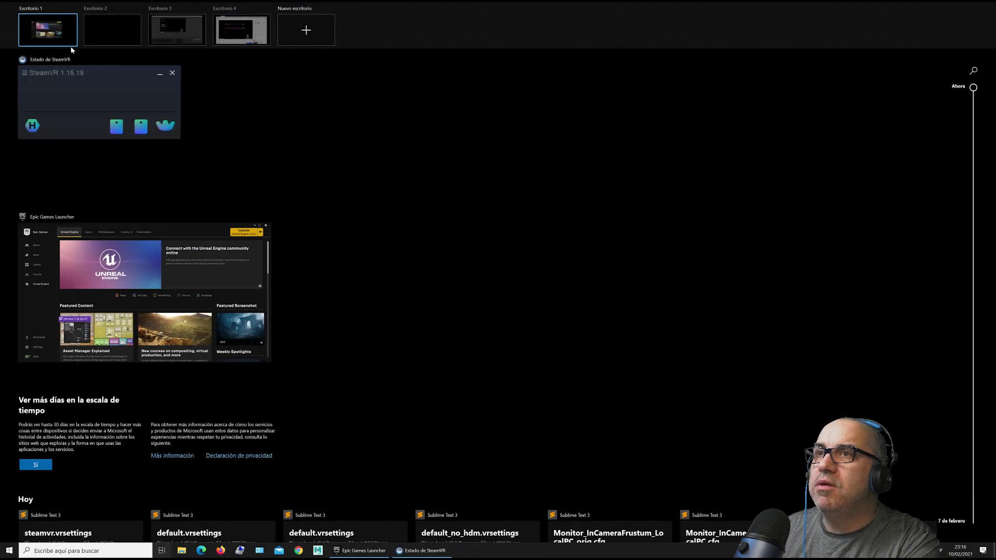
pyautogui.click(42, 37)
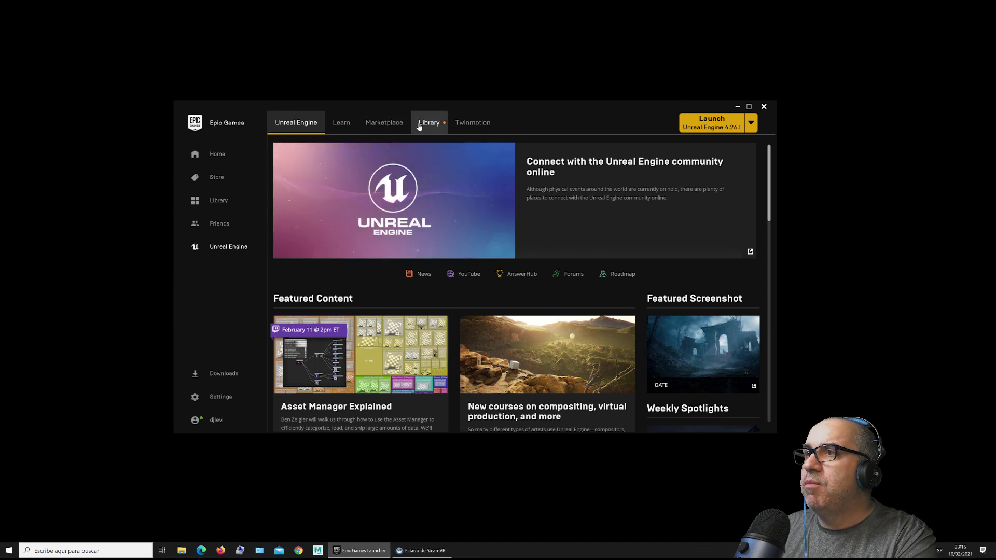
# Launch Unreal Engine 4.26.1 from the engine library and choose the InCamera VFX template under Film, Television, and Live Events.
pyautogui.click(422, 126)
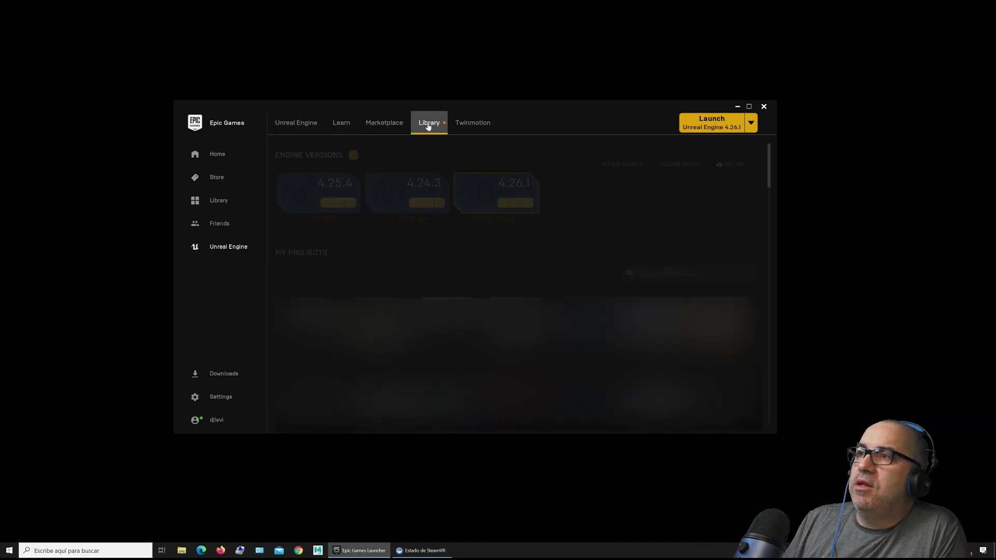
pyautogui.click(514, 203)
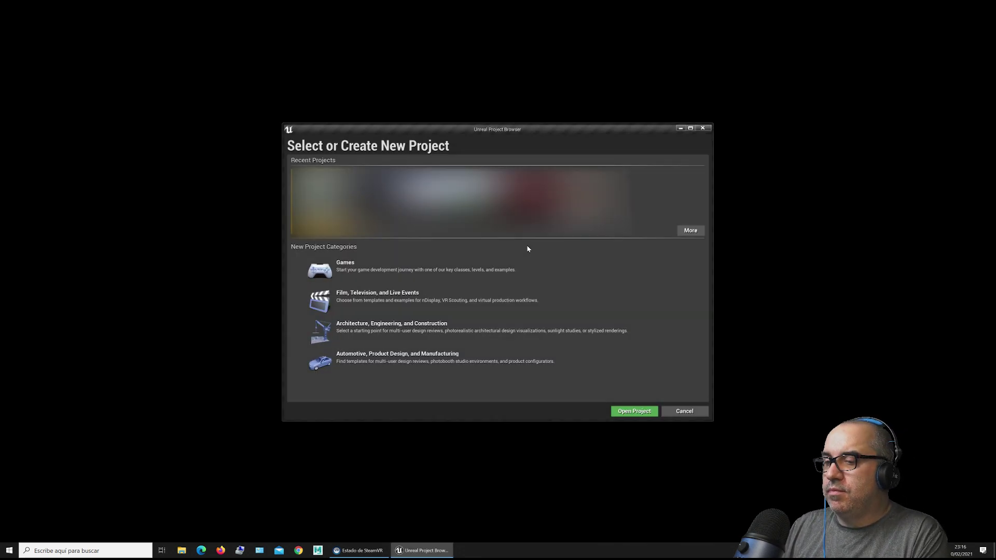
pyautogui.click(332, 304)
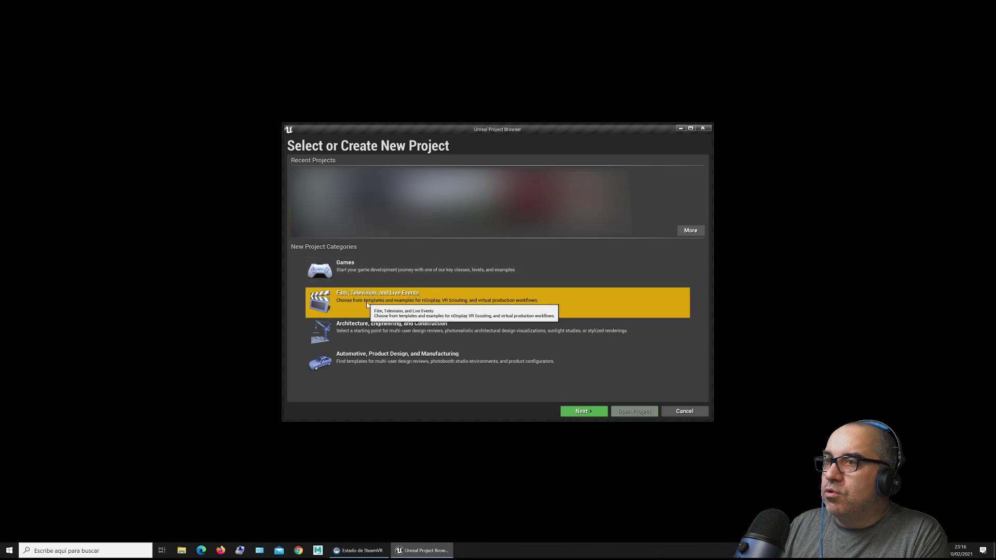
pyautogui.click(585, 409)
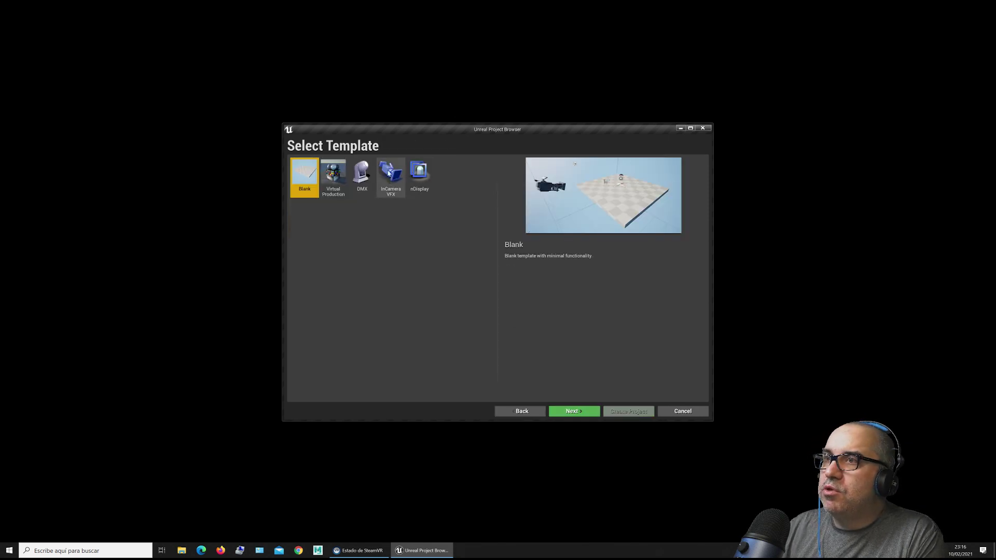
pyautogui.click(388, 180)
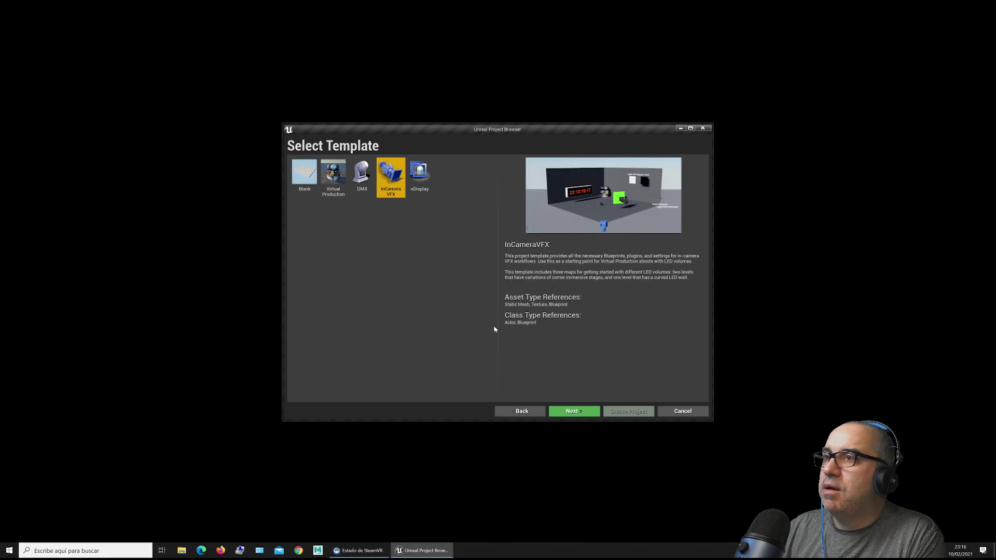
pyautogui.click(585, 412)
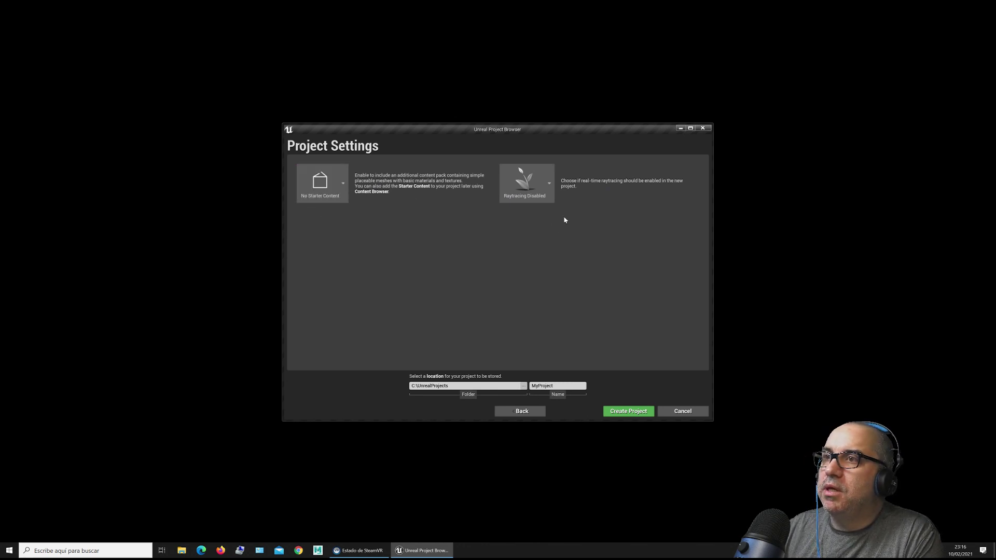
# Name the new project TUTO_IncameraVFX and create it.
pyautogui.click(530, 386)
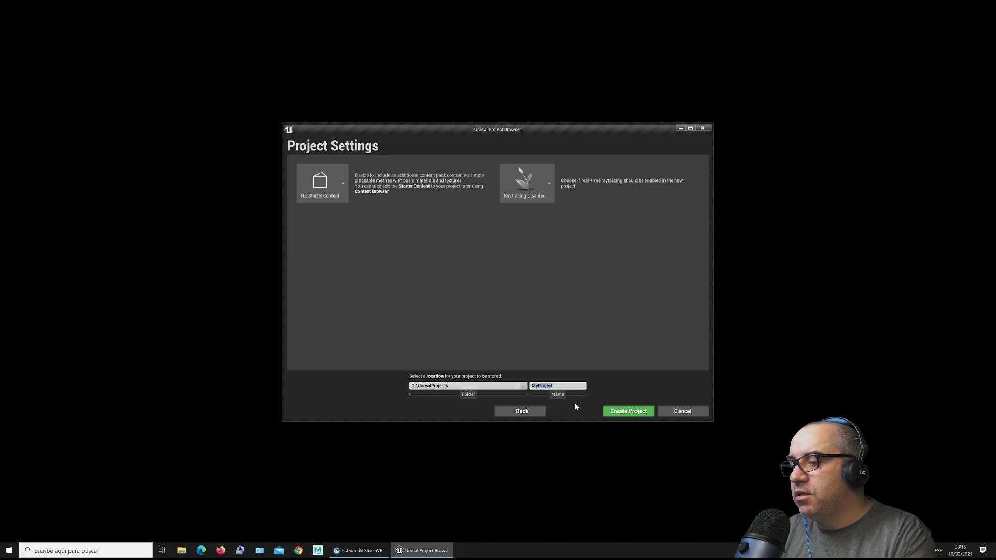
pyautogui.write('TUTO_')
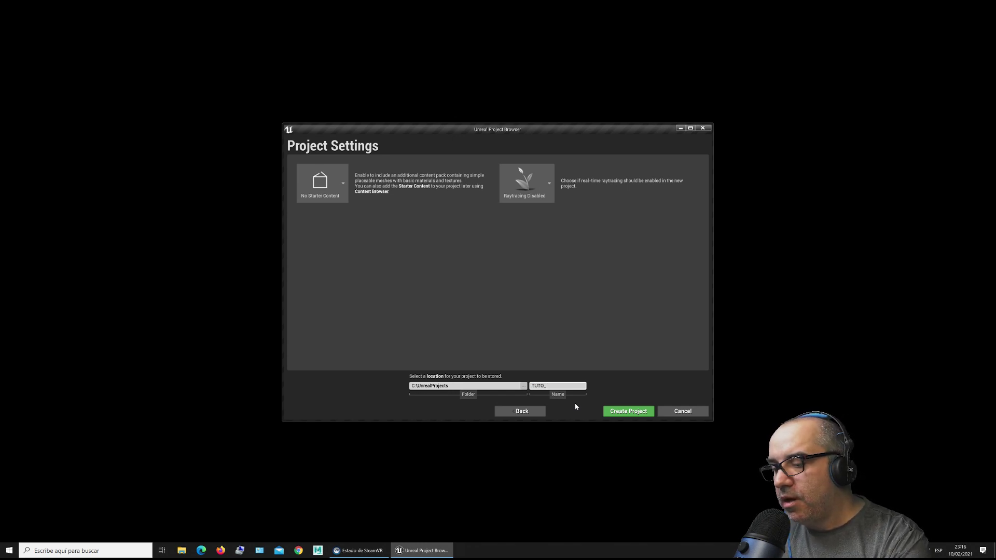
pyautogui.write('Incame')
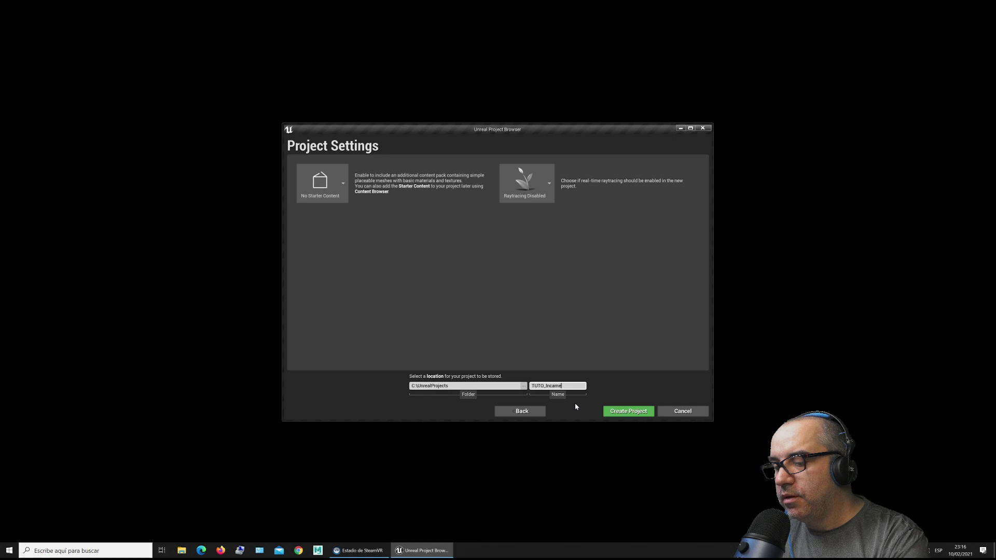
pyautogui.write('raVFX')
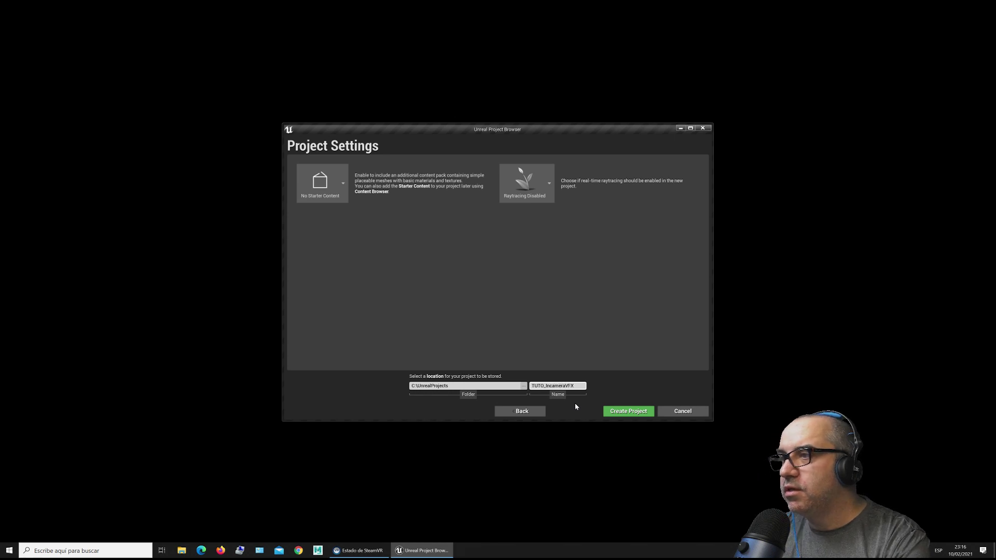
pyautogui.click(626, 412)
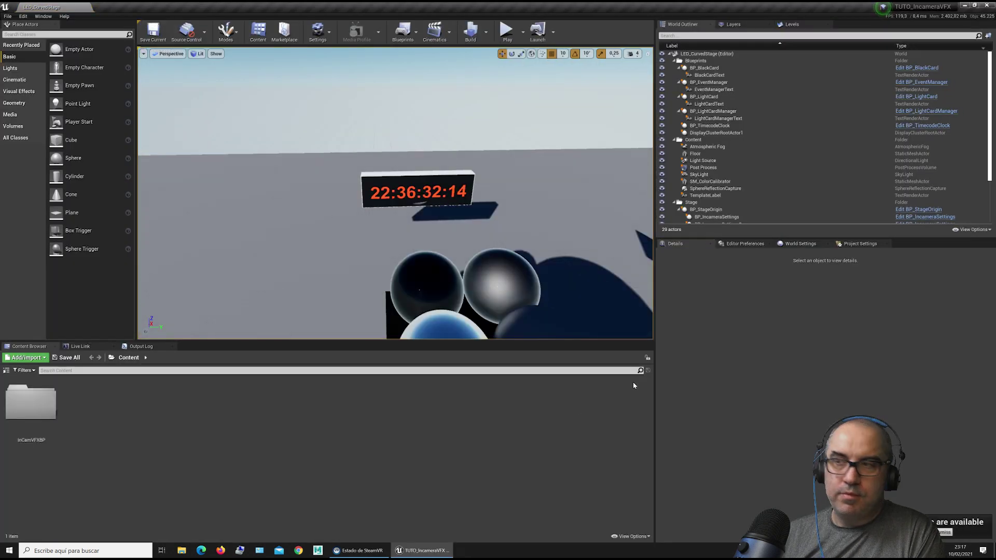
# View the whole curved stage and open the Maps folder inside the project's InCamVFXBP content folder.
pyautogui.moveTo(425, 95); pyautogui.dragTo(419, 254)
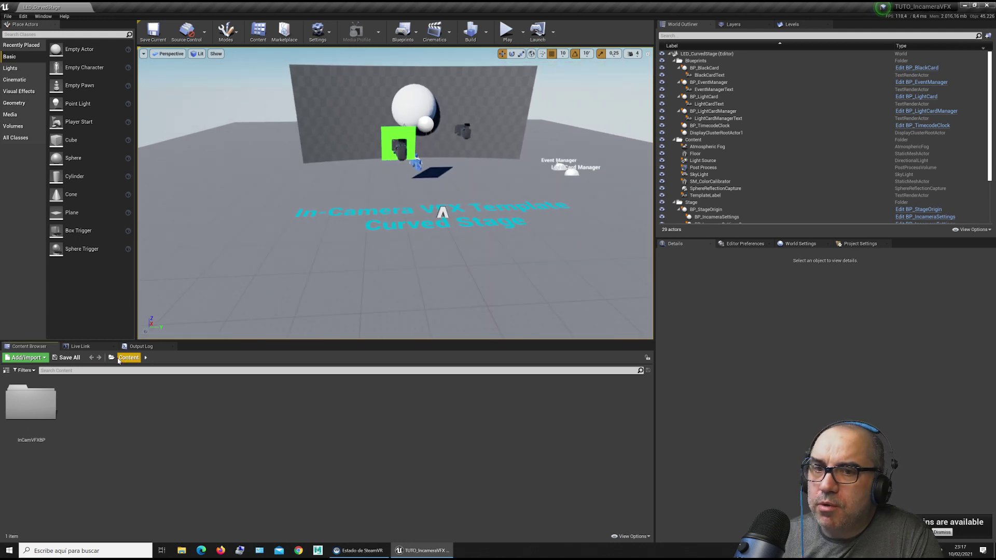
pyautogui.moveTo(112, 359); pyautogui.dragTo(57, 415)
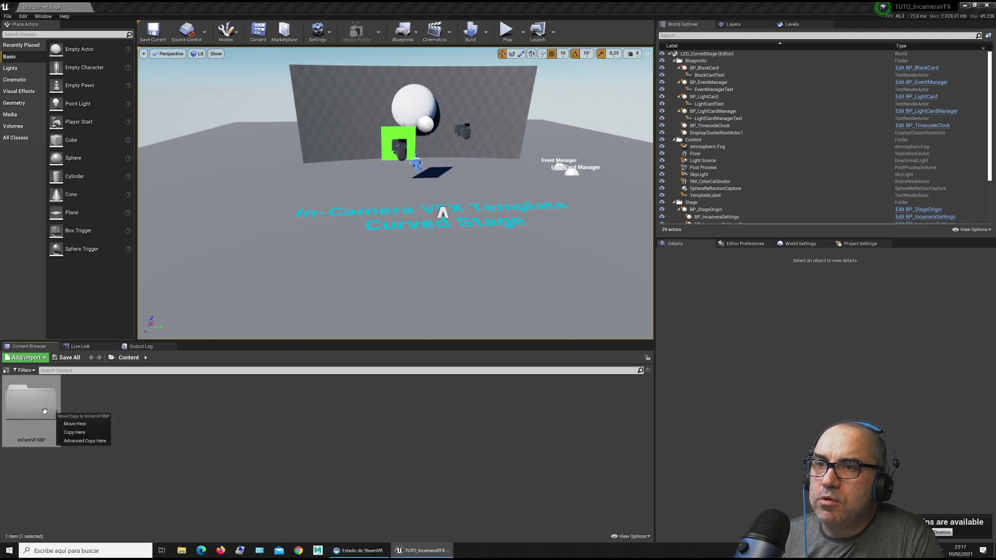
pyautogui.doubleClick(31, 405)
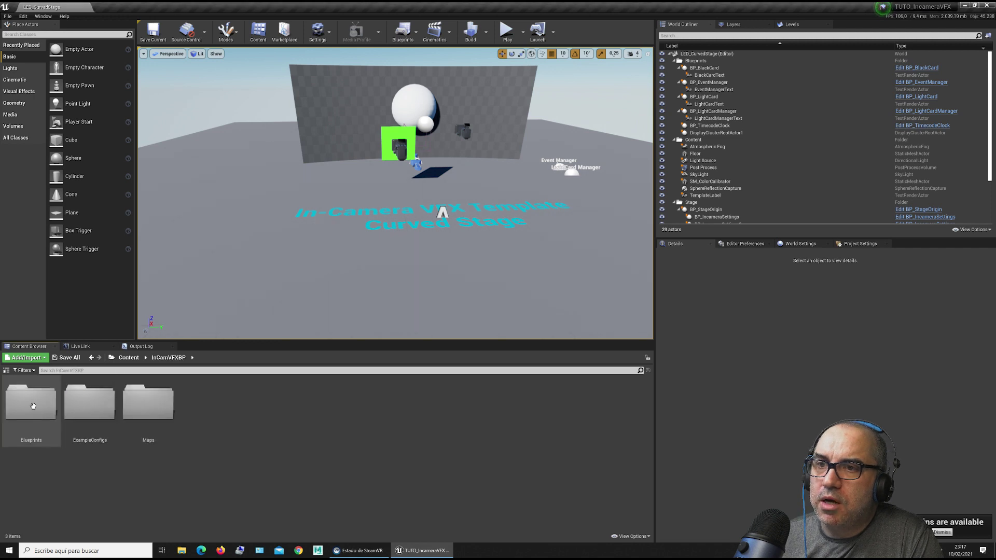
pyautogui.doubleClick(148, 407)
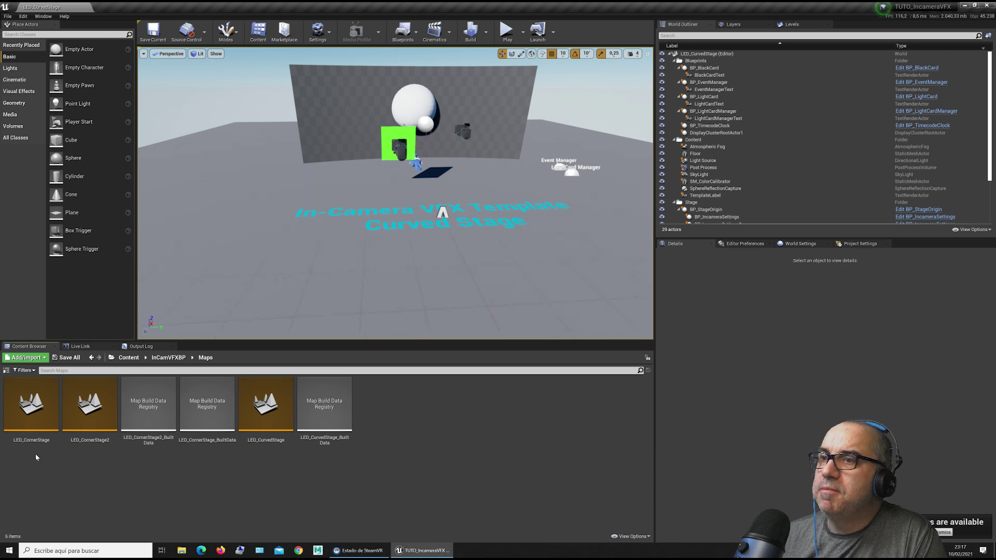
# Open the LED_CornerStage, LED_CornerStage2 and LED_CurvedStage levels in turn to compare their stages.
pyautogui.doubleClick(42, 422)
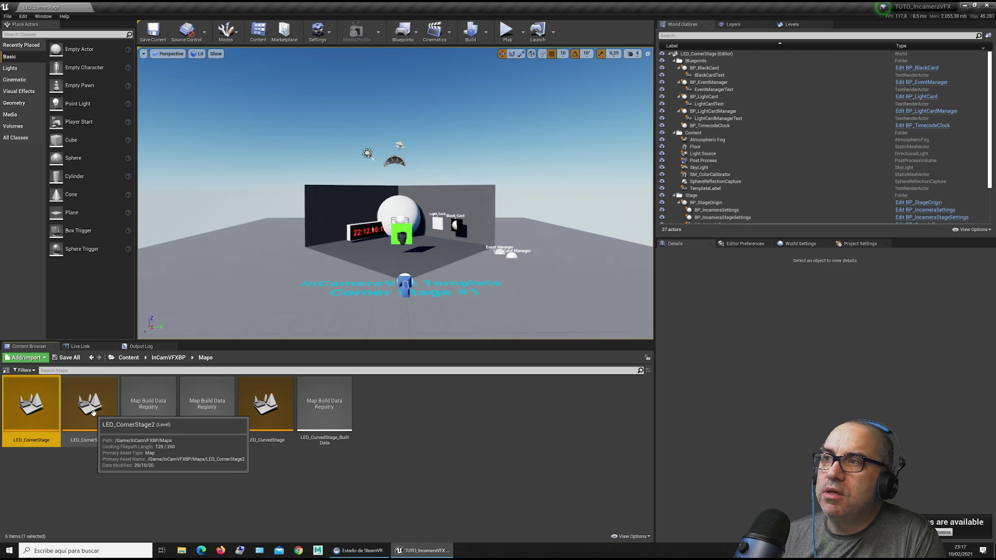
pyautogui.click(106, 426)
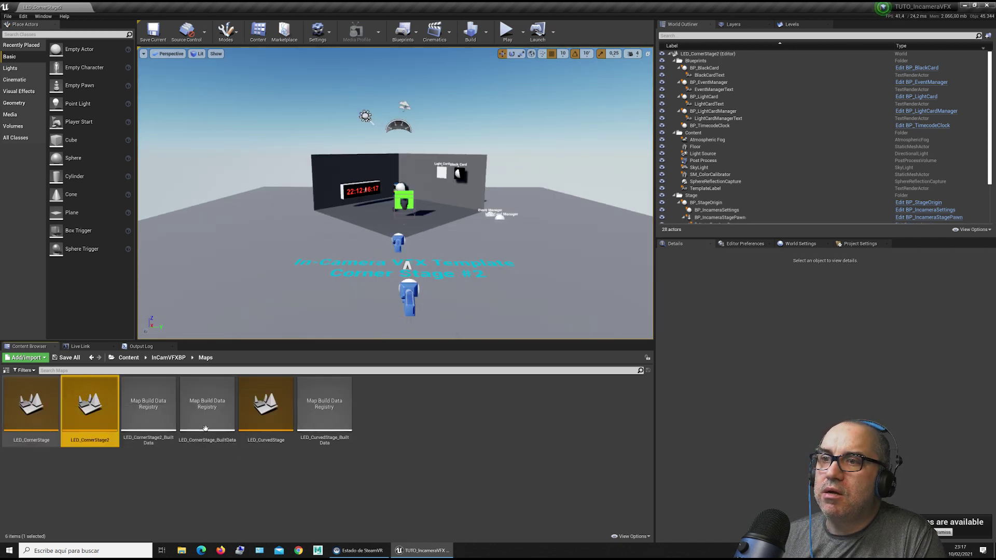
pyautogui.doubleClick(278, 414)
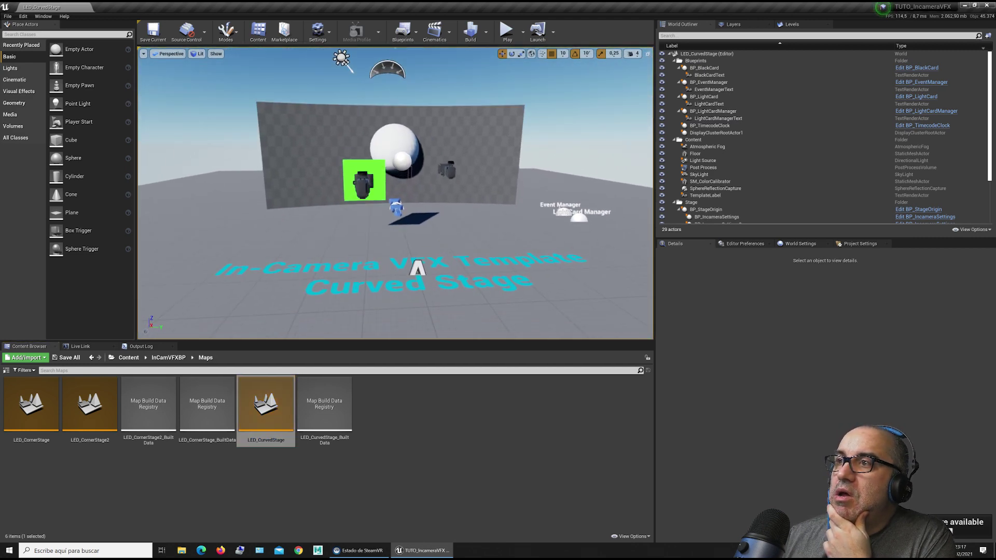
# Duplicate the LED_CurvedStage level and name the copy MyMonitor_CurvedStage.
pyautogui.rightClick(273, 418)
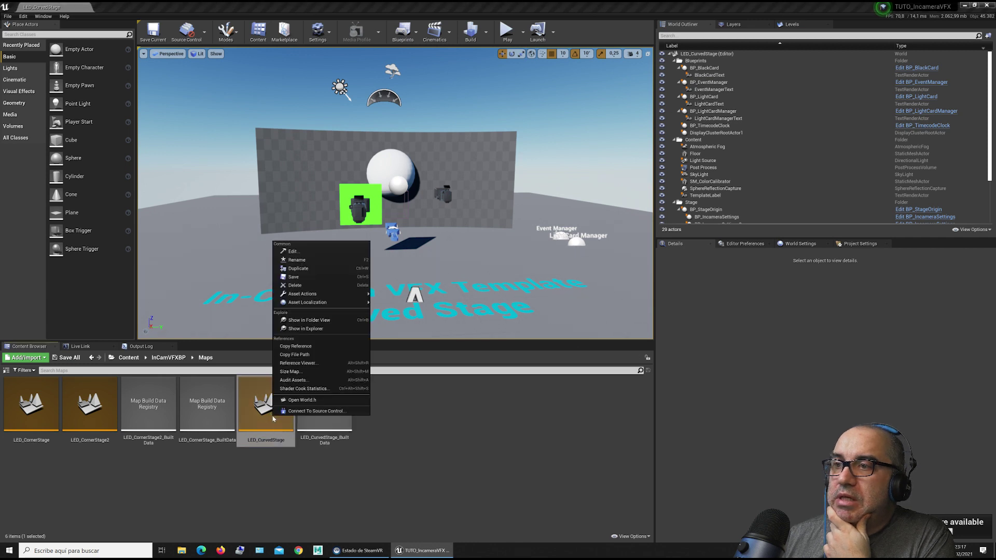
pyautogui.click(312, 269)
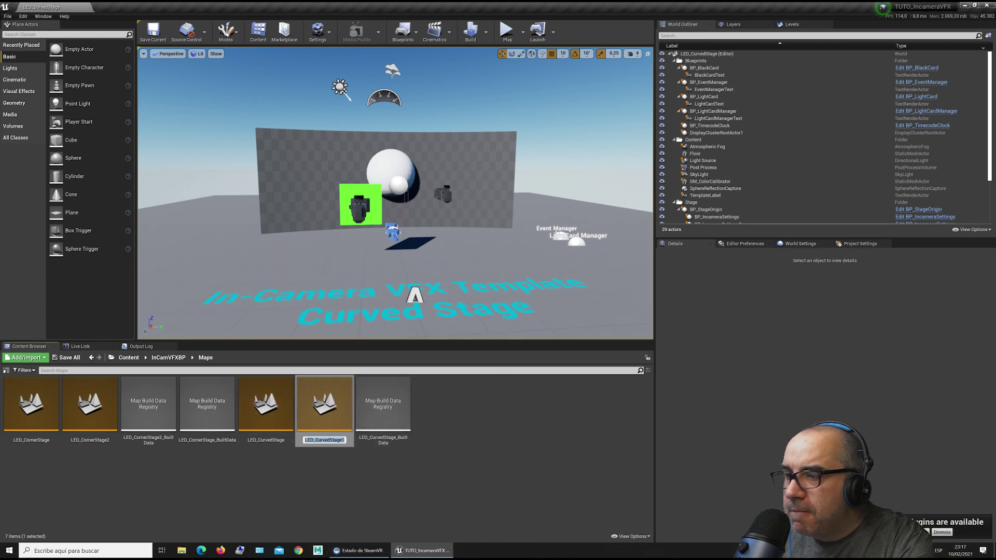
pyautogui.press('End')
pyautogui.press('BackSpace')
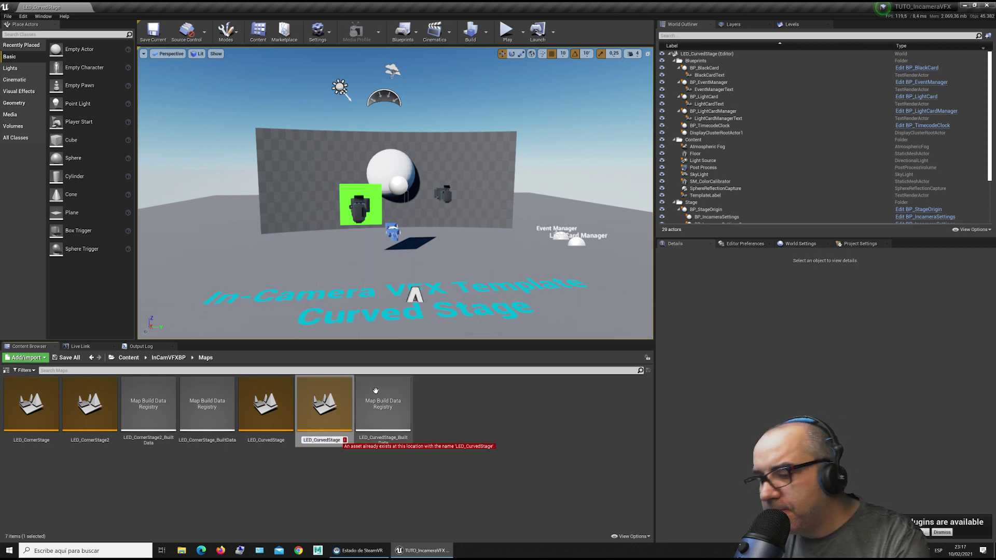
pyautogui.press('Home')
pyautogui.press('Delete')
pyautogui.press('Delete')
pyautogui.press('Delete')
pyautogui.press('Delete')
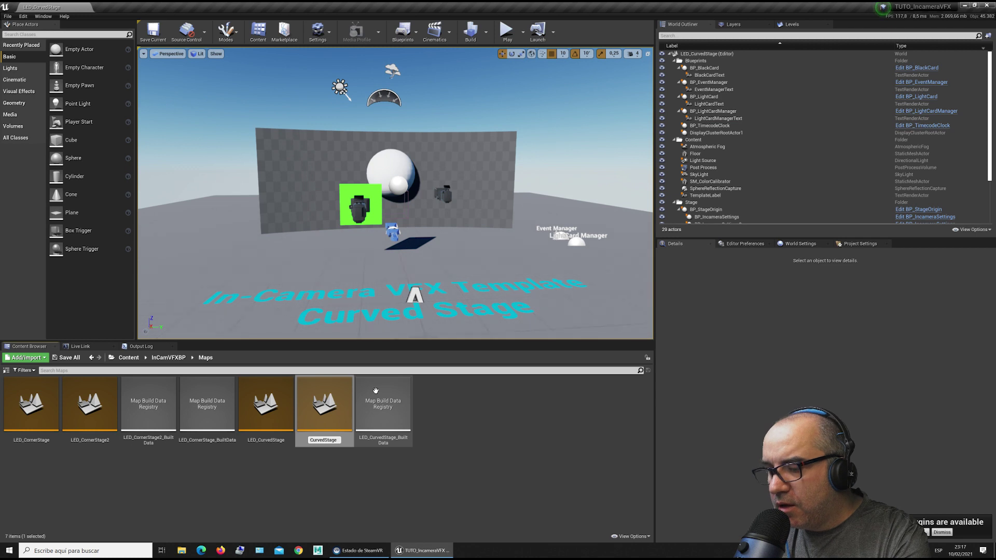
pyautogui.write('My')
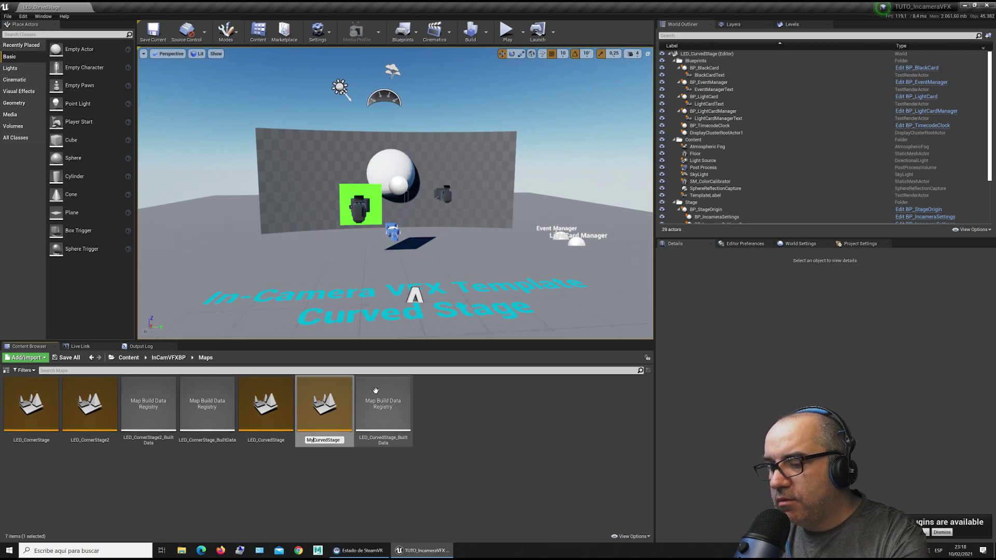
pyautogui.write('Monitor_')
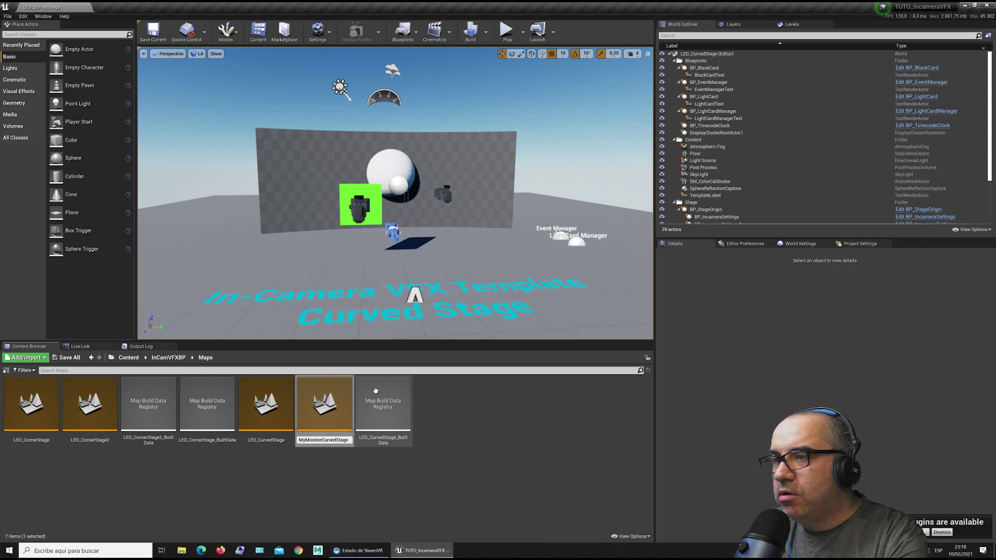
pyautogui.press('Return')
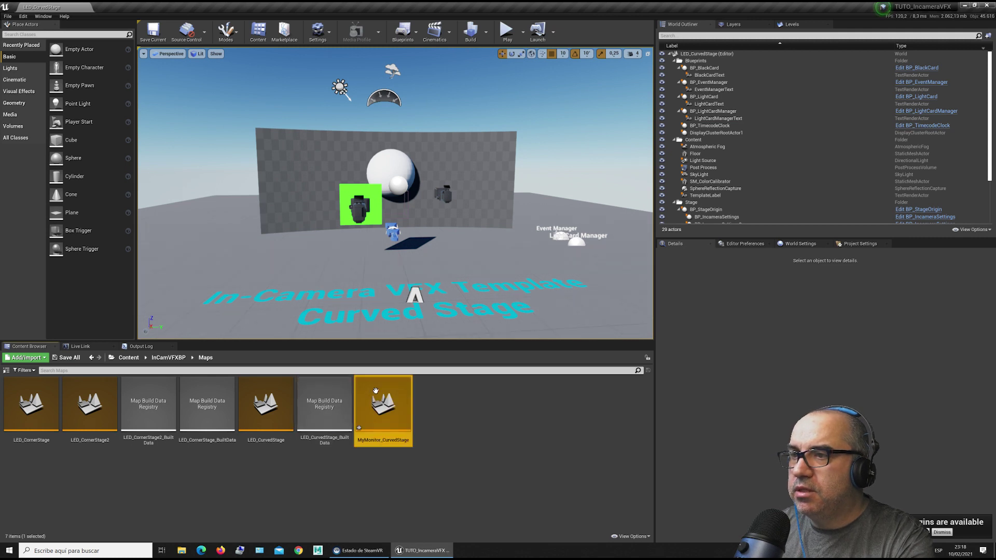
# Save all modified assets and open the MyMonitor_CurvedStage level.
pyautogui.click(70, 357)
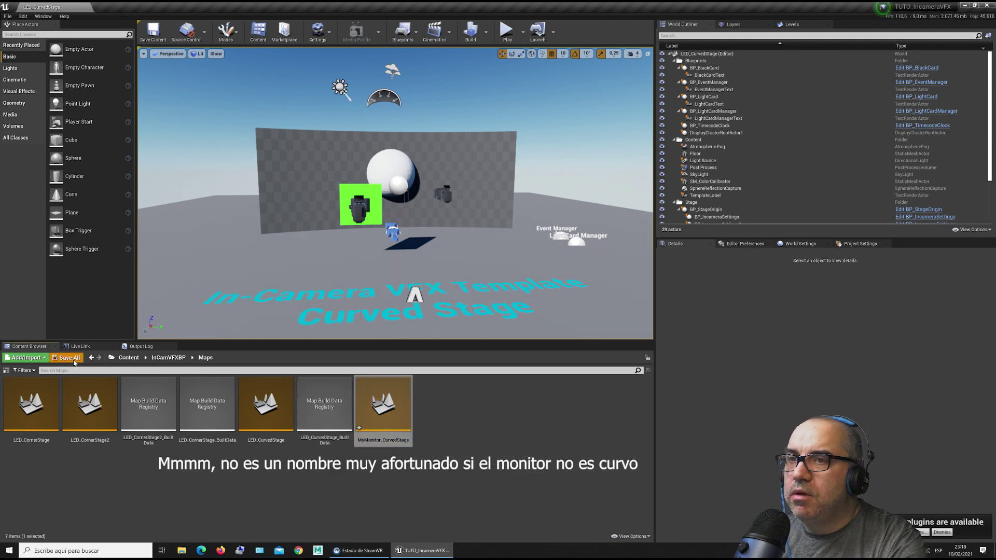
pyautogui.click(568, 347)
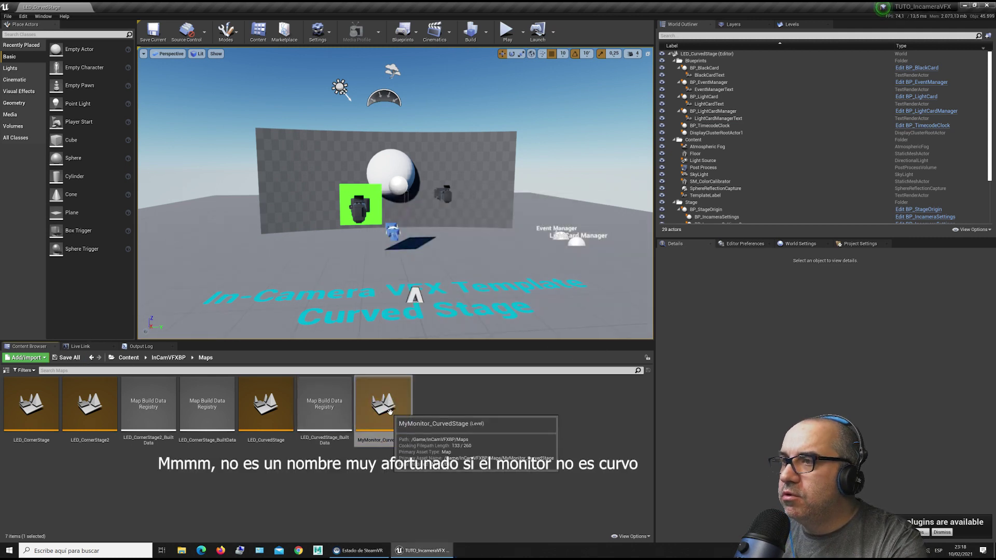
pyautogui.doubleClick(397, 415)
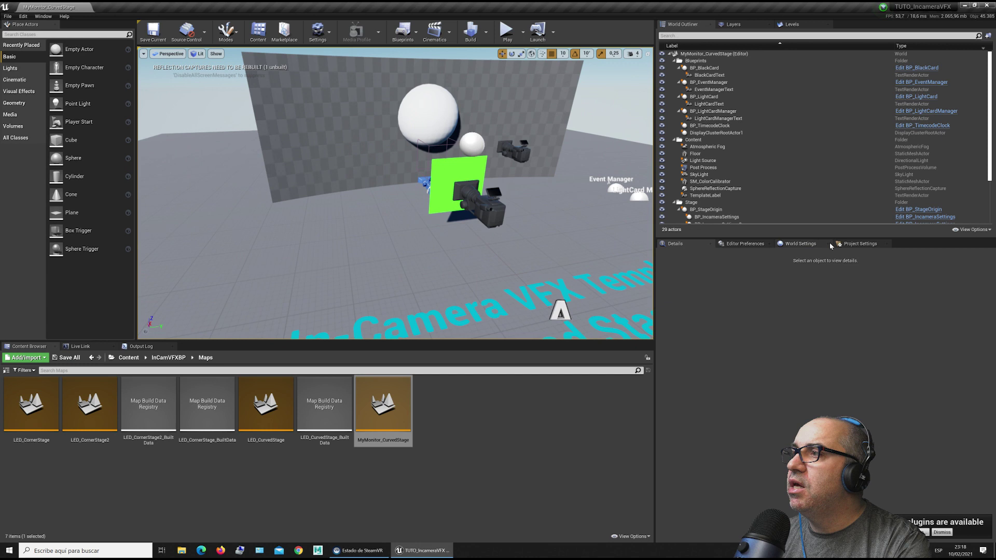
# Set both the Editor Startup Map and the Game Default Map to MyMonitor_CurvedStage in the project's Maps & Modes settings.
pyautogui.click(857, 244)
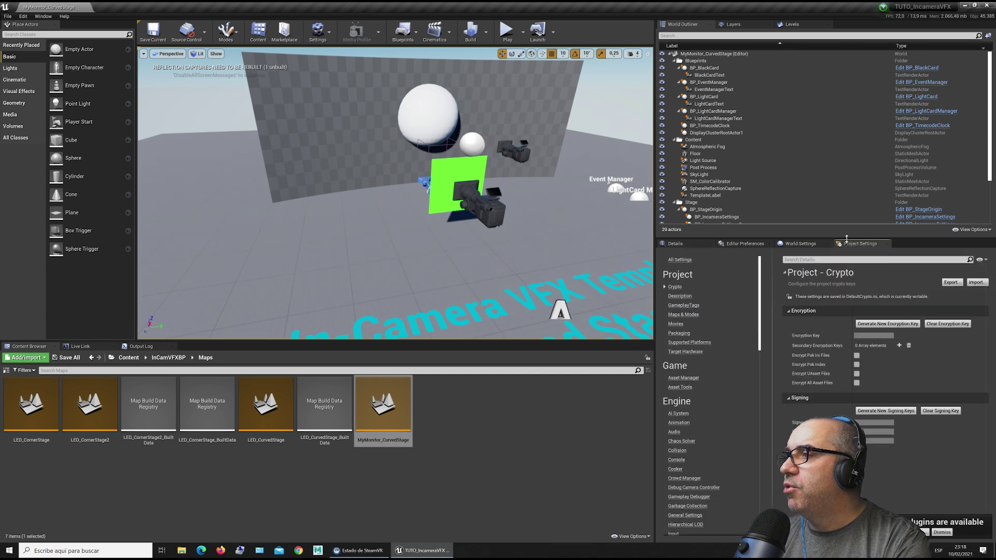
pyautogui.click(682, 314)
pyautogui.click(929, 364)
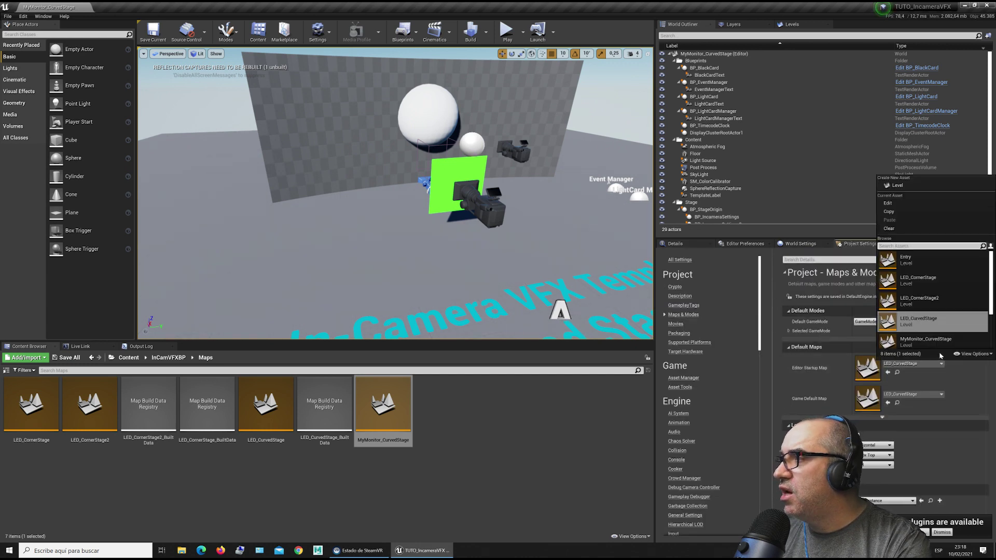
pyautogui.click(924, 341)
pyautogui.click(913, 395)
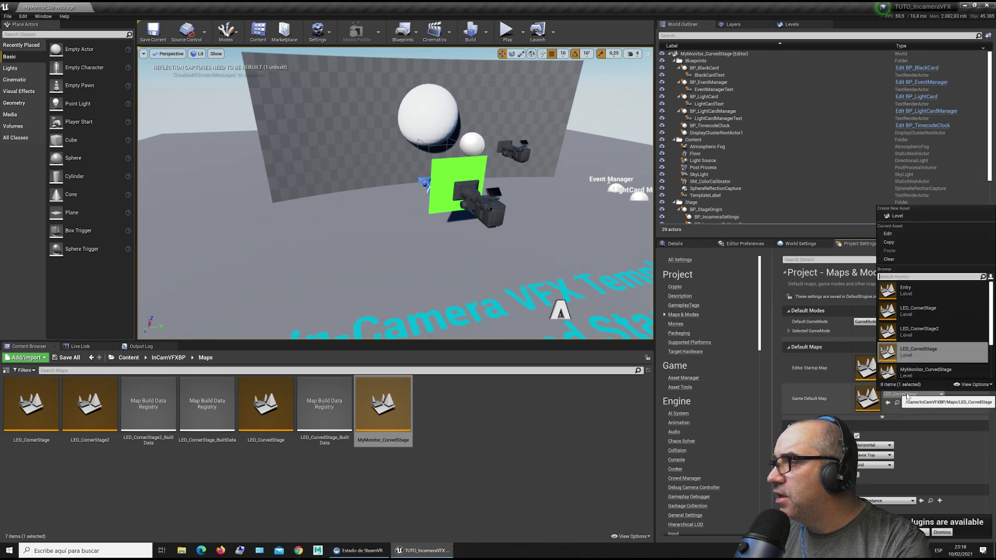
pyautogui.click(918, 374)
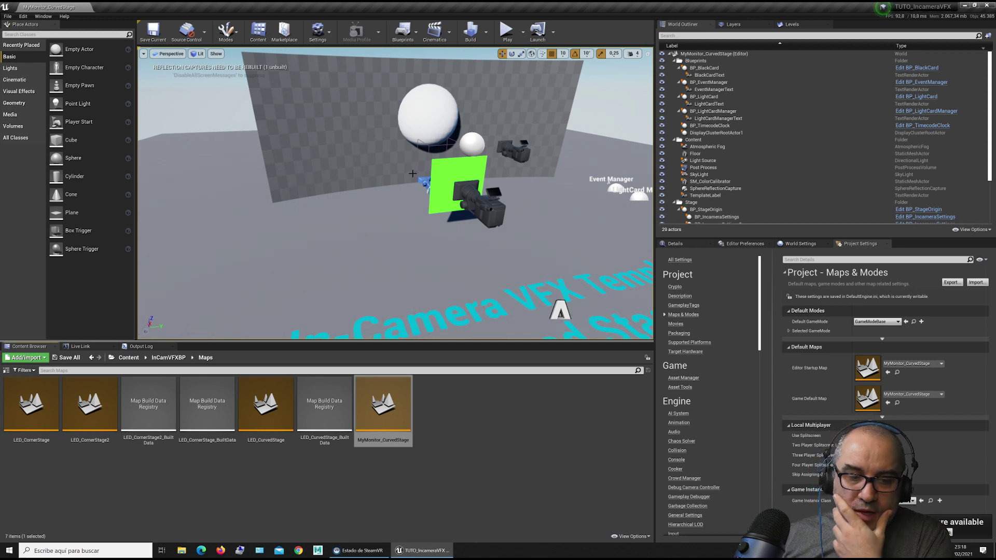
# Search the project's plugins for "ndis" to check that nDisplay and Live Link Over nDisplay are enabled.
pyautogui.click(317, 32)
pyautogui.click(340, 74)
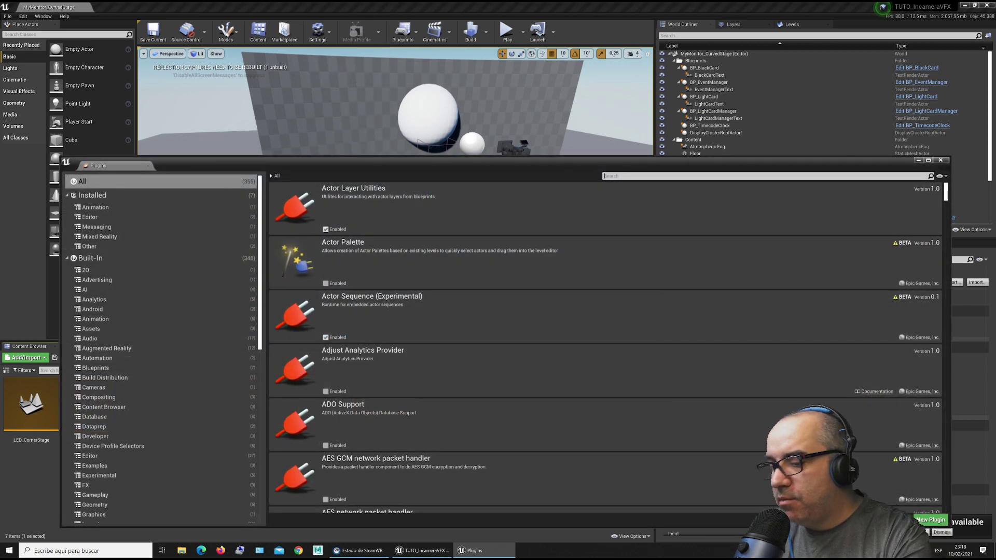
pyautogui.write('ndis')
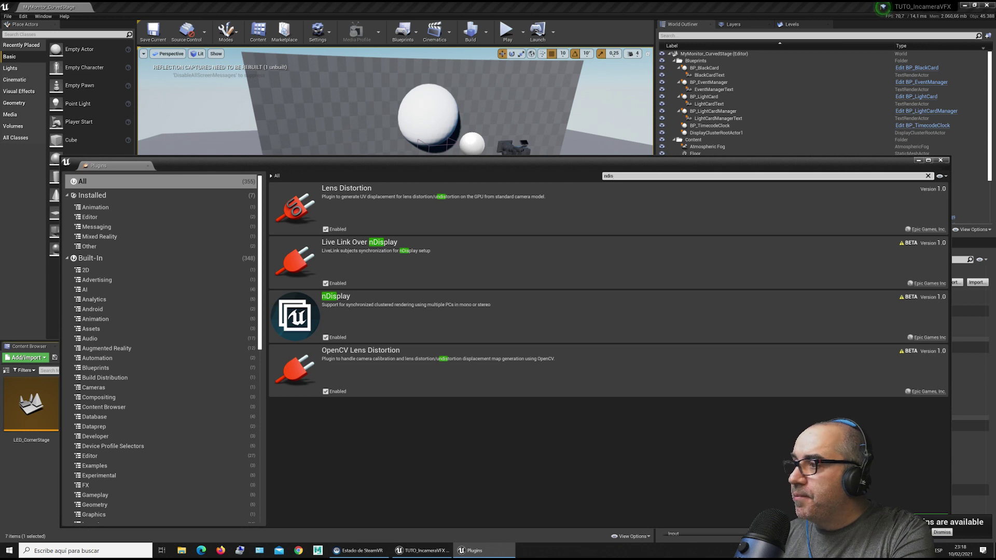
# Find the plugins matching "livelink" and enable the LiveLinkXR beta plugin.
pyautogui.click(614, 176)
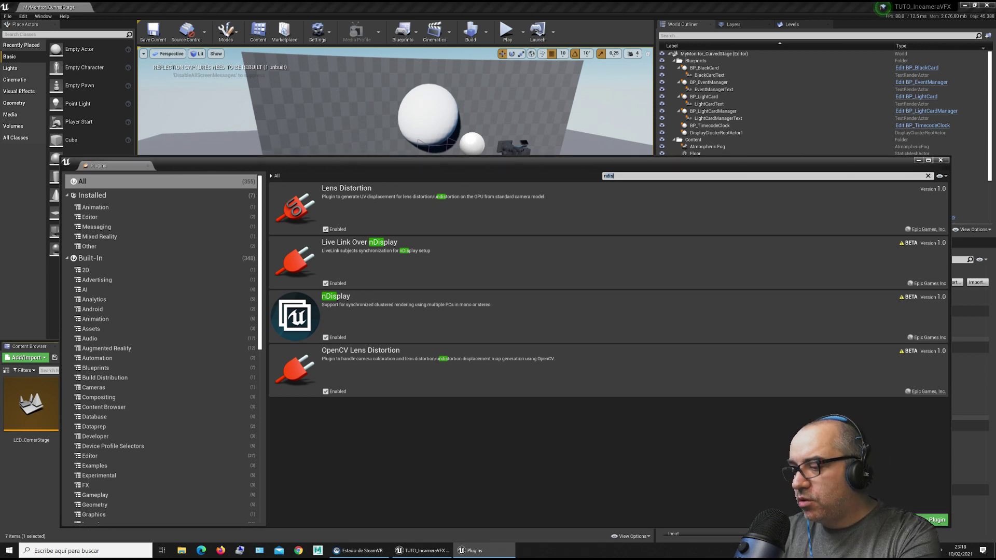
pyautogui.write('live')
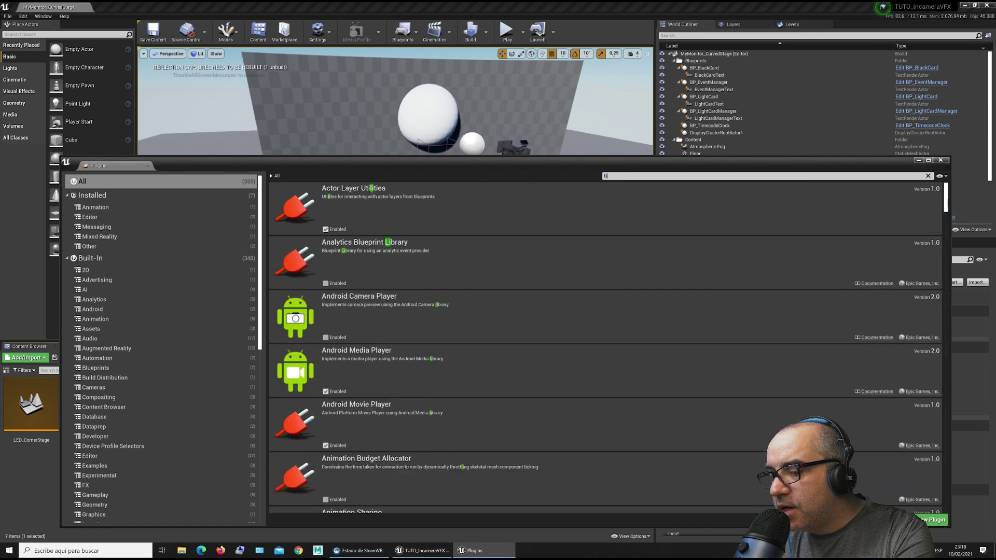
pyautogui.write('link')
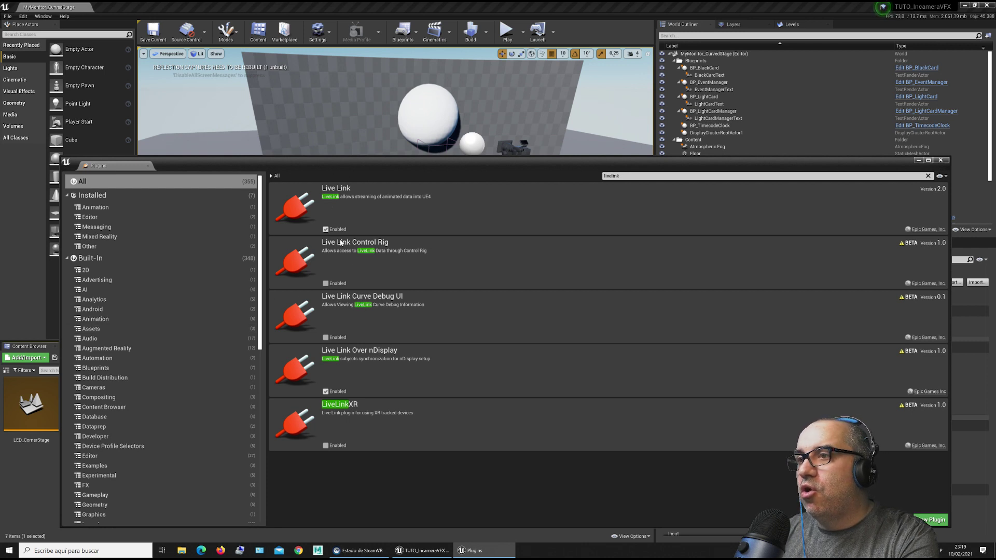
pyautogui.click(326, 446)
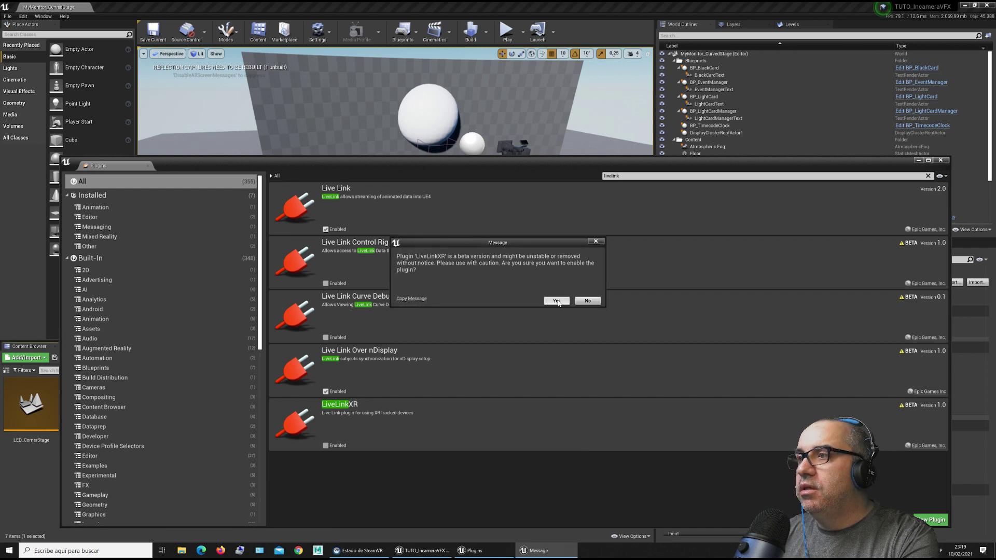
pyautogui.click(559, 302)
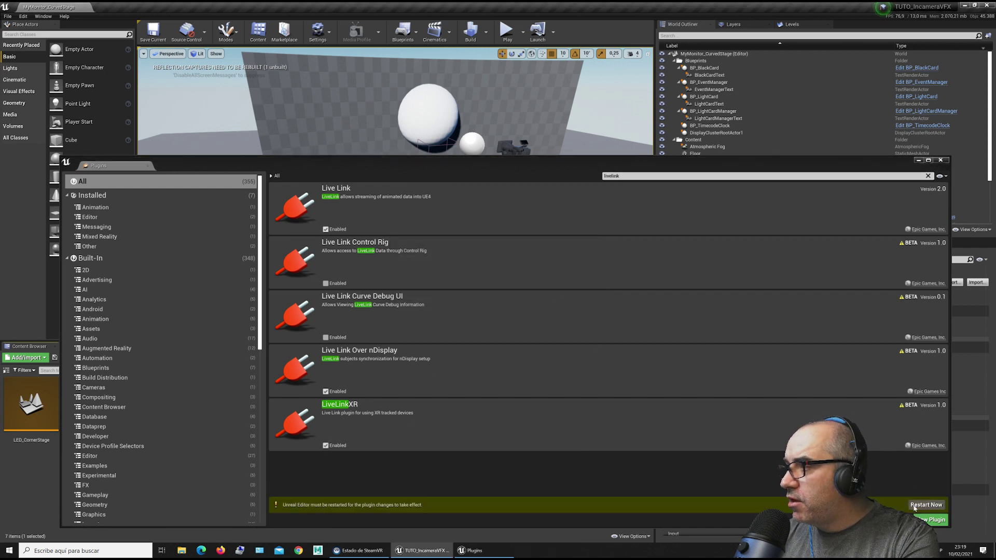
# Enable the SteamVR plugin and restart the editor to apply the plugin changes, closing the plugin browser once it reloads.
pyautogui.click(536, 172)
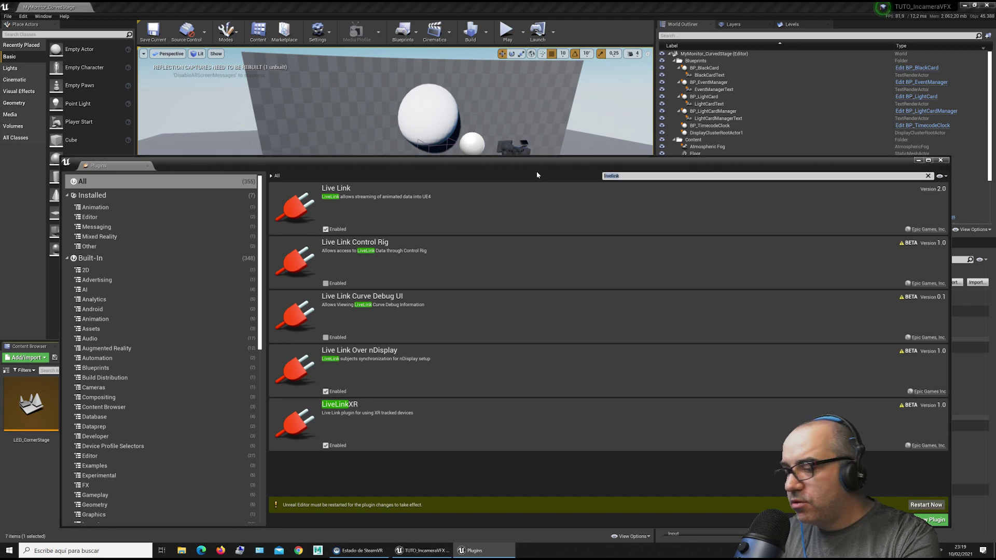
pyautogui.write('stea')
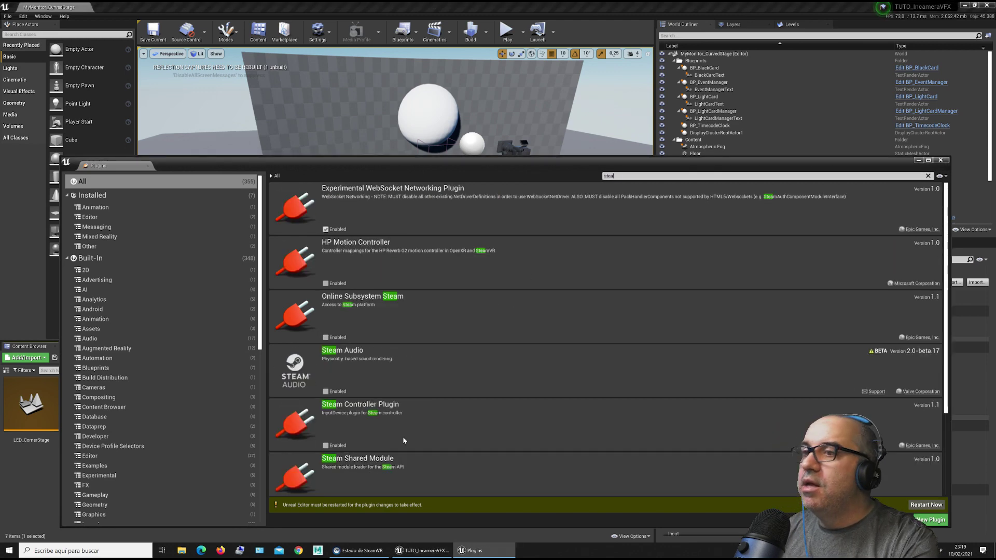
pyautogui.scroll(-2, 353, 407)
pyautogui.scroll(-1, 353, 411)
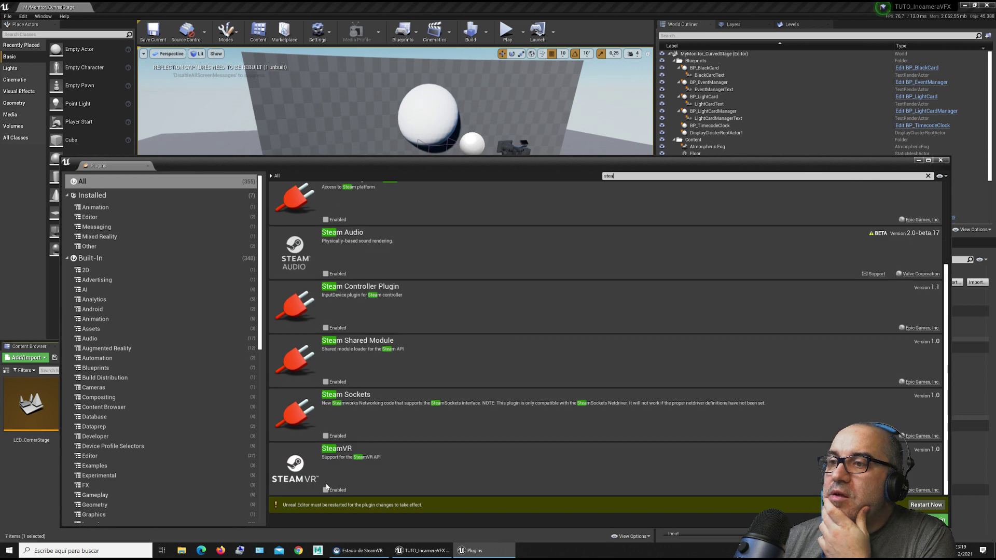
pyautogui.click(325, 490)
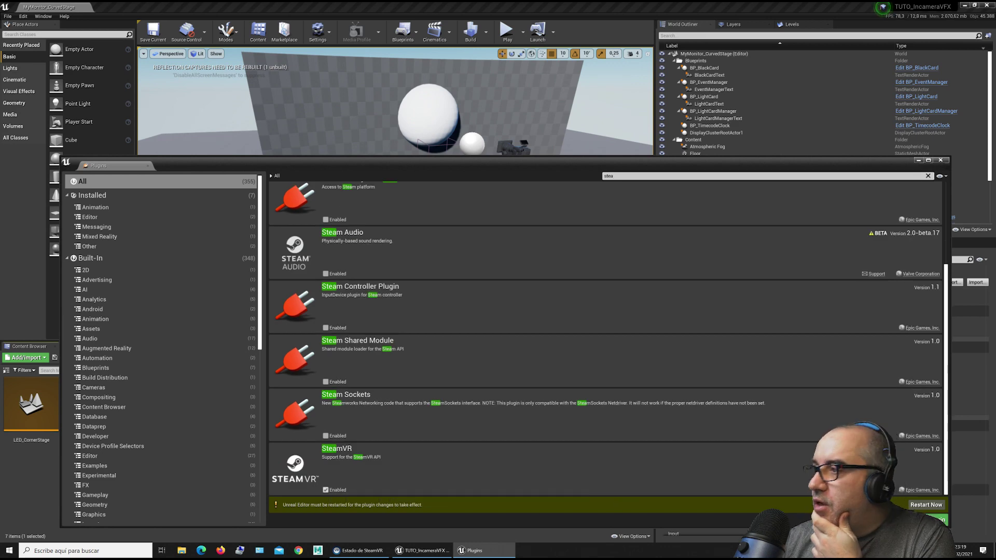
pyautogui.click(924, 506)
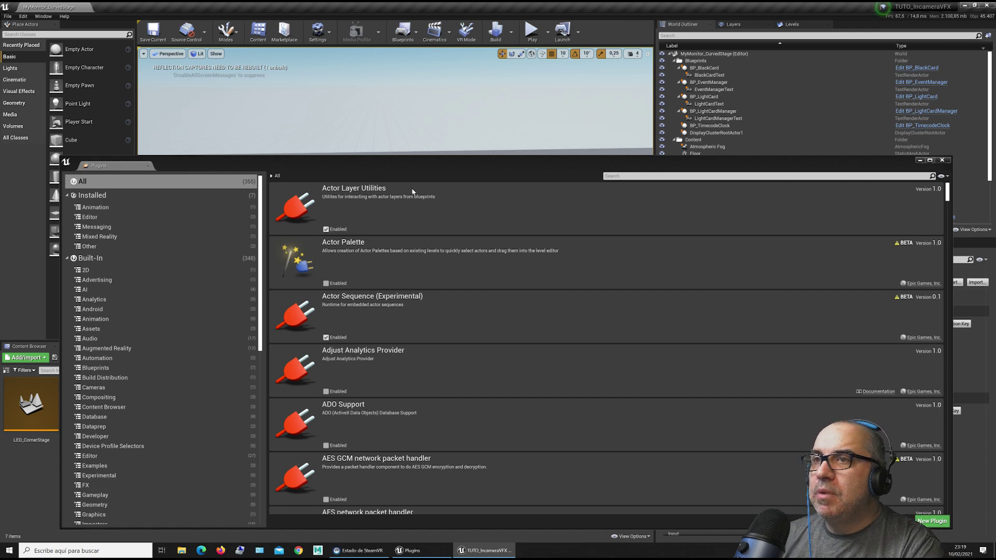
pyautogui.click(943, 161)
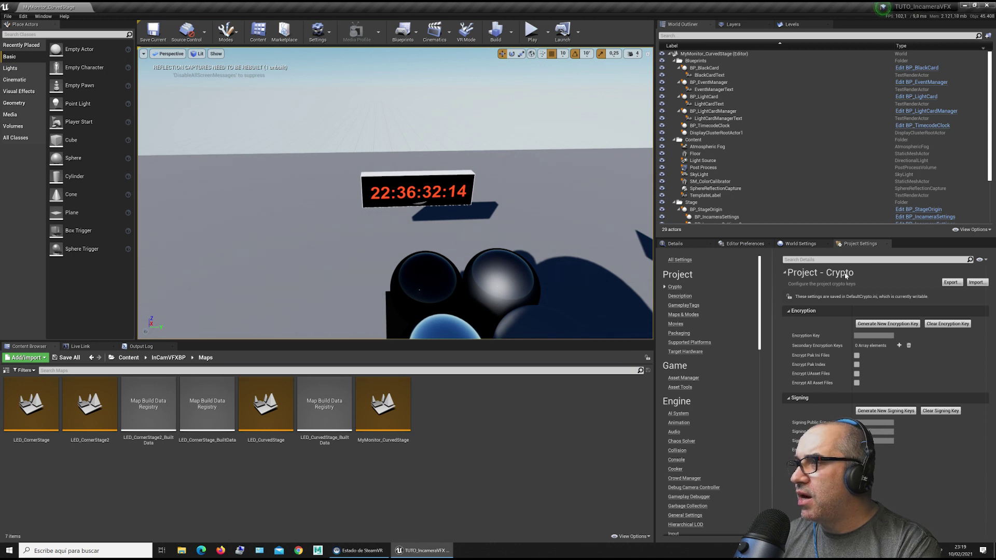
# Find the nDisplay plugin page in the project settings and check its Enabled option.
pyautogui.click(875, 259)
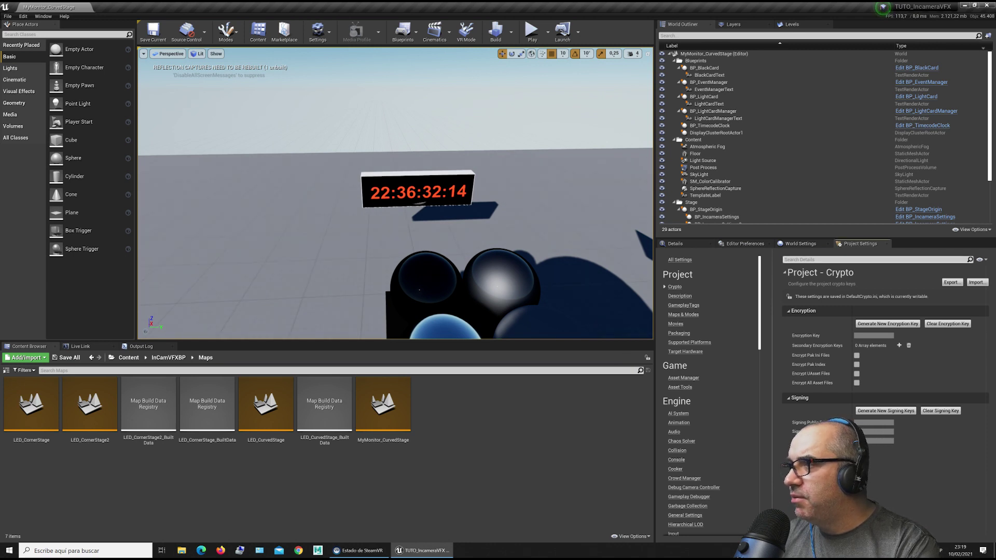
pyautogui.write('ndi')
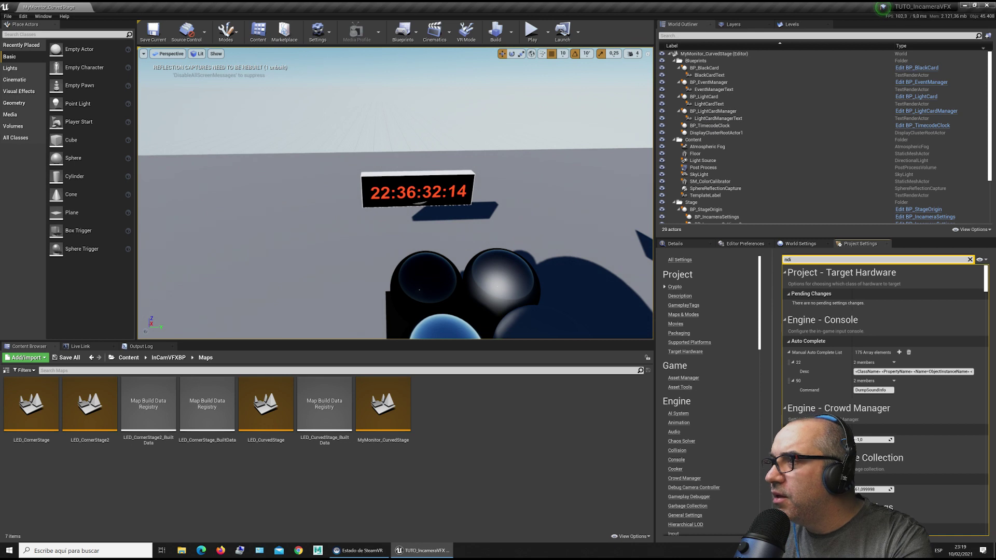
pyautogui.write('splay')
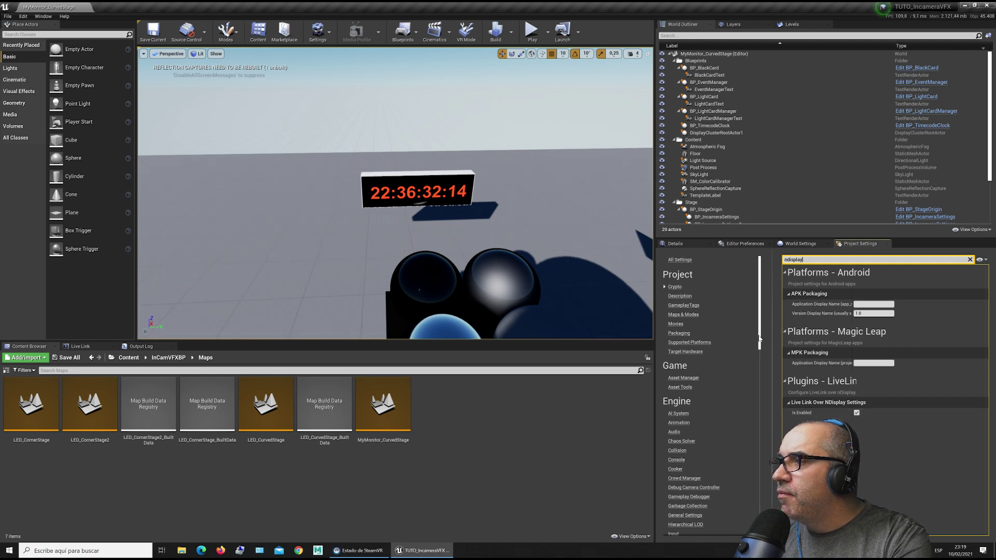
pyautogui.moveTo(760, 332); pyautogui.dragTo(750, 525)
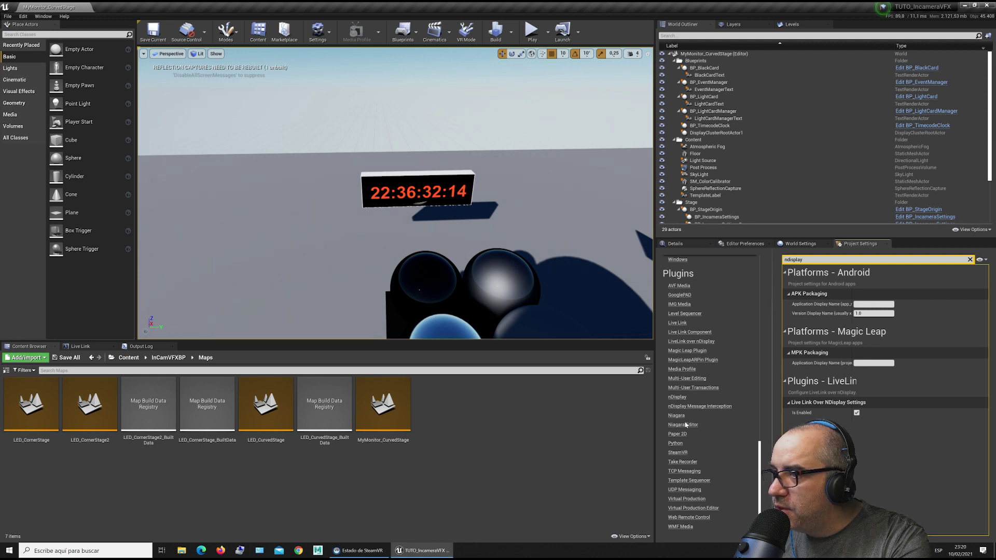
pyautogui.click(677, 396)
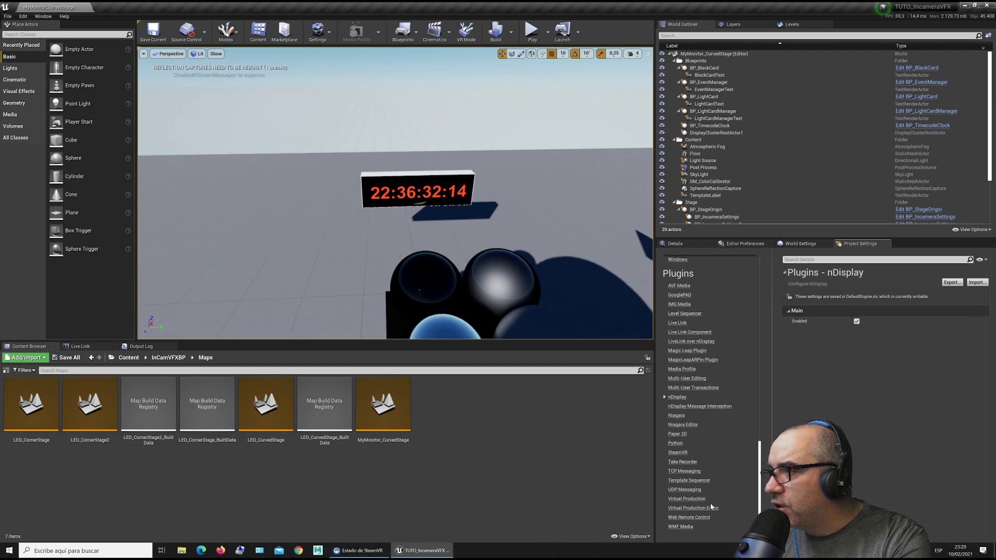
# Turn on the Steam VR Input toolbar option in the SteamVR plugin settings and view the commands it offers.
pyautogui.click(678, 452)
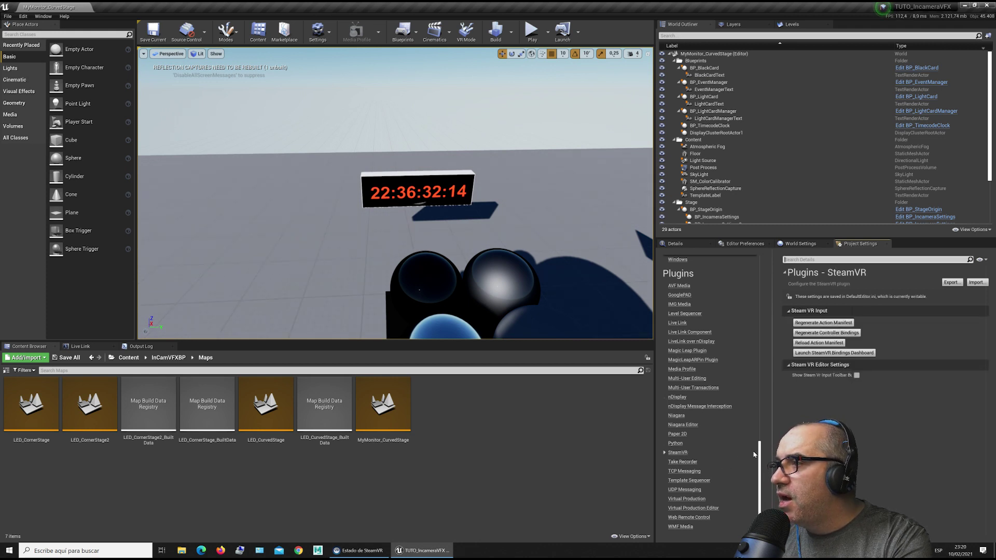
pyautogui.click(856, 375)
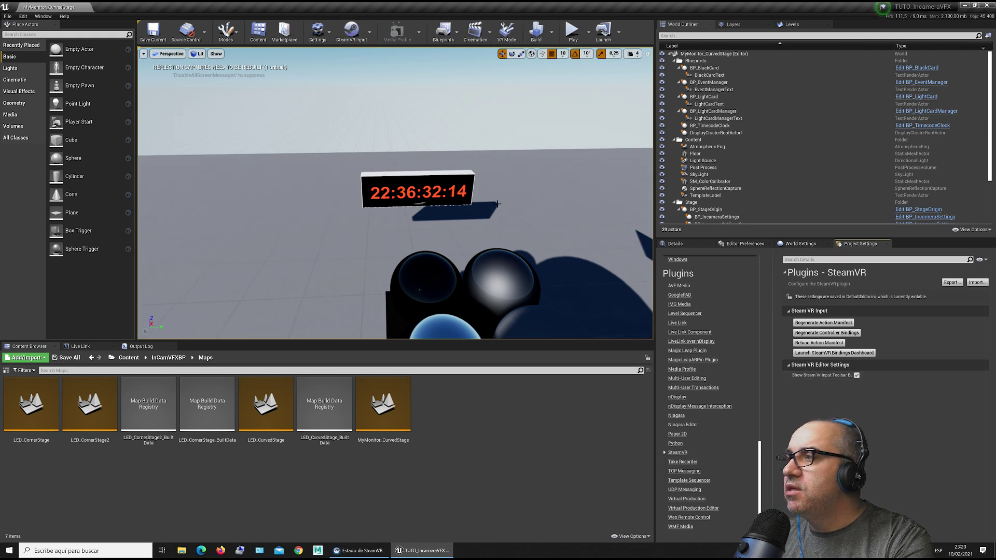
pyautogui.click(351, 31)
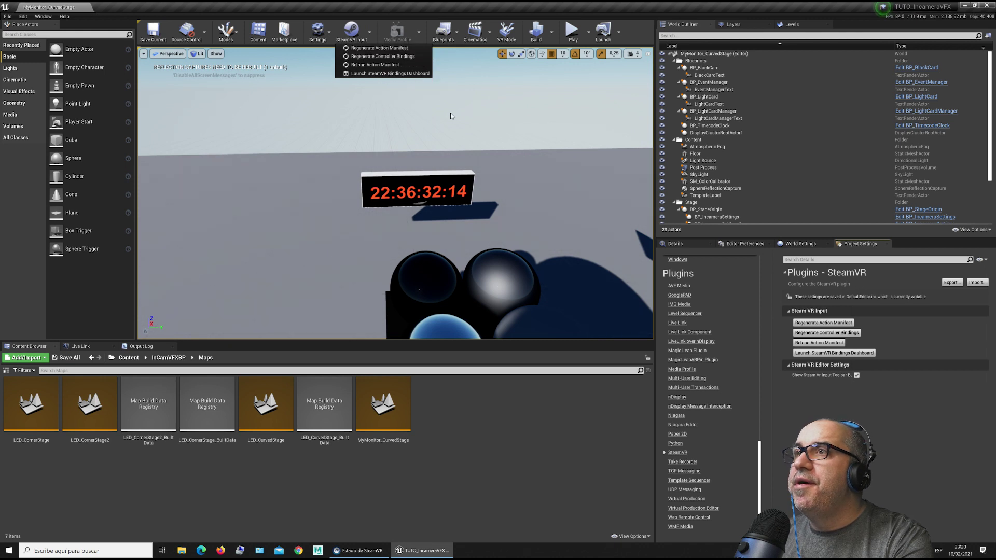
pyautogui.click(372, 31)
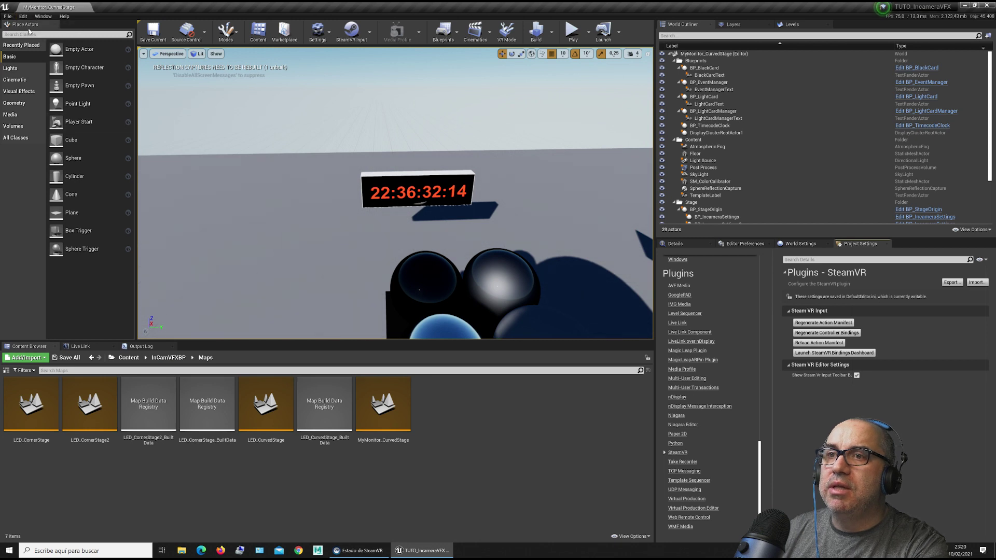
# Bring up the Live Link streaming manager and check where it is listed among the editor windows.
pyautogui.click(80, 346)
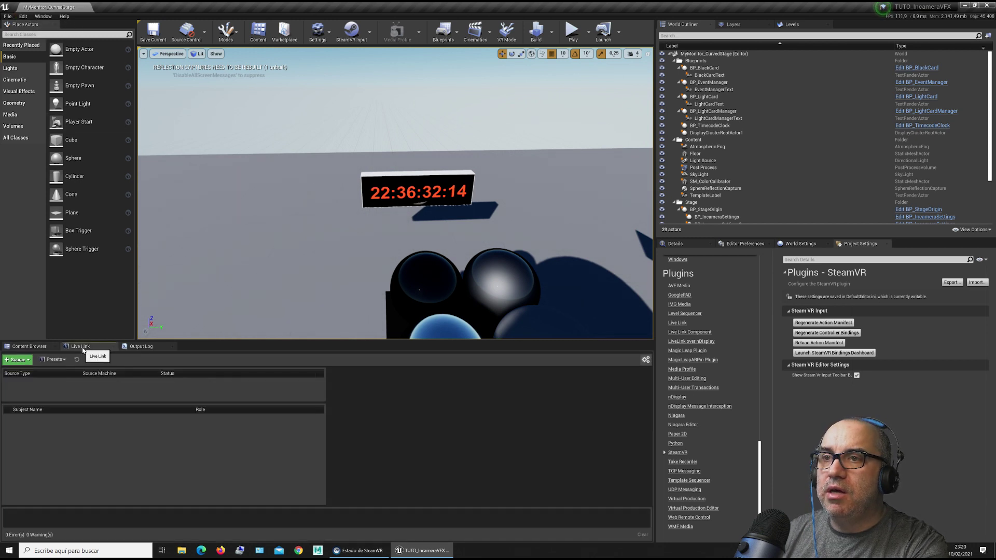
pyautogui.click(23, 16)
pyautogui.click(41, 16)
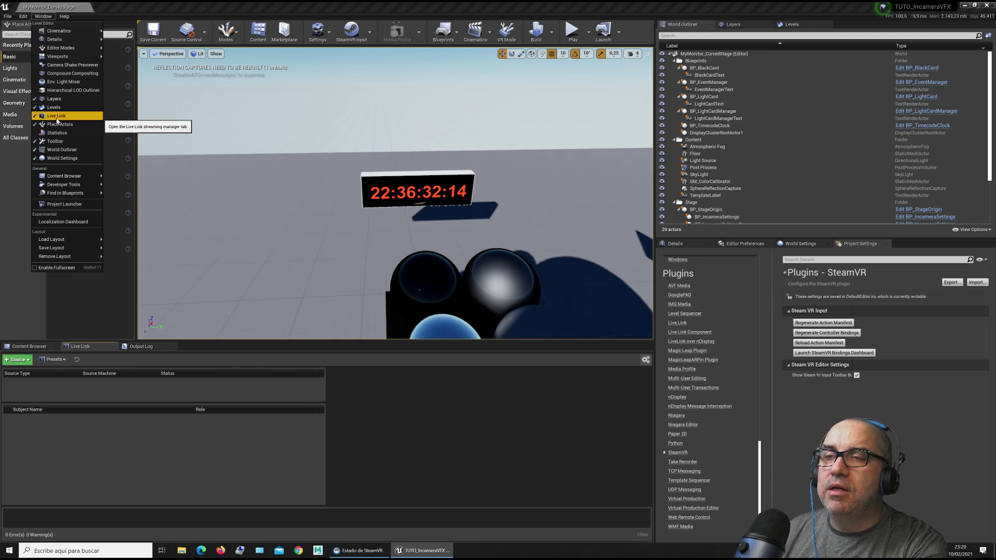
pyautogui.moveTo(68, 184)
pyautogui.click(354, 348)
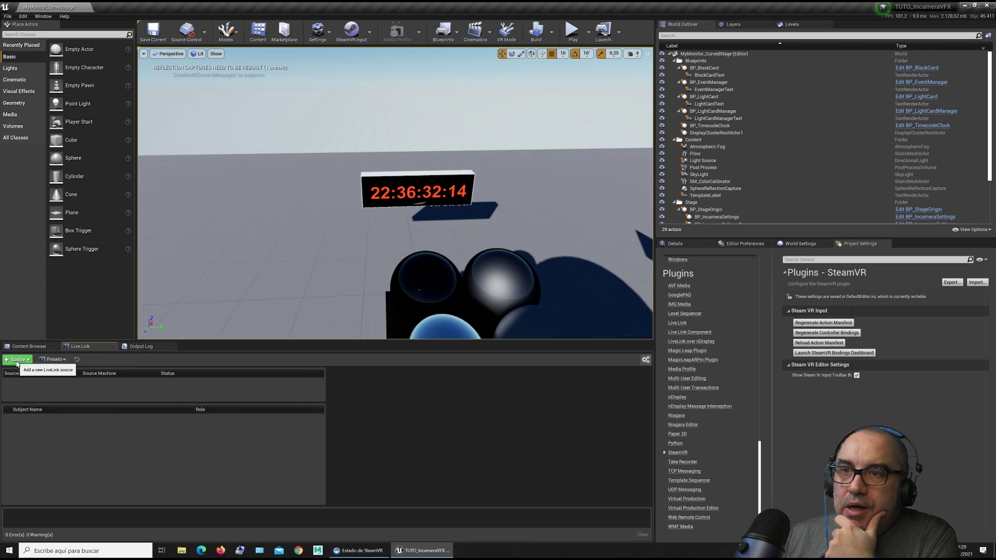
# Add a LiveLinkXR source in Live Link with trackers and controllers tracked and HMDs left out.
pyautogui.click(17, 360)
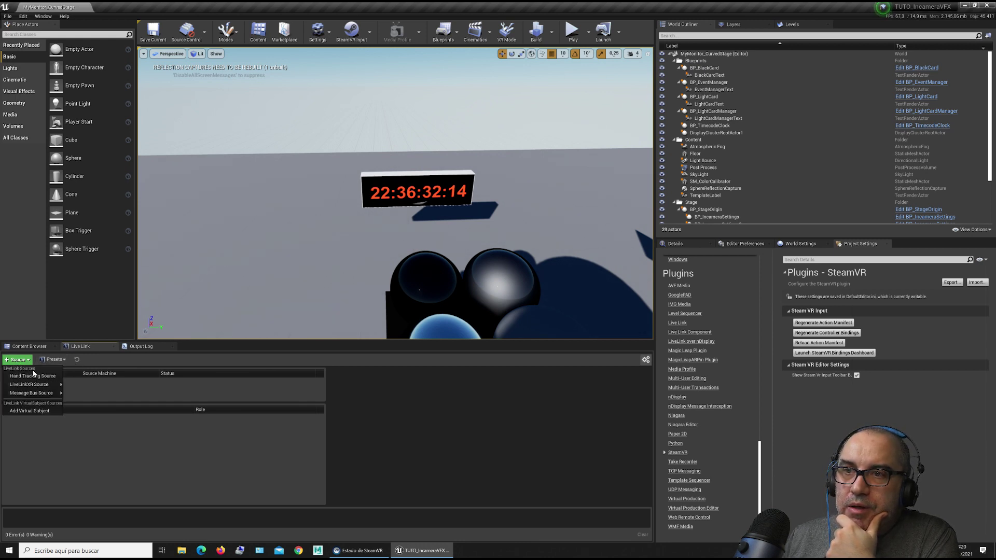
pyautogui.moveTo(38, 385)
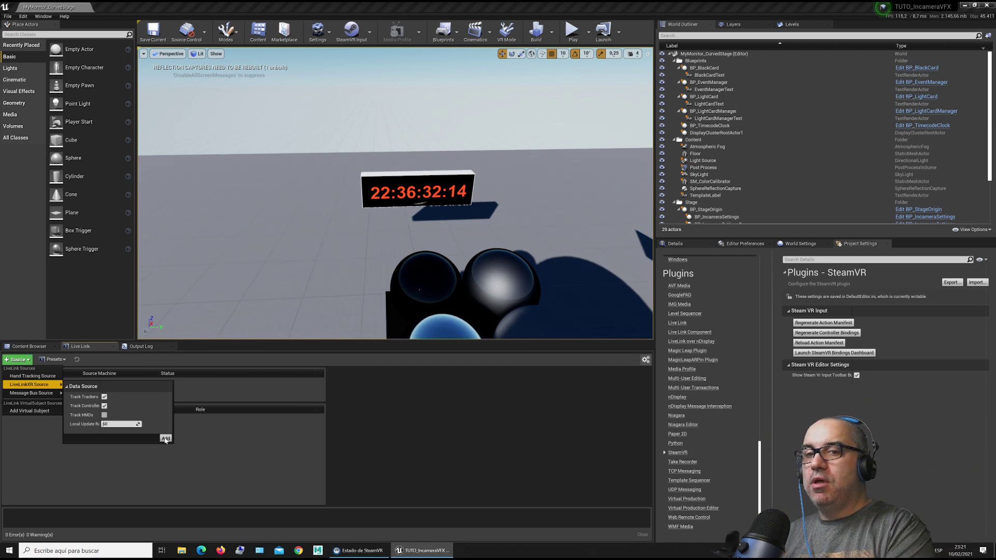
pyautogui.click(165, 438)
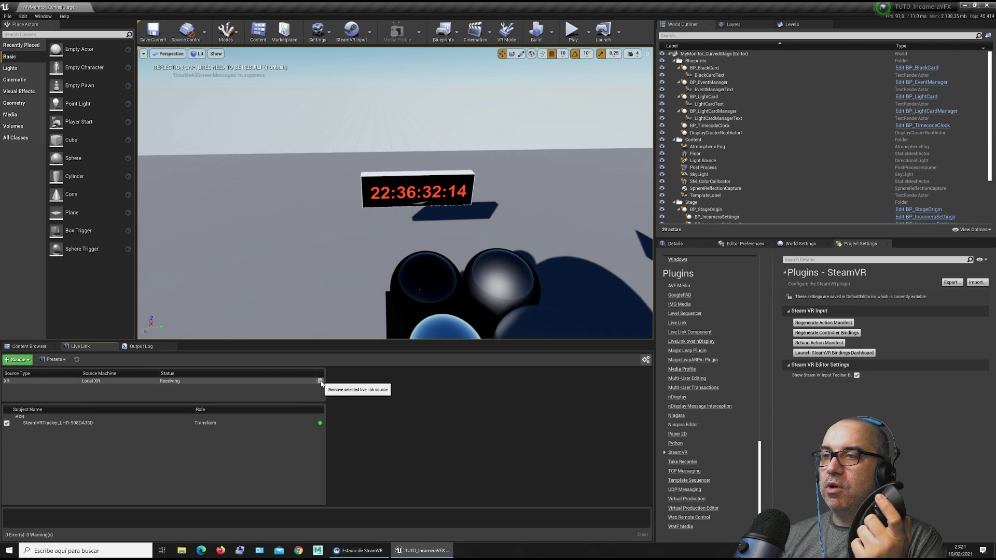
# Check the device status in SteamVR, then return to Unreal Editor and remove the XR source from Live Link.
pyautogui.click(359, 550)
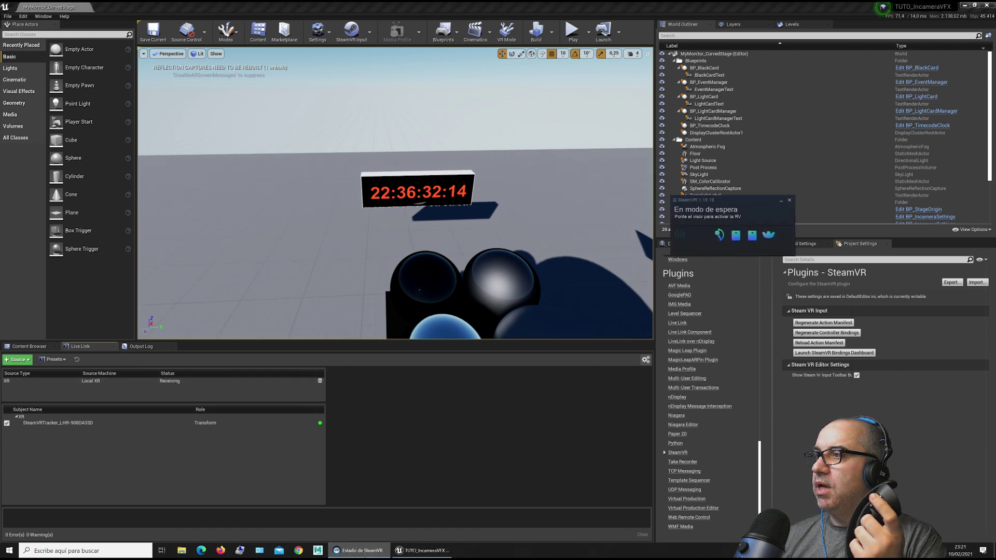
pyautogui.hotkey('alt', 'Tab')
pyautogui.click(320, 381)
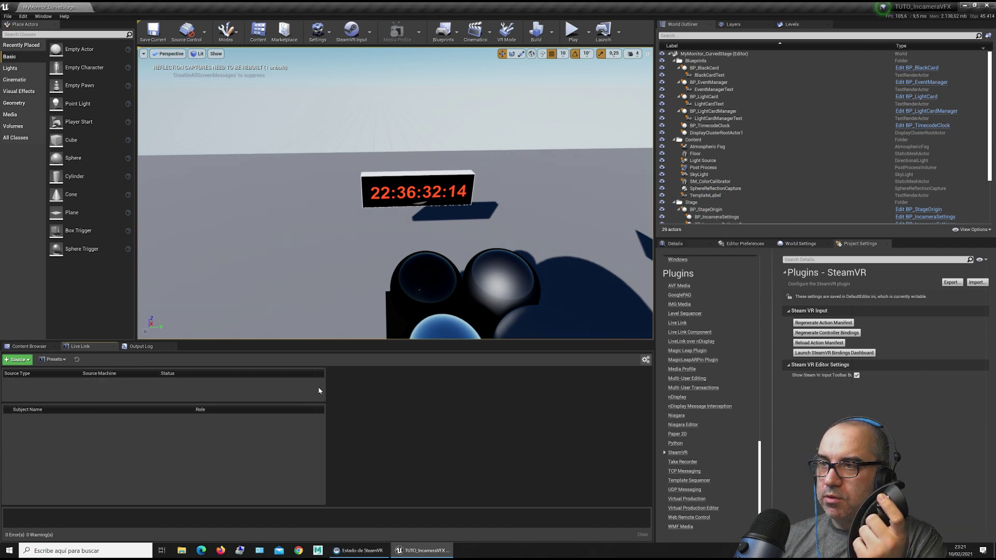
# Add the LiveLinkXR source again, view its settings and remove it.
pyautogui.click(17, 359)
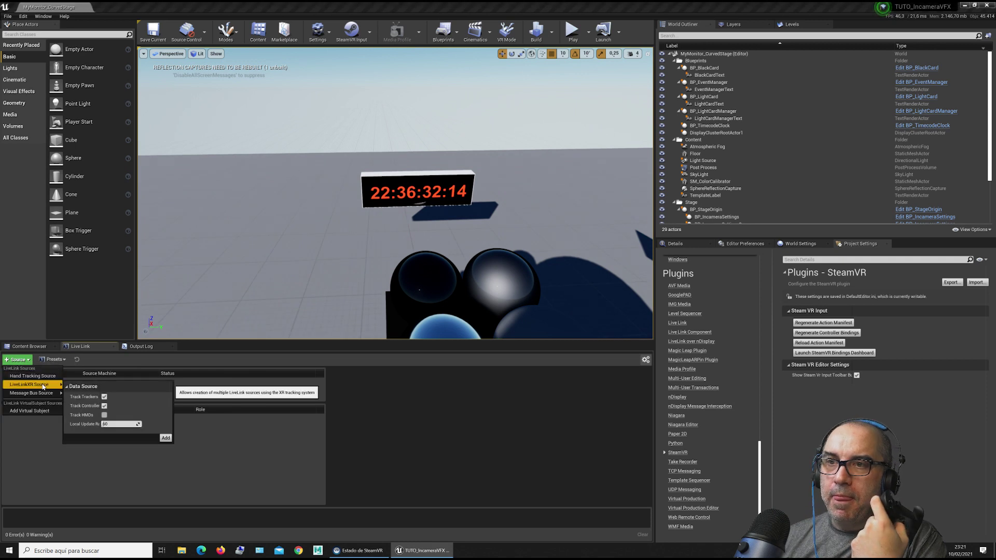
pyautogui.click(164, 441)
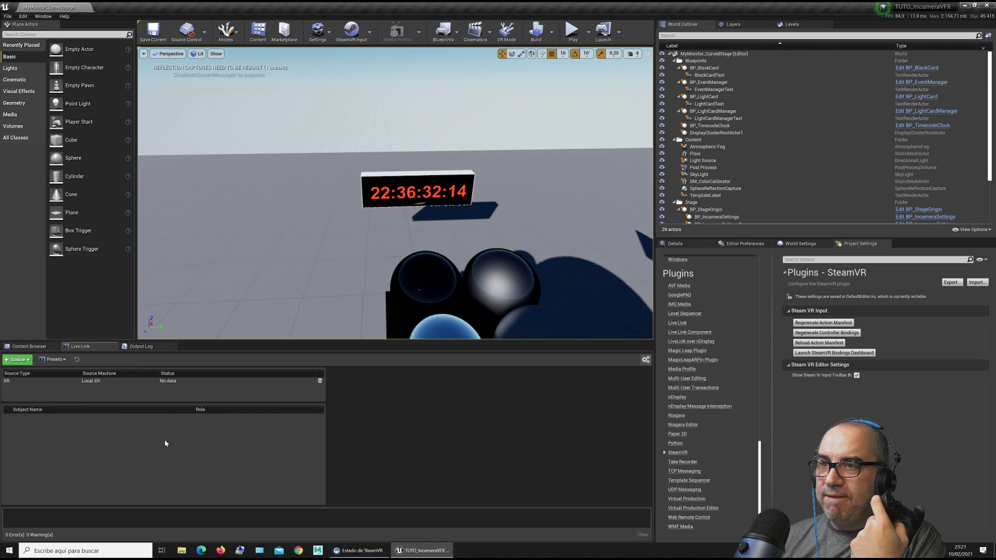
pyautogui.click(162, 383)
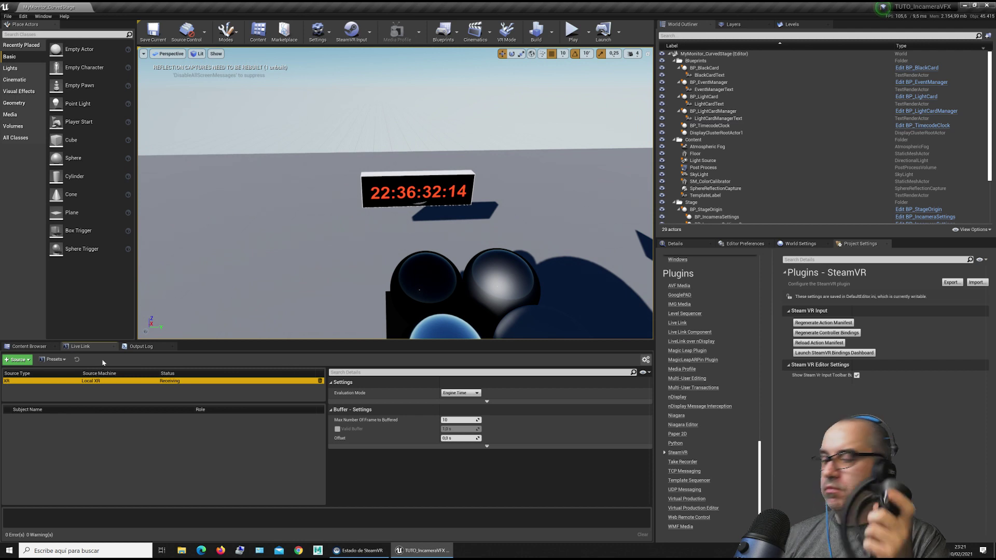
pyautogui.click(320, 381)
# Add a LiveLinkXR source in Live Link with trackers and controllers tracked and HMDs excluded.
pyautogui.click(19, 360)
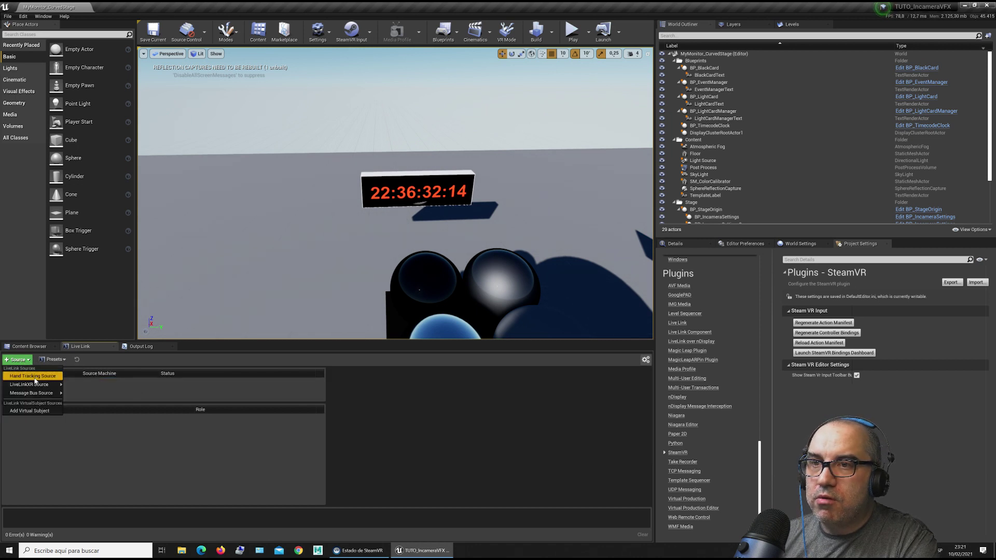
pyautogui.moveTo(36, 385)
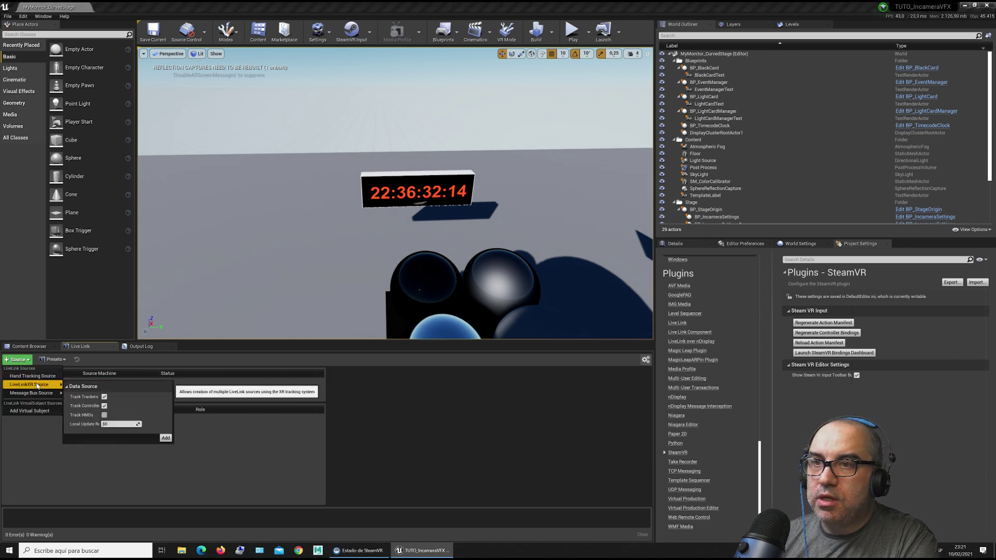
pyautogui.click(166, 438)
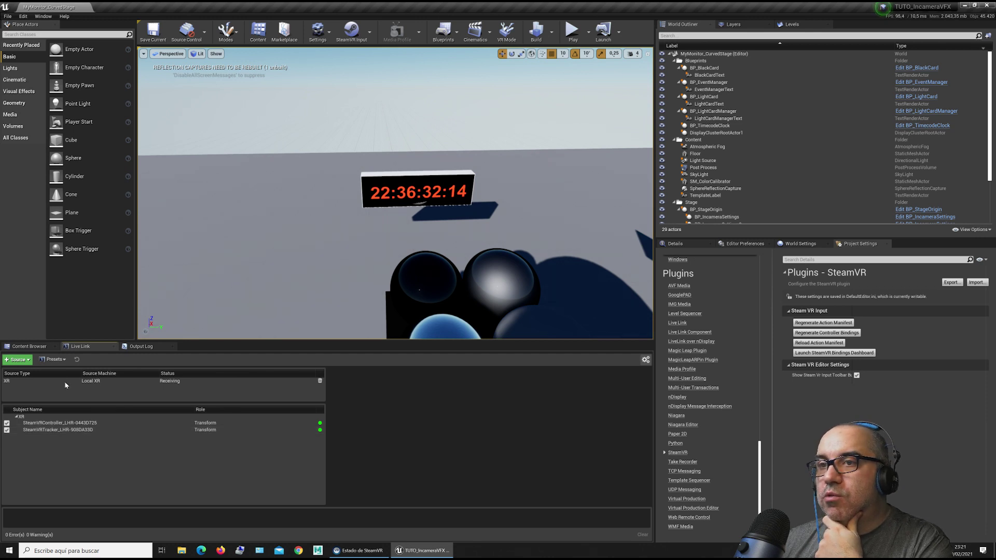
# Save the current Live Link setup as a preset named MyLiveLinkPreset in the project's Content folder.
pyautogui.click(54, 359)
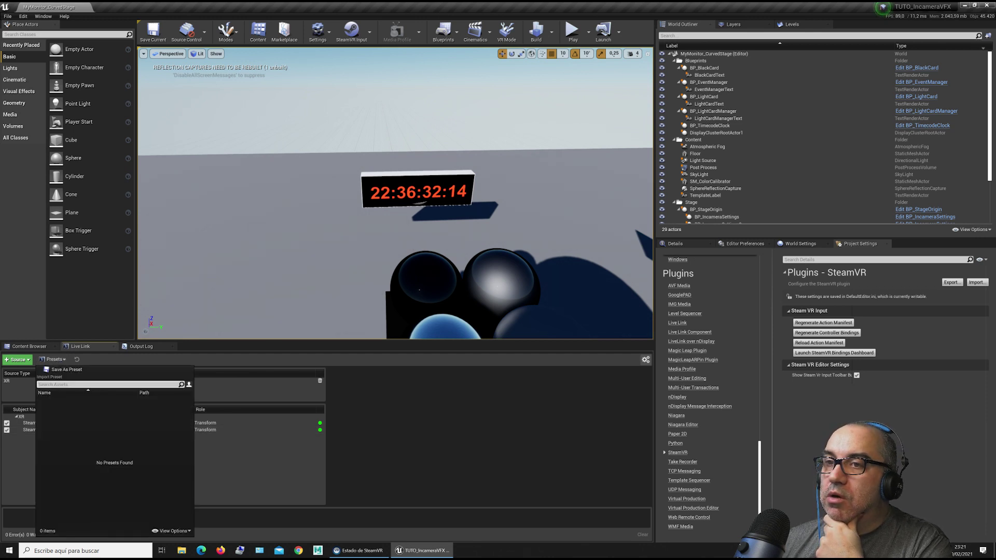
pyautogui.click(64, 370)
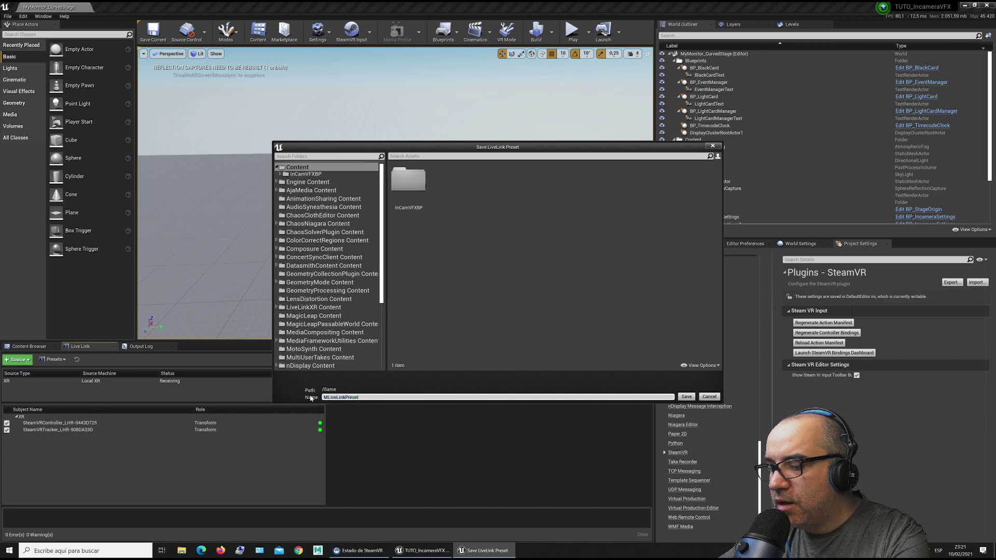
pyautogui.click(687, 396)
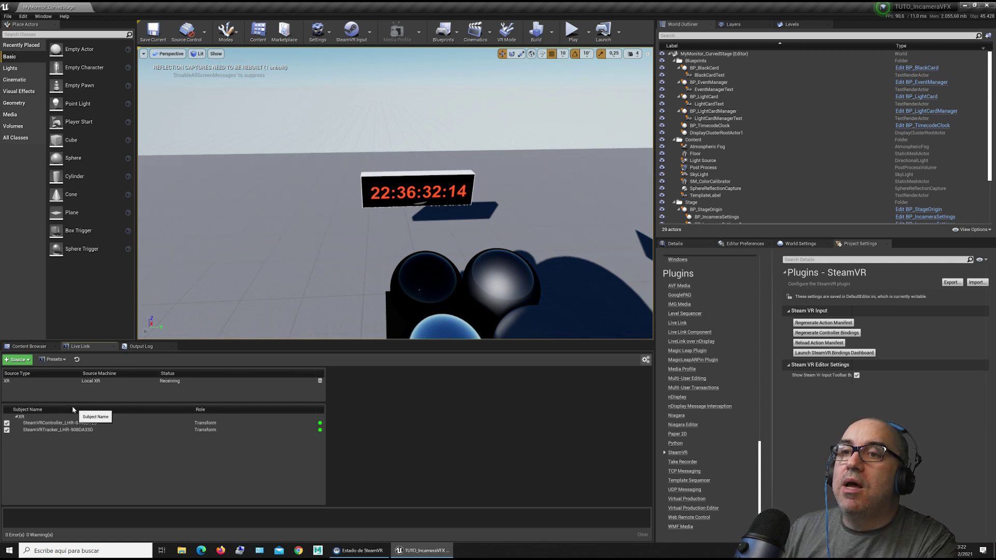
# Save the Live Link setup again over the existing MyLiveLinkPreset, replacing it.
pyautogui.click(54, 359)
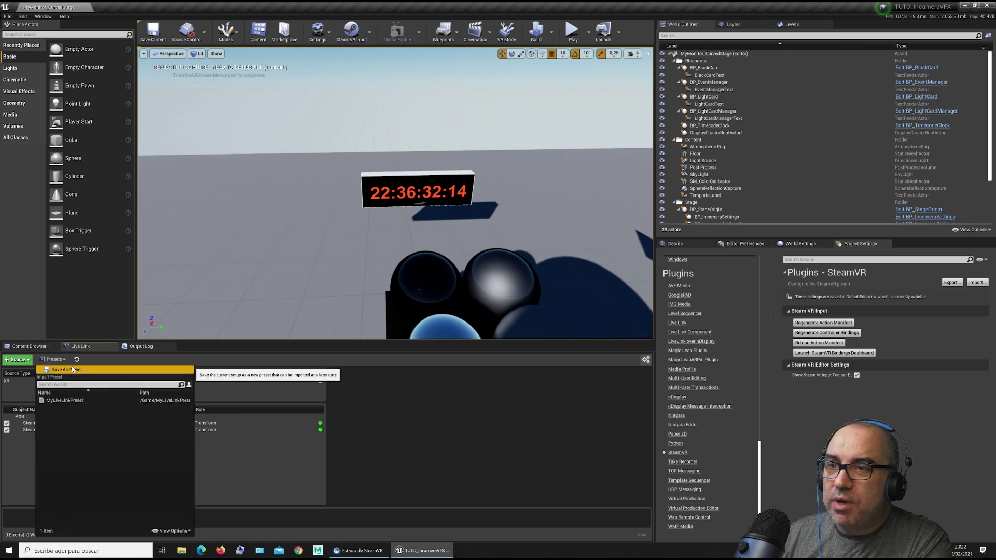
pyautogui.click(75, 369)
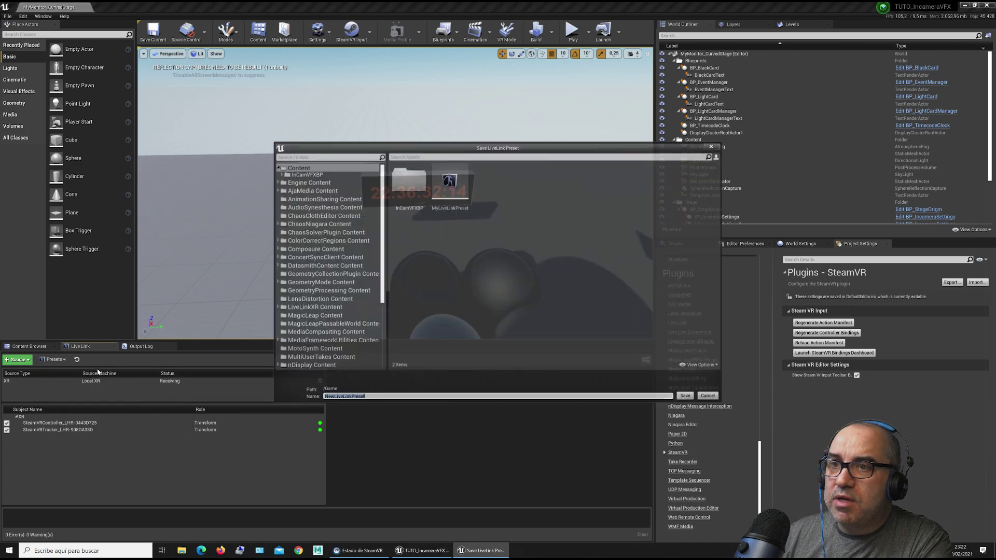
pyautogui.click(452, 192)
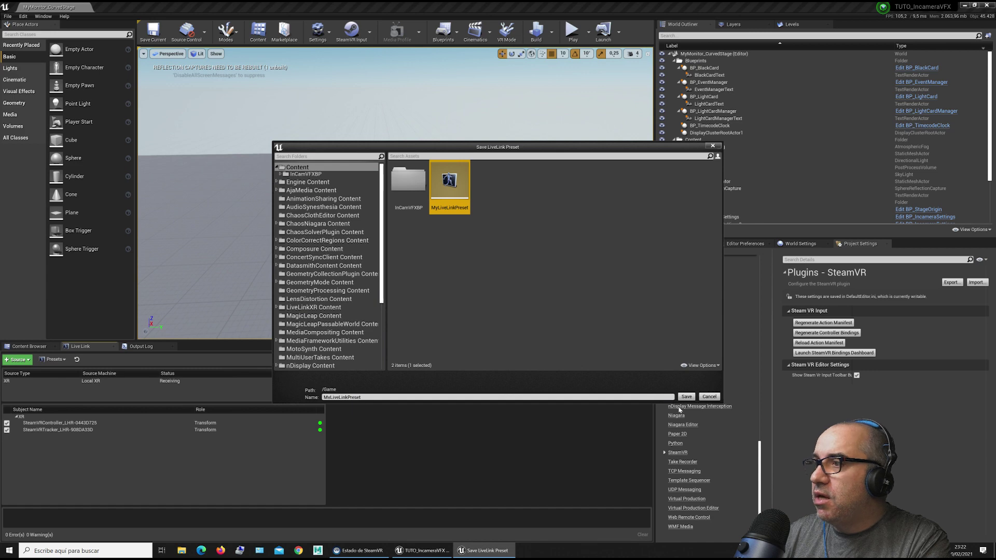
pyautogui.click(687, 397)
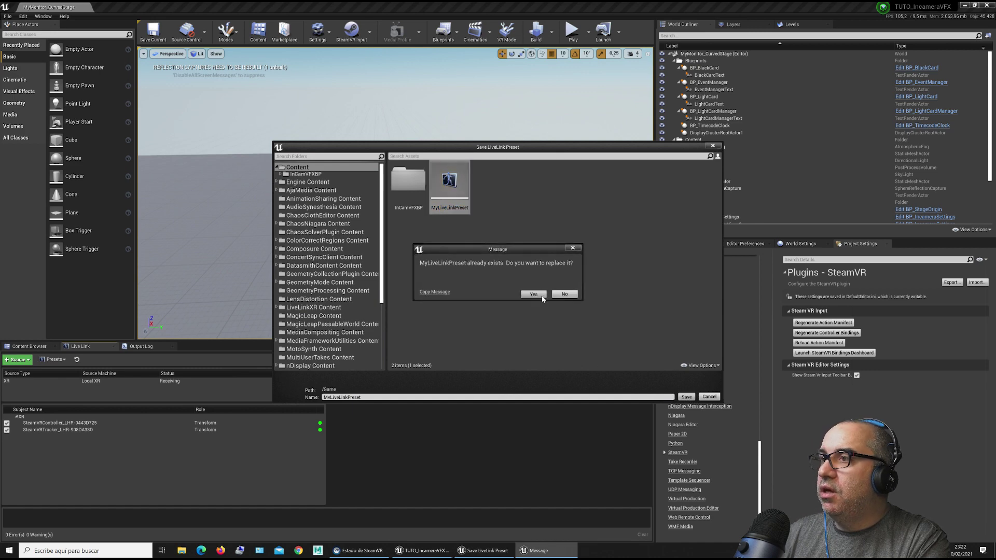
pyautogui.click(534, 295)
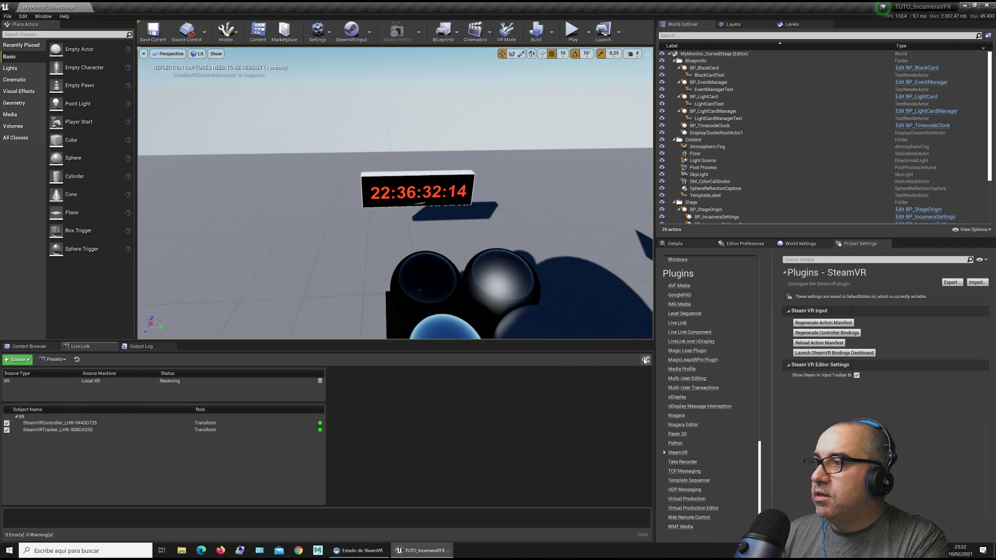
# In the Live Link project settings, set the preset save location to C:/UnrealProjects/TUTO_IncameraVFX/Content and the default preset to MyLiveLinkPreset.
pyautogui.click(646, 360)
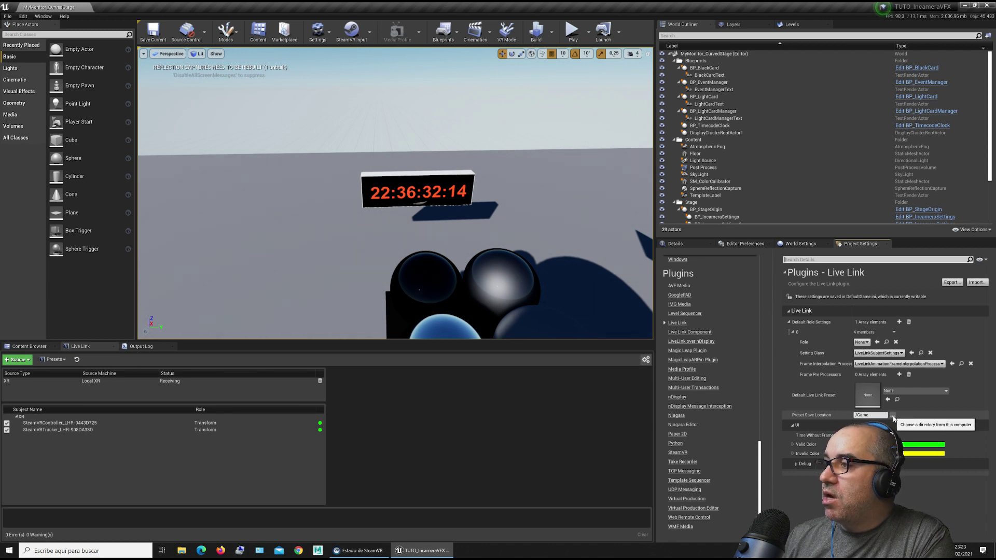
pyautogui.click(893, 416)
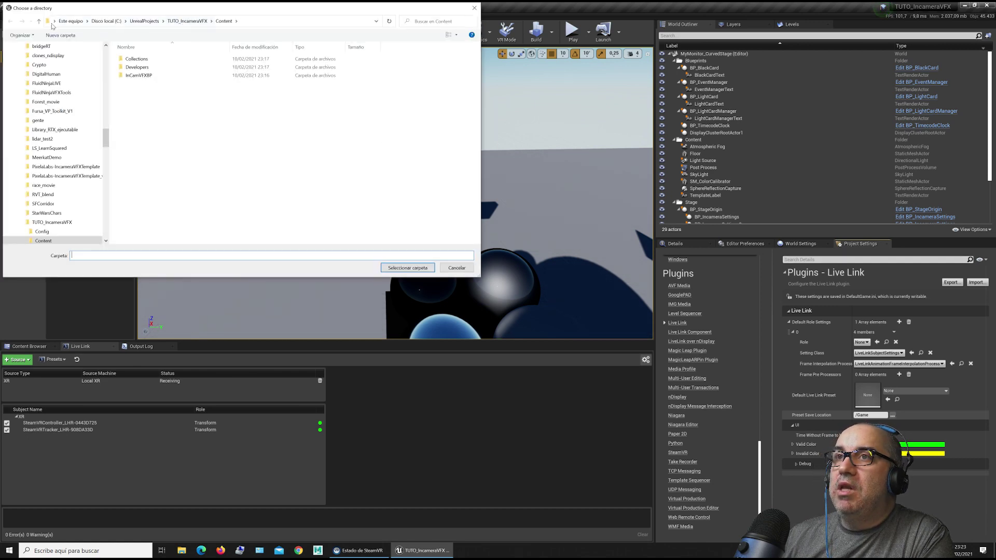
pyautogui.click(408, 268)
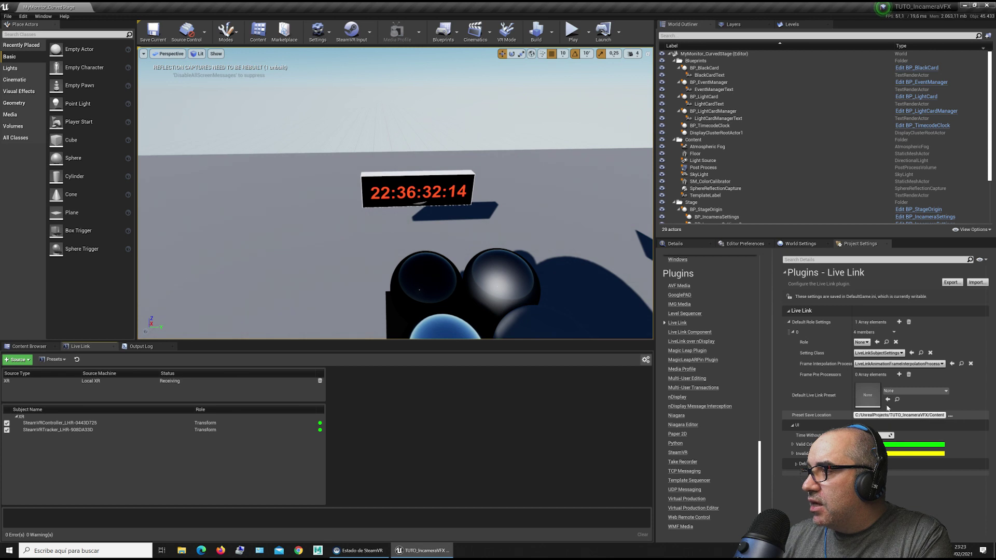
pyautogui.click(915, 390)
pyautogui.click(905, 294)
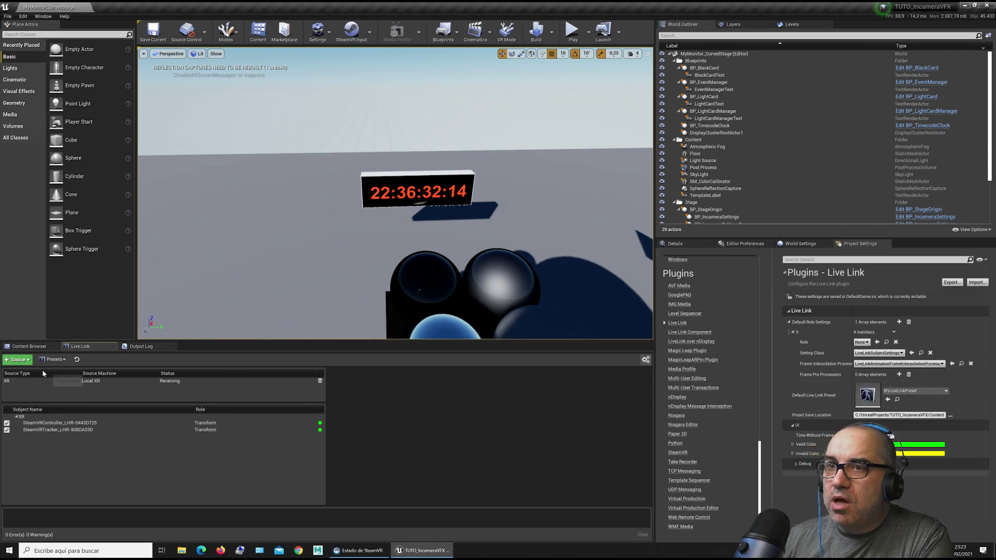
# Restart the Unreal project through the Epic Games Launcher and check its Live Link sources and default preset setting.
pyautogui.click(29, 346)
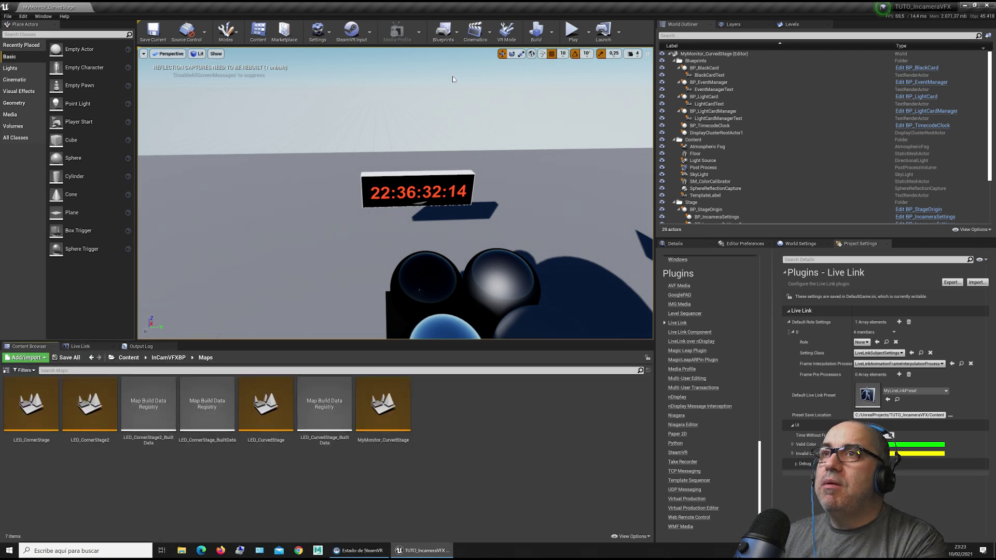
pyautogui.click(989, 6)
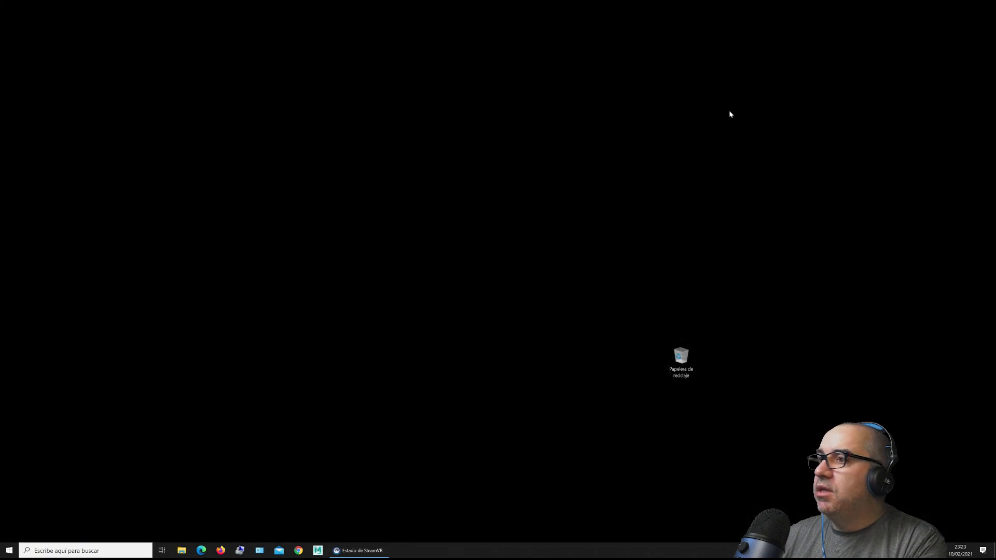
pyautogui.click(83, 550)
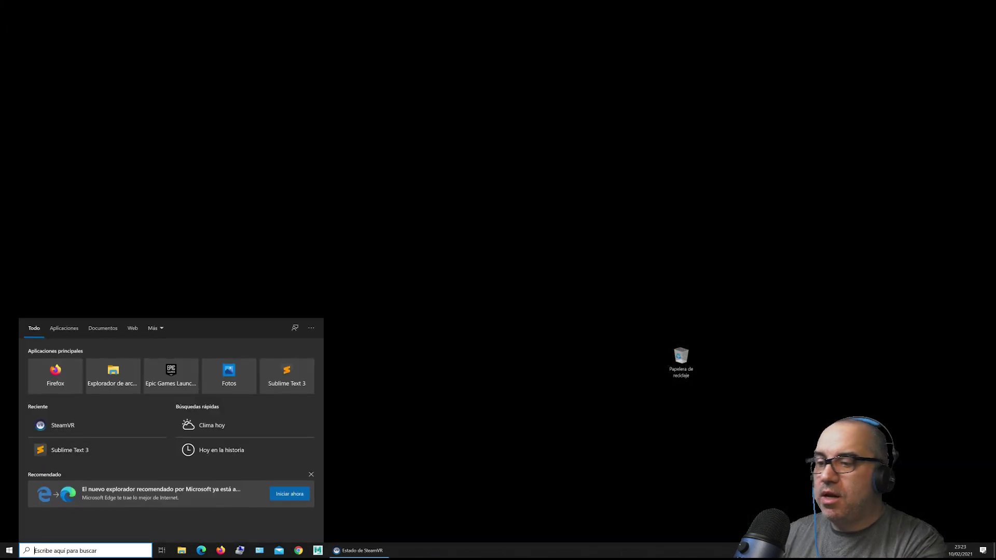
pyautogui.write('unre')
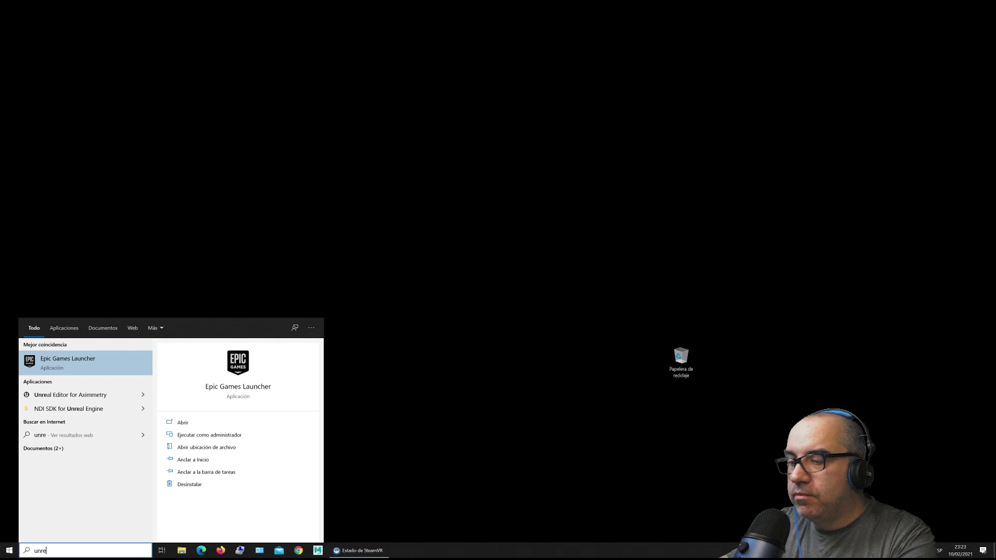
pyautogui.press('Return')
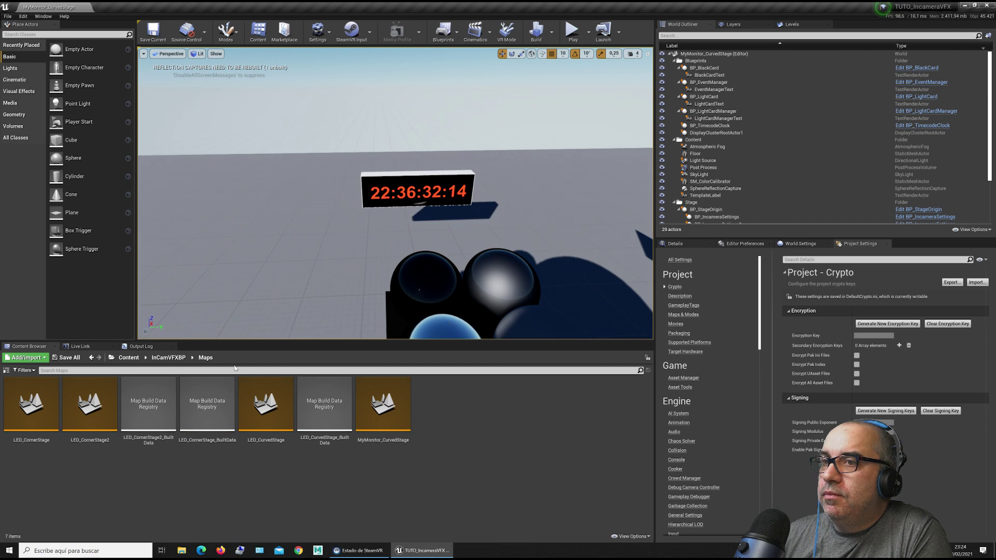
pyautogui.click(83, 349)
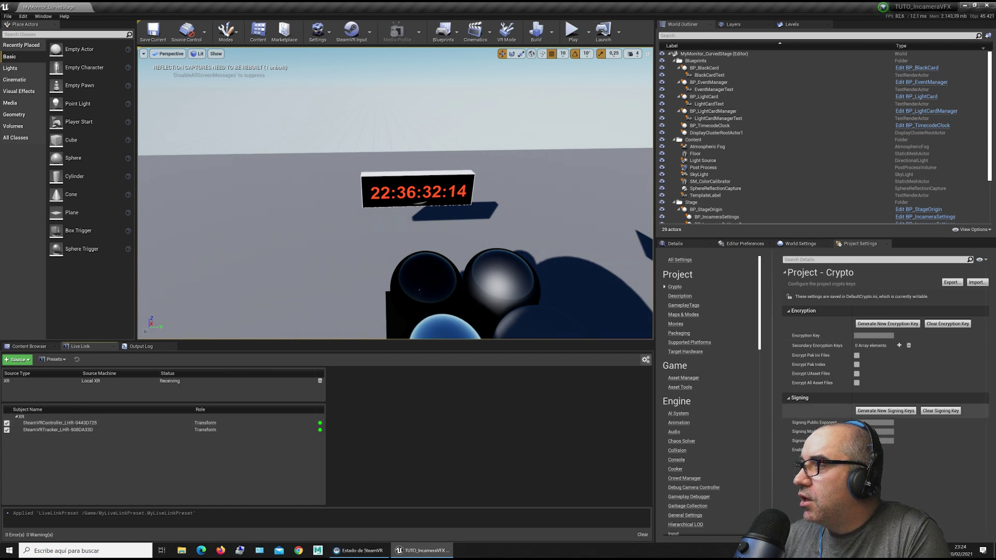
pyautogui.click(646, 360)
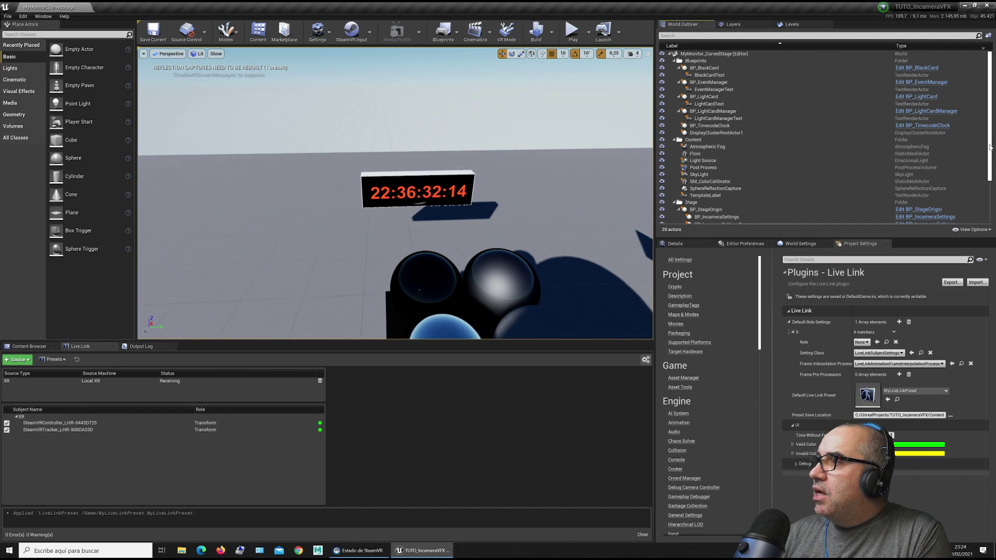
# Move back to see the whole curved stage and look through the actors in the Stage folder.
pyautogui.scroll(-3, 985, 156)
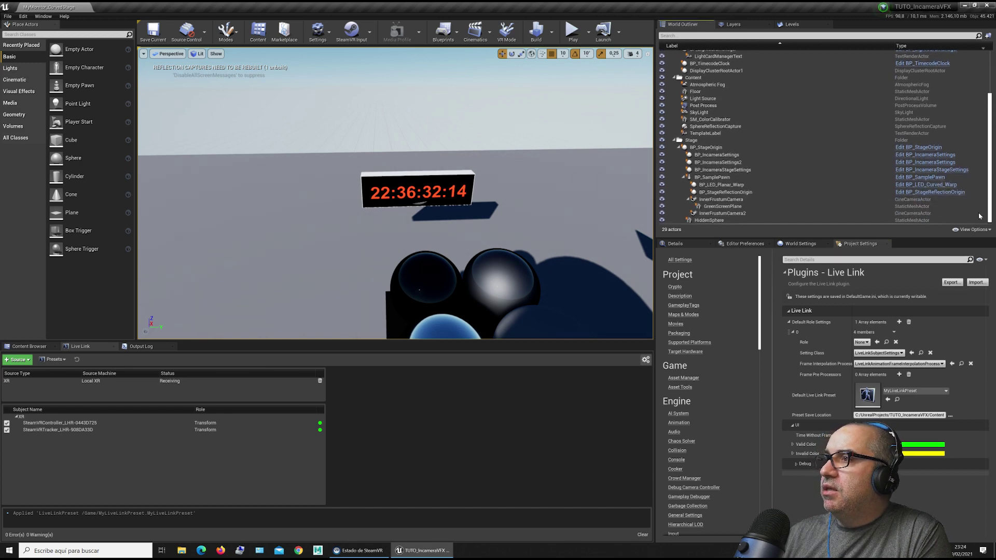
pyautogui.press('s')
pyautogui.moveTo(565, 200)
pyautogui.mouseDown(button='right')
pyautogui.moveTo(557, 183)
pyautogui.moveTo(569, 201)
pyautogui.mouseUp(button='right')
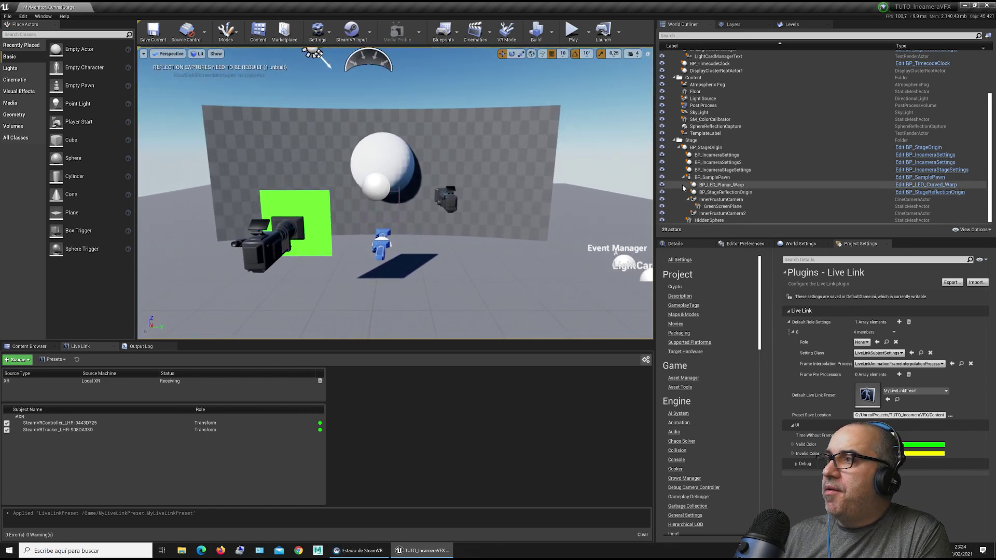
pyautogui.click(690, 140)
pyautogui.click(674, 140)
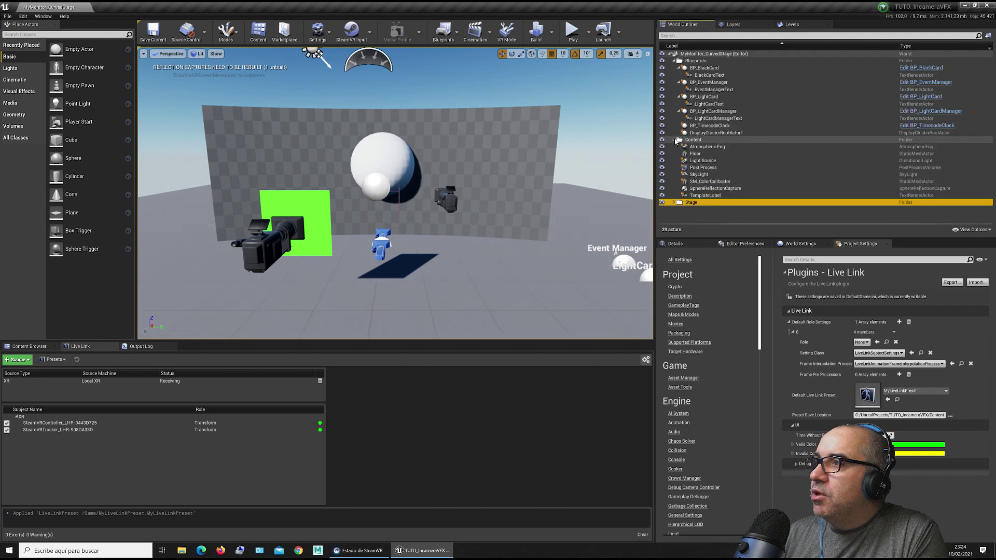
pyautogui.click(673, 203)
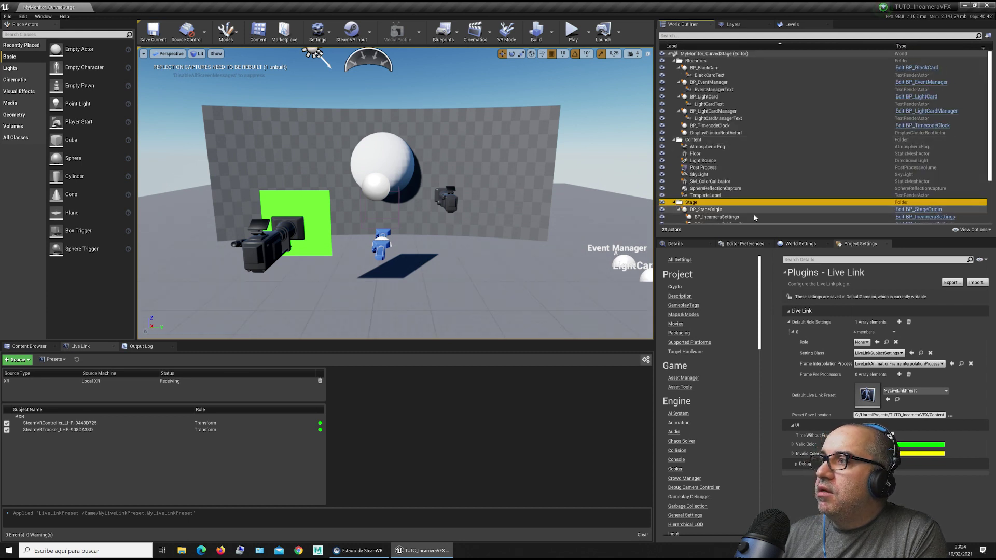
pyautogui.scroll(-3, 738, 224)
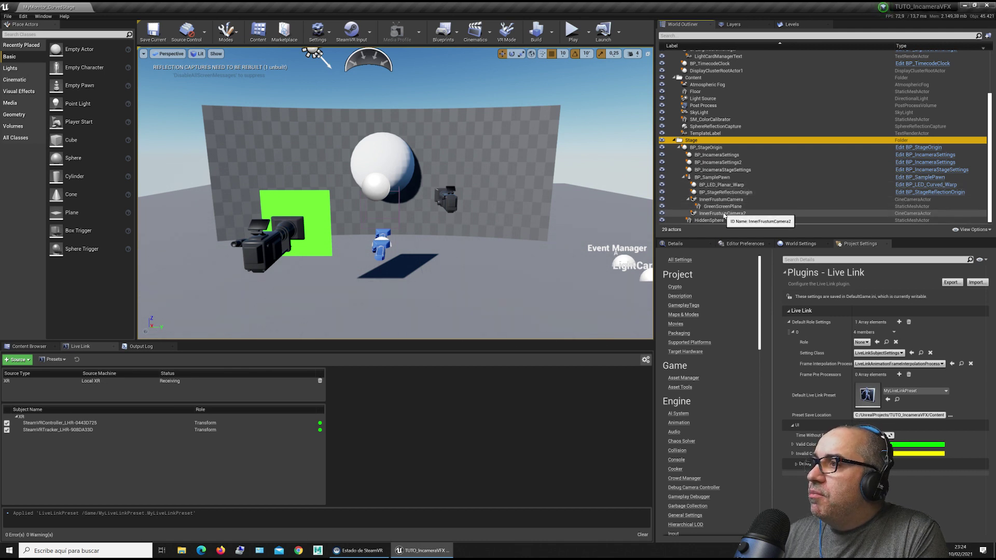
# Compare the previews of InnerFrustumCamera and InnerFrustumCamera2, and locate the GreenScreenPlane attached to the first camera.
pyautogui.click(732, 201)
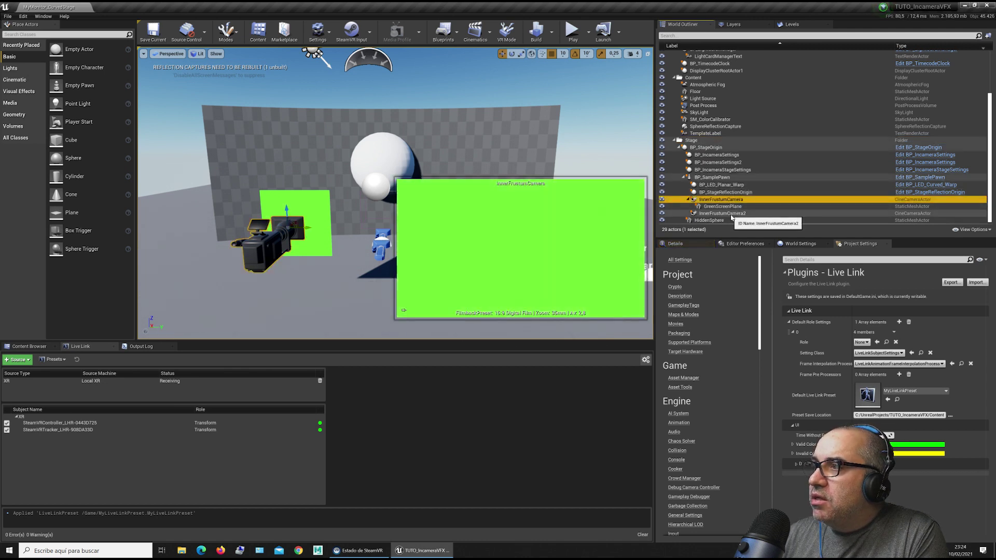
pyautogui.click(730, 213)
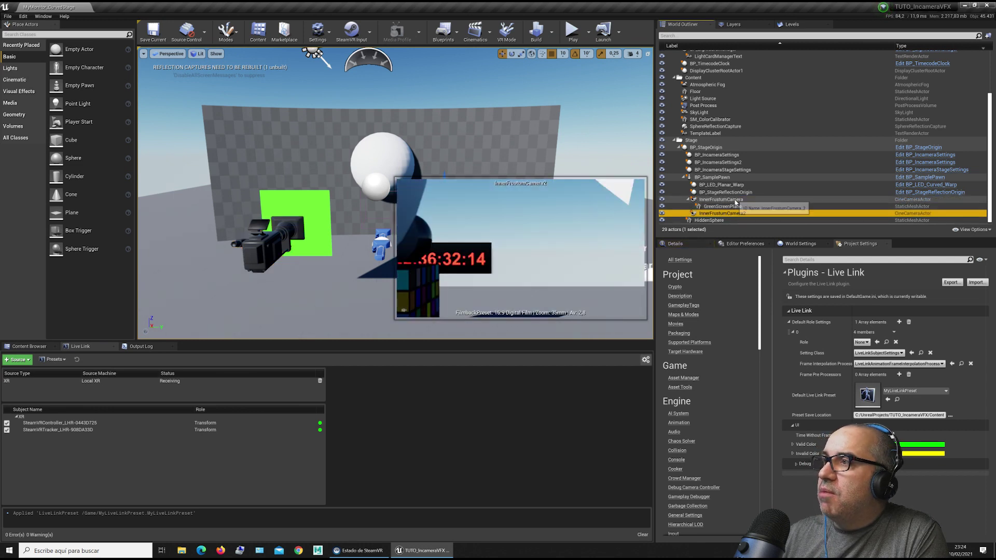
pyautogui.click(731, 200)
pyautogui.click(740, 213)
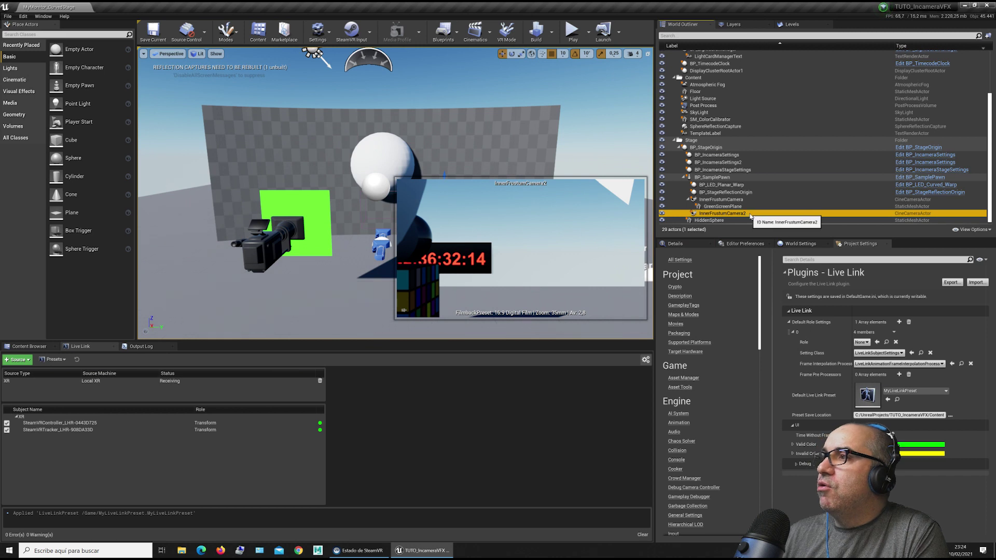
pyautogui.click(729, 207)
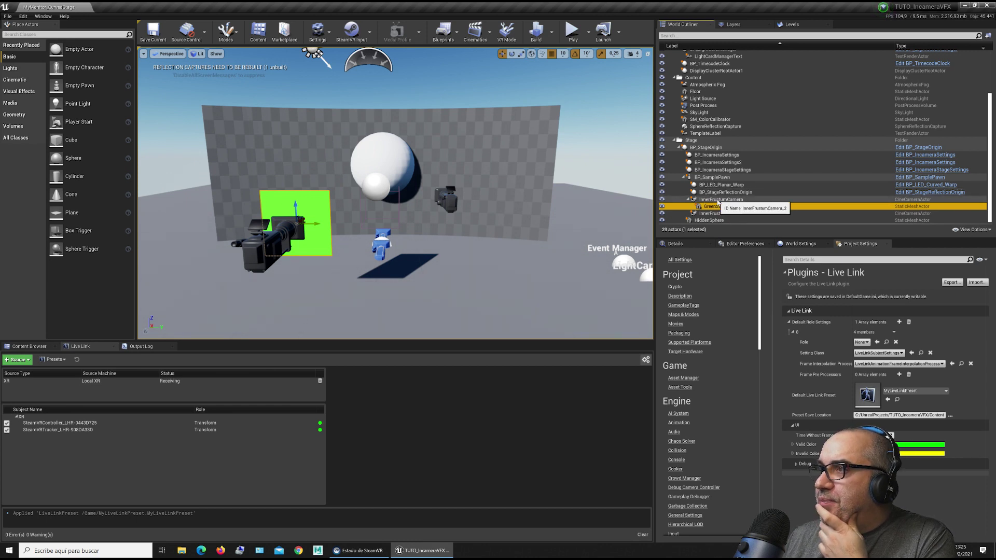
# Locate BP_IncameraSettings, BP_IncameraStageSettings, BP_SamplePawn and BP_LED_Planar_Warp one after another in the stage.
pyautogui.click(725, 155)
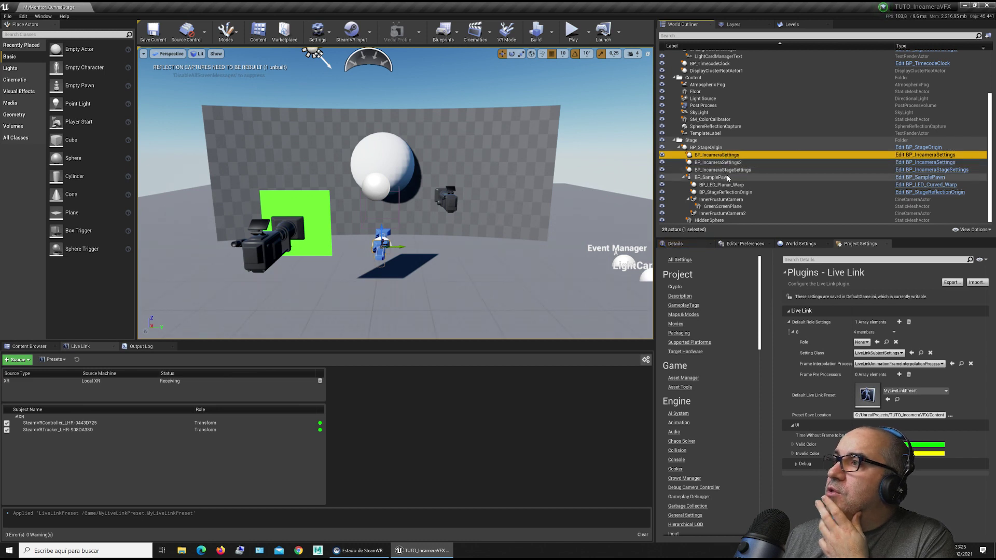
pyautogui.click(735, 171)
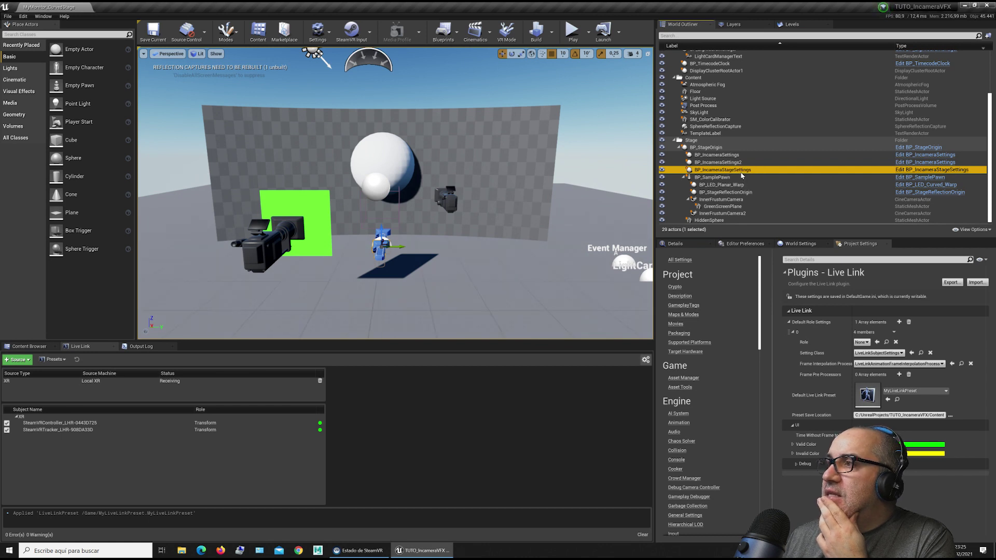
pyautogui.click(719, 178)
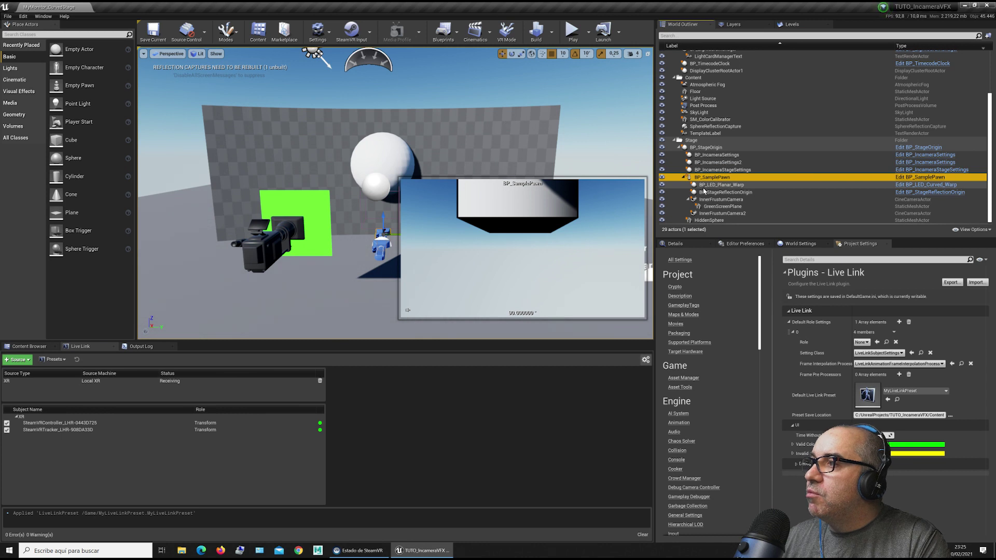
pyautogui.click(734, 186)
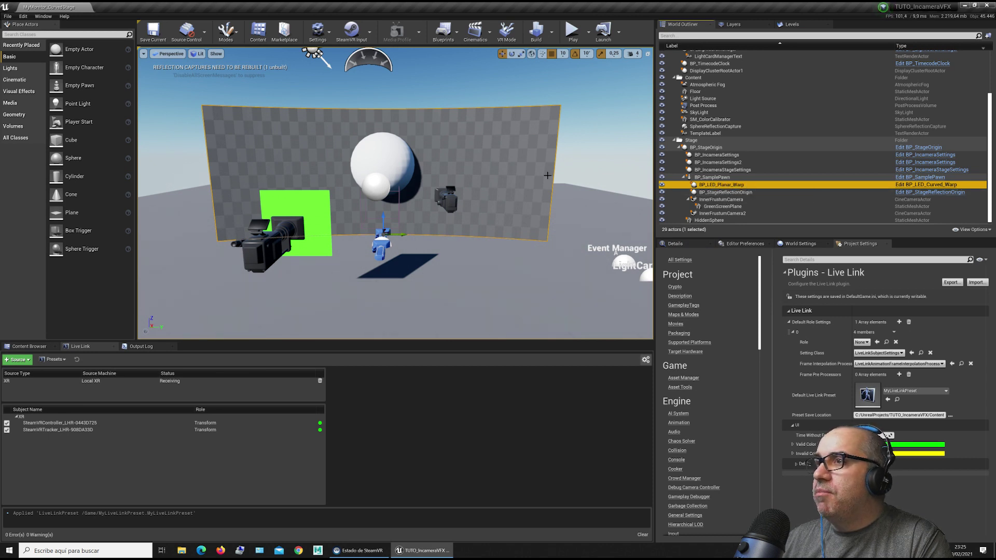
# Locate the source asset of BP_LED_Planar_Warp in the project content and open the BP_LED_Curved_Warp blueprint.
pyautogui.moveTo(468, 277); pyautogui.dragTo(363, 281, button='right')
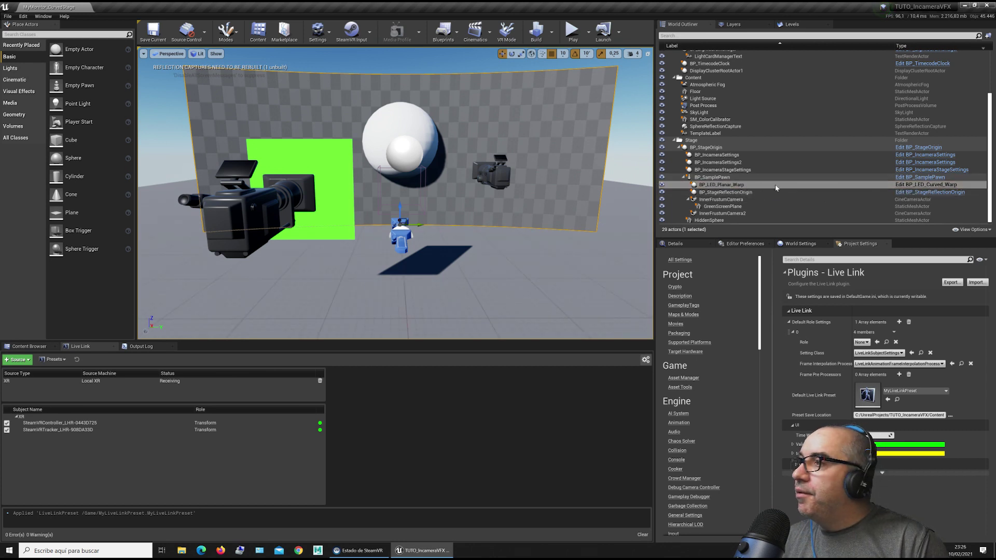
pyautogui.rightClick(746, 188)
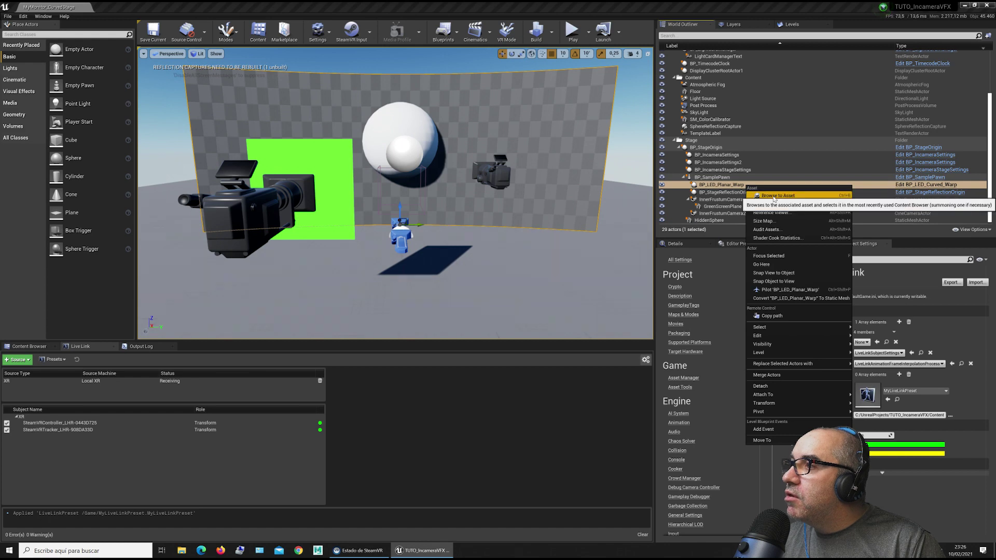
pyautogui.click(762, 195)
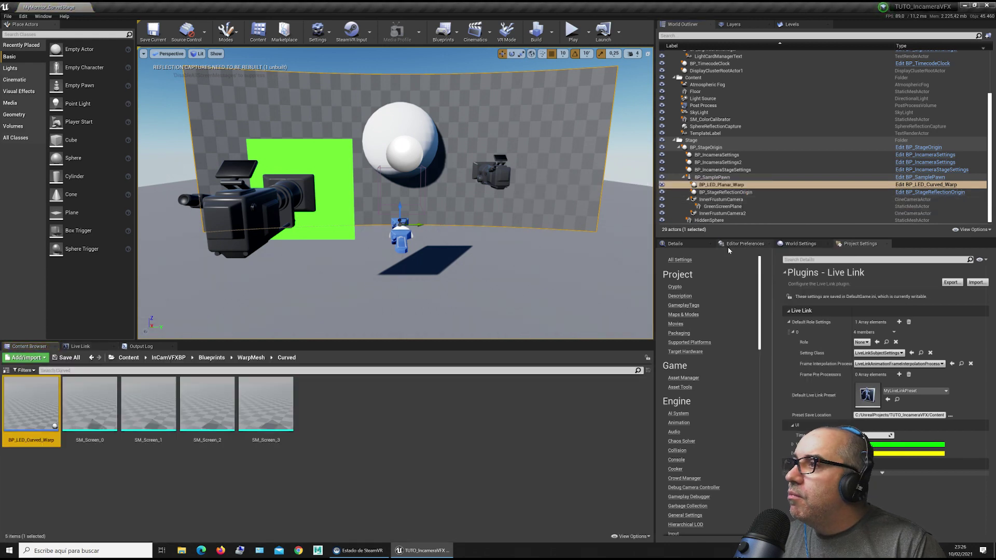
pyautogui.rightClick(748, 186)
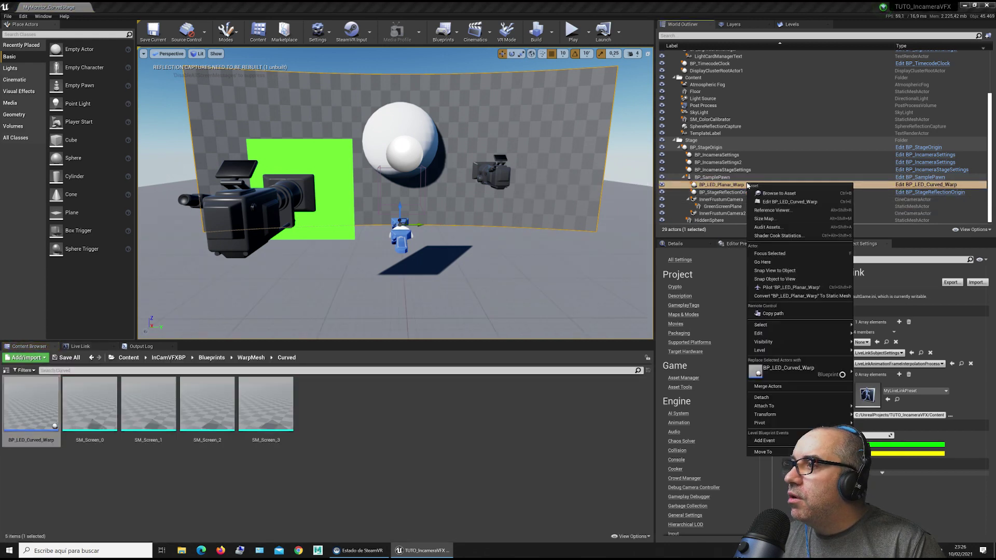
pyautogui.click(416, 384)
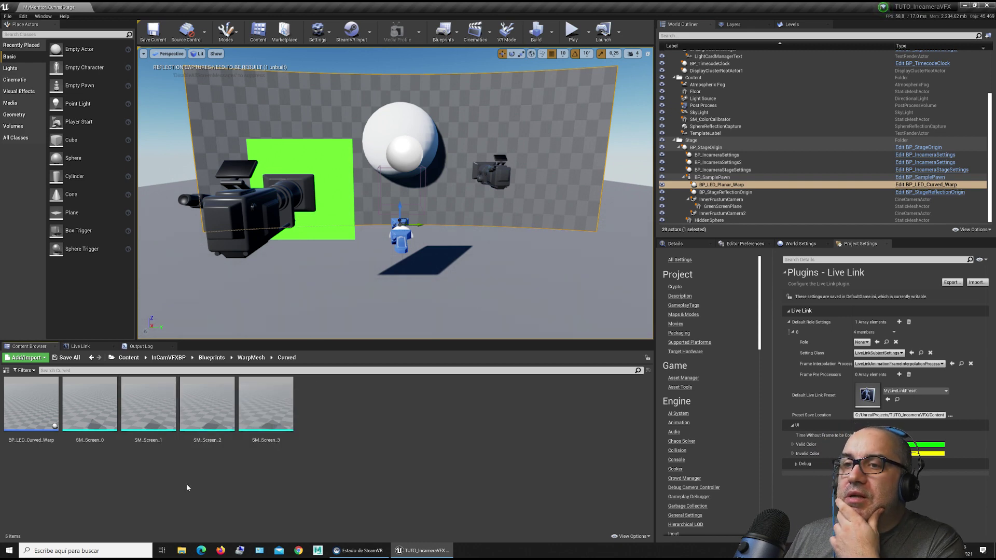
pyautogui.click(31, 407)
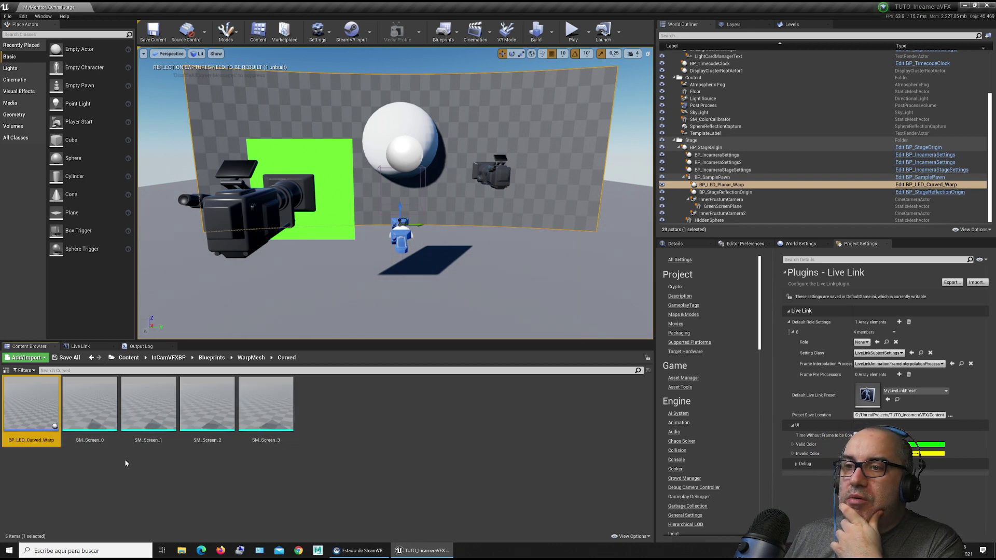
pyautogui.doubleClick(42, 426)
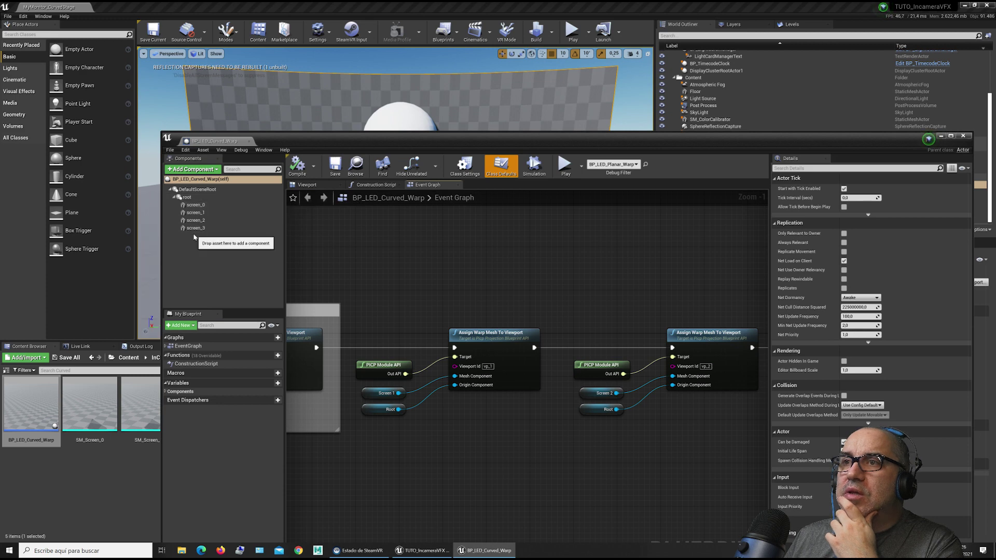
# Examine which panel of the curved wall each component from screen_0 to screen_3 forms, and close the BP_LED_Curved_Warp blueprint.
pyautogui.click(195, 205)
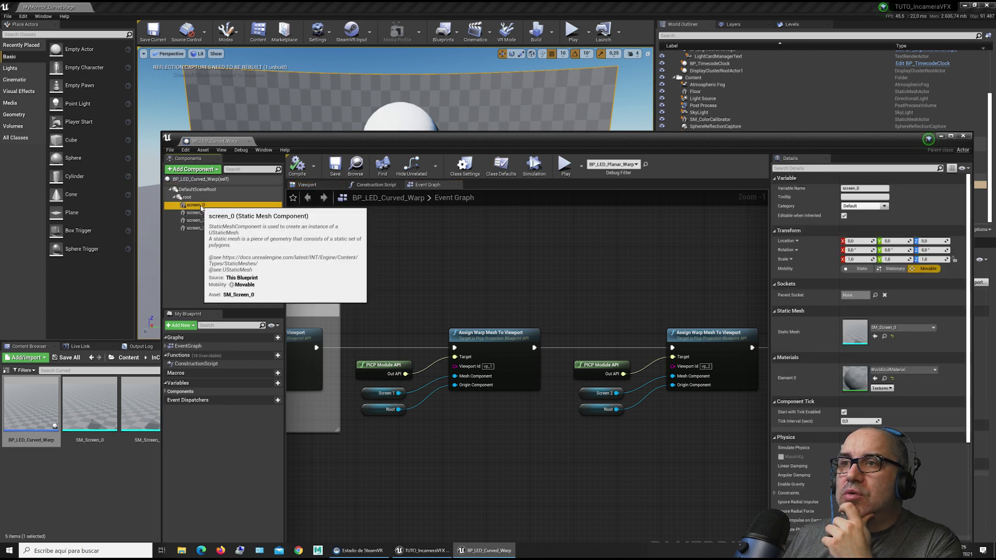
pyautogui.click(310, 186)
pyautogui.moveTo(435, 276); pyautogui.dragTo(448, 294, button='right')
pyautogui.click(462, 352)
pyautogui.click(524, 349)
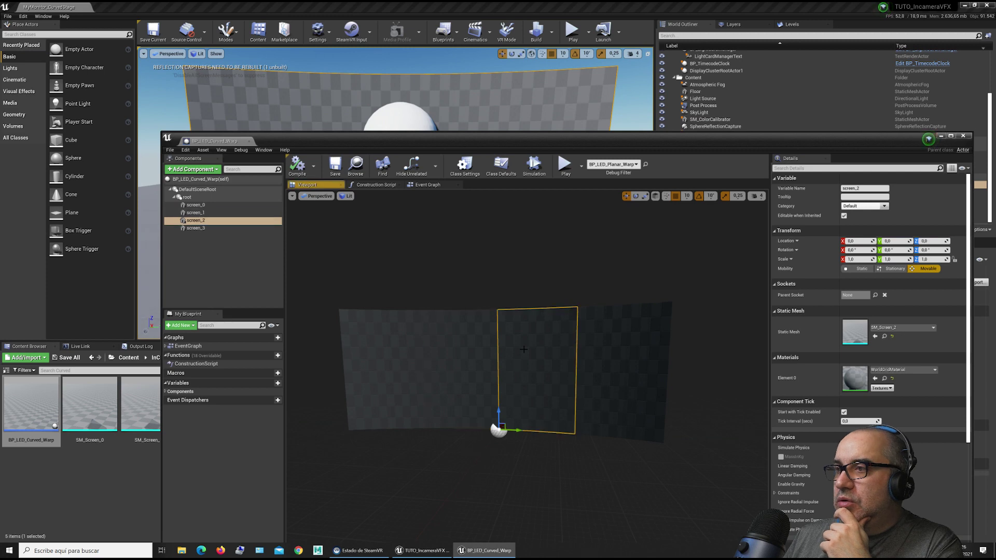
pyautogui.click(598, 354)
pyautogui.click(503, 344)
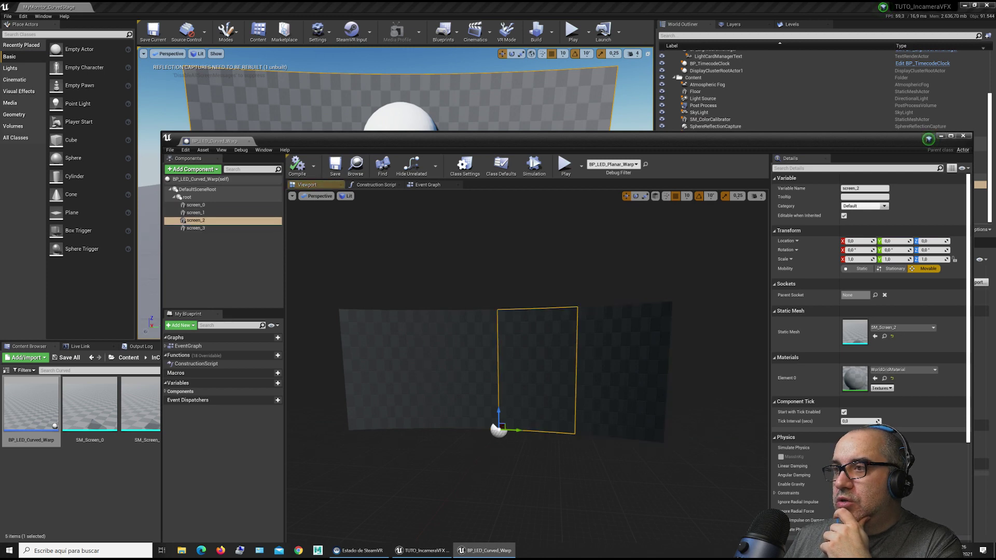
pyautogui.click(459, 353)
pyautogui.click(378, 353)
pyautogui.click(438, 342)
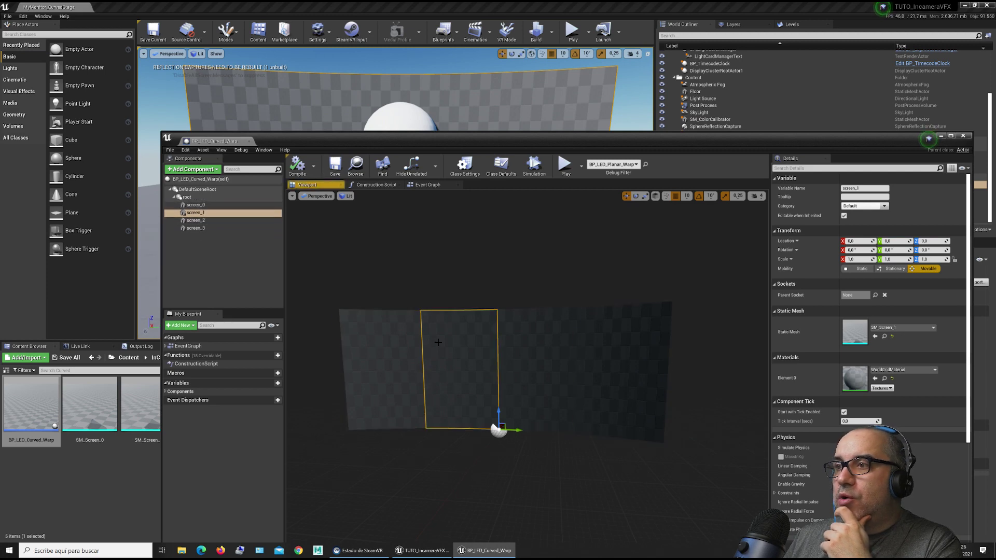
pyautogui.click(521, 344)
pyautogui.click(622, 355)
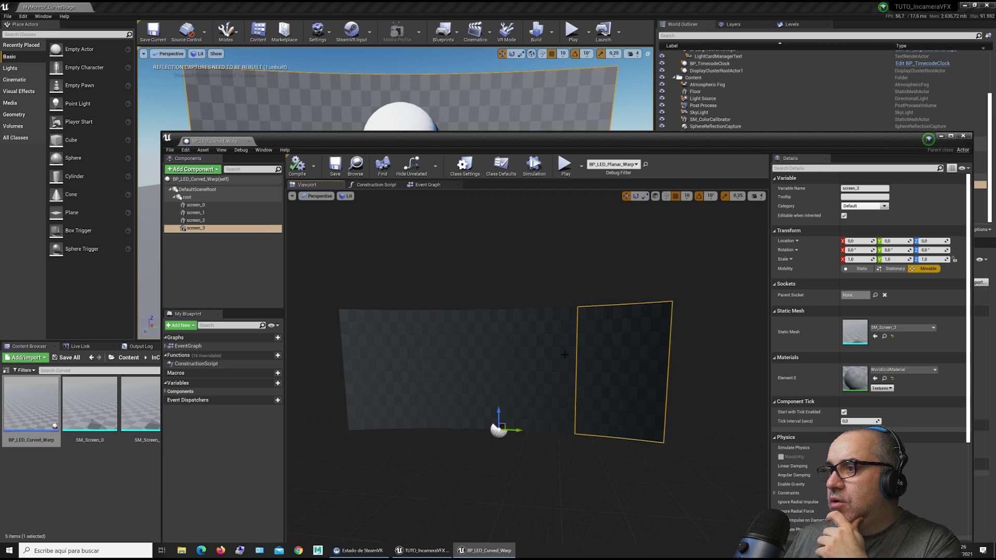
pyautogui.click(539, 358)
pyautogui.click(381, 330)
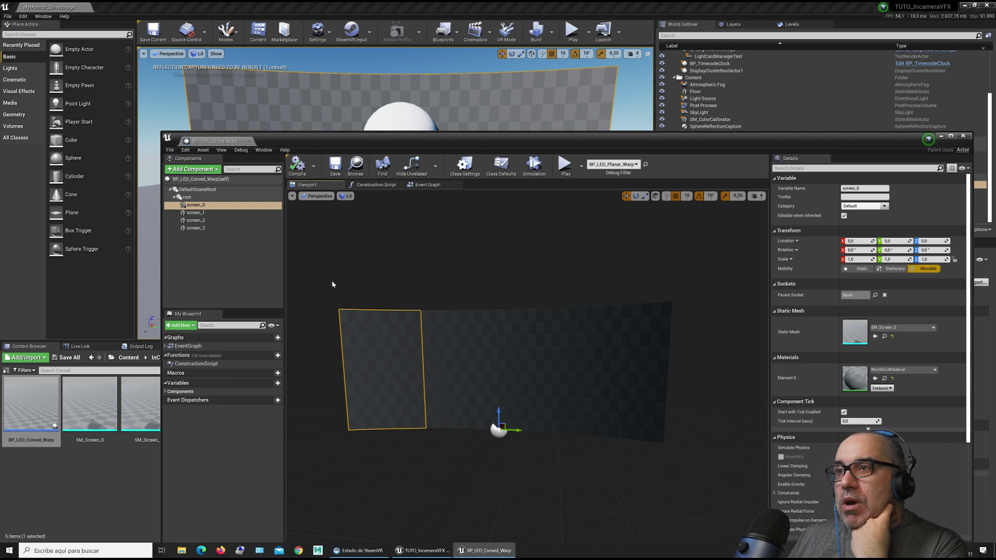
pyautogui.doubleClick(166, 137)
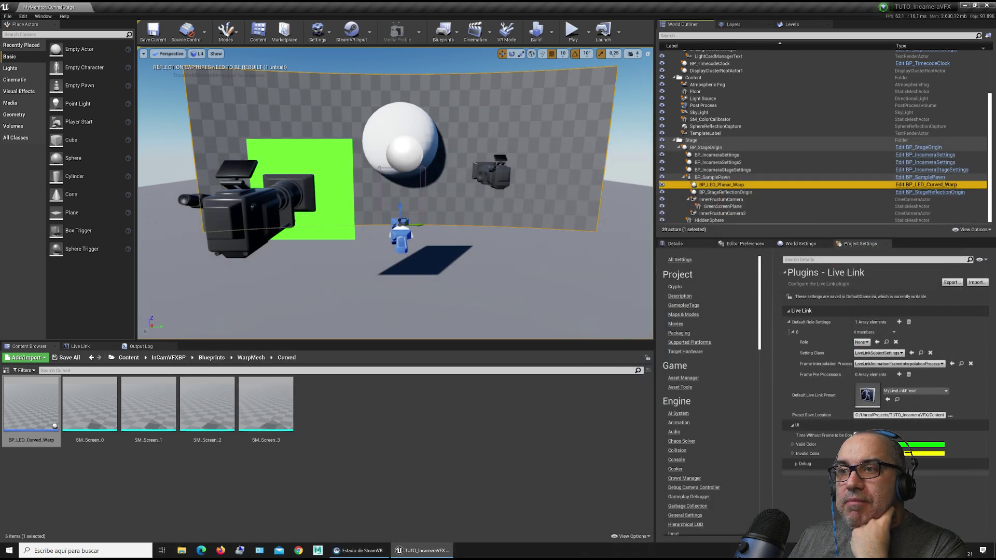
# Check the contents of the Corner folder inside WarpMesh and create a new folder named Monitor in WarpMesh.
pyautogui.click(252, 358)
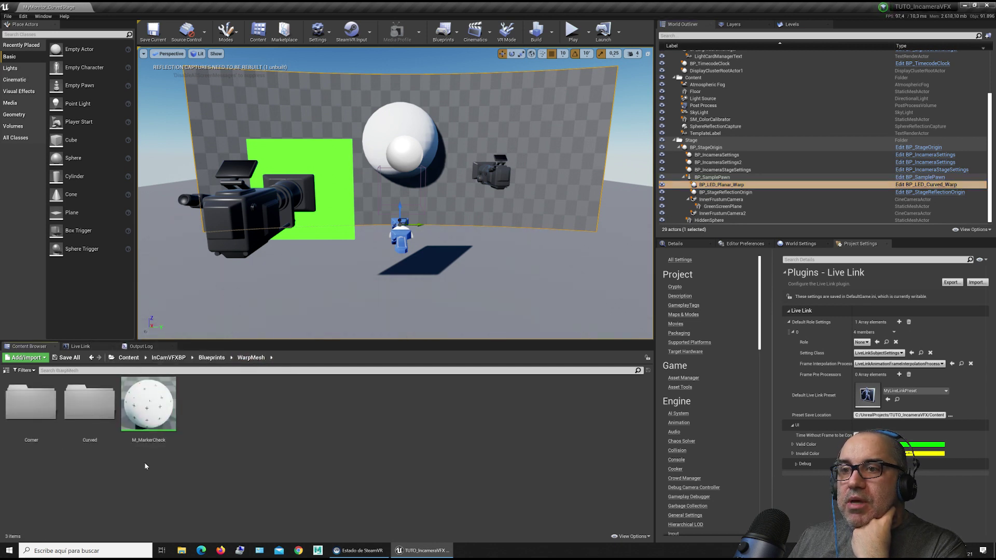
pyautogui.doubleClick(31, 400)
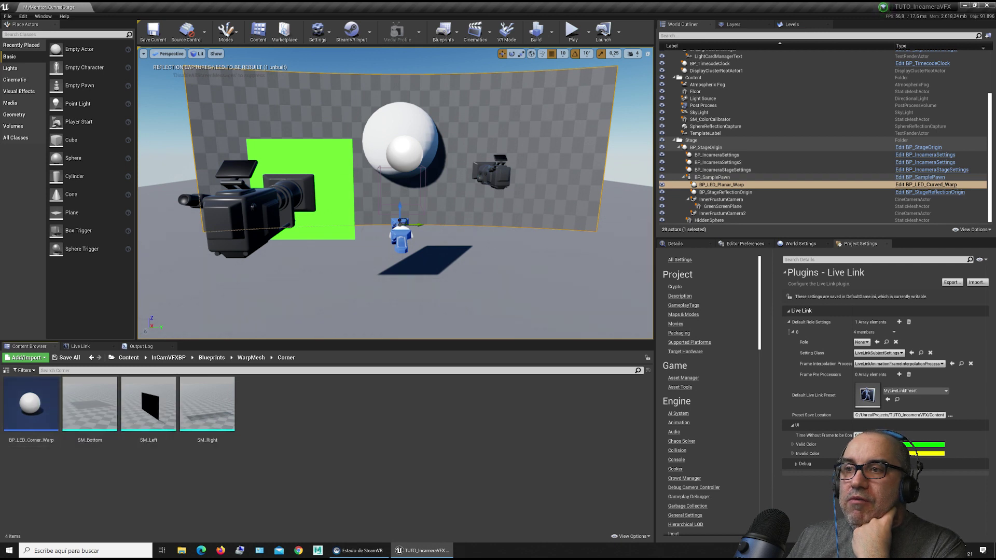
pyautogui.click(251, 358)
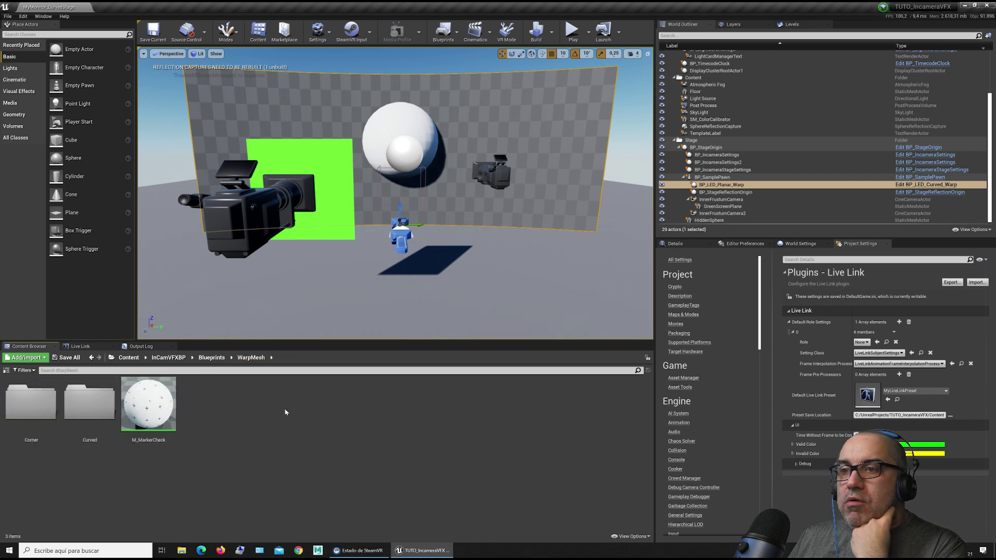
pyautogui.rightClick(236, 408)
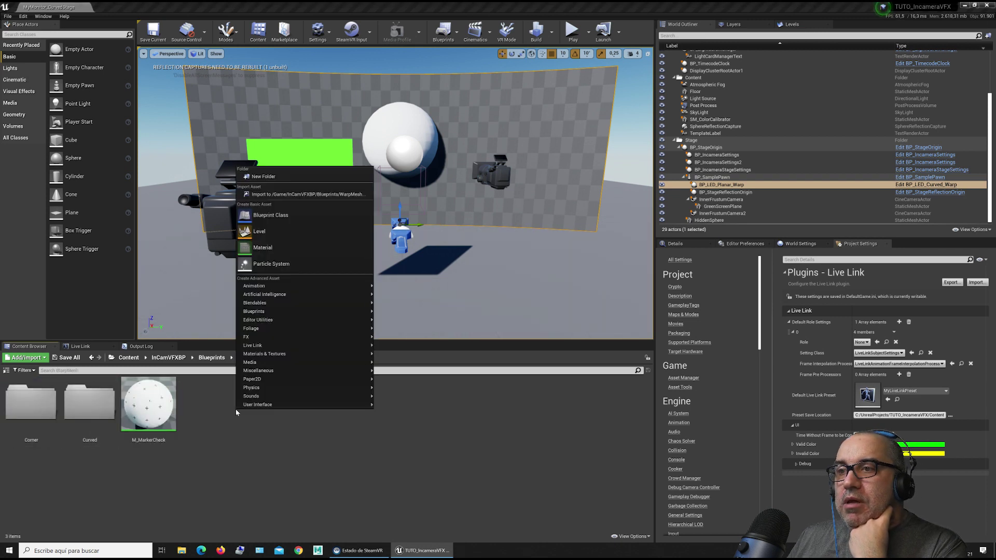
pyautogui.click(262, 176)
pyautogui.write('M')
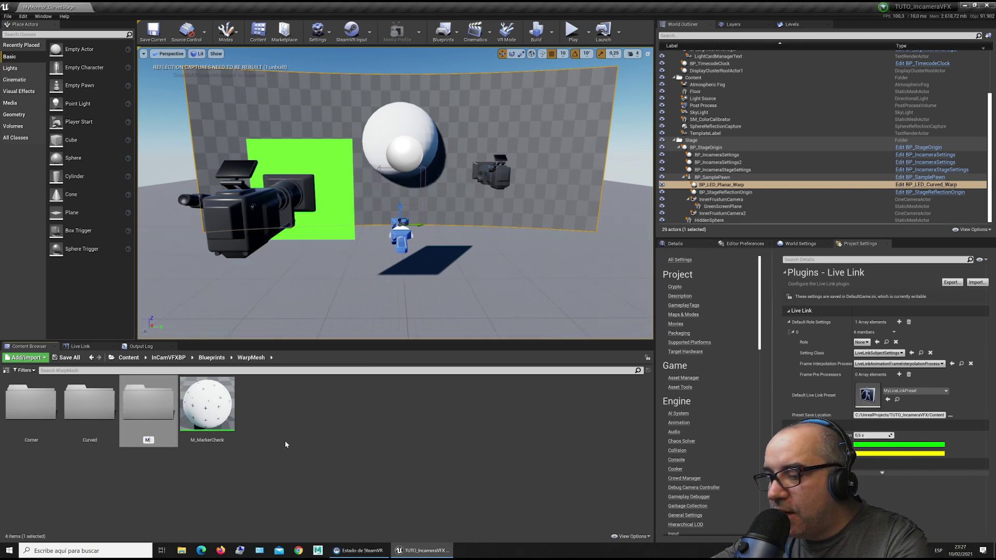
pyautogui.write('onitor')
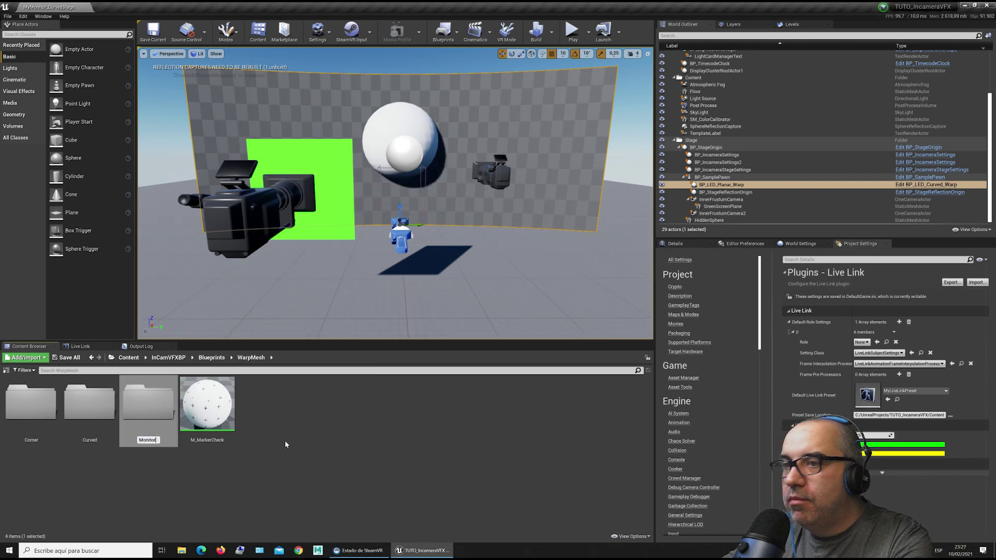
pyautogui.press('Return')
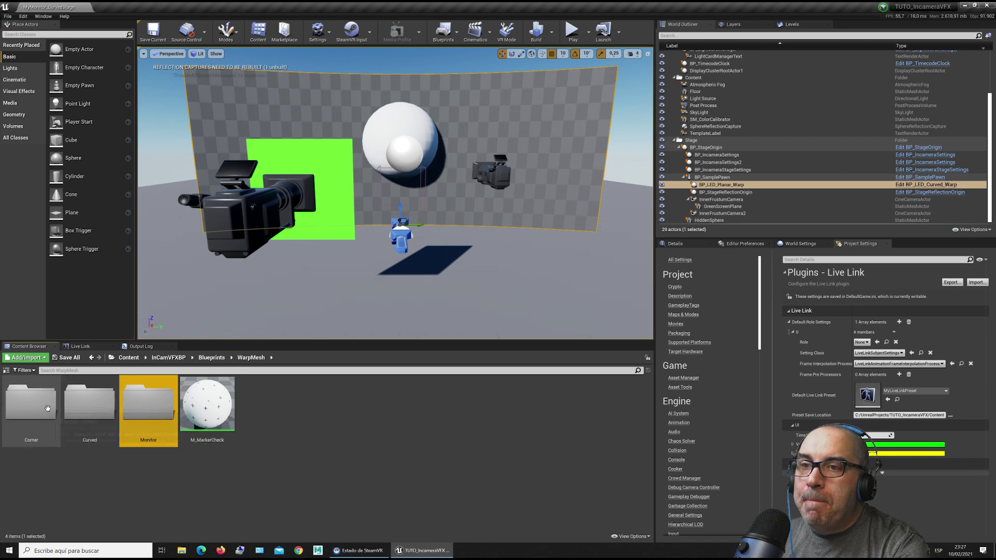
# Duplicate BP_LED_Curved_Warp in the Curved folder and move the copy into the Monitor folder.
pyautogui.click(78, 407)
pyautogui.doubleClick(79, 407)
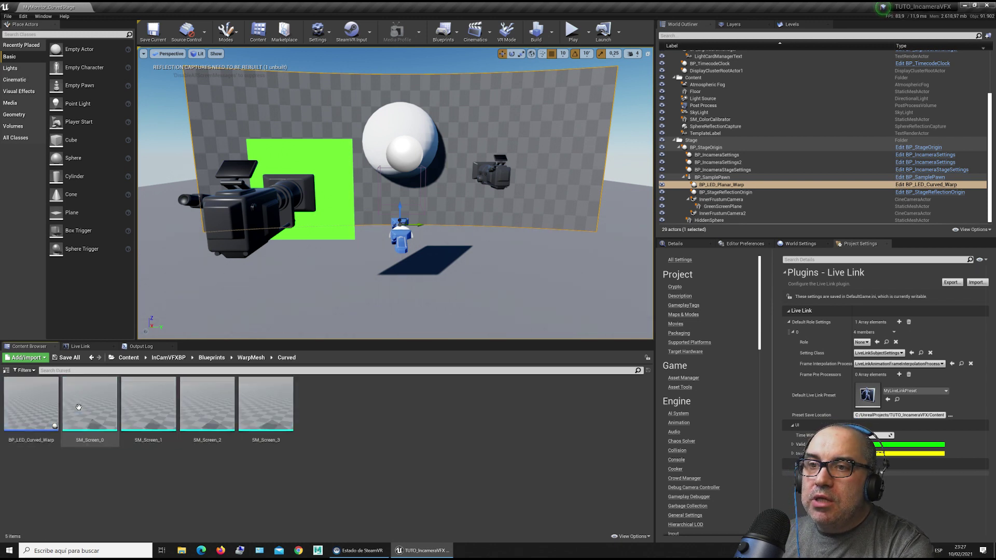
pyautogui.rightClick(50, 418)
pyautogui.click(86, 263)
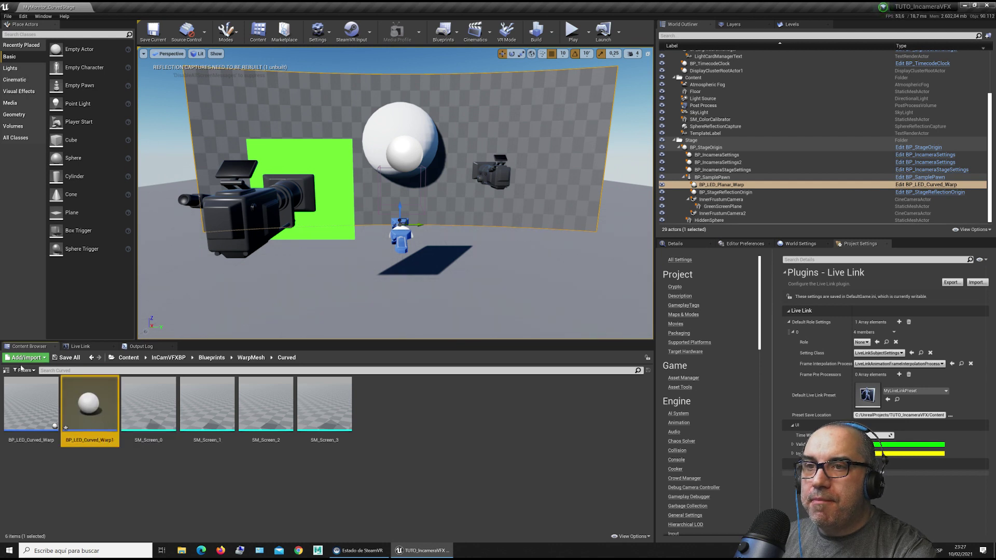
pyautogui.click(6, 370)
pyautogui.moveTo(254, 407); pyautogui.dragTo(37, 469)
pyautogui.click(56, 482)
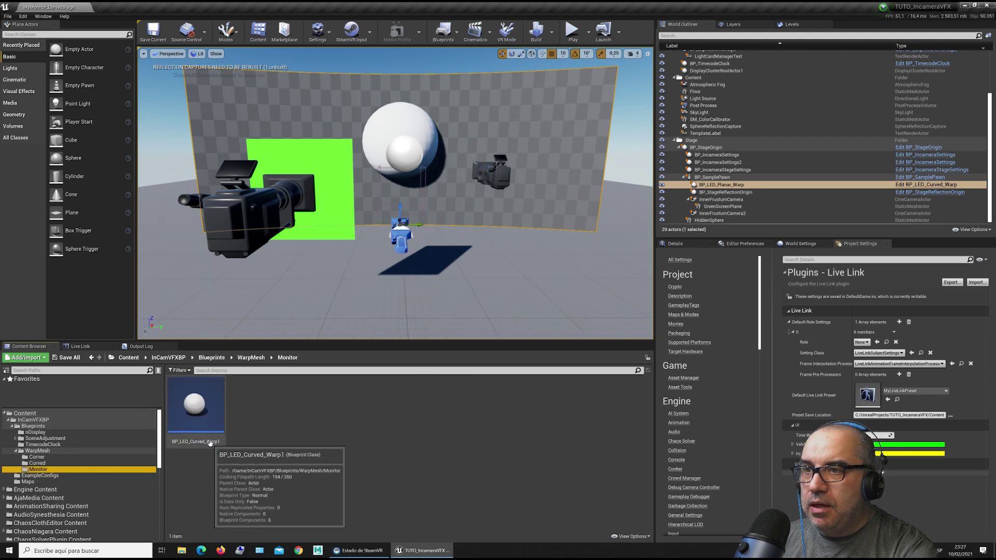
# Rename the blueprint copy in the Monitor folder as BP_Monitor_Warp.
pyautogui.click(215, 440)
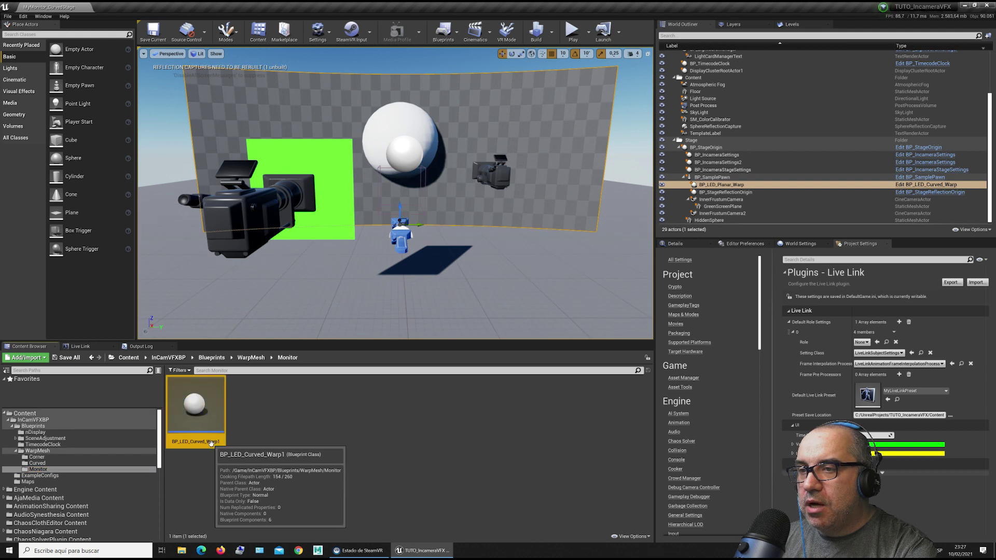
pyautogui.click(217, 441)
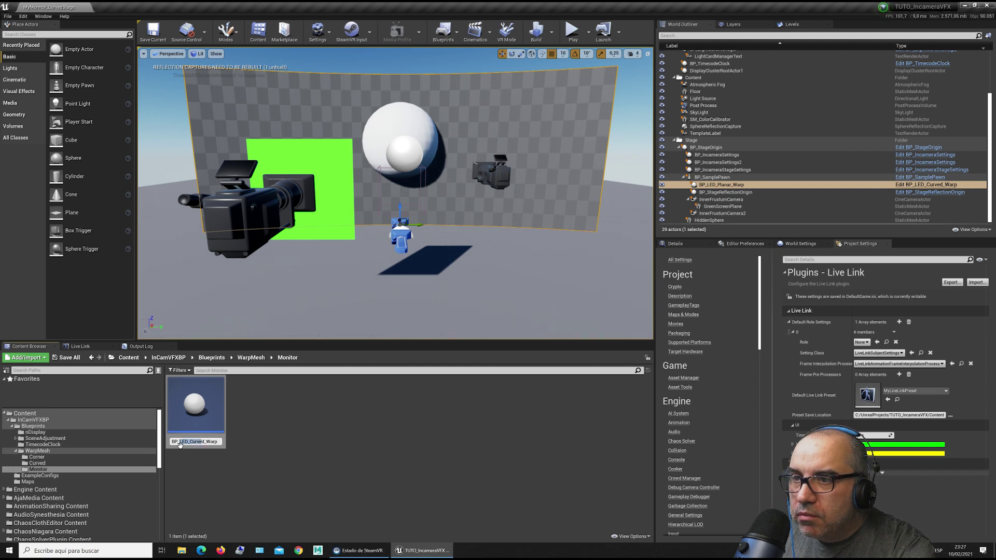
pyautogui.write('Monito')
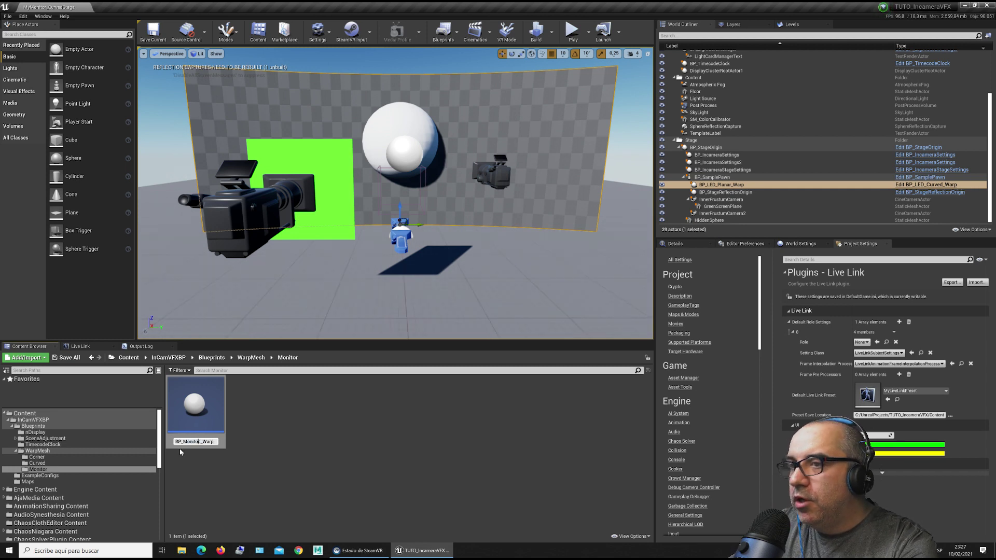
pyautogui.write('r')
pyautogui.press('Return')
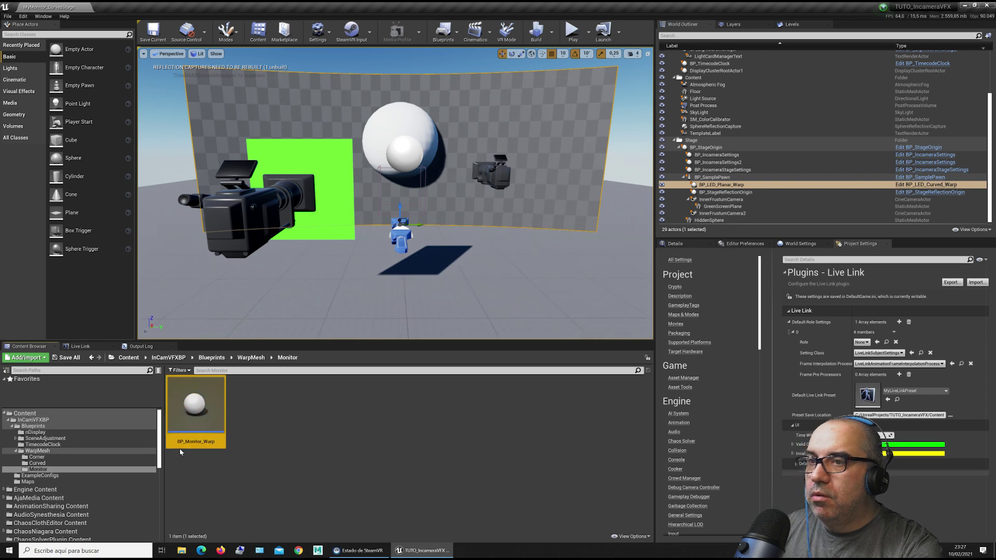
# Open the BP_Monitor_Warp blueprint and go through its curved screen panels one by one in the 3D view.
pyautogui.doubleClick(204, 400)
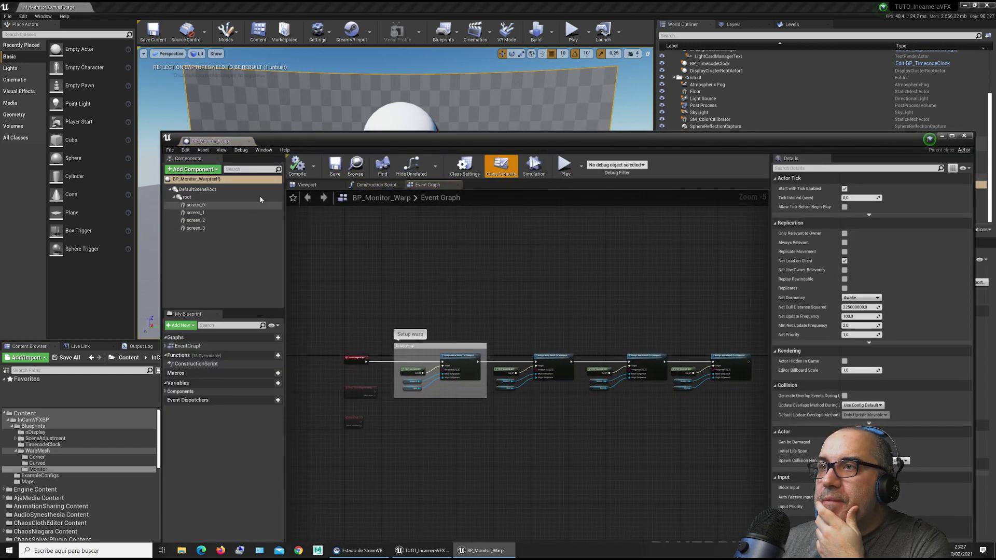
pyautogui.click(310, 185)
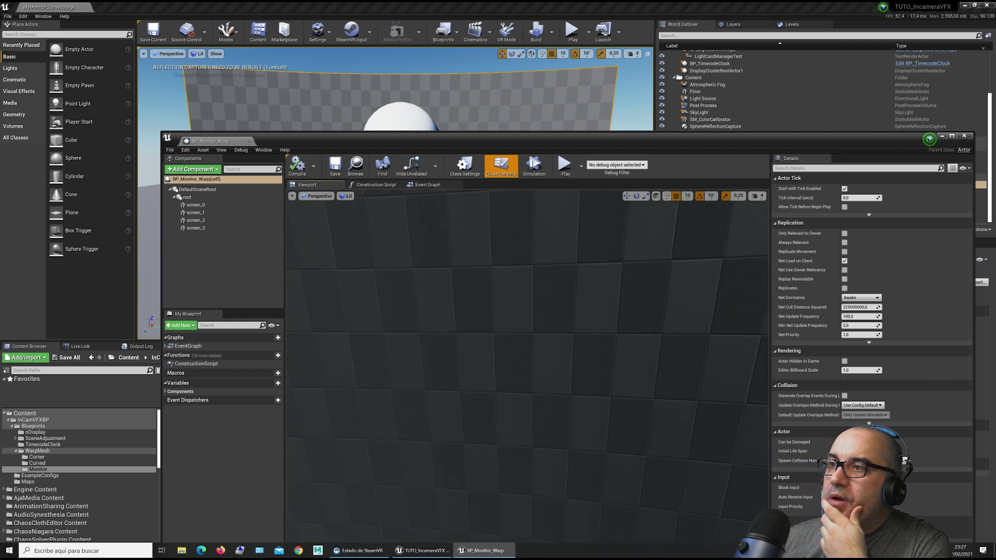
pyautogui.moveTo(410, 313); pyautogui.dragTo(411, 332)
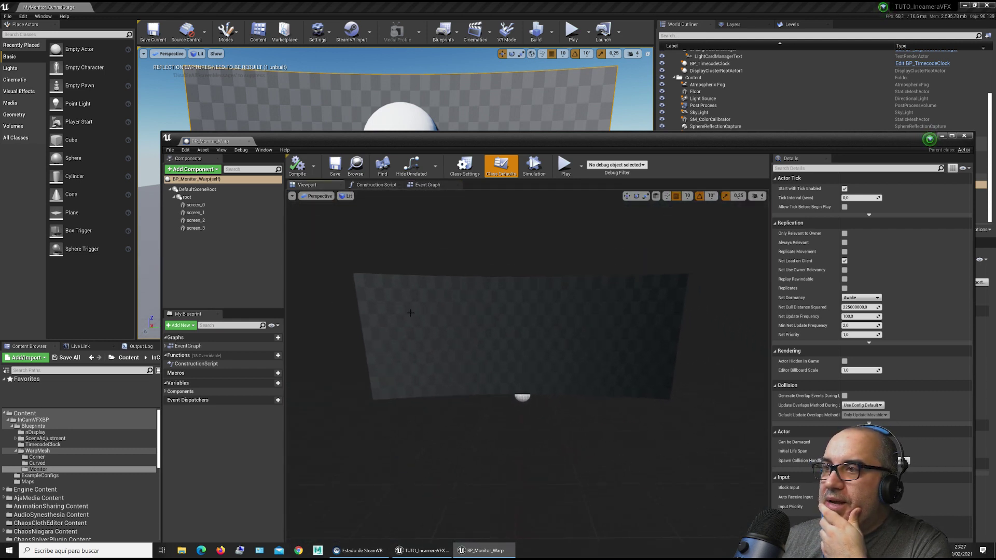
pyautogui.click(402, 322)
pyautogui.click(480, 314)
pyautogui.click(553, 307)
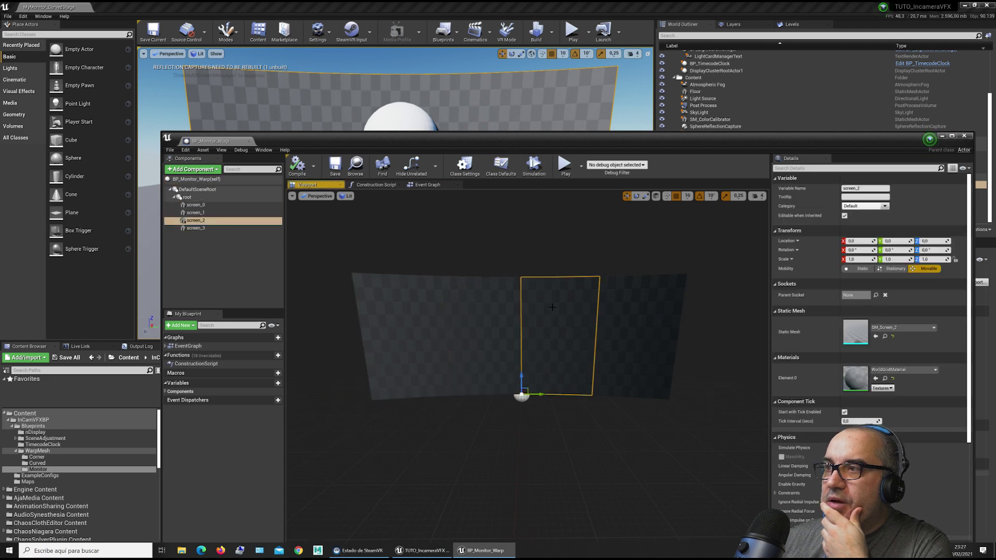
pyautogui.click(619, 321)
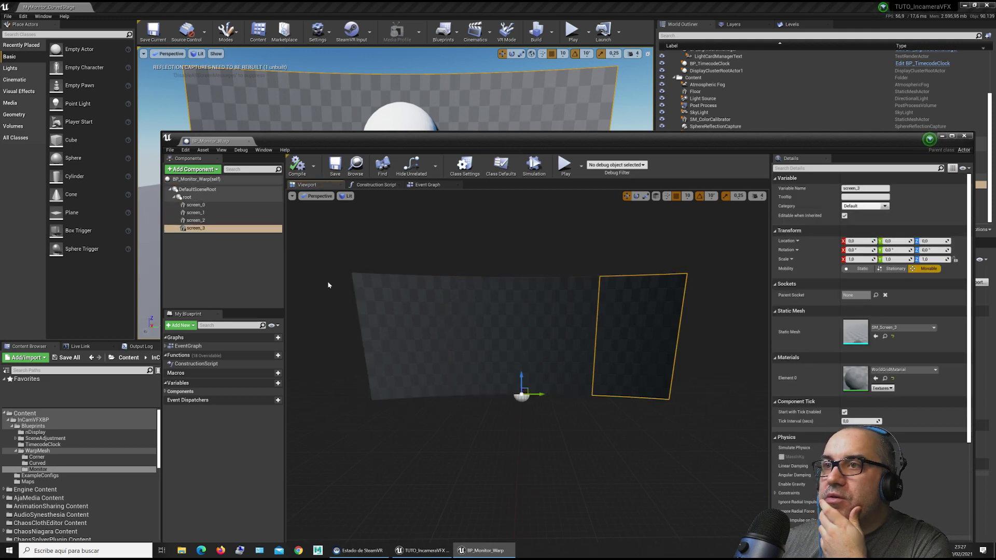
# Add a Static Mesh component under screen_3 in BP_Monitor_Warp, keeping its default name.
pyautogui.click(191, 169)
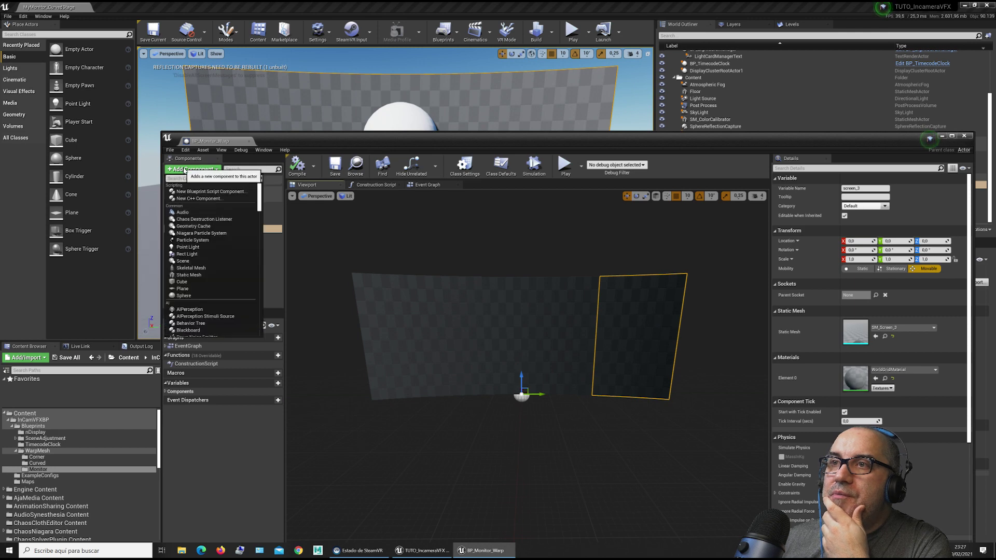
pyautogui.click(192, 275)
pyautogui.click(192, 254)
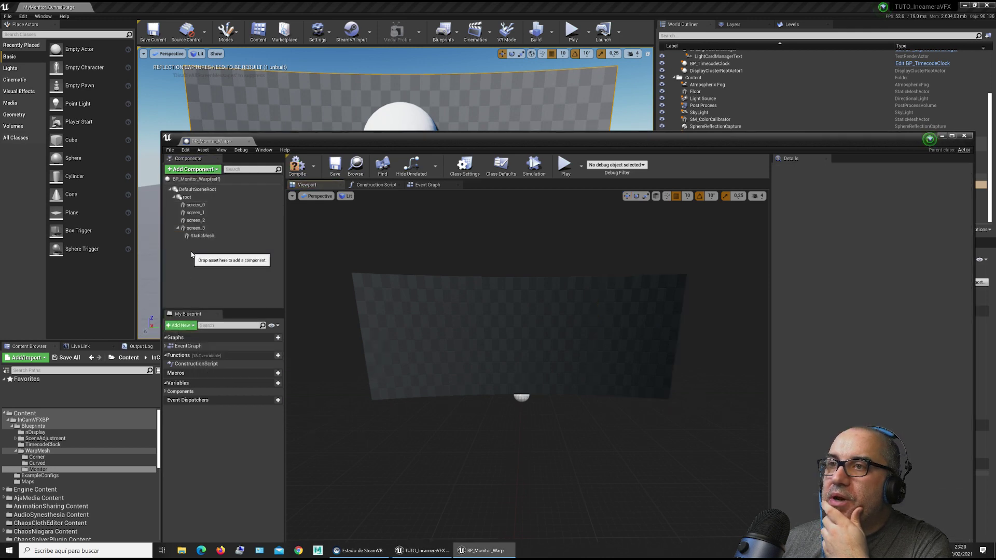
# Assign the engine's Plane mesh to the StaticMesh component under screen_3.
pyautogui.click(196, 236)
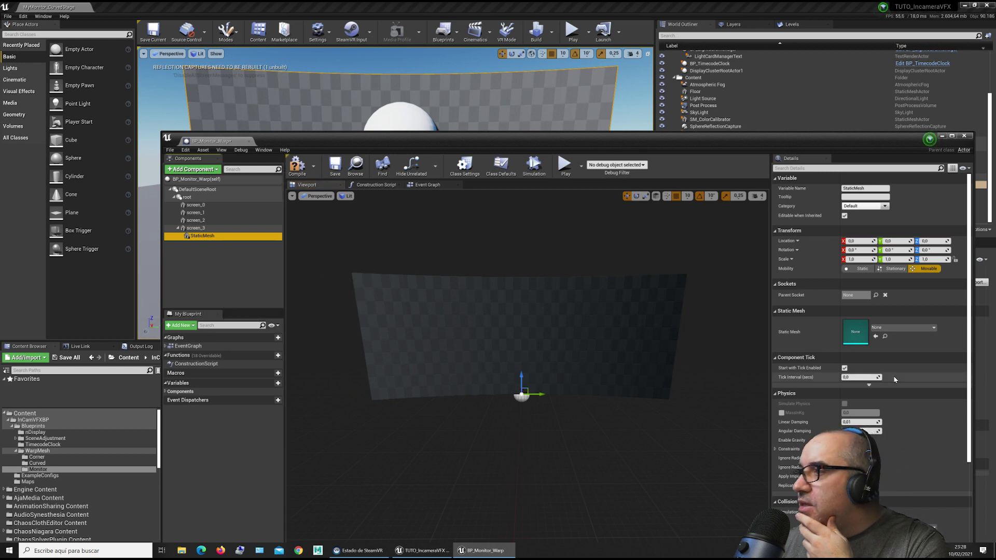
pyautogui.click(886, 327)
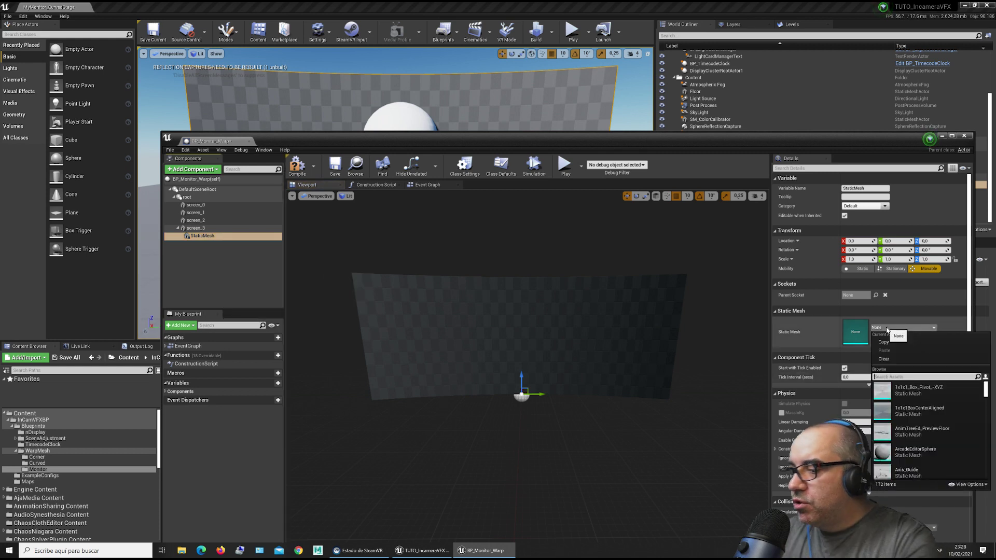
pyautogui.write('plane')
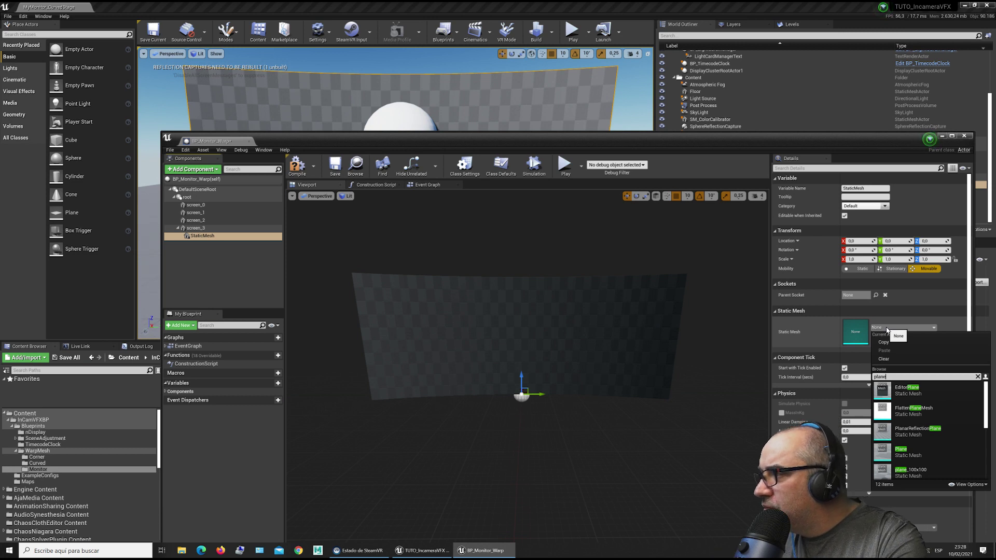
pyautogui.click(902, 452)
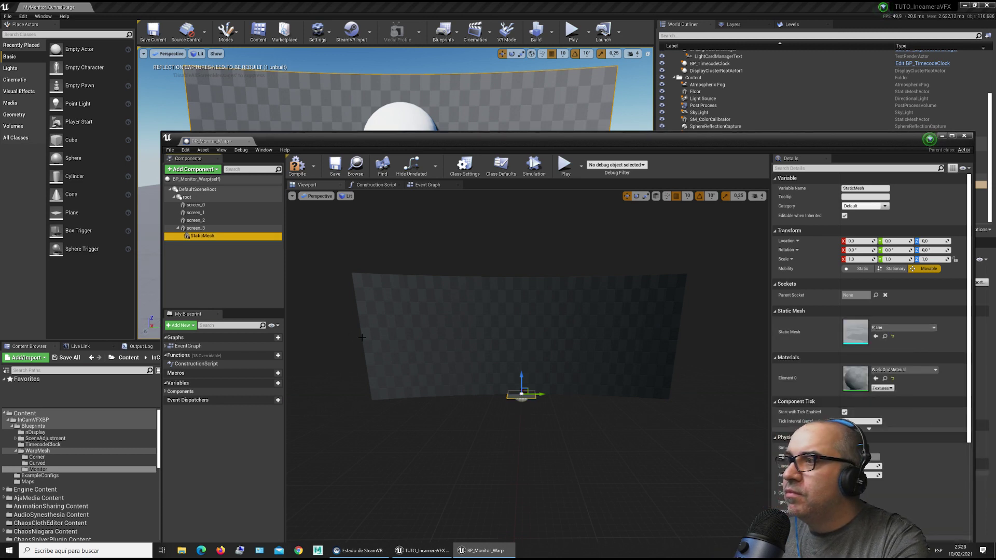
pyautogui.click(210, 265)
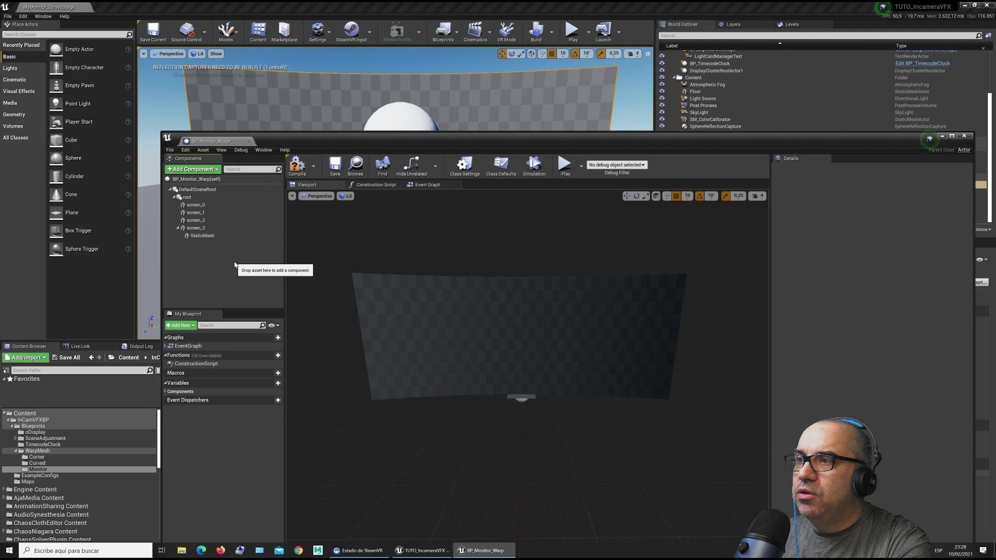
# Reparent StaticMesh directly under root and delete the curved panels screen_0 to screen_3.
pyautogui.click(203, 236)
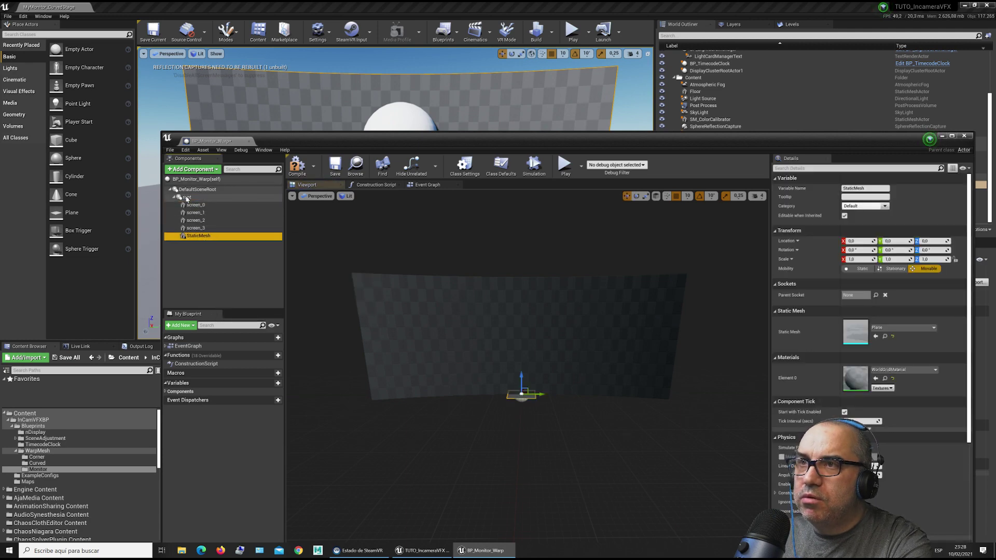
pyautogui.click(196, 205)
pyautogui.keyDown('shift'); pyautogui.click(201, 229); pyautogui.keyUp('shift')
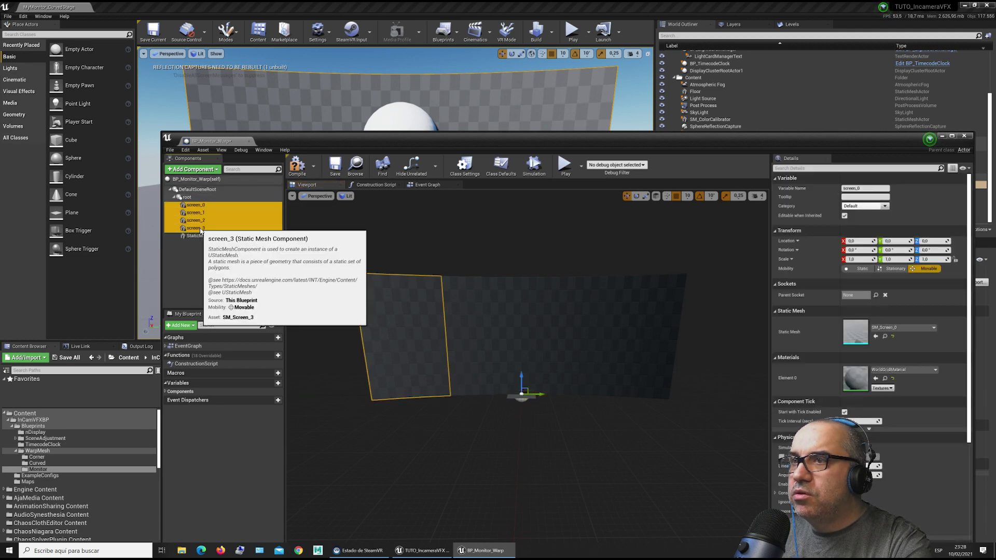
pyautogui.press('Delete')
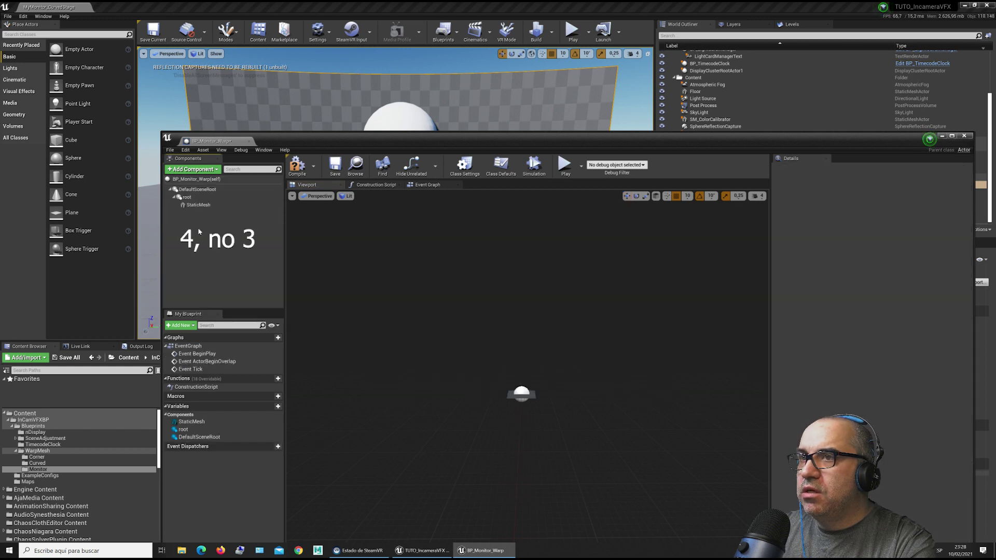
# Stand the StaticMesh plane upright by setting its rotation to 90° on X and 90° on Z.
pyautogui.click(198, 205)
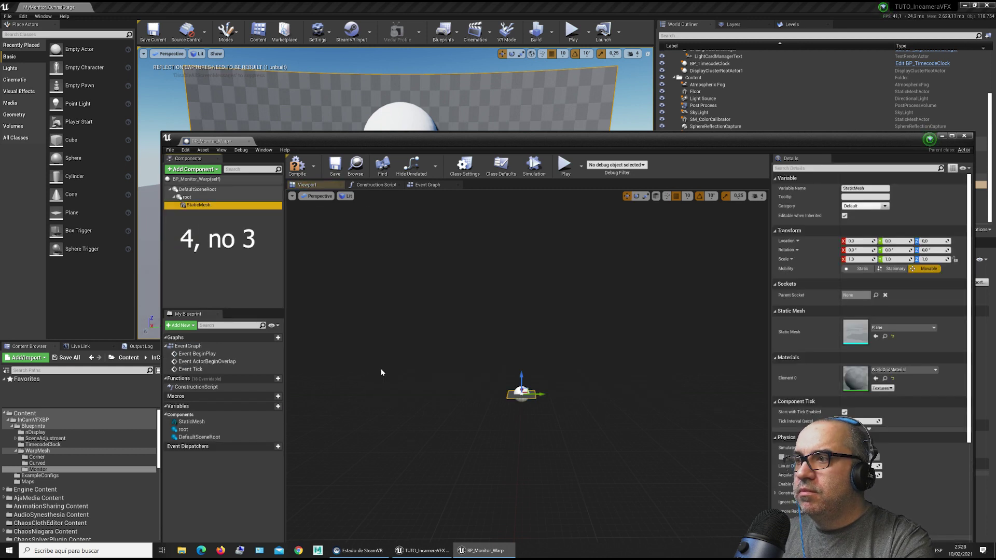
pyautogui.click(514, 396)
pyautogui.press('f')
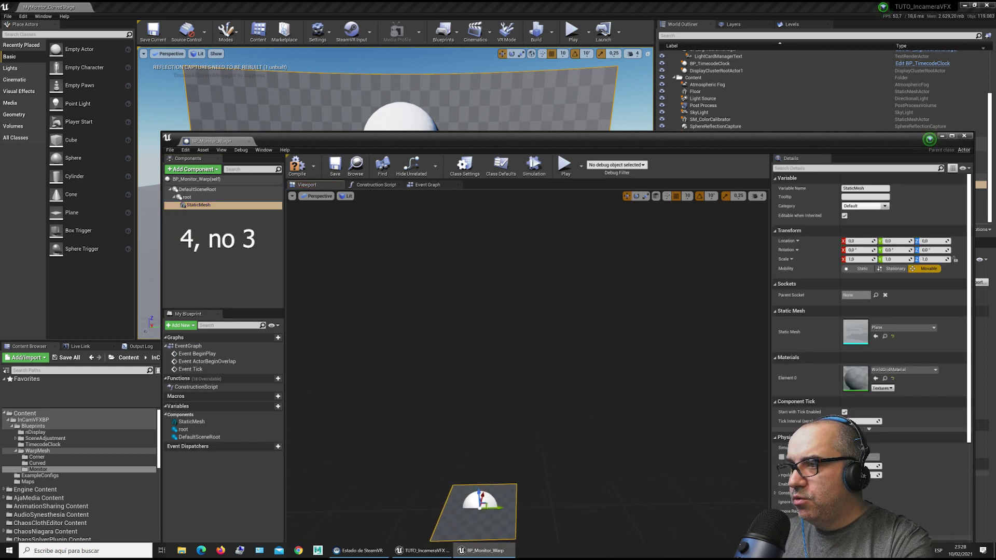
pyautogui.scroll(-3, 531, 431)
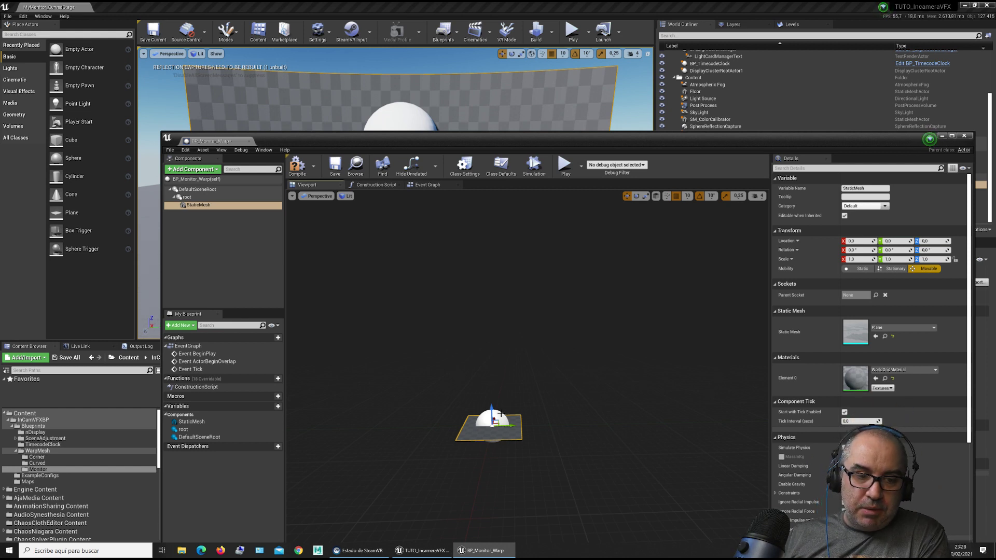
pyautogui.scroll(-1, 498, 413)
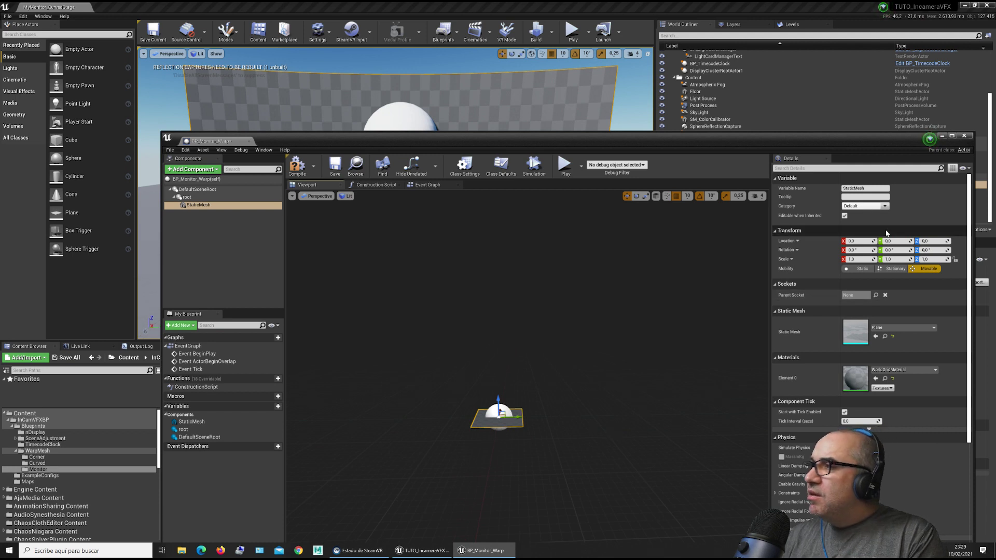
pyautogui.click(856, 250)
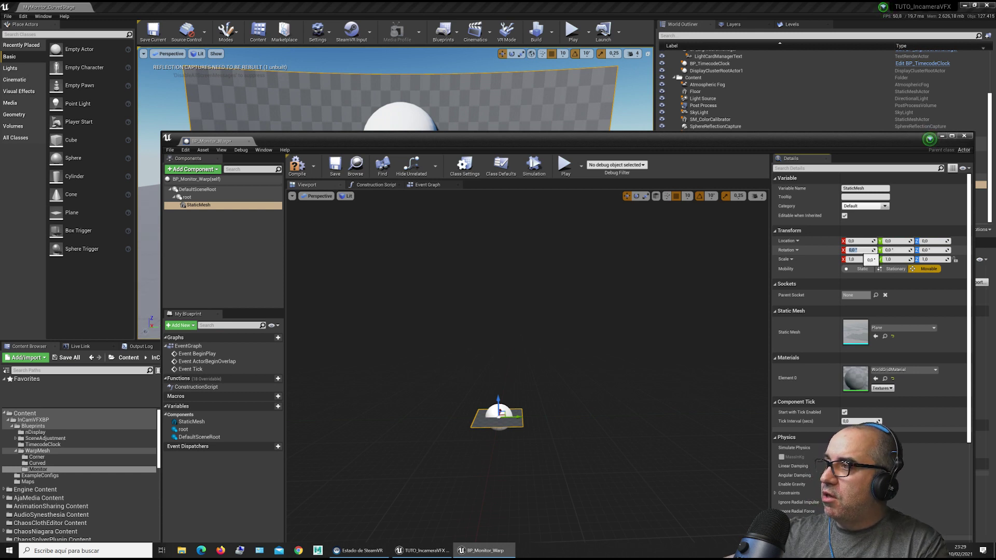
pyautogui.write('9')
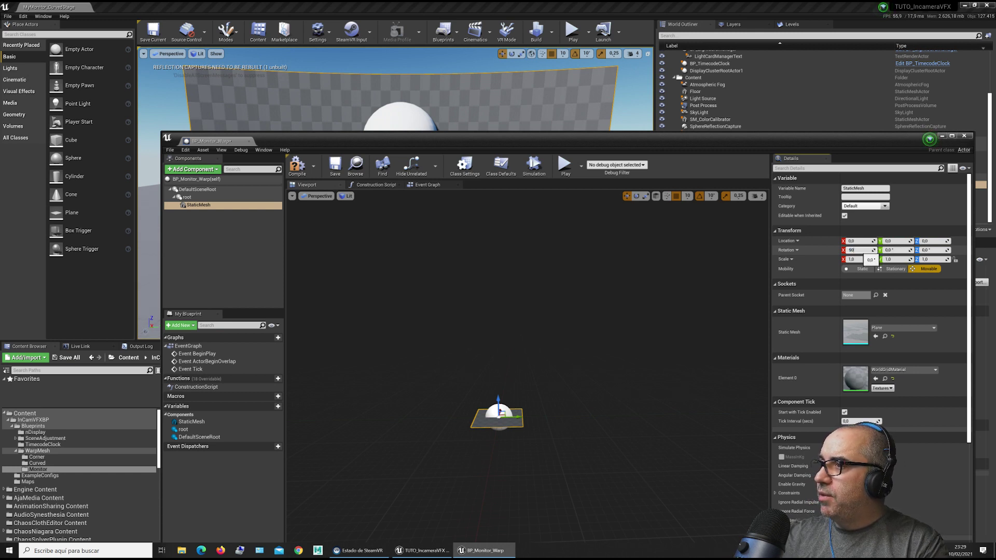
pyautogui.write('0')
pyautogui.press('Return')
pyautogui.click(931, 250)
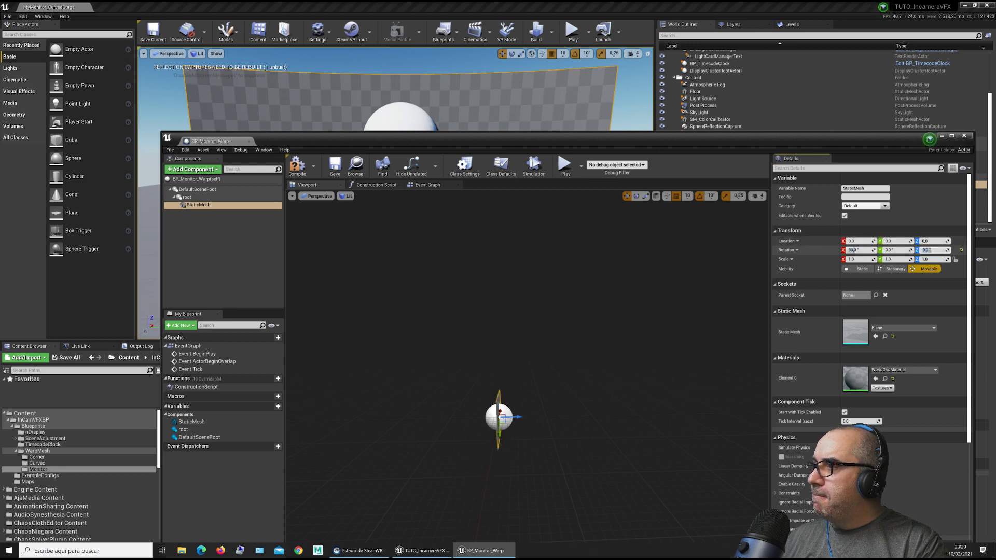
pyautogui.write('90')
pyautogui.press('Return')
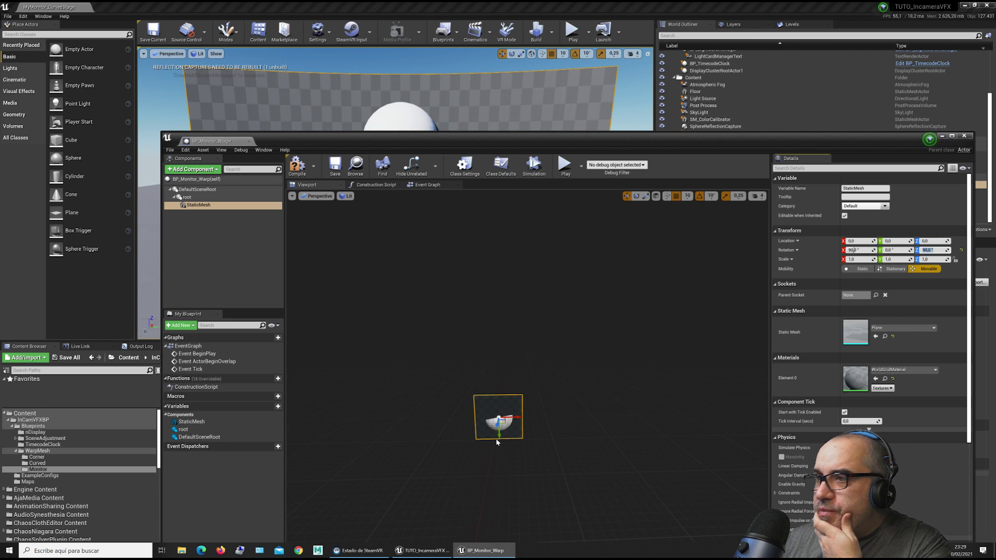
# Move the StaticMesh plane along the X axis to a location of 150, away from the origin sphere.
pyautogui.moveTo(501, 428); pyautogui.dragTo(502, 451)
pyautogui.moveTo(444, 371); pyautogui.dragTo(445, 415, button='right')
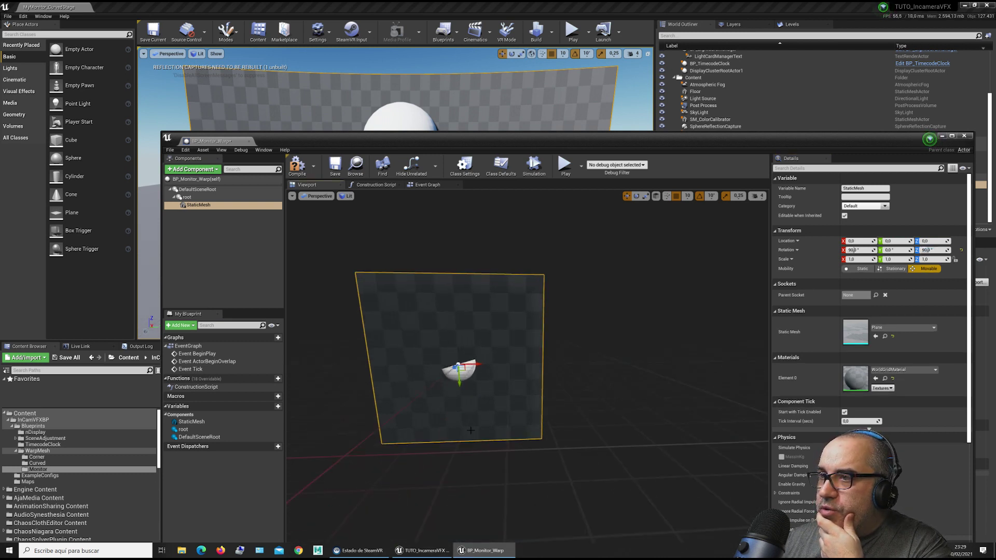
pyautogui.moveTo(453, 368); pyautogui.dragTo(473, 344)
pyautogui.moveTo(476, 391); pyautogui.dragTo(548, 458)
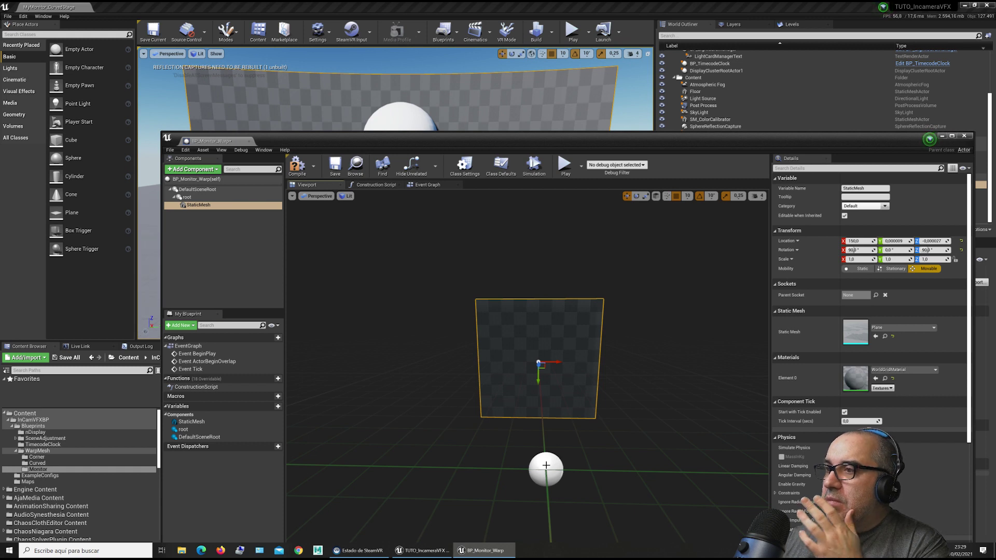
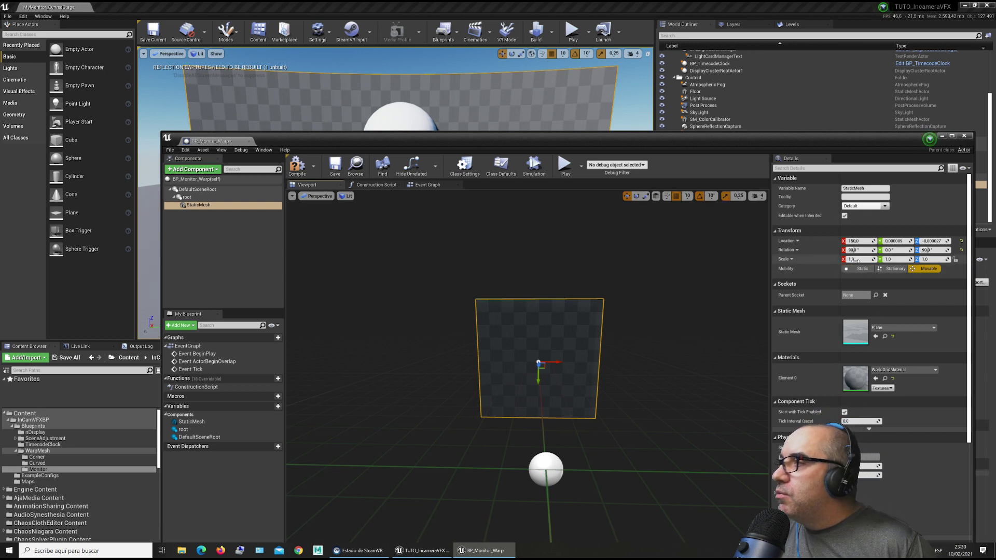
# Set the StaticMesh plane's X scale to 0,593.
pyautogui.click(855, 260)
pyautogui.write('0')
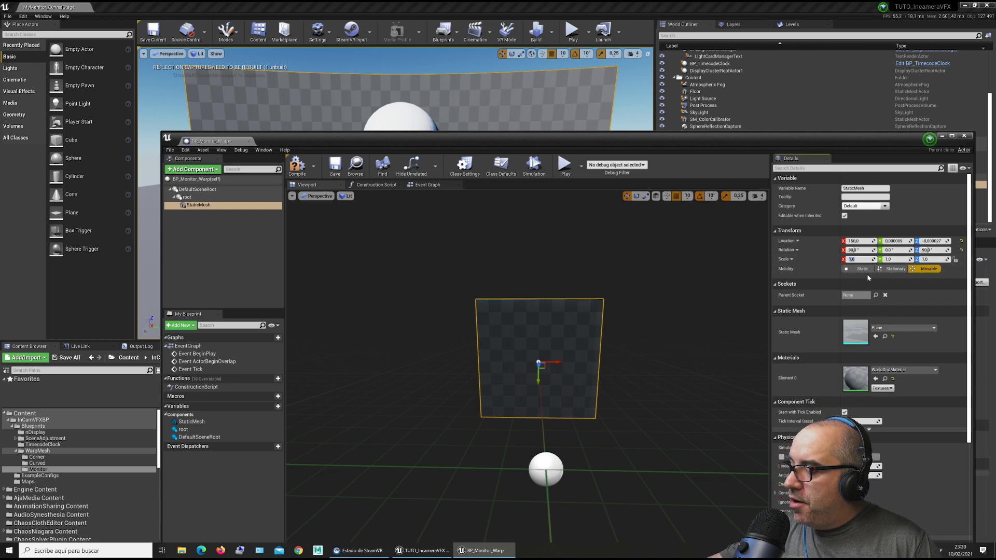
pyautogui.press('Return')
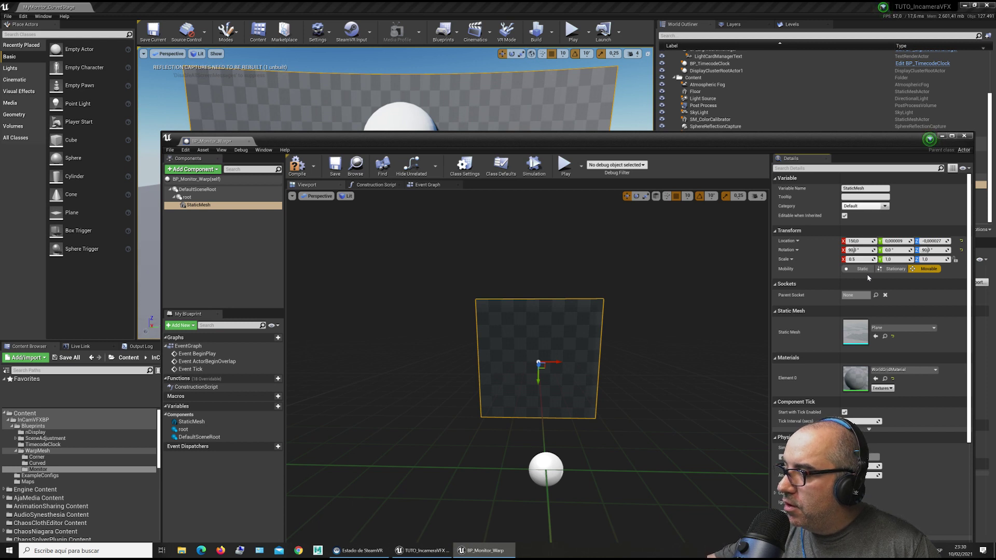
pyautogui.write('0,593')
pyautogui.press('Return')
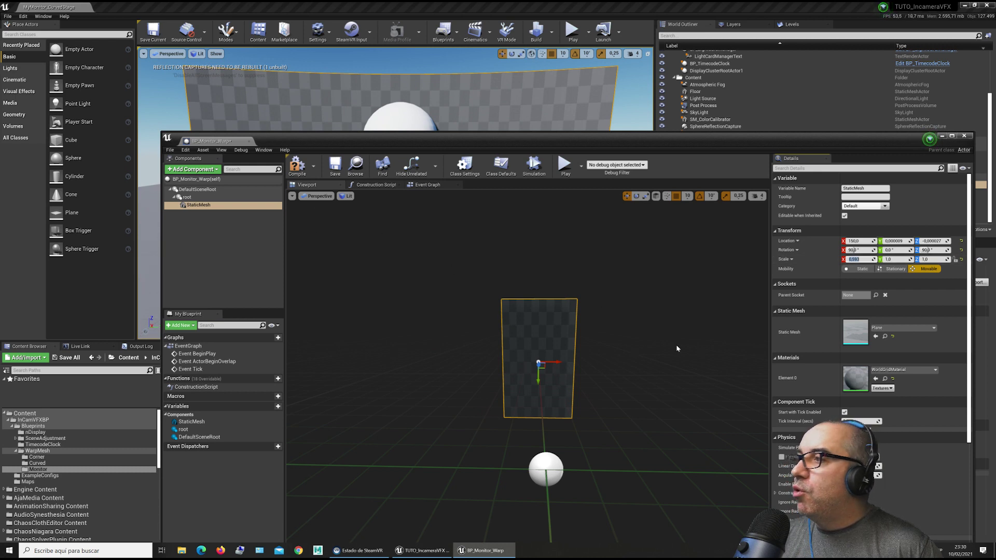
# Locate the Plane mesh asset in BasicShapes, inspect its size in the Static Mesh editor, and close it.
pyautogui.click(887, 337)
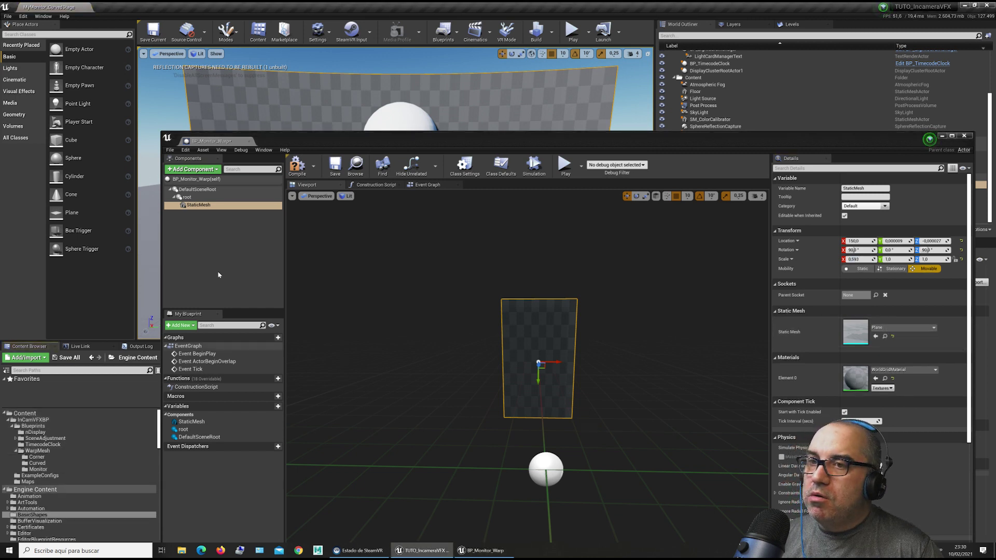
pyautogui.moveTo(314, 139); pyautogui.dragTo(713, 135)
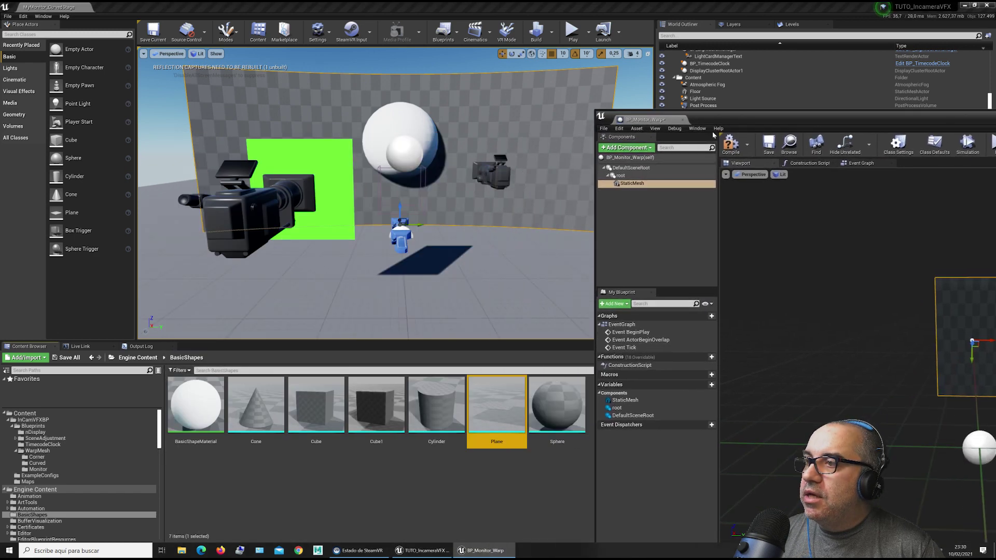
pyautogui.doubleClick(497, 422)
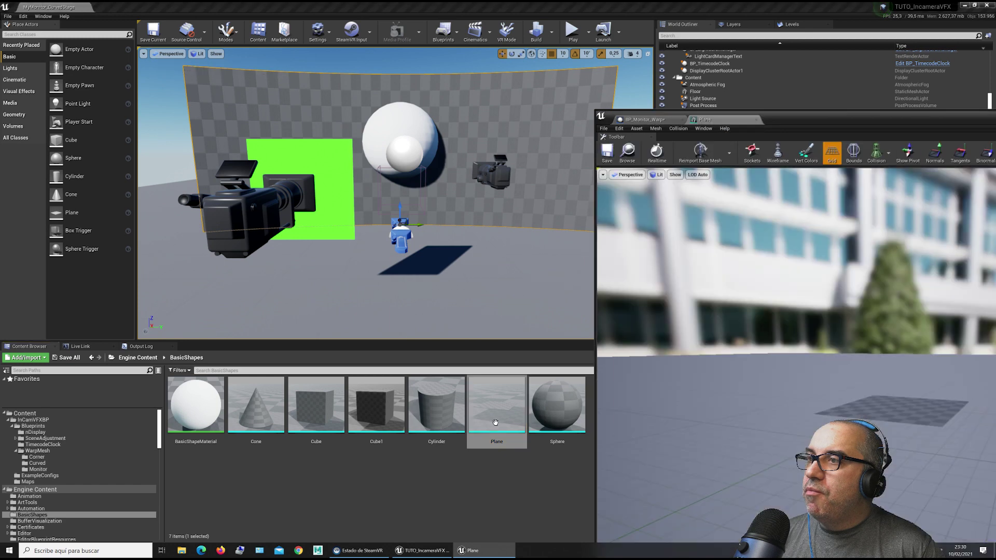
pyautogui.moveTo(771, 120); pyautogui.dragTo(305, 82)
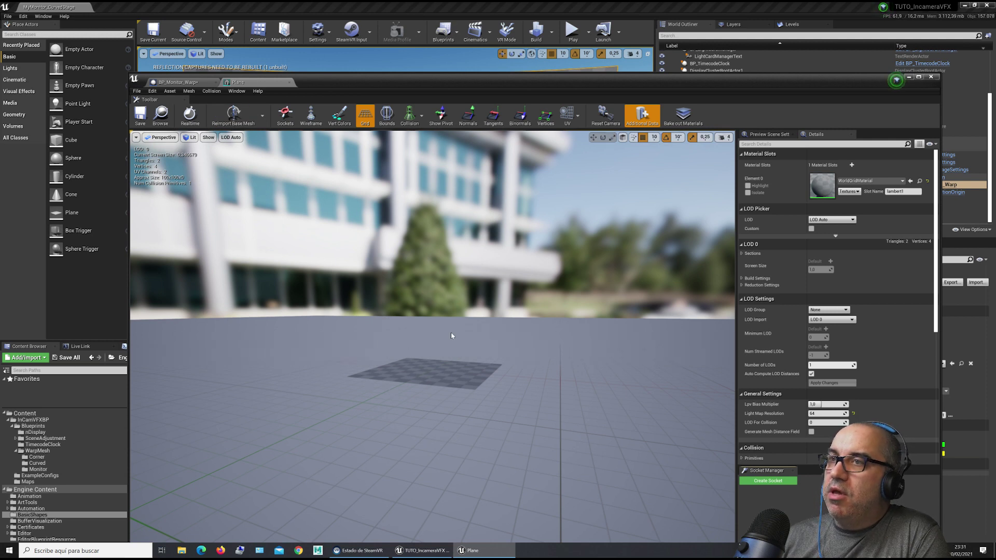
pyautogui.click(289, 82)
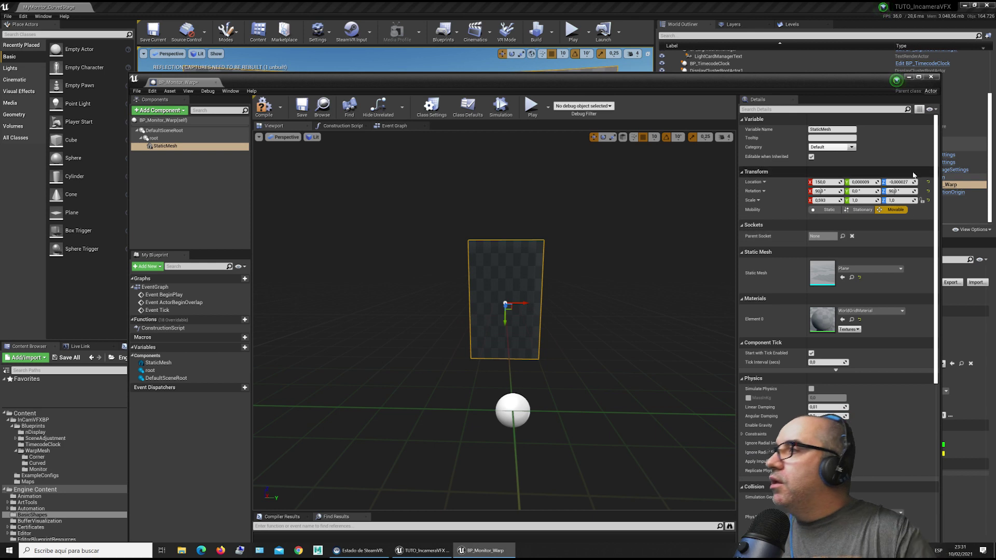
# Set the StaticMesh plane's Y scale to 0,335 and check its proportions in the 3D view.
pyautogui.click(859, 201)
pyautogui.write('0,3')
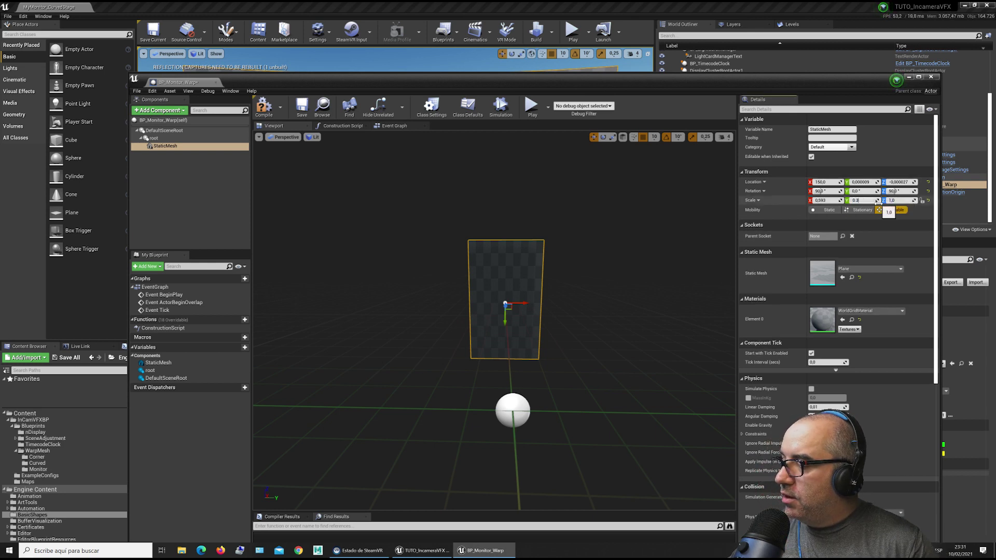
pyautogui.write('35')
pyautogui.press('Return')
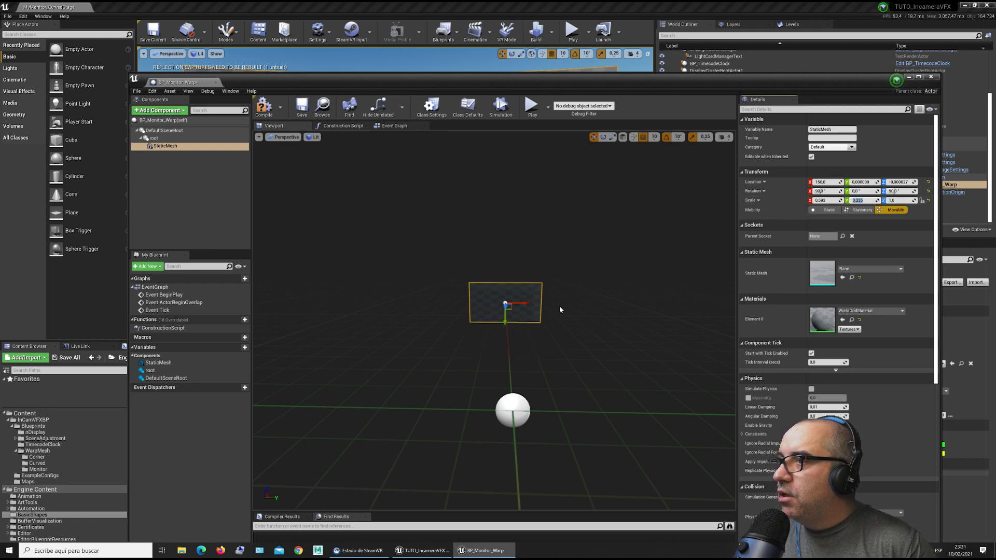
pyautogui.moveTo(559, 310); pyautogui.dragTo(534, 343)
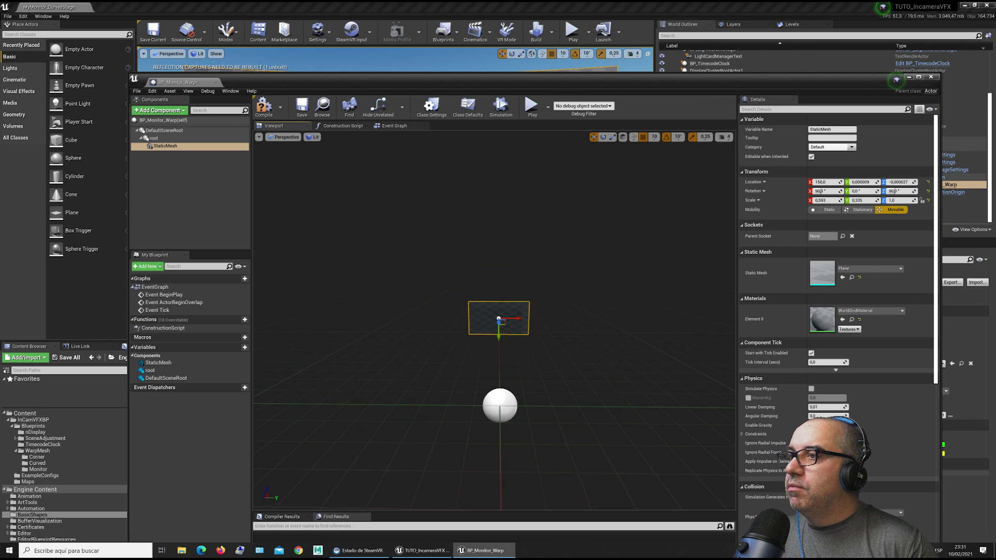
# Compile and save BP_Monitor_Warp, and close the blueprint editor.
pyautogui.click(274, 111)
pyautogui.click(306, 110)
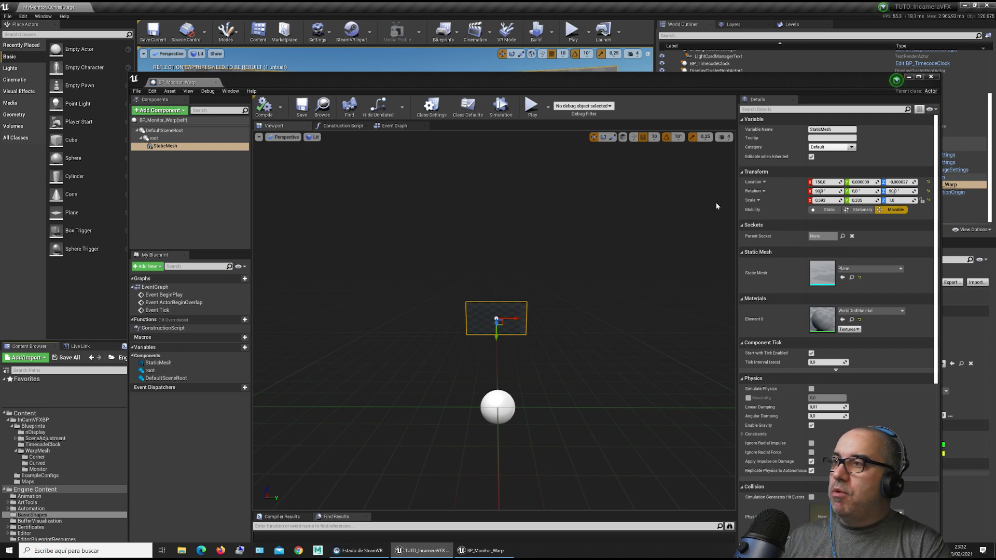
pyautogui.click(932, 78)
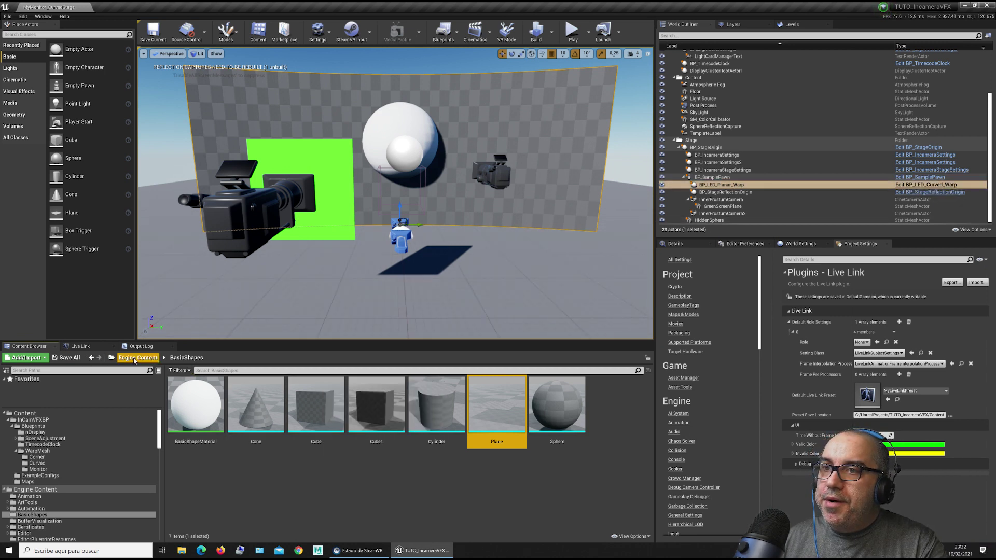
# Open BP_Monitor_Warp again from the Monitor folder under InCamVFXBP, Blueprints, WarpMesh.
pyautogui.click(25, 413)
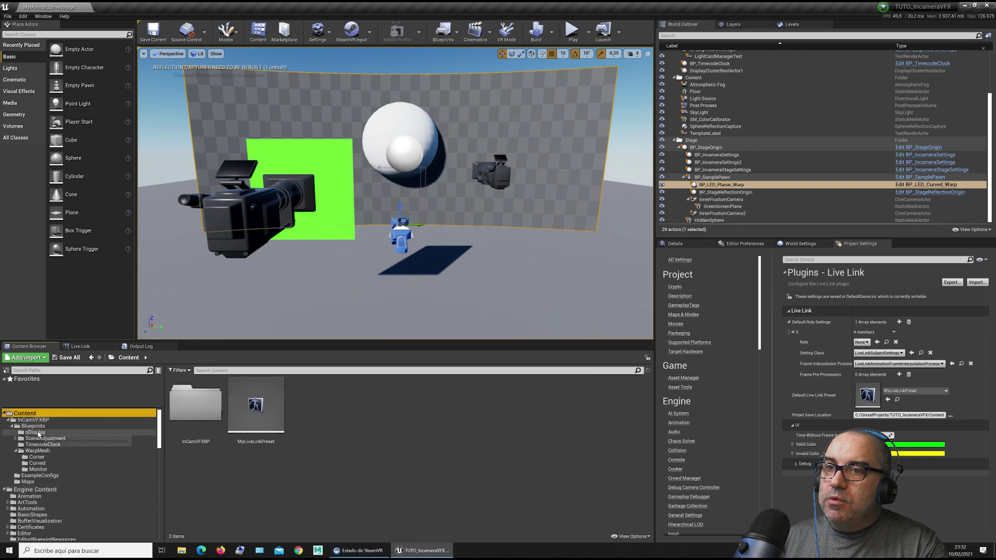
pyautogui.click(34, 426)
pyautogui.click(400, 407)
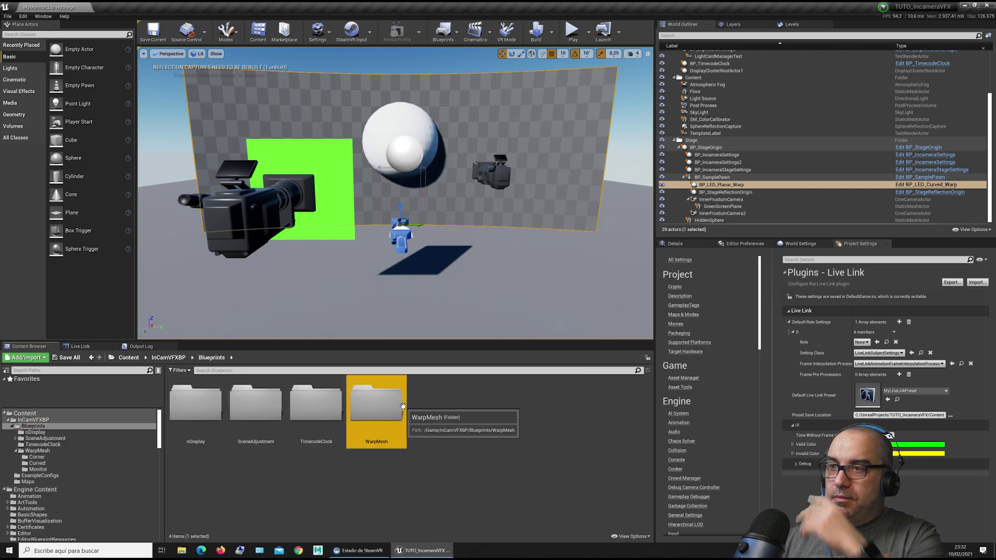
pyautogui.doubleClick(403, 406)
pyautogui.doubleClick(317, 405)
pyautogui.doubleClick(189, 404)
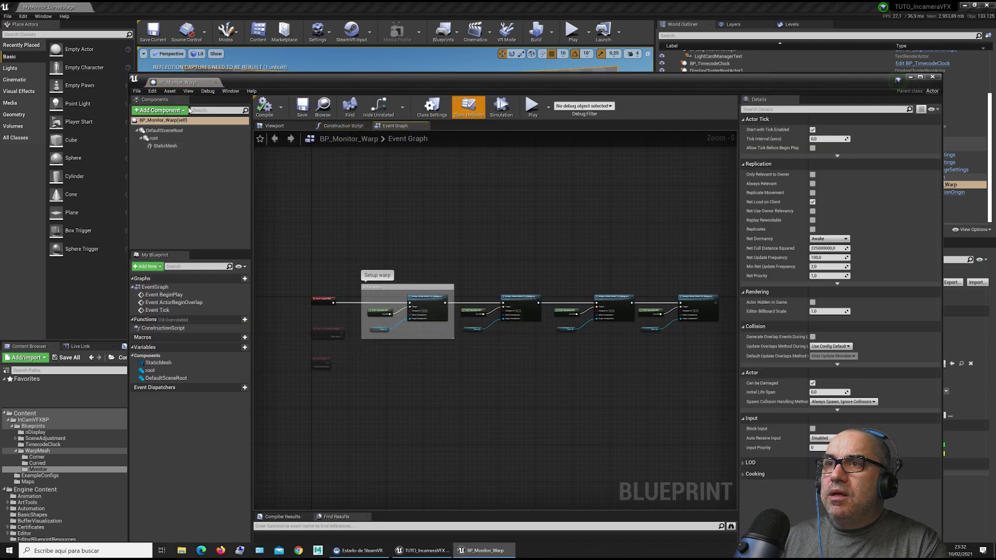
# Examine the StaticMesh plane's proportions in BP_Monitor_Warp's 3D view, and close the blueprint editor.
pyautogui.moveTo(323, 82); pyautogui.dragTo(297, 30)
pyautogui.click(258, 74)
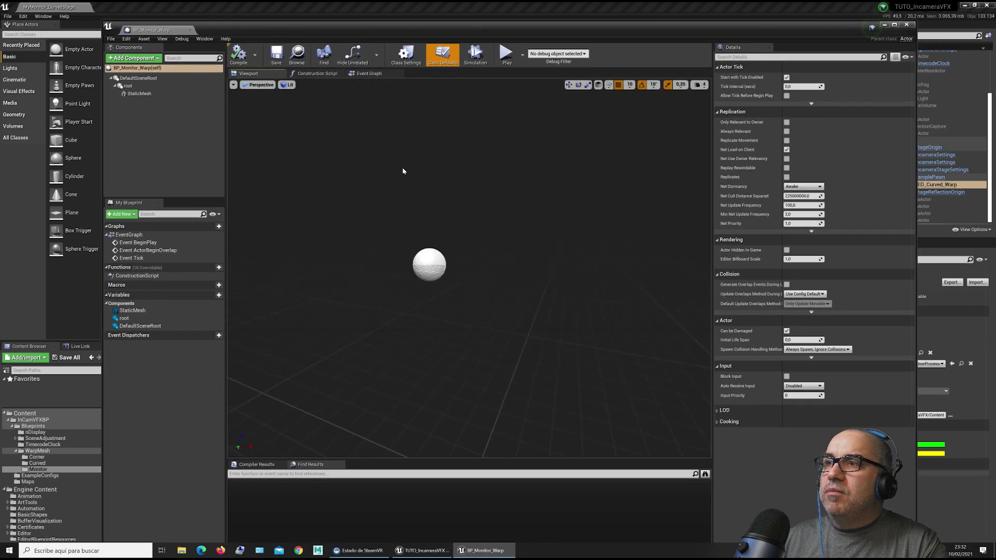
pyautogui.moveTo(470, 269); pyautogui.dragTo(596, 280, button='right')
pyautogui.click(472, 236)
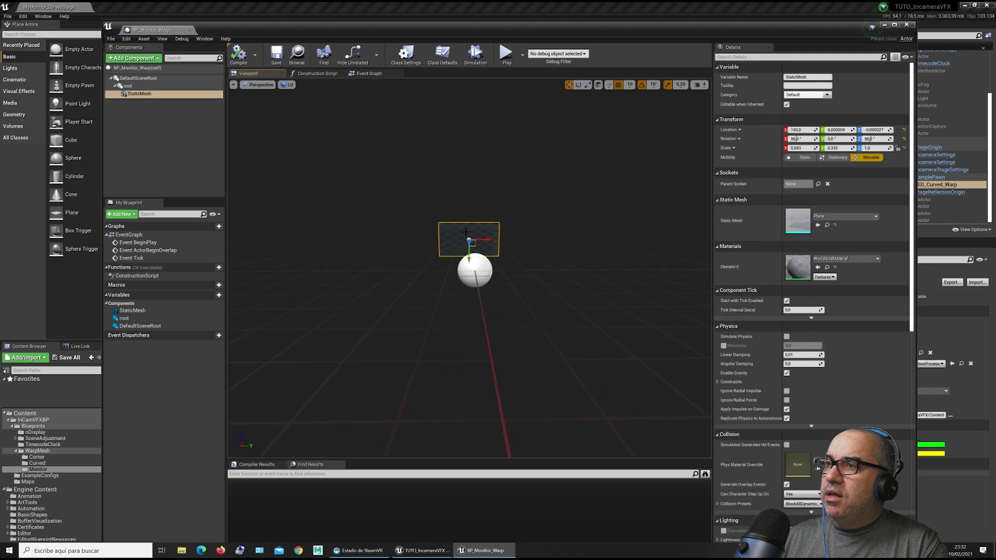
pyautogui.press('f')
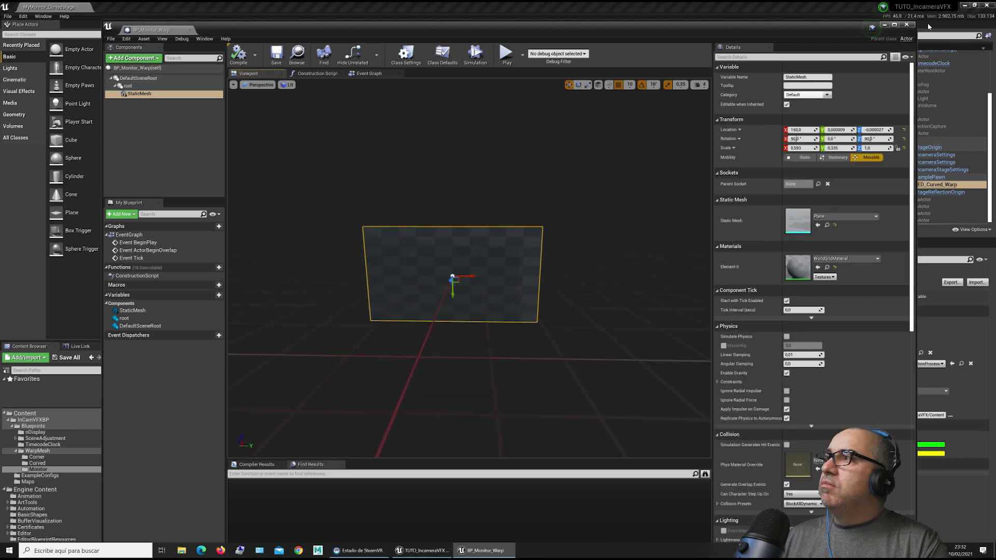
pyautogui.click(907, 25)
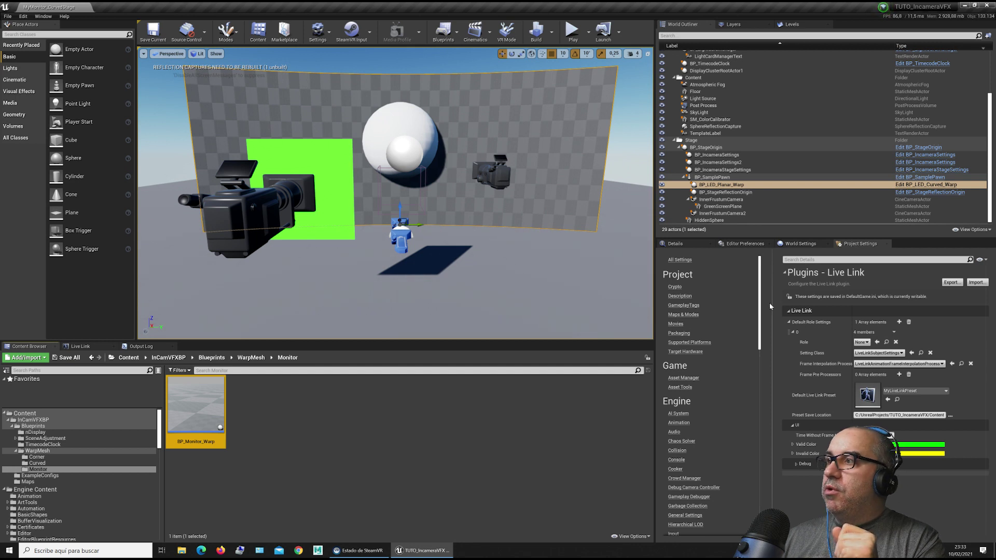
# Assign the SteamVR tracker as the Live Link subject of InnerFrustumCamera2's LiveLinkComponentController.
pyautogui.click(741, 200)
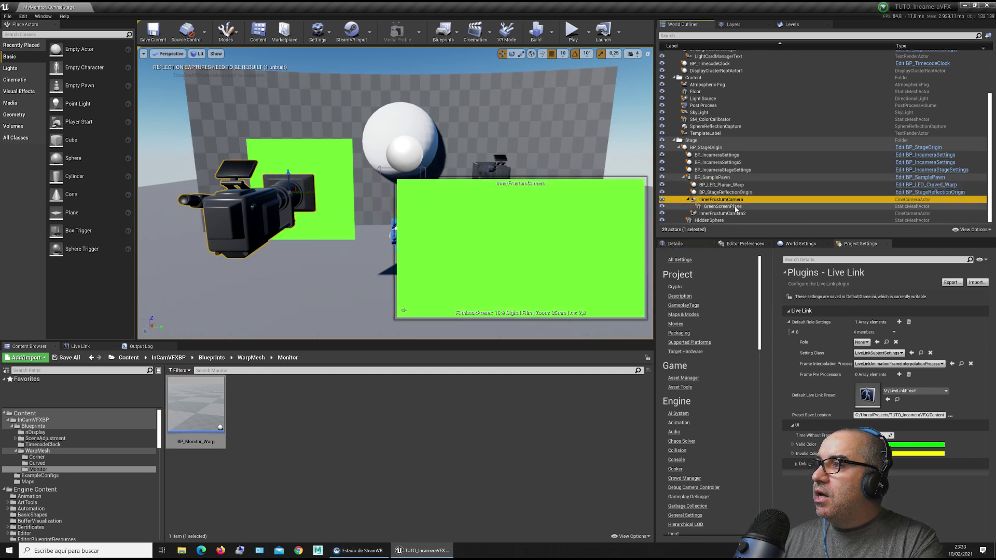
pyautogui.click(729, 214)
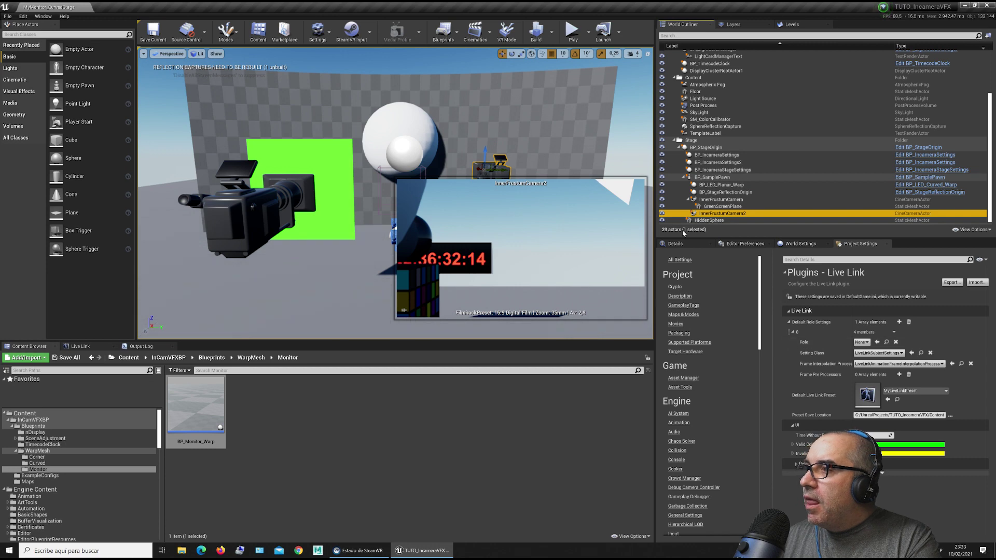
pyautogui.click(676, 243)
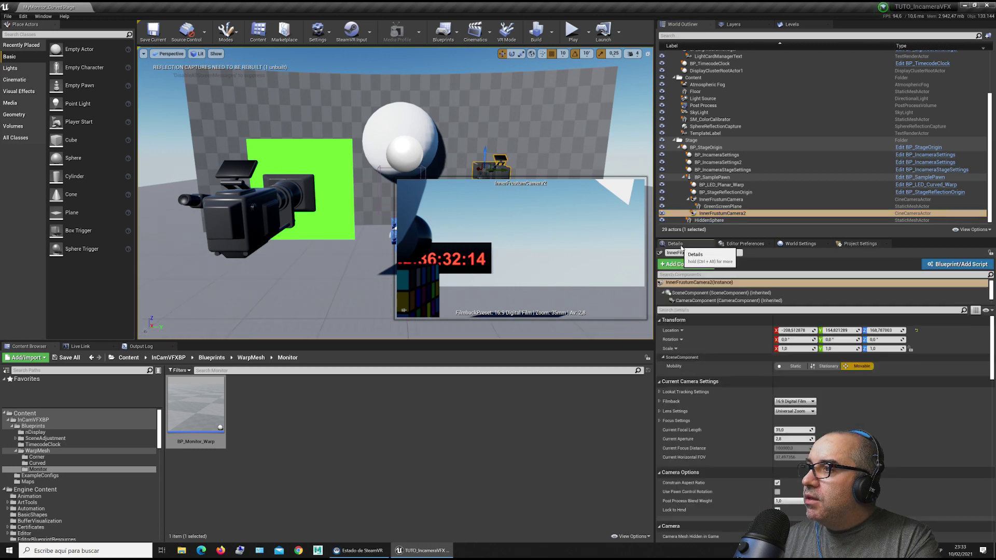
pyautogui.click(722, 213)
pyautogui.scroll(-1, 709, 300)
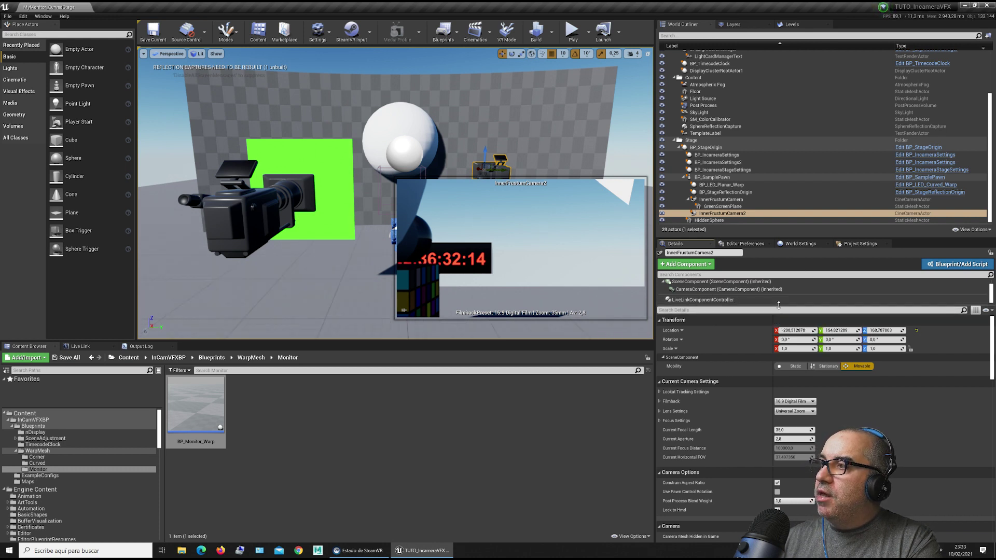
pyautogui.moveTo(778, 305); pyautogui.dragTo(768, 338)
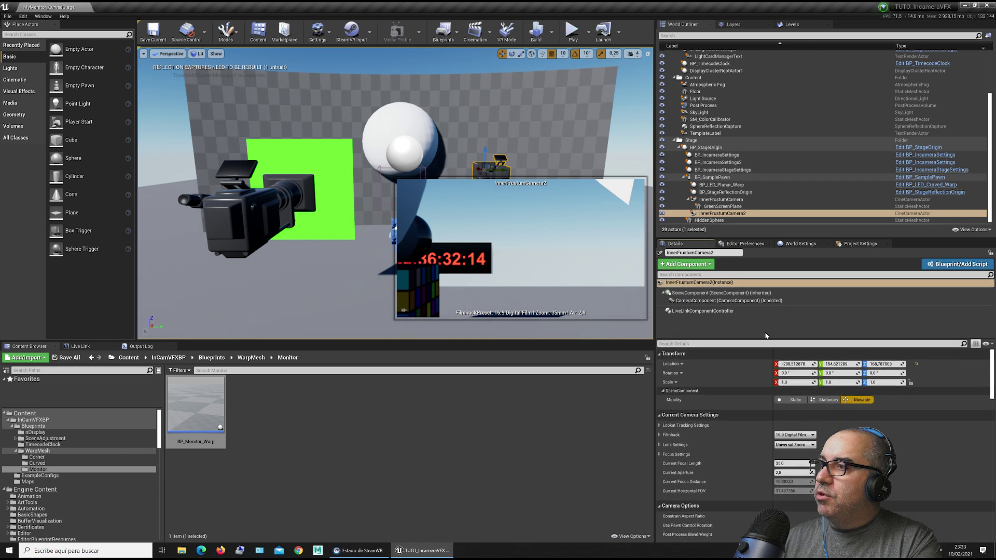
pyautogui.click(700, 283)
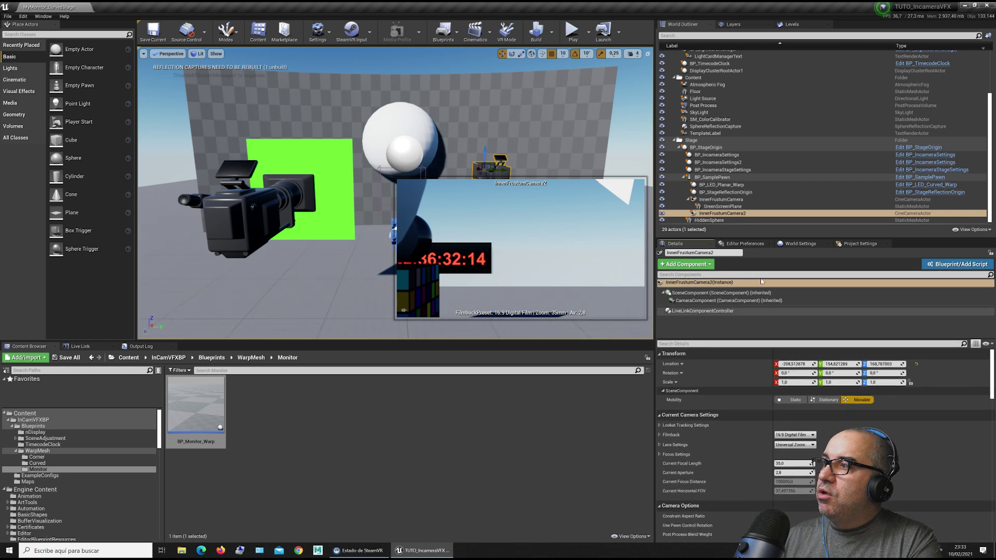
pyautogui.click(770, 213)
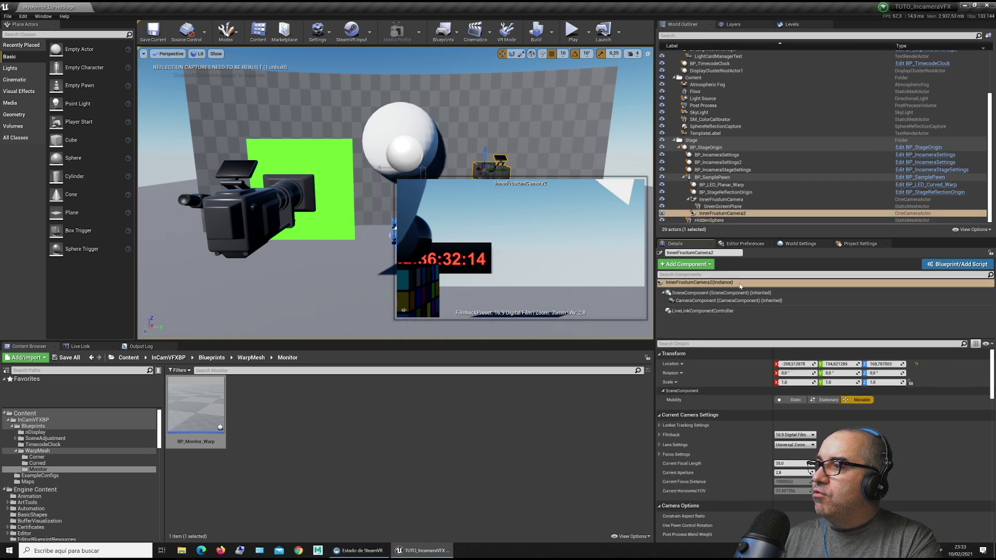
pyautogui.click(720, 311)
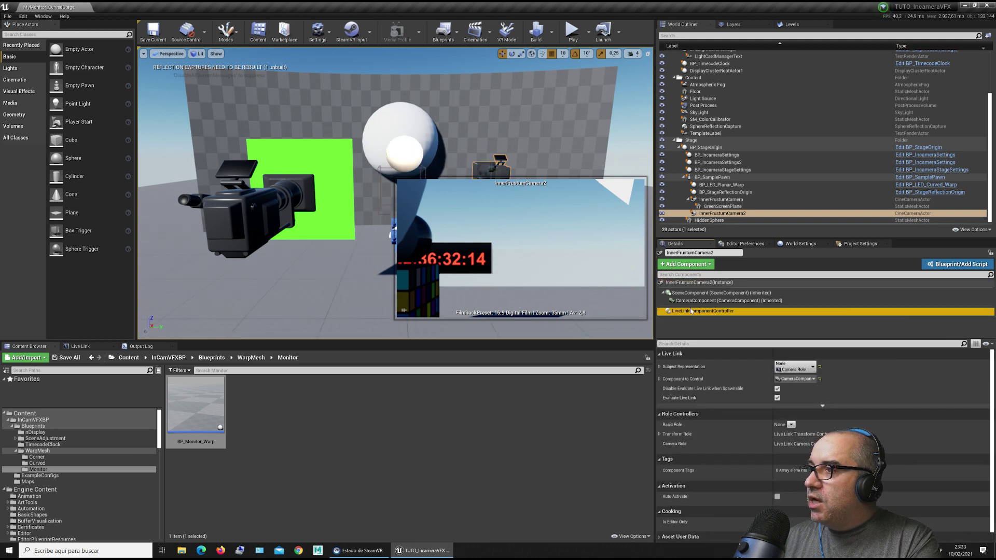
pyautogui.click(813, 369)
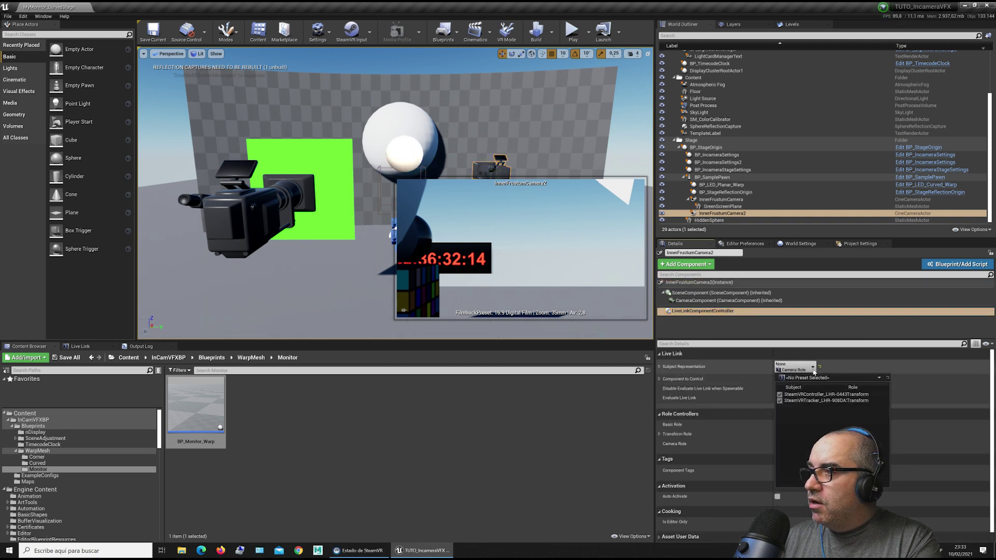
pyautogui.click(807, 401)
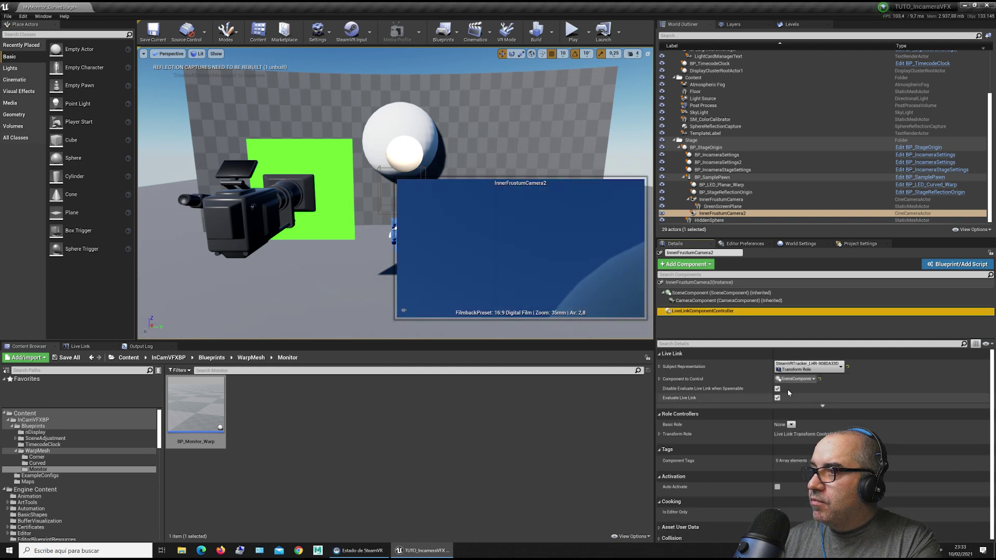
# Check the location of InnerFrustumCamera2's SceneComponent in world coordinates, and return its location type to relative.
pyautogui.moveTo(339, 203); pyautogui.dragTo(339, 210)
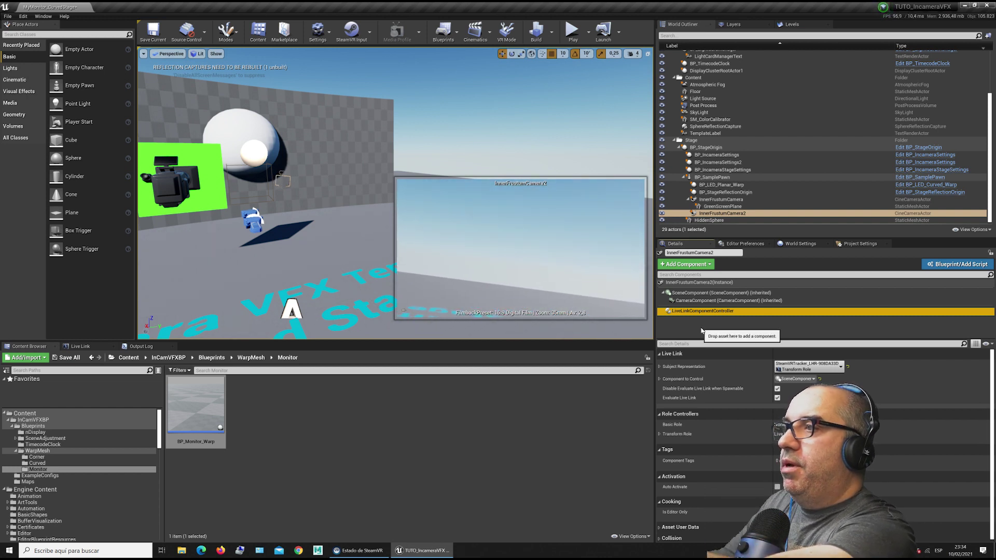
pyautogui.click(696, 301)
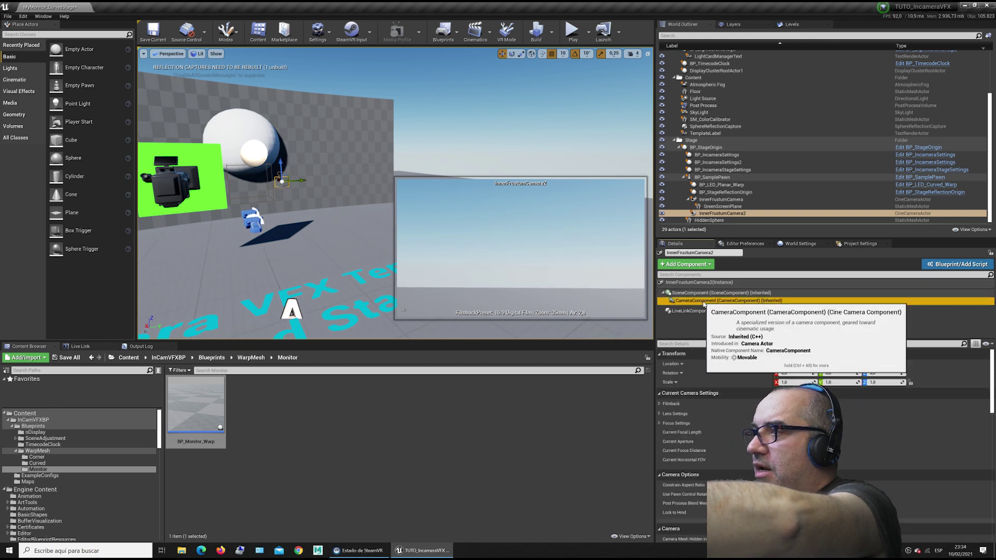
pyautogui.click(733, 293)
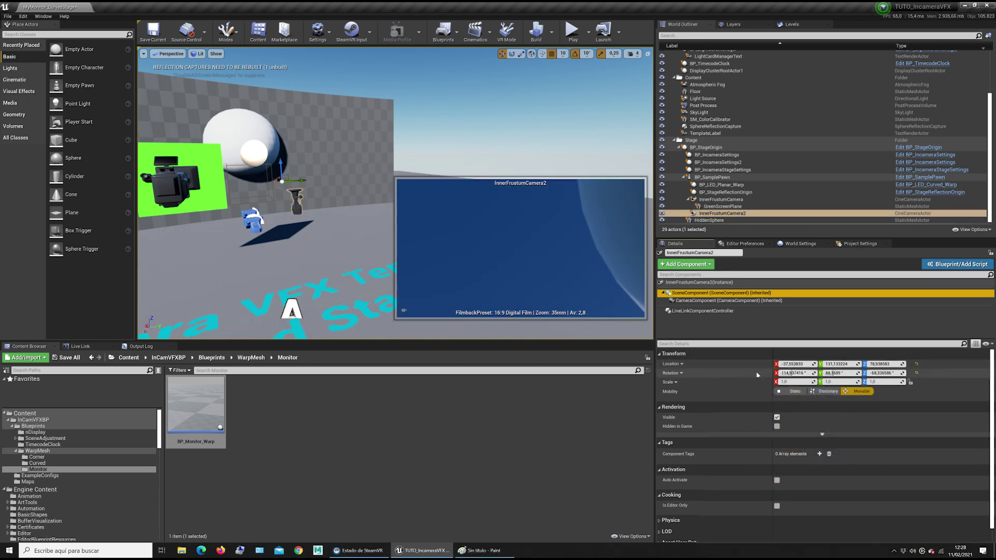
pyautogui.click(679, 364)
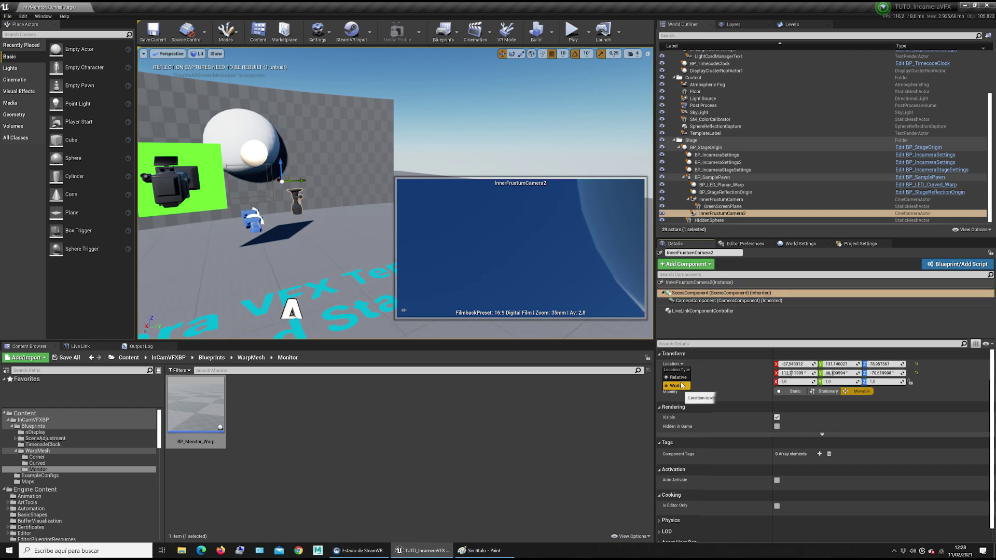
pyautogui.click(682, 385)
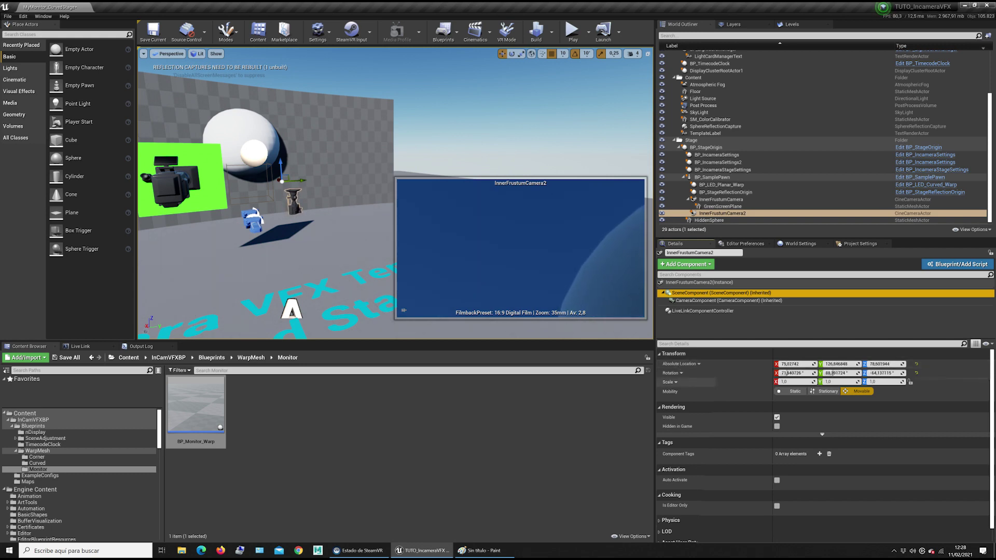
pyautogui.click(679, 364)
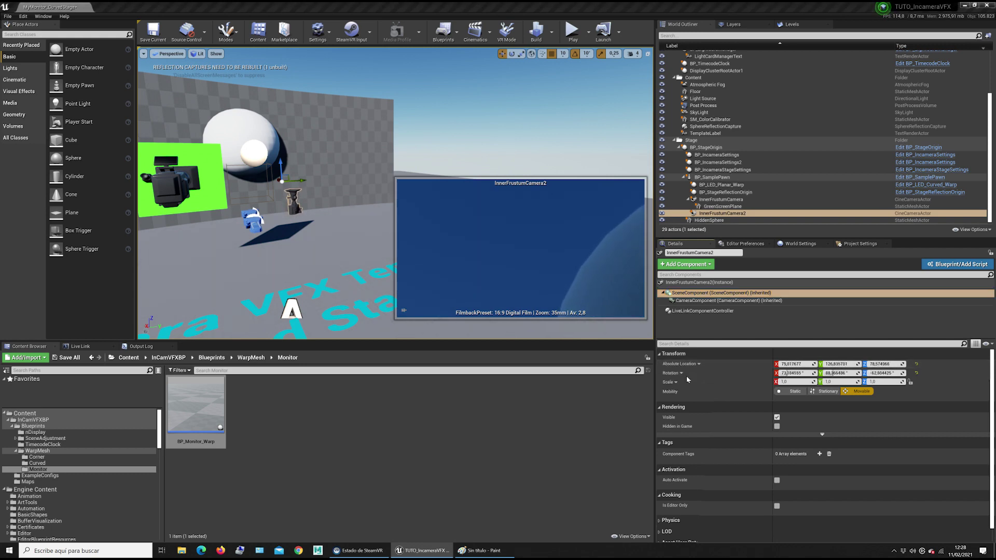
pyautogui.click(480, 550)
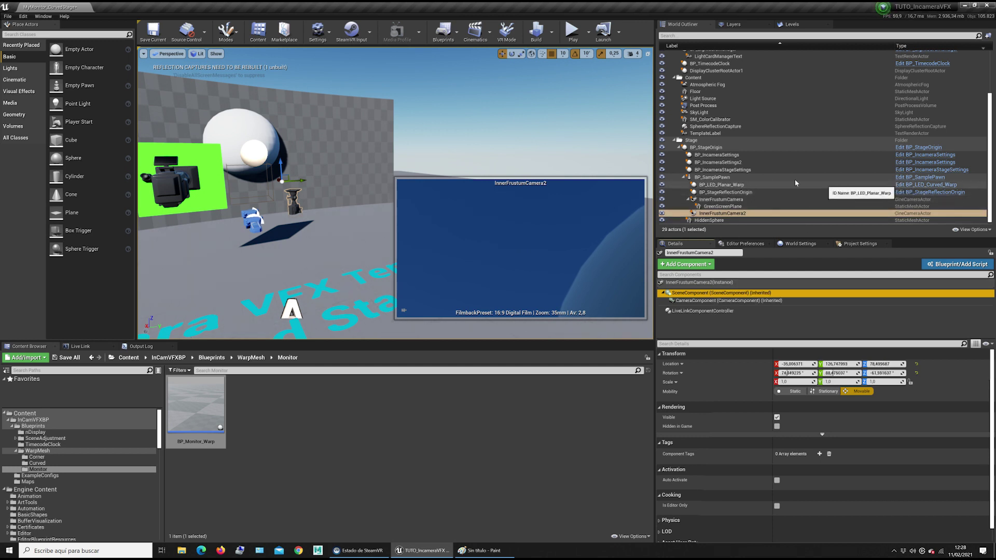
# Open the BP_Monitor_Warp blueprint in its 3D view with the StaticMesh plane selected.
pyautogui.click(211, 407)
pyautogui.doubleClick(211, 408)
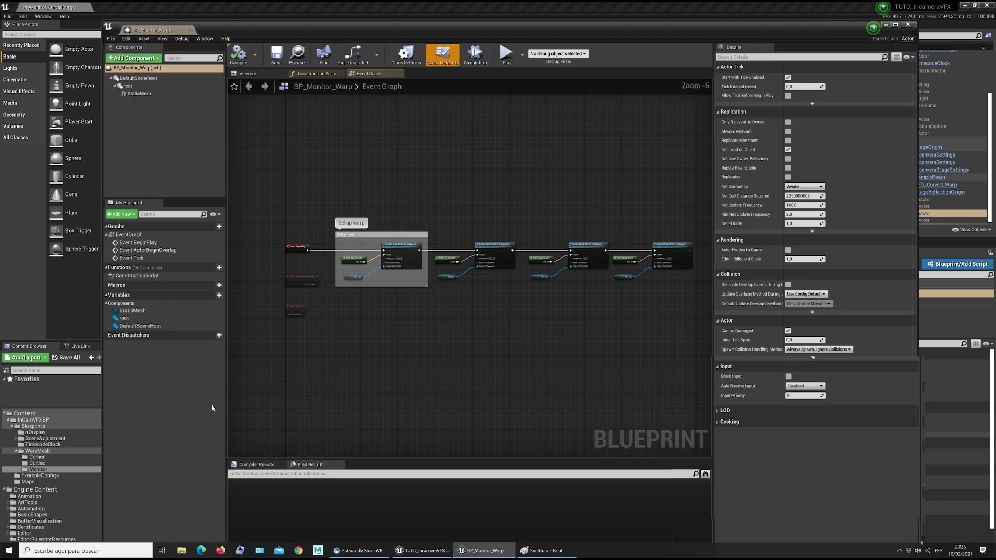
pyautogui.click(248, 73)
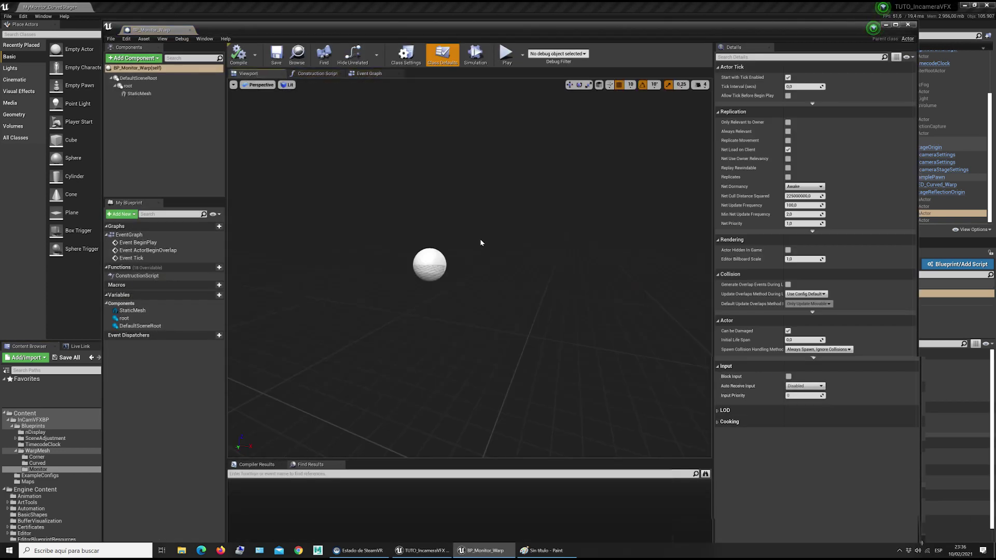
pyautogui.moveTo(449, 264); pyautogui.dragTo(511, 257, button='right')
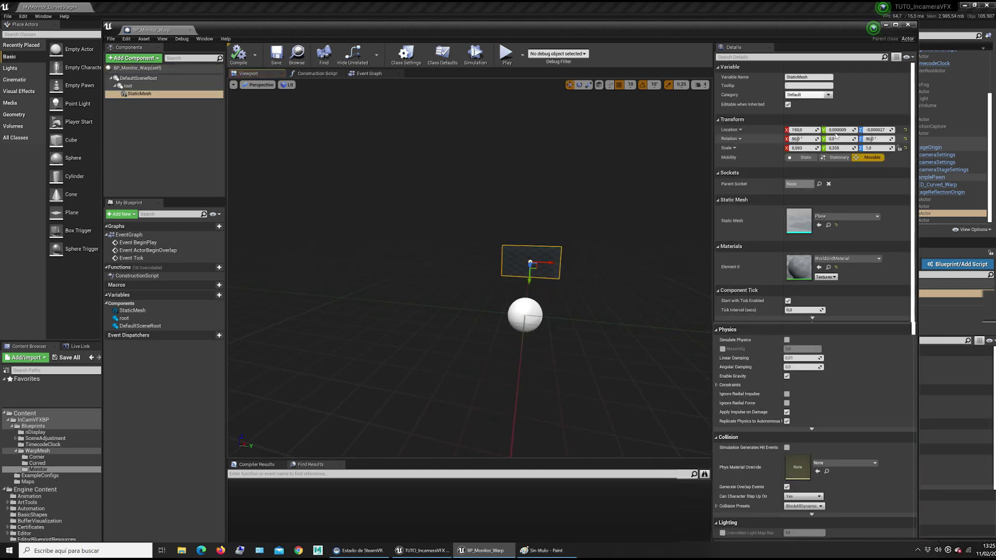
# Set the StaticMesh plane's location to X 110, Y 103, Z 108, and save and close BP_Monitor_Warp.
pyautogui.click(809, 130)
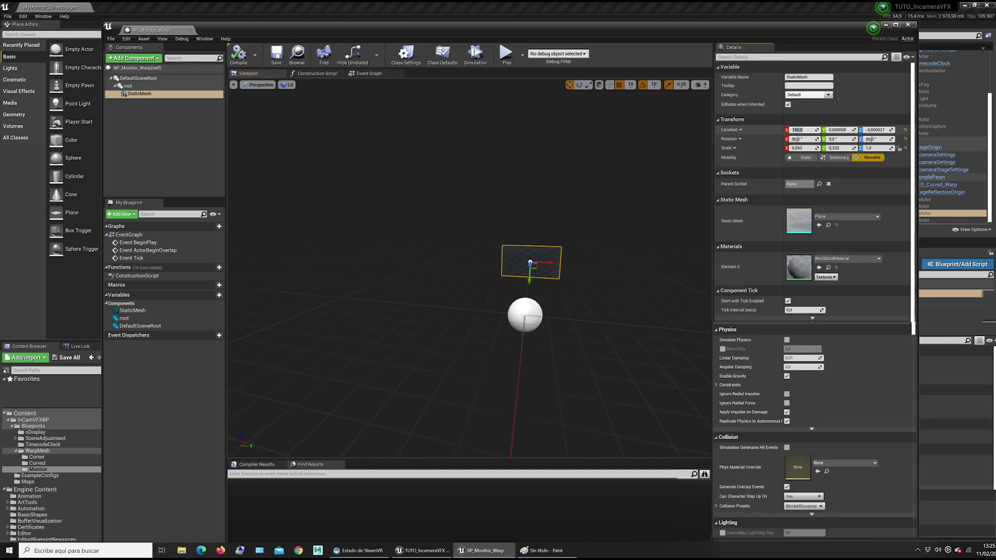
pyautogui.click(547, 550)
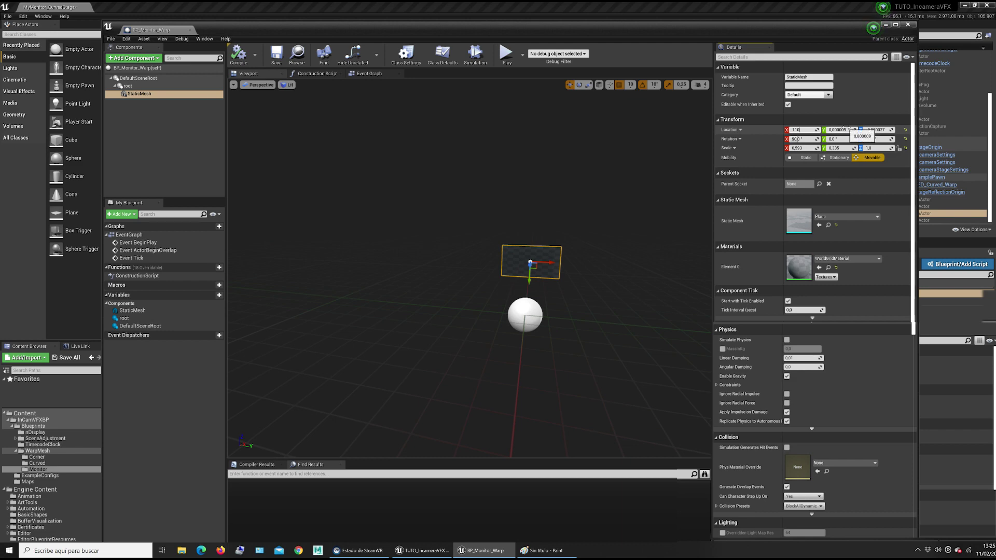
pyautogui.press('Return')
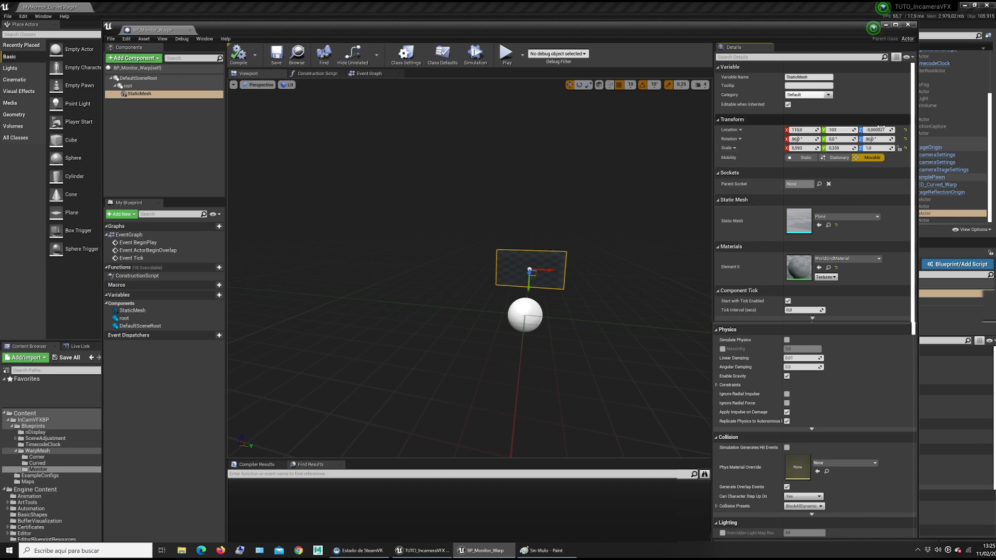
pyautogui.press('Tab')
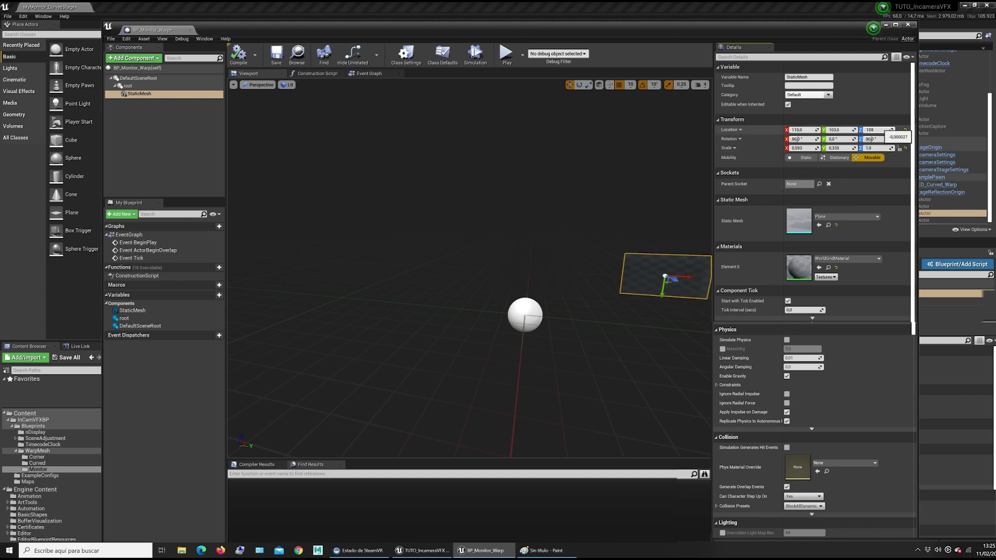
pyautogui.press('Return')
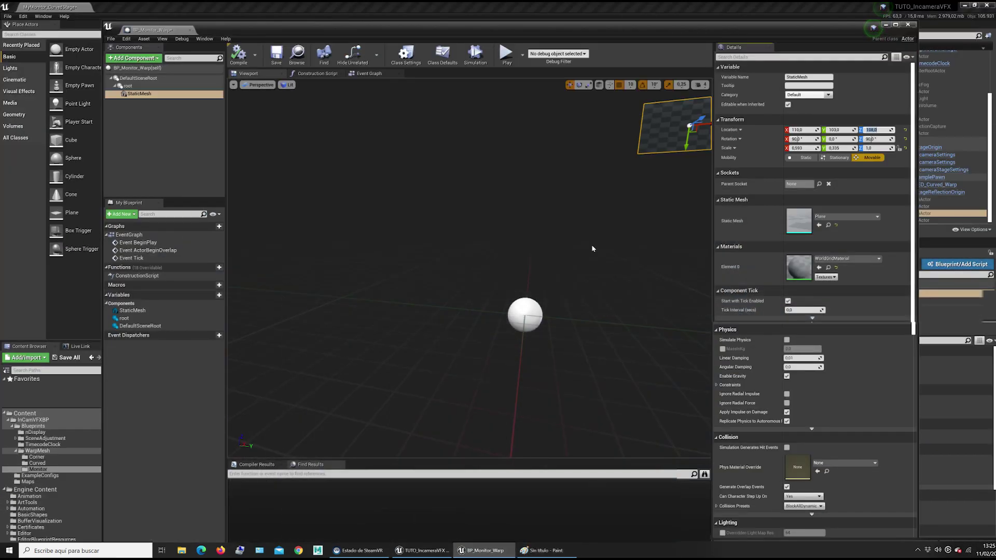
pyautogui.moveTo(593, 249); pyautogui.dragTo(566, 239, button='right')
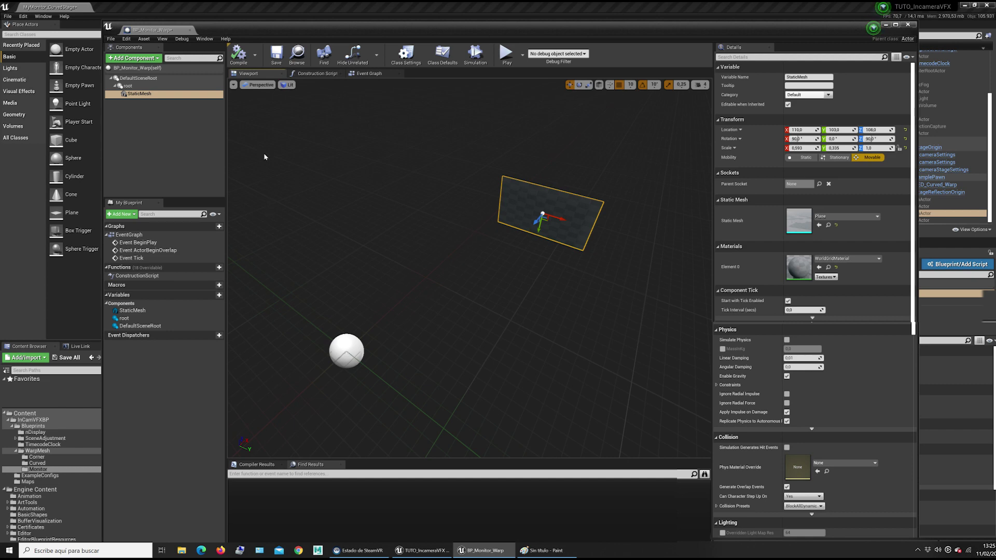
pyautogui.click(277, 54)
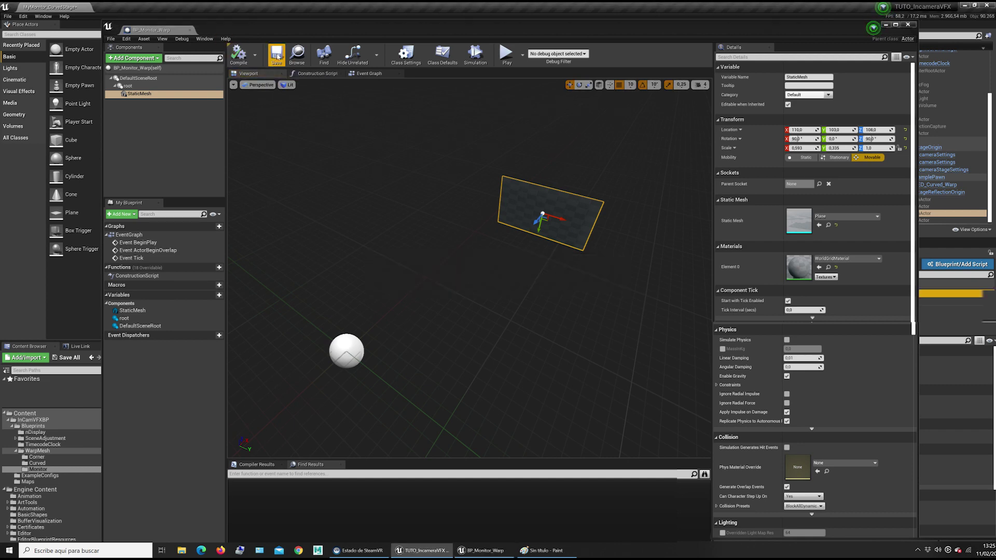
pyautogui.click(190, 30)
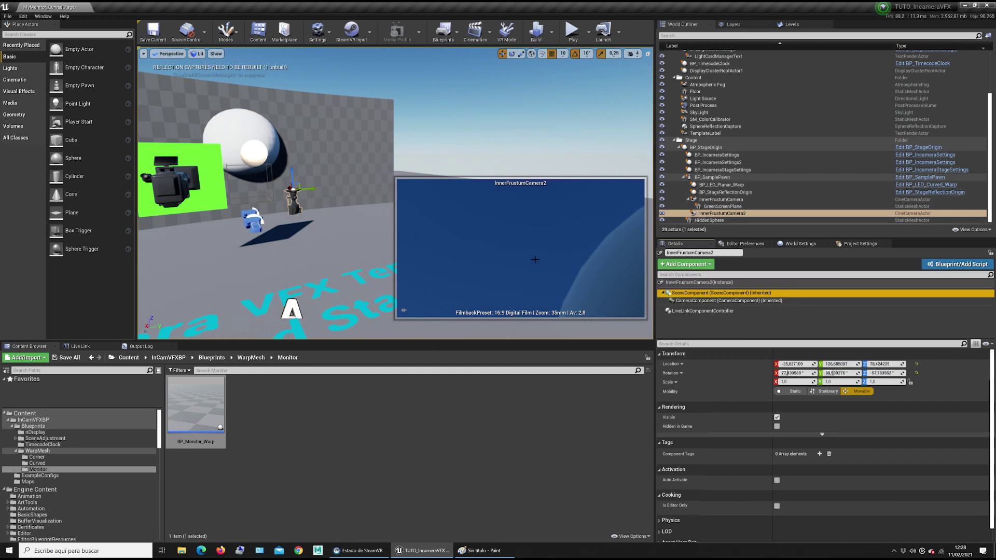
# Place a BP_Monitor_Warp actor in the level at location 0, 0, 0 and select it in the outliner.
pyautogui.moveTo(192, 403); pyautogui.dragTo(306, 260)
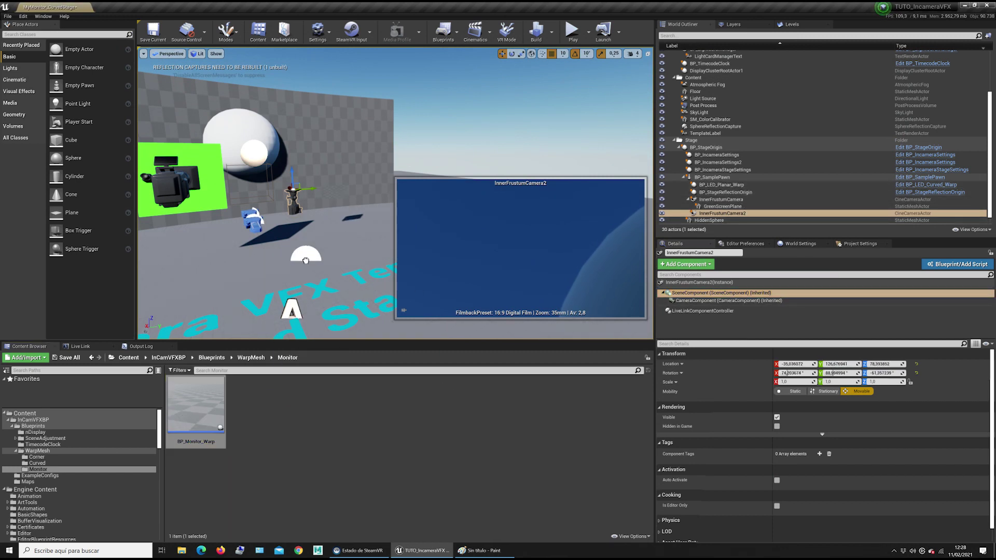
pyautogui.moveTo(306, 260); pyautogui.dragTo(306, 260)
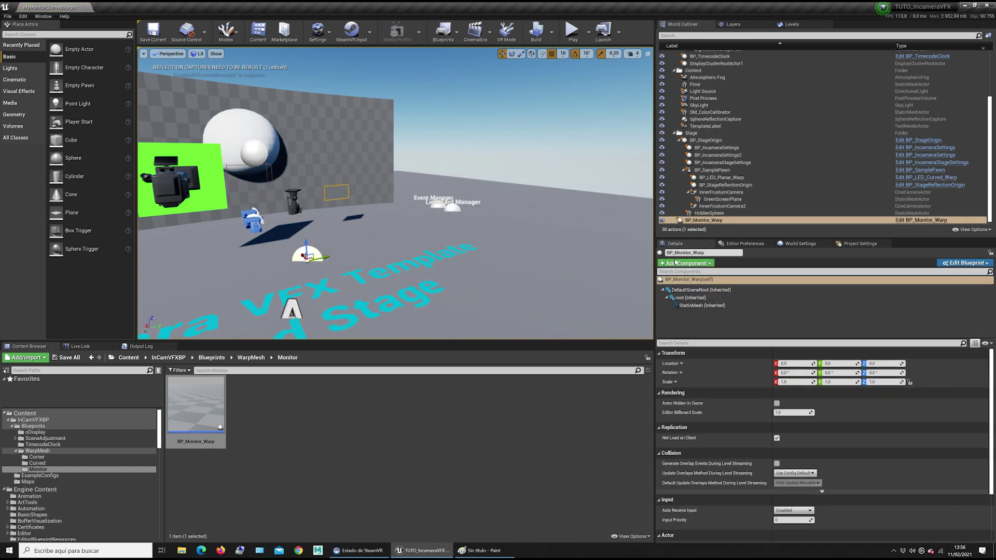
pyautogui.click(721, 221)
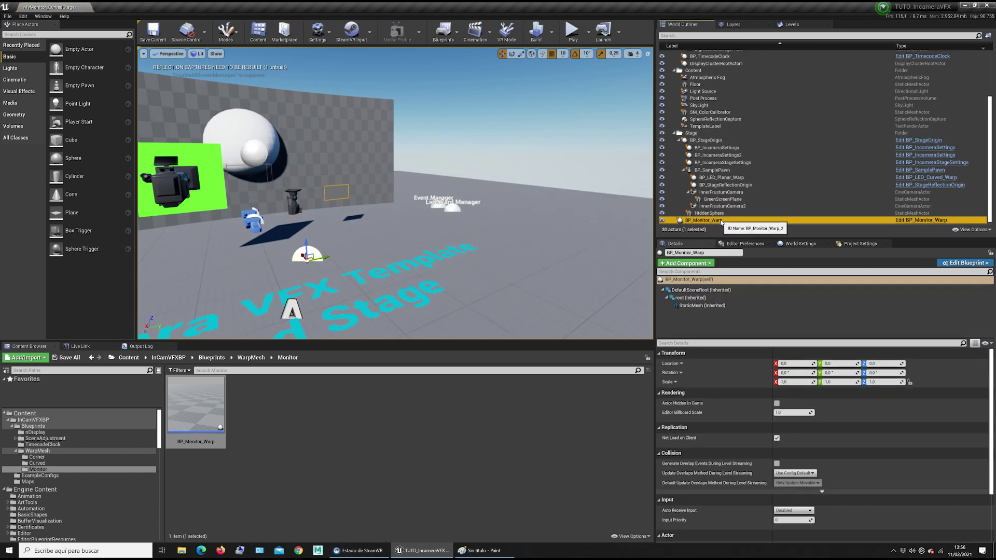
# Attach BP_Monitor_Warp to BP_SamplePawn and delete BP_LED_Planar_Warp from the stage.
pyautogui.moveTo(721, 222); pyautogui.dragTo(722, 172)
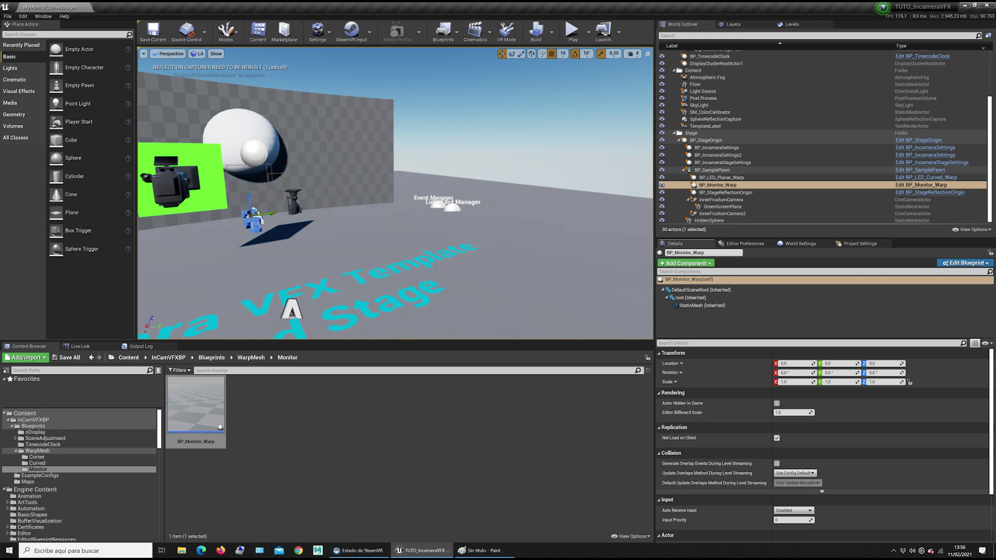
pyautogui.click(732, 177)
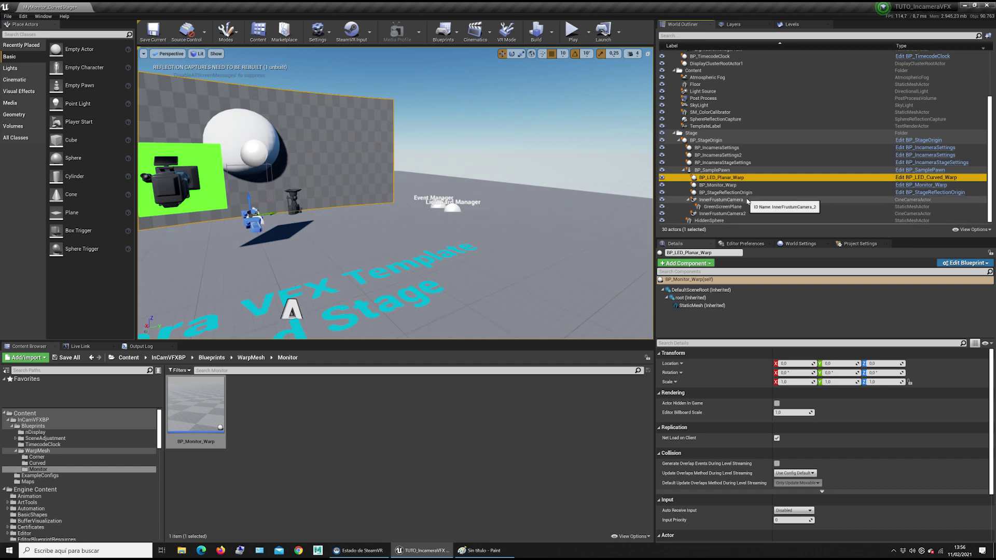
pyautogui.press('Delete')
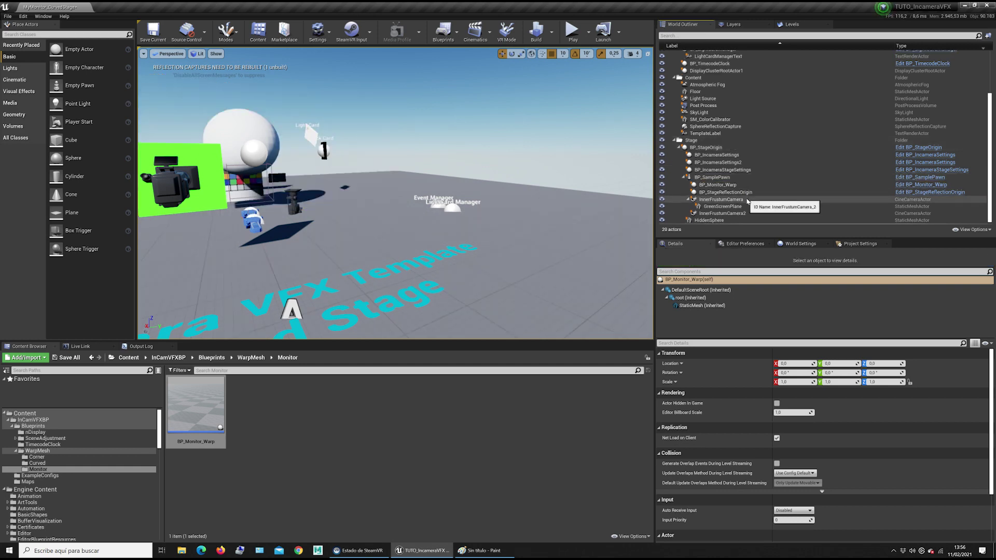
# Examine BP_Monitor_Warp, InnerFrustumCamera and InnerFrustumCamera2 on the stage, including their positions and camera previews.
pyautogui.moveTo(599, 231); pyautogui.dragTo(600, 232, button='right')
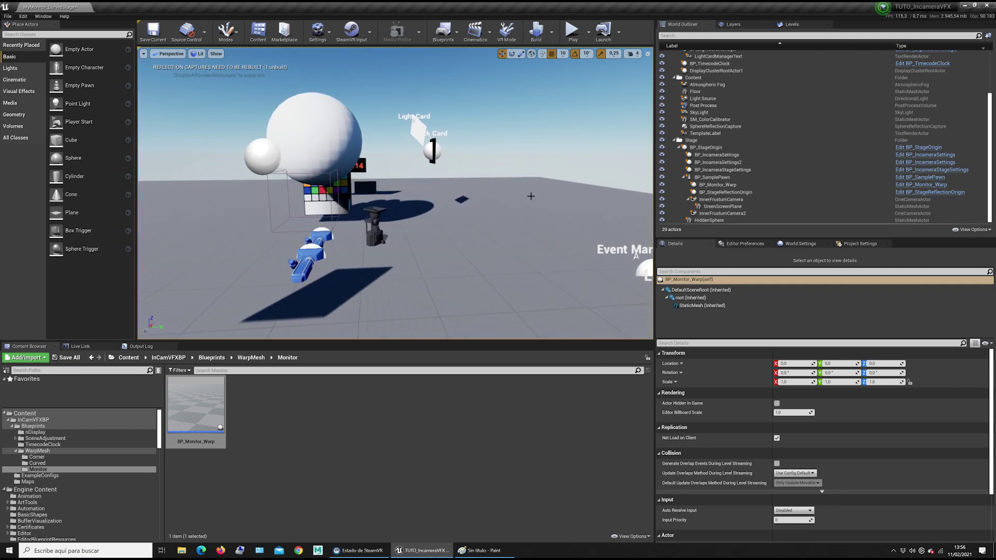
pyautogui.click(718, 185)
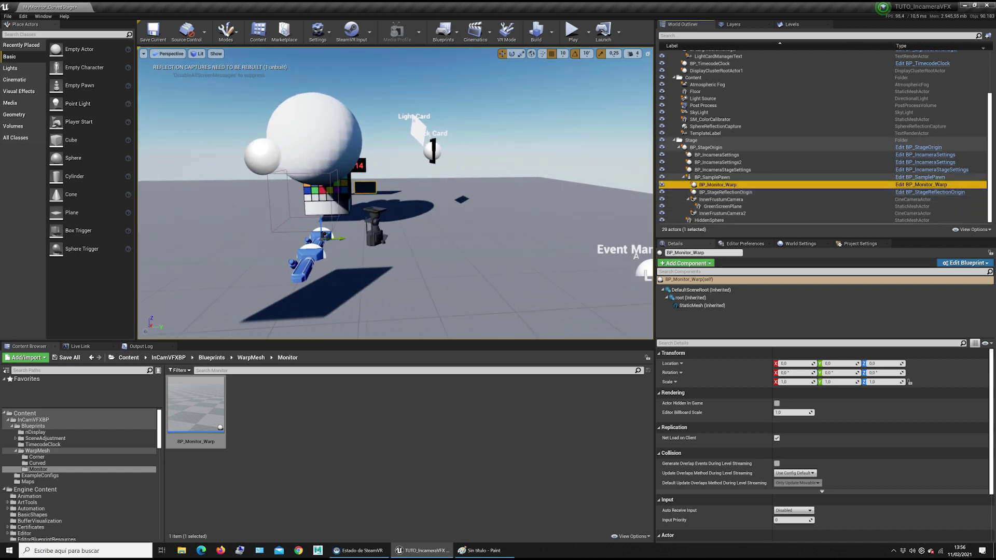
pyautogui.press('f')
pyautogui.moveTo(396, 193); pyautogui.dragTo(395, 193, button='right')
pyautogui.moveTo(479, 226); pyautogui.dragTo(454, 241, button='right')
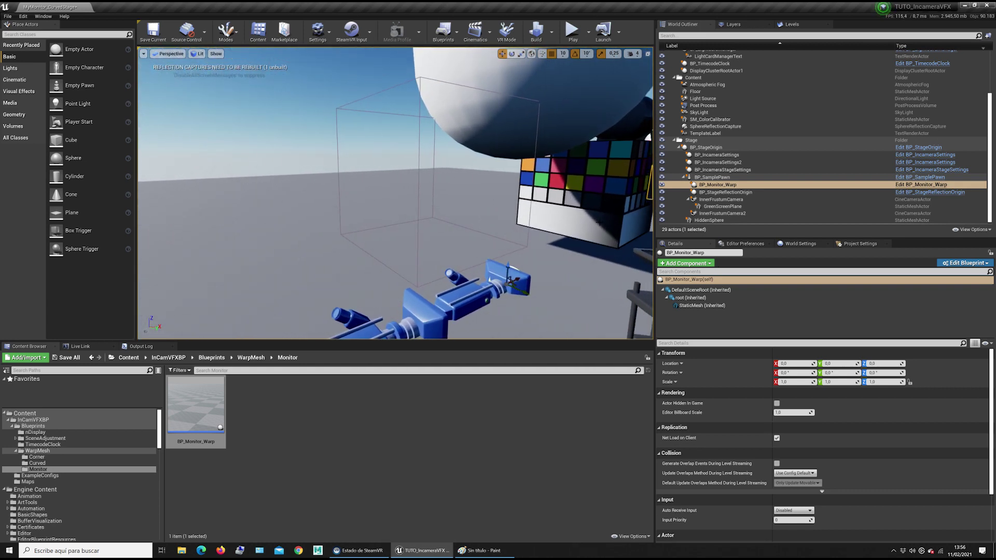
pyautogui.click(720, 199)
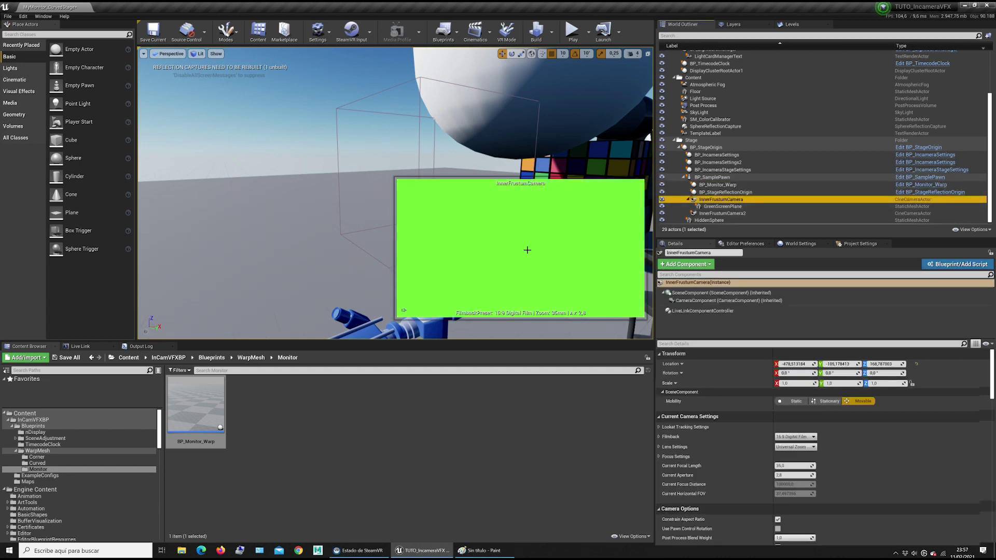
pyautogui.click(721, 214)
pyautogui.press('f')
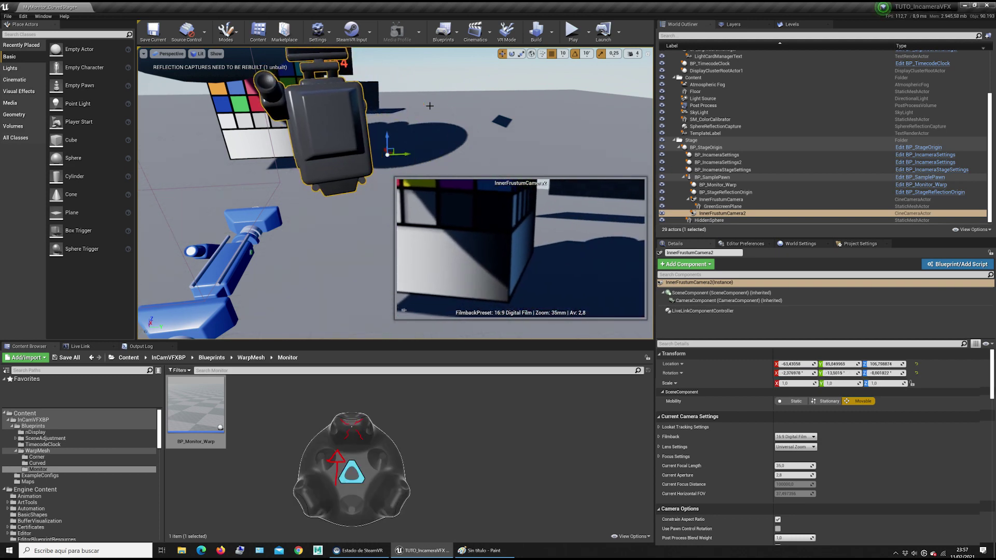
pyautogui.moveTo(443, 150); pyautogui.dragTo(420, 101)
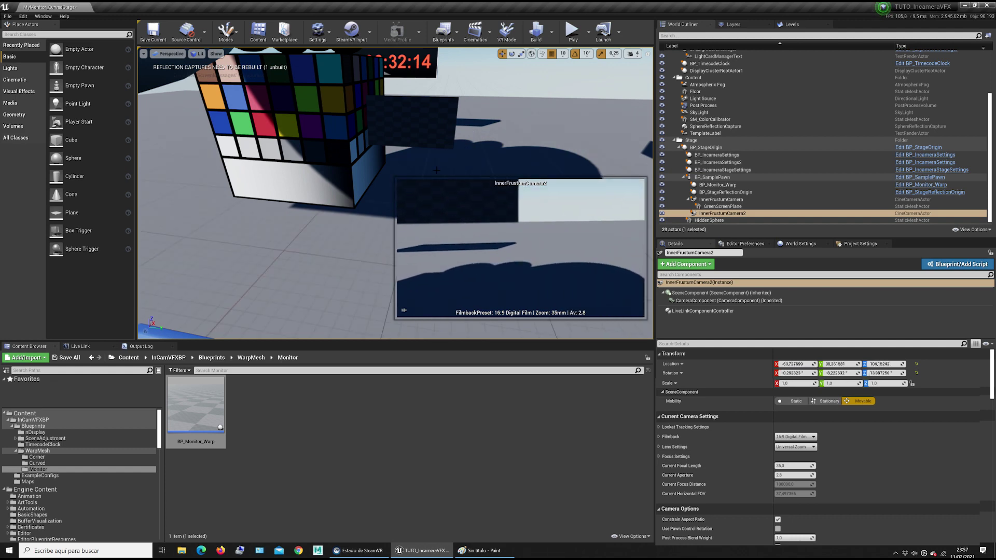
pyautogui.moveTo(436, 173); pyautogui.dragTo(412, 163)
pyautogui.moveTo(412, 163); pyautogui.dragTo(394, 222, button='right')
# Move HiddenSphere along the Y axis to about -300, clear of the cameras.
pyautogui.click(383, 210)
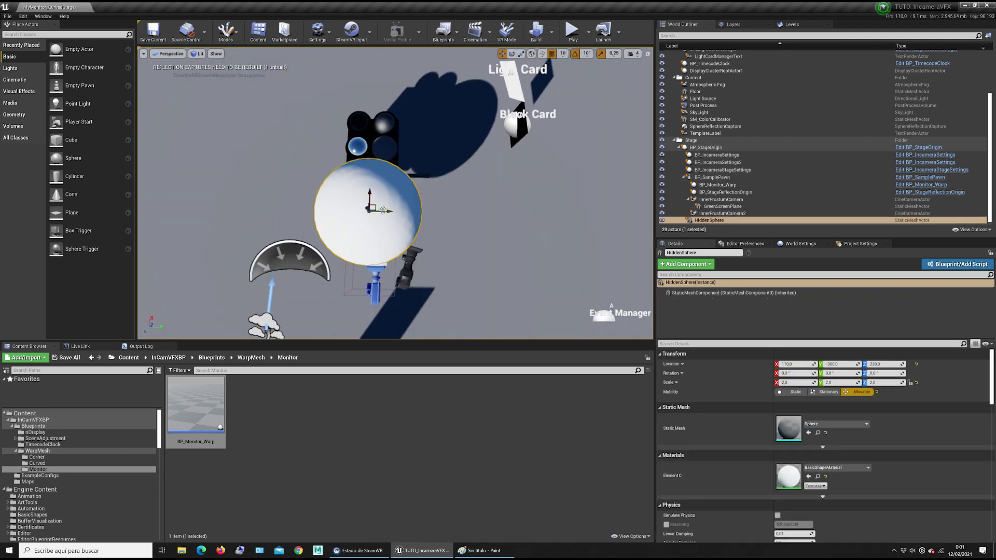
pyautogui.moveTo(371, 209); pyautogui.dragTo(285, 207)
pyautogui.scroll(5, 439, 204)
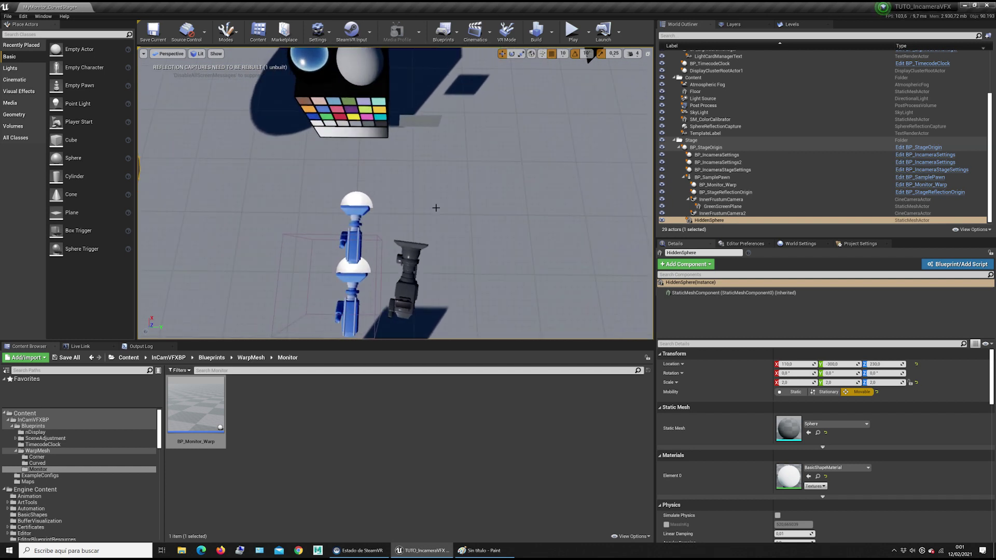
pyautogui.moveTo(434, 206); pyautogui.dragTo(435, 176, button='right')
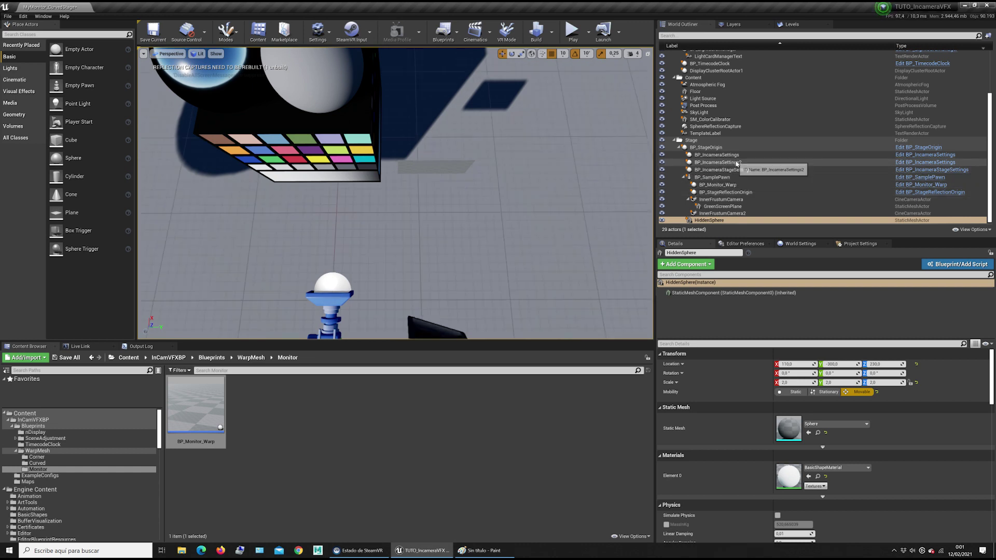
# Make InnerFrustumCamera2's Live Link controller drive CameraComponent and disable its World Transform.
pyautogui.doubleClick(722, 213)
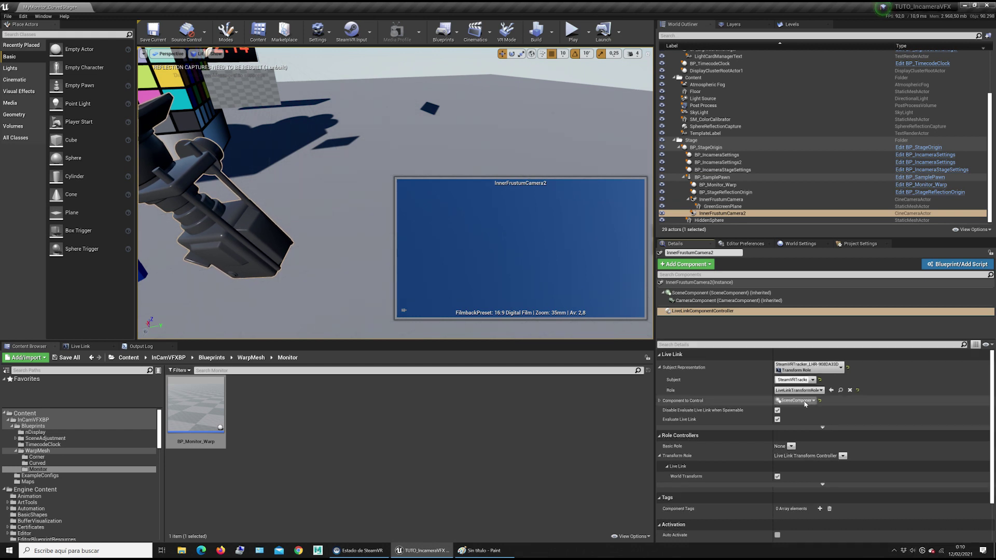
pyautogui.click(804, 401)
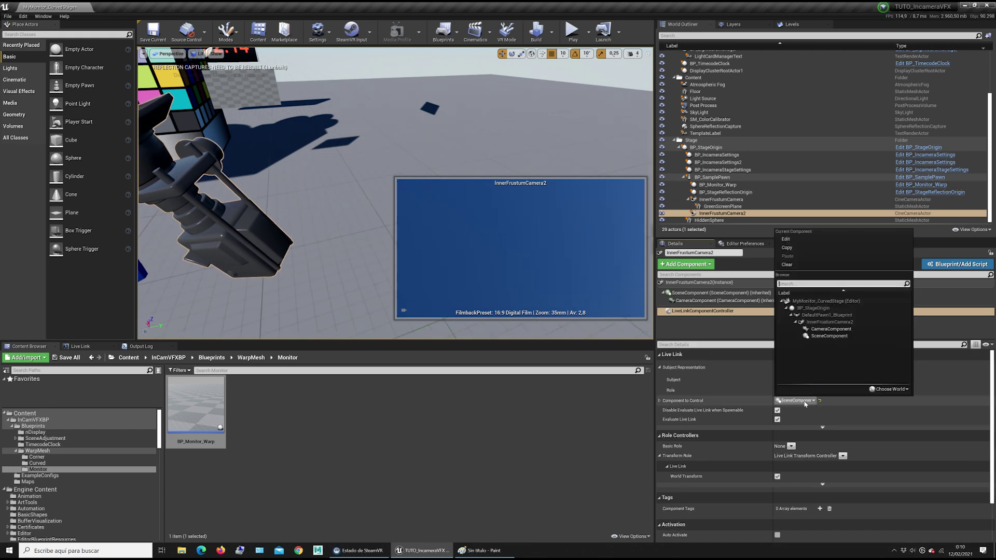
pyautogui.click(829, 330)
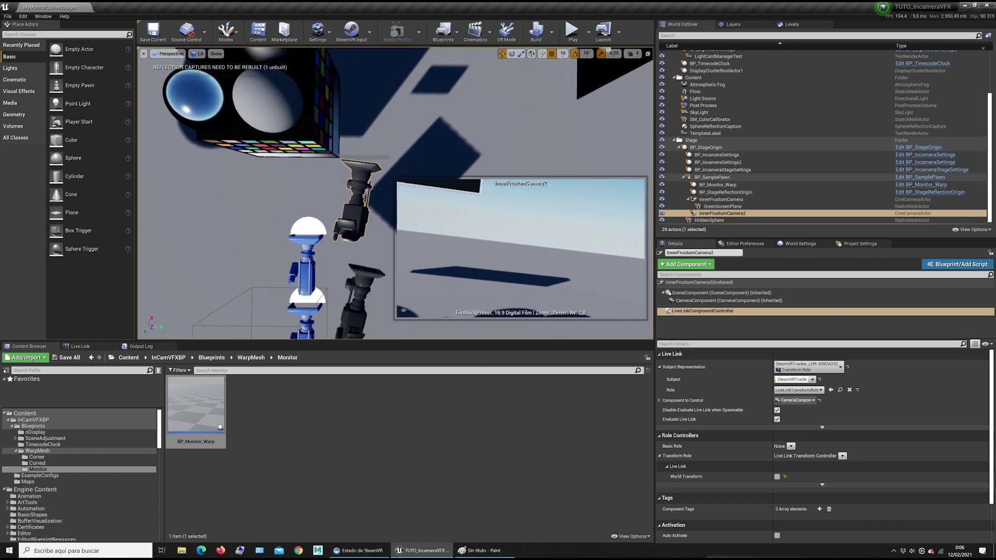
pyautogui.moveTo(354, 114); pyautogui.dragTo(354, 114, button='right')
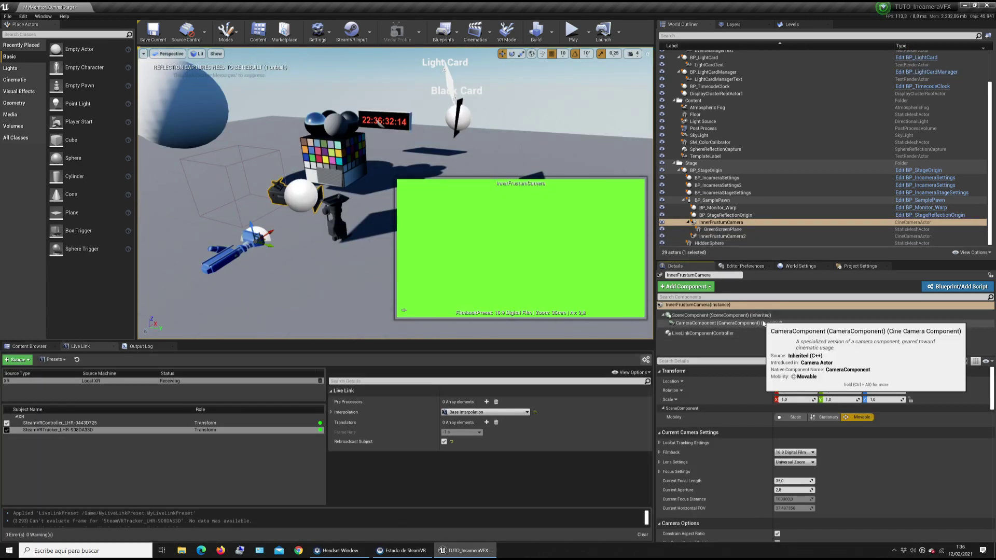
# Reset the location and rotation of InnerFrustumCamera's CameraComponent to 0.
pyautogui.click(759, 306)
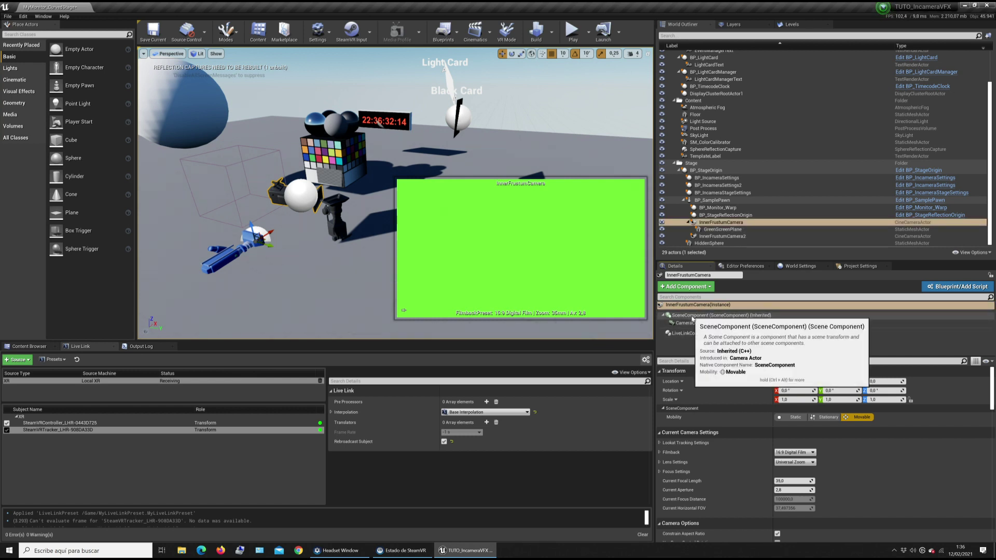
pyautogui.click(691, 315)
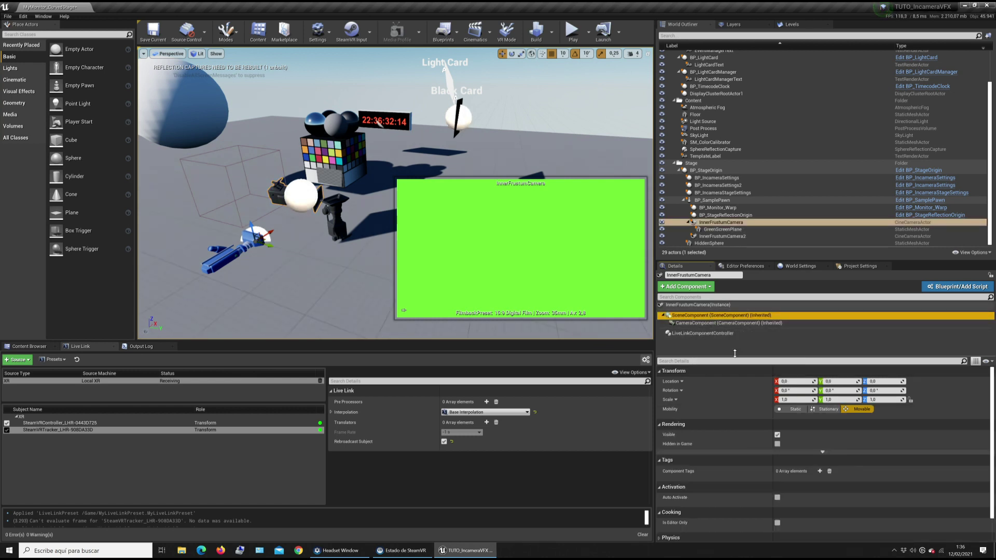
pyautogui.click(726, 323)
pyautogui.click(916, 382)
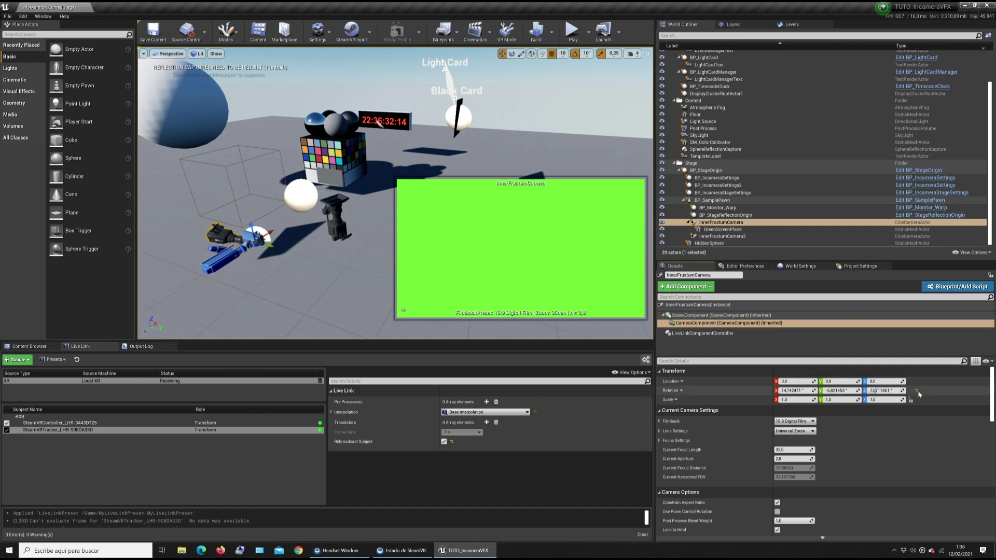
pyautogui.click(917, 391)
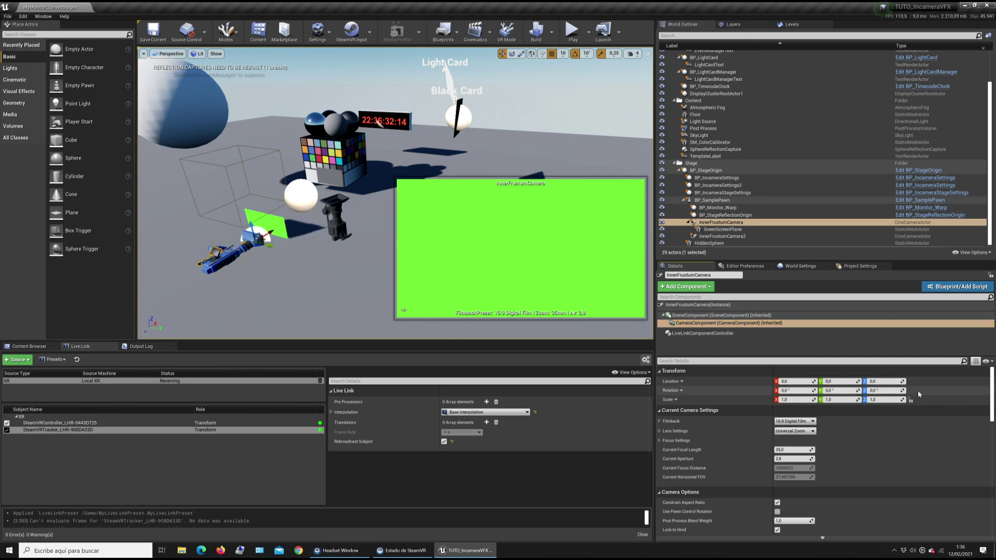
# Assign the SteamVRController subject to InnerFrustumCamera's LiveLinkComponentController.
pyautogui.click(720, 334)
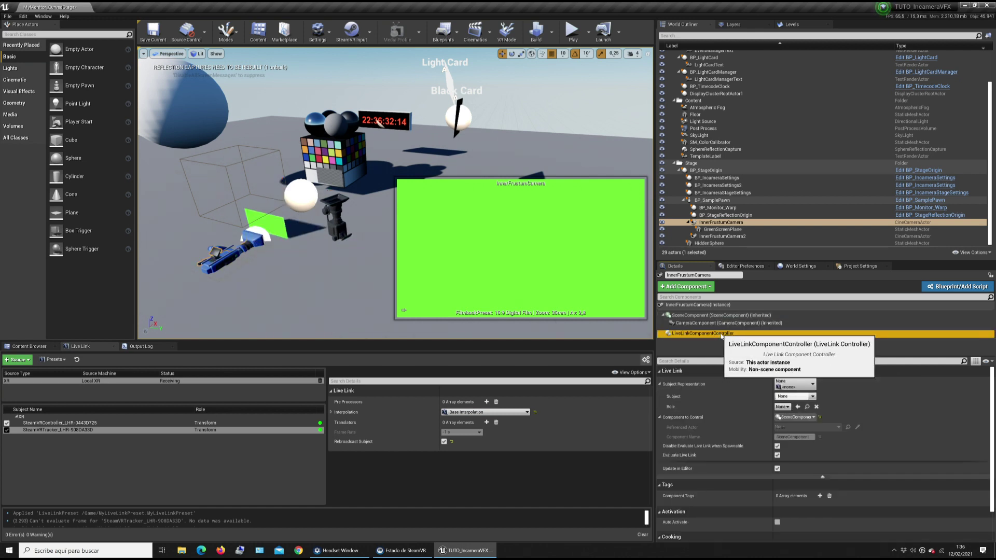
pyautogui.click(813, 384)
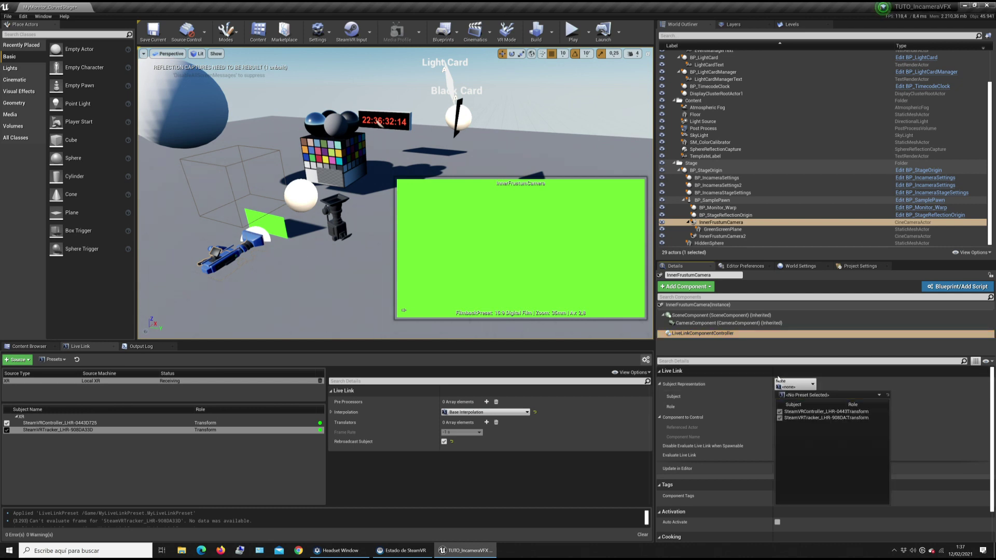
pyautogui.click(821, 412)
# Set the component controlled by InnerFrustumCamera's Live Link to CameraComponent and disable World Transform.
pyautogui.click(799, 417)
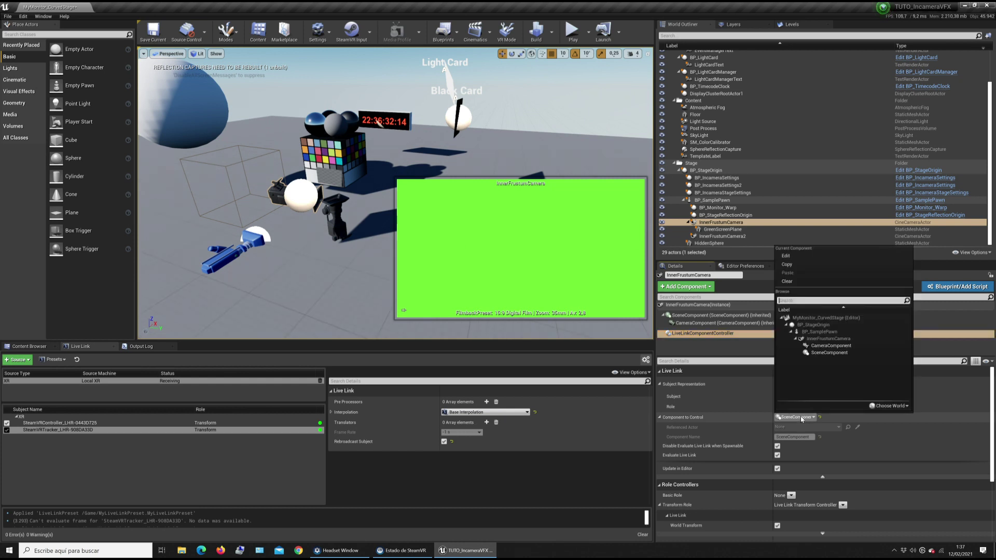
pyautogui.click(826, 346)
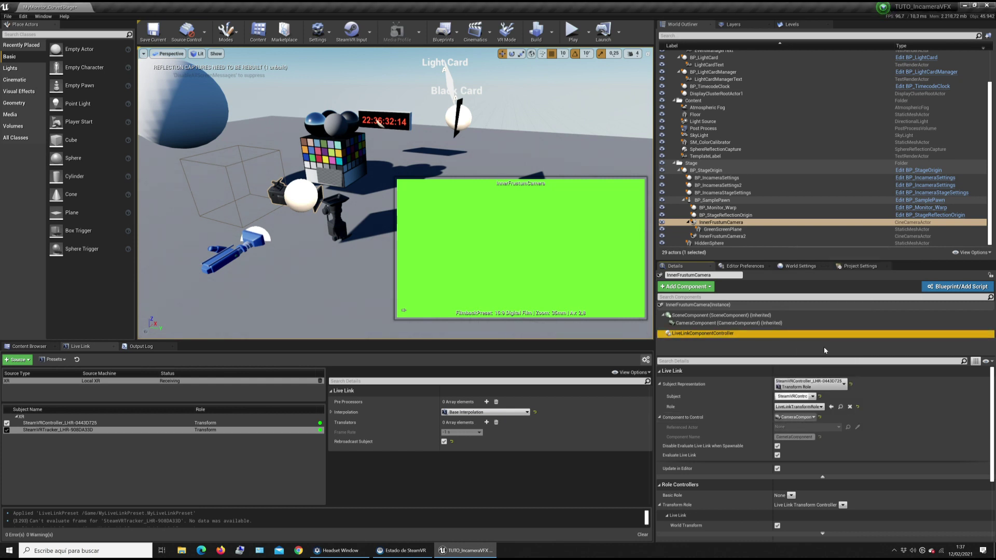
pyautogui.scroll(-1, 778, 524)
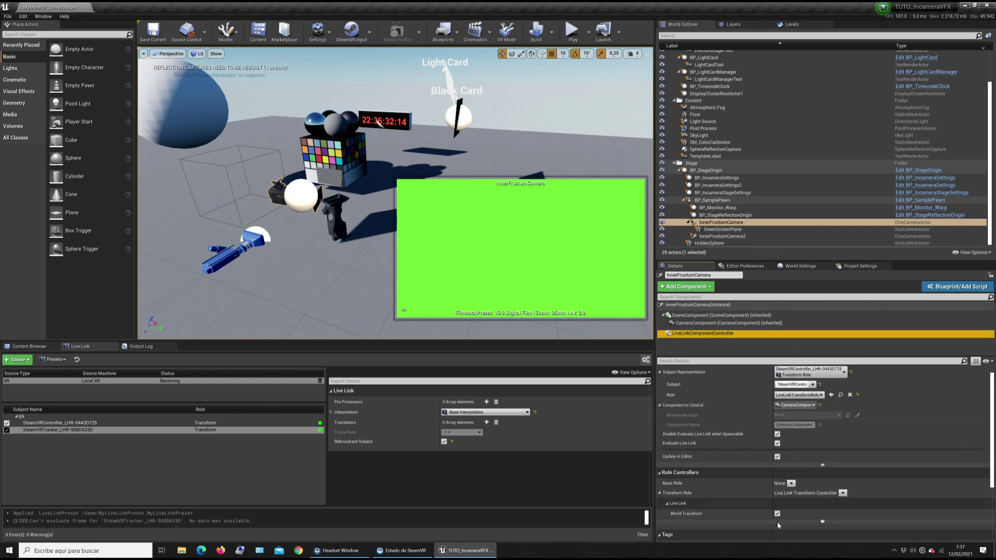
pyautogui.click(777, 514)
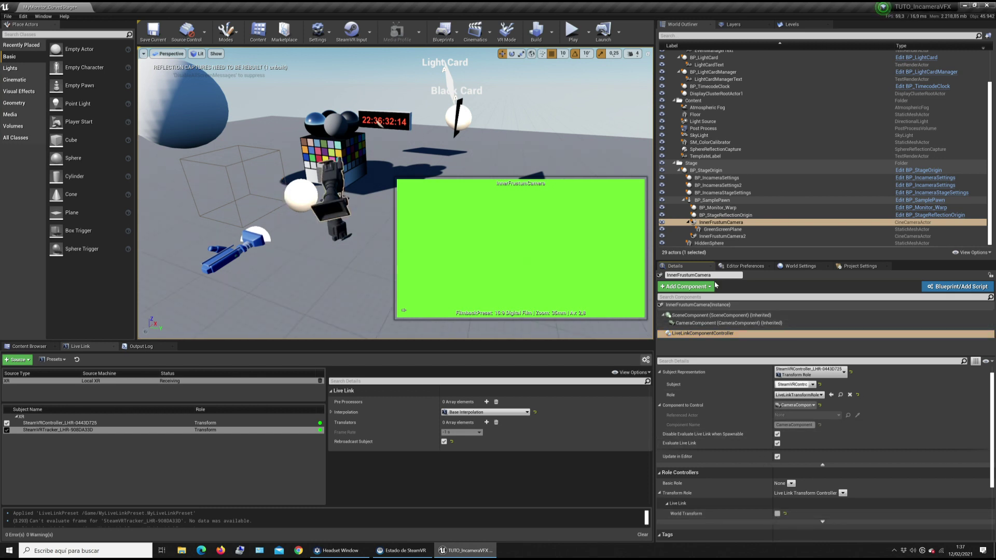
# Reset the location and rotation of InnerFrustumCamera2's CameraComponent to 0.
pyautogui.click(727, 236)
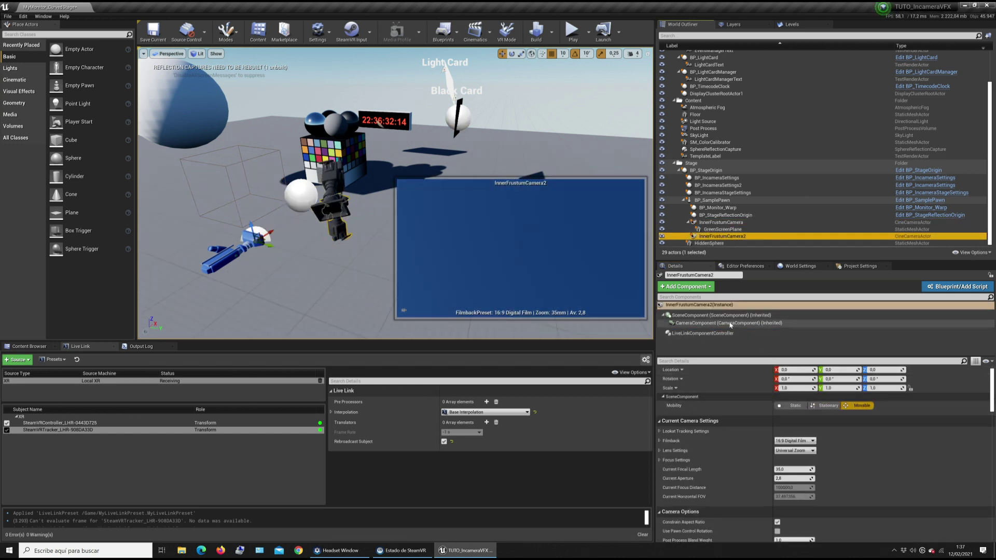
pyautogui.click(711, 315)
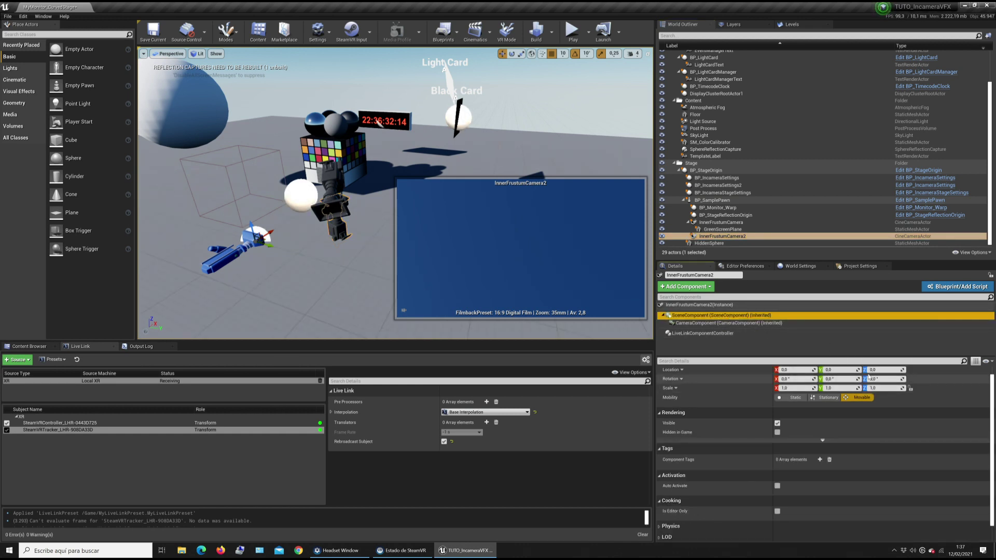
pyautogui.press('Down')
pyautogui.click(916, 370)
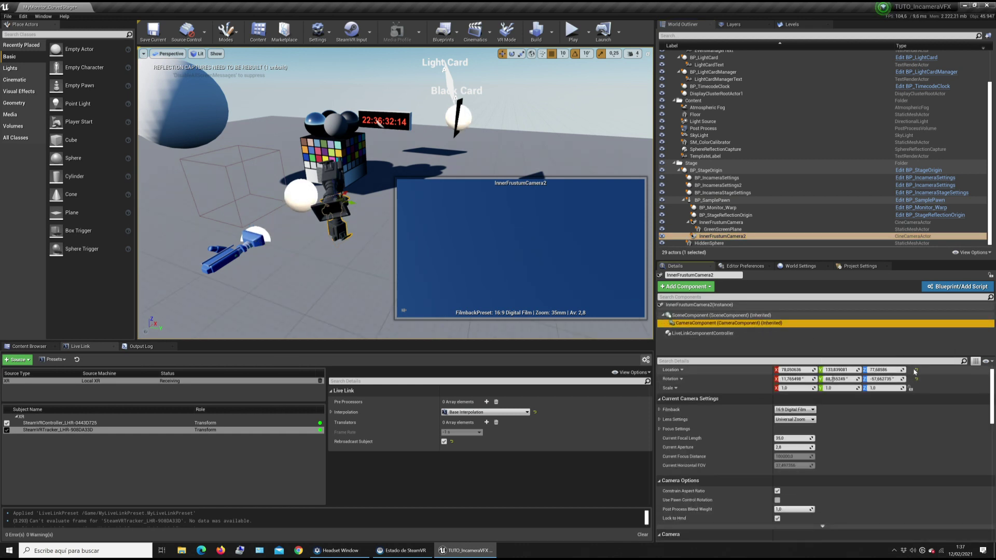
pyautogui.click(916, 378)
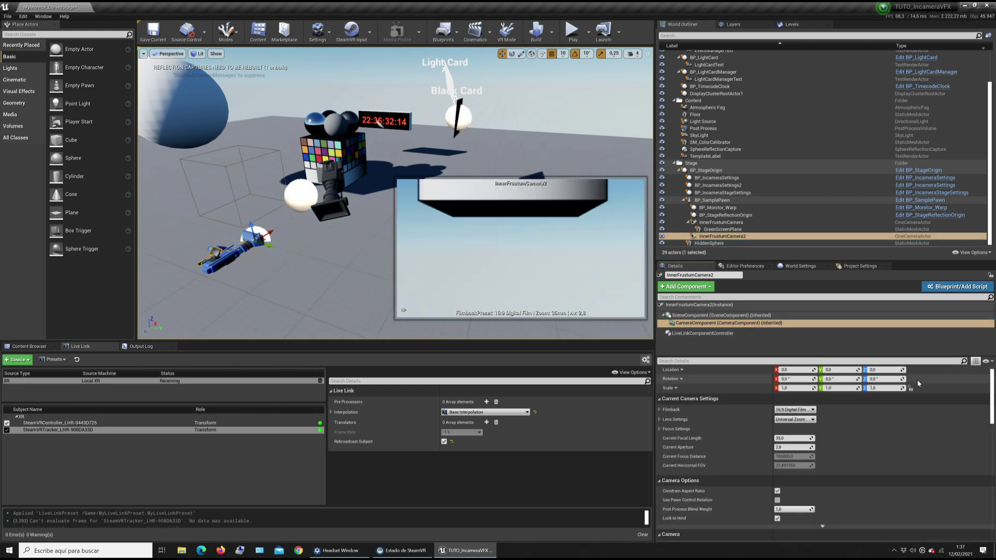
# Assign the SteamVRTracker subject to InnerFrustumCamera2's LiveLinkComponentController.
pyautogui.click(728, 333)
pyautogui.click(813, 372)
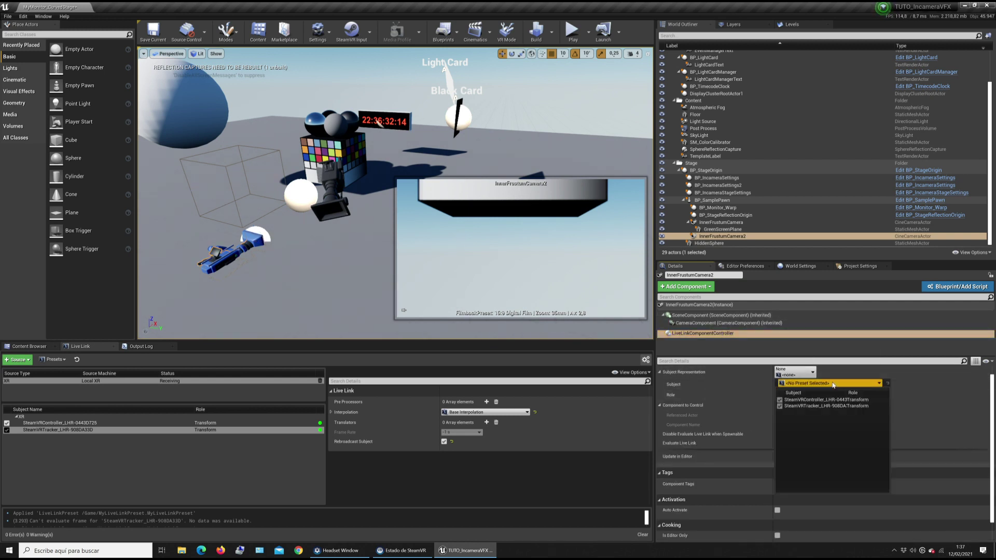
pyautogui.click(820, 407)
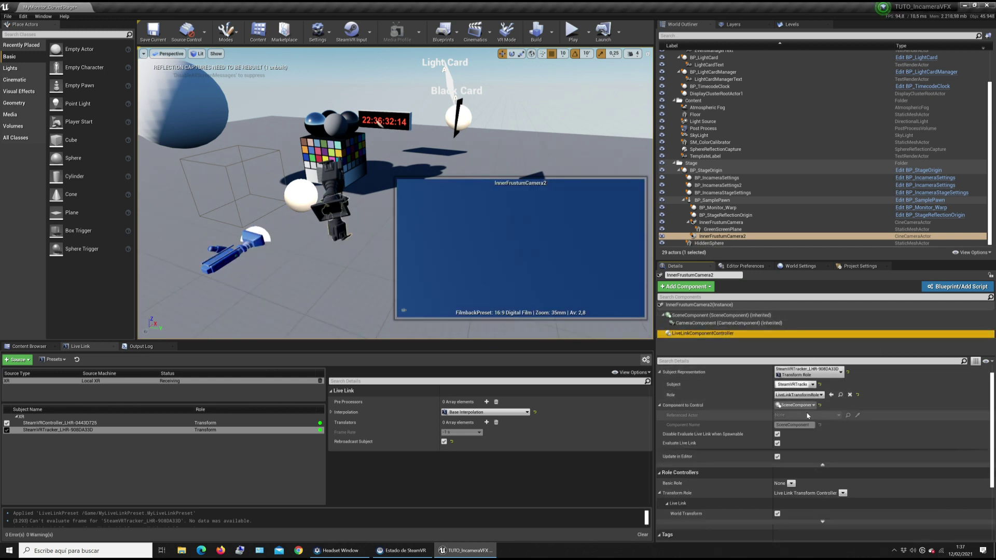
# Set the component controlled by InnerFrustumCamera2's Live Link to CameraComponent and disable World Transform.
pyautogui.click(809, 406)
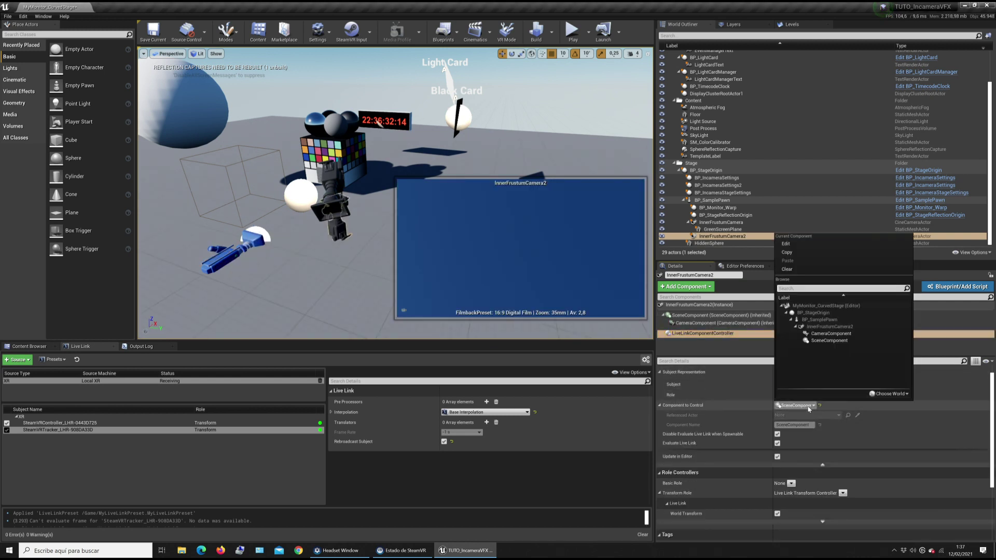
pyautogui.click(831, 334)
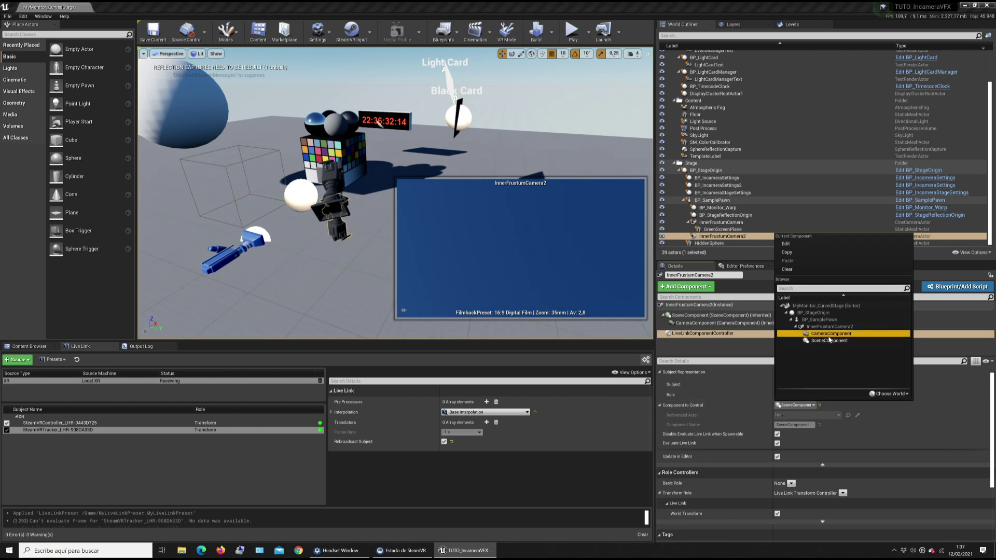
pyautogui.click(777, 513)
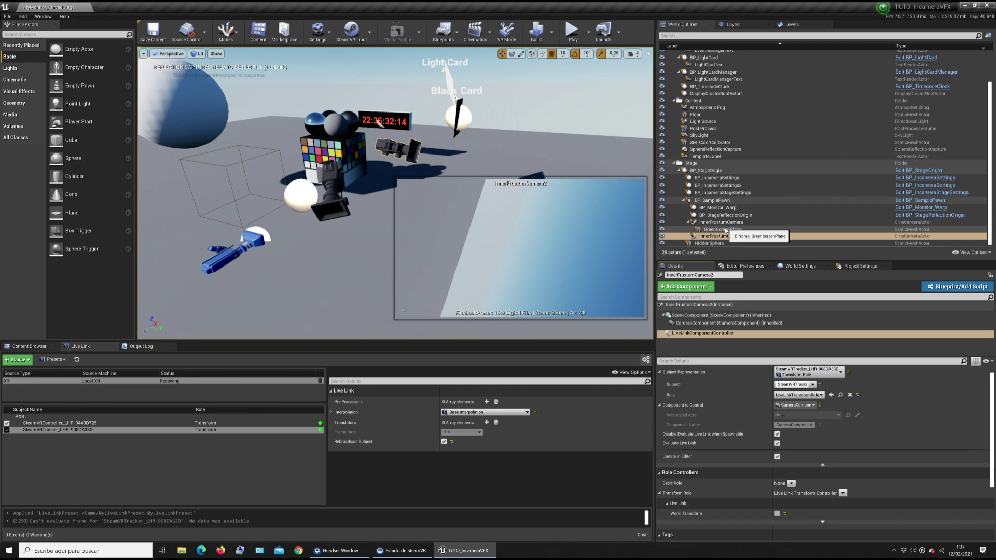
# Select BP_StageReflectionOrigin and inspect its placement beside the cameras in the viewport.
pyautogui.click(727, 215)
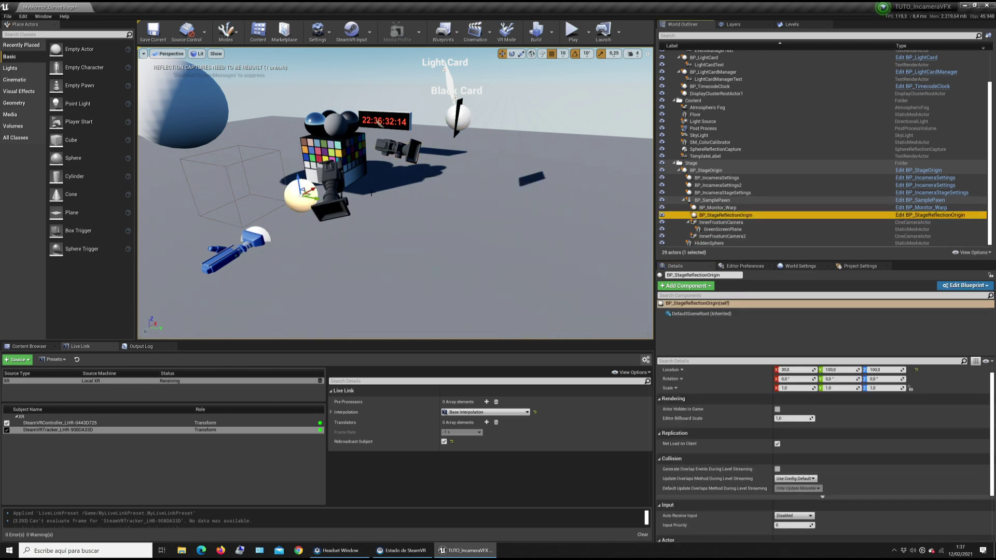
pyautogui.moveTo(330, 237)
pyautogui.mouseDown(button='right')
pyautogui.moveTo(298, 232)
pyautogui.moveTo(318, 237)
pyautogui.mouseUp(button='right')
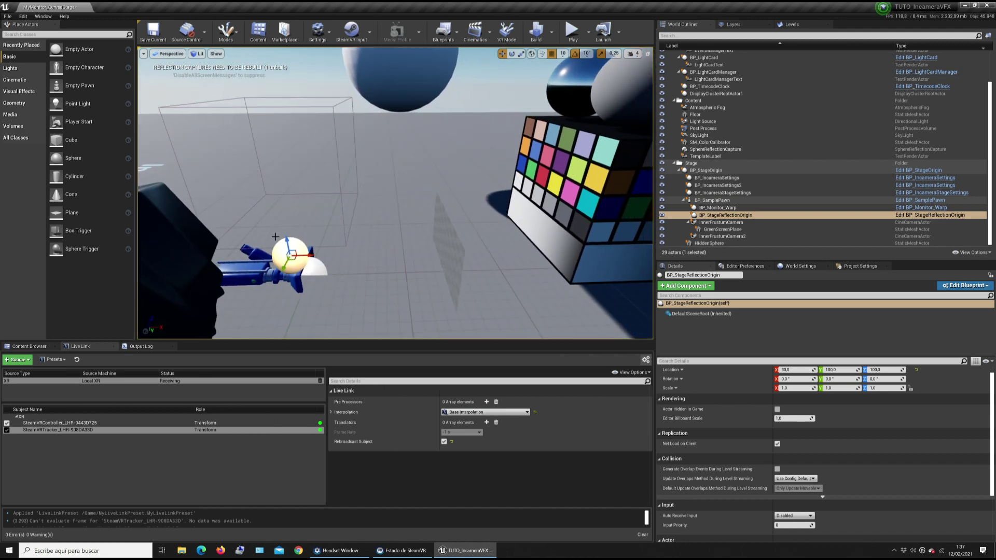
pyautogui.moveTo(367, 265); pyautogui.dragTo(363, 263, button='right')
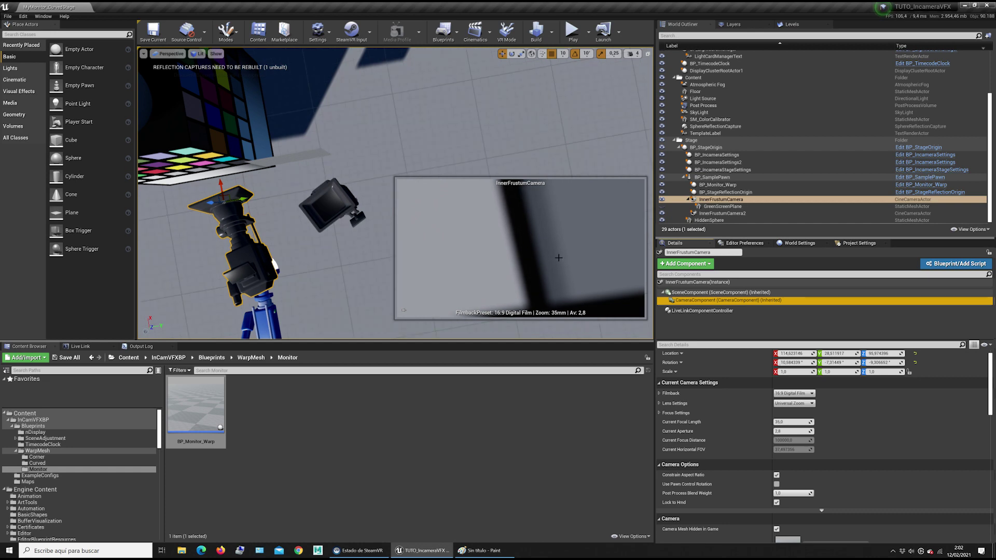
# Open the BP_Monitor_Warp blueprint and examine the chain of Assign Warp Mesh To Viewport nodes in its event graph.
pyautogui.click(201, 405)
pyautogui.doubleClick(201, 406)
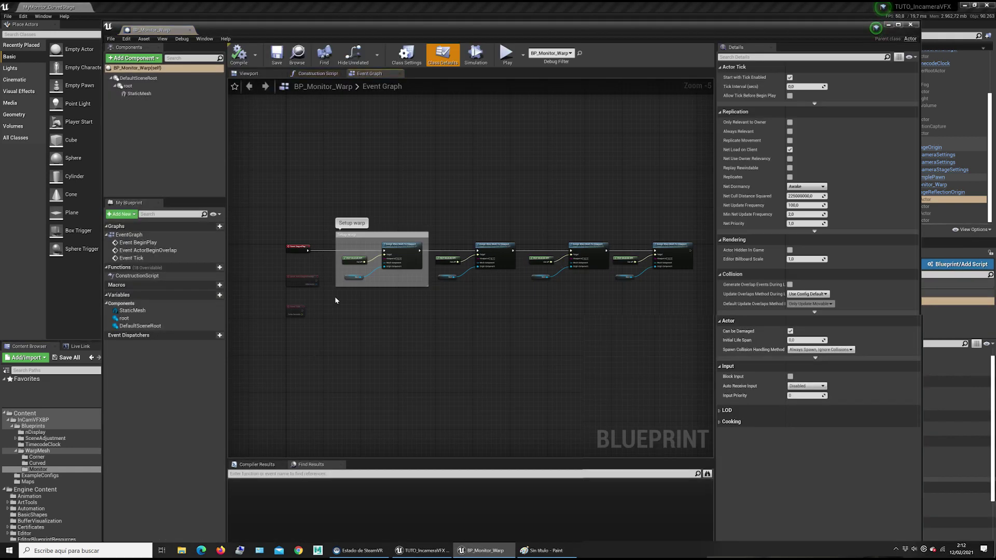
pyautogui.scroll(2, 407, 320)
pyautogui.moveTo(298, 179); pyautogui.dragTo(359, 169, button='right')
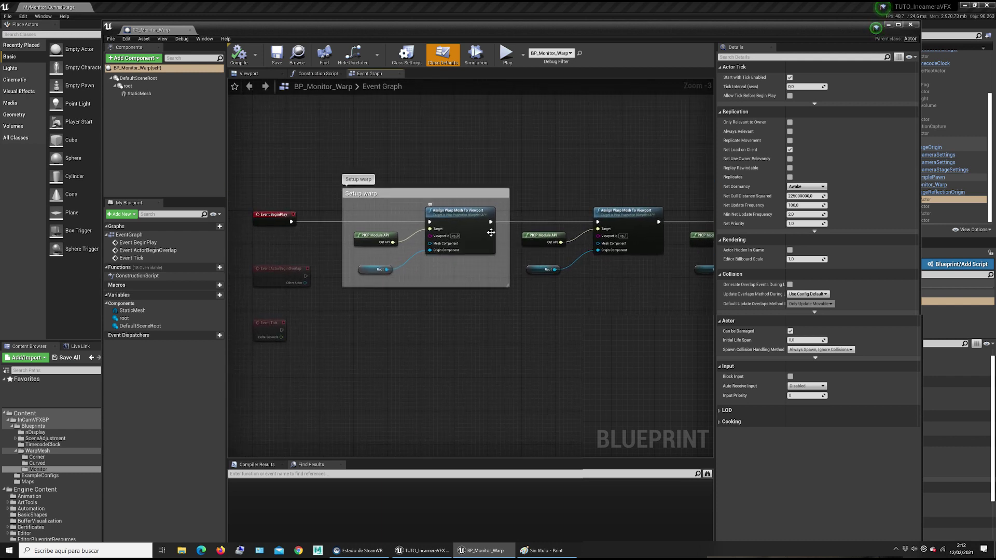
pyautogui.scroll(2, 536, 219)
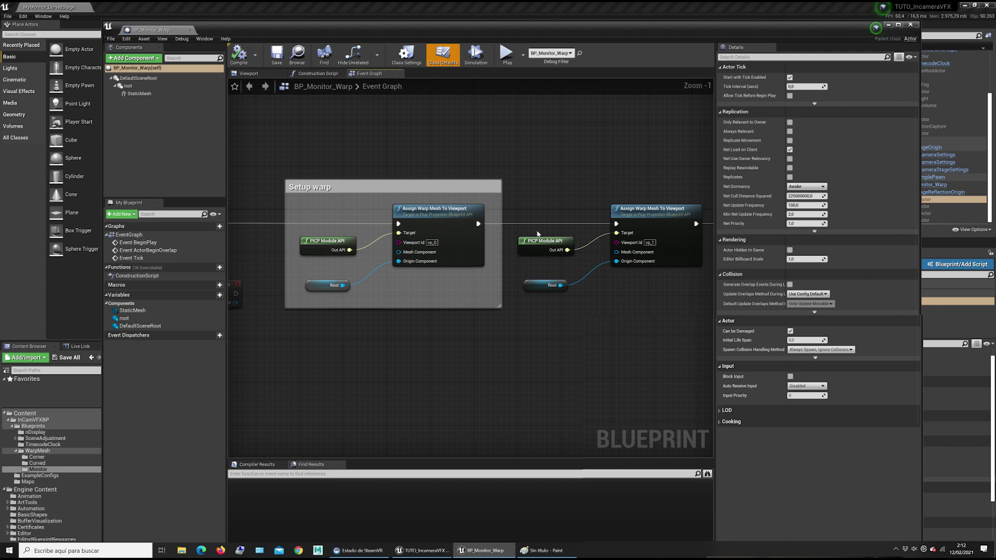
pyautogui.scroll(-3, 507, 227)
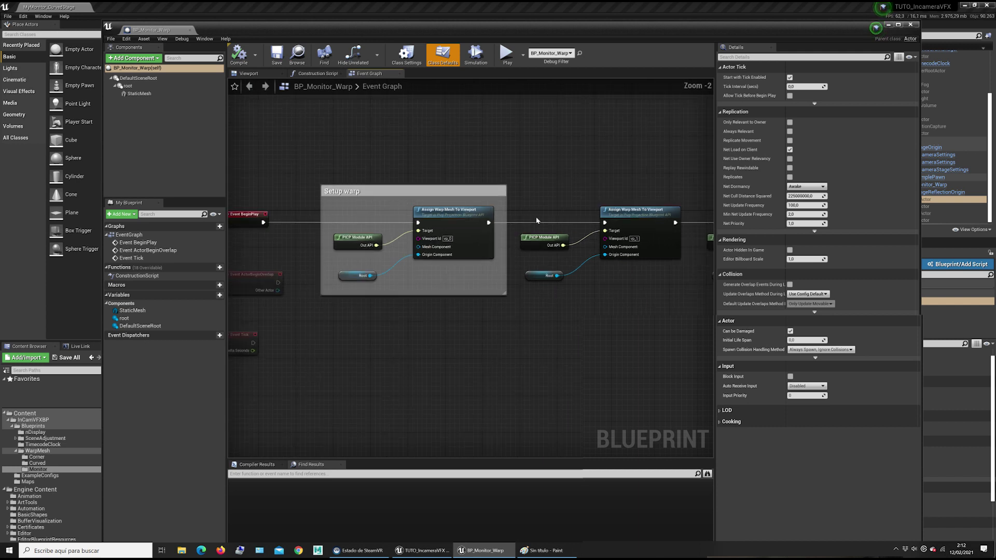
pyautogui.moveTo(571, 213); pyautogui.dragTo(423, 226, button='right')
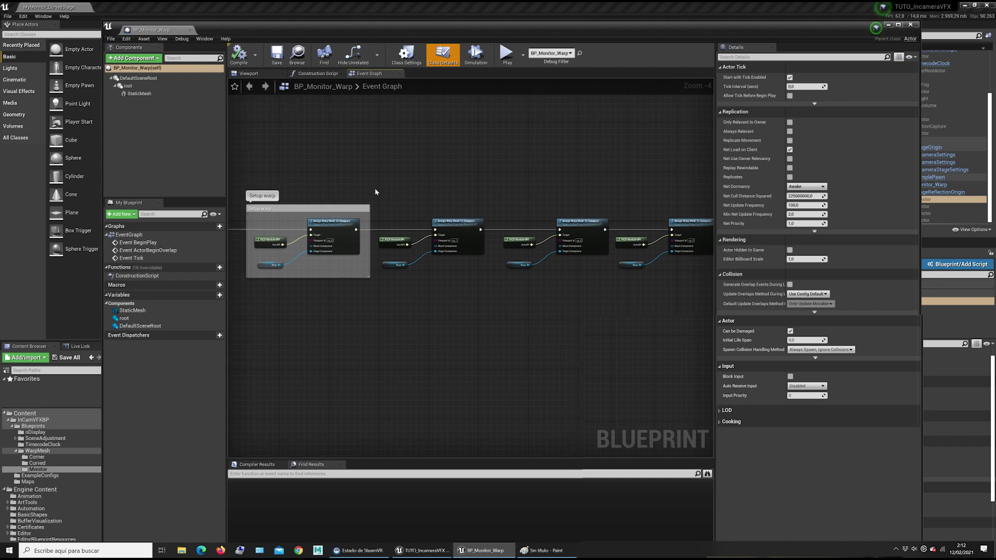
pyautogui.scroll(1, 385, 198)
pyautogui.scroll(-1, 412, 189)
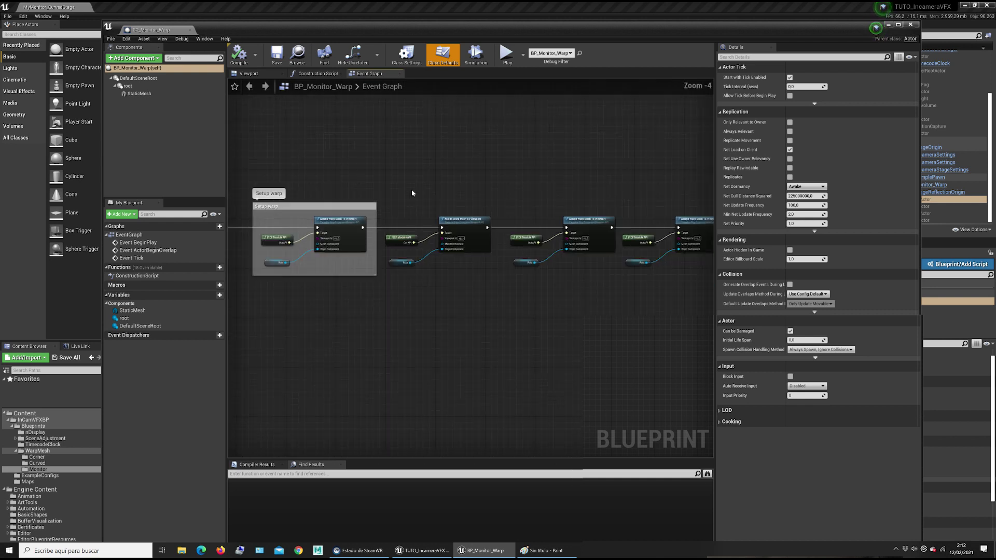
# Break the execution link after the vp_0 Assign Warp Mesh To Viewport node and delete all the nodes that follow the Setup warp group.
pyautogui.rightClick(363, 229)
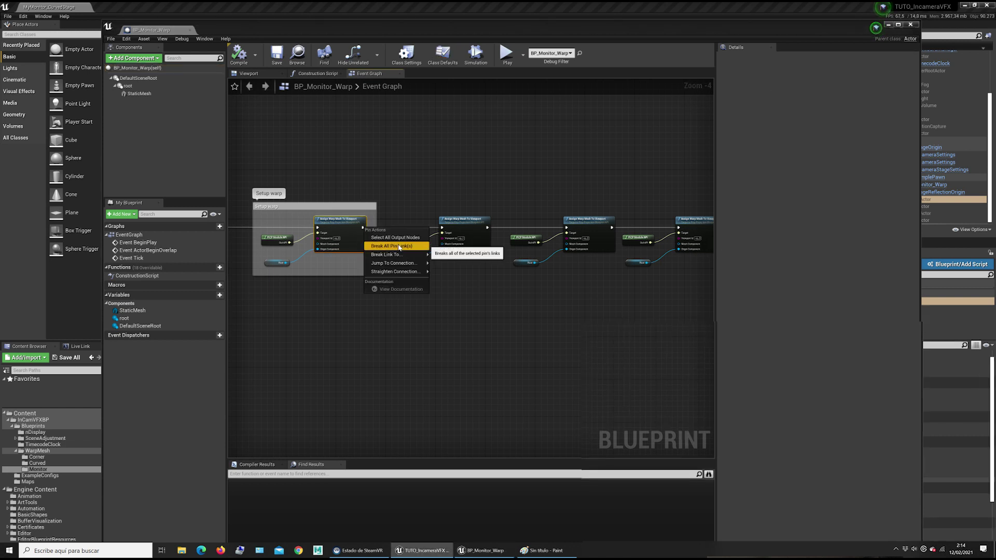
pyautogui.click(399, 246)
pyautogui.moveTo(385, 172); pyautogui.dragTo(518, 340)
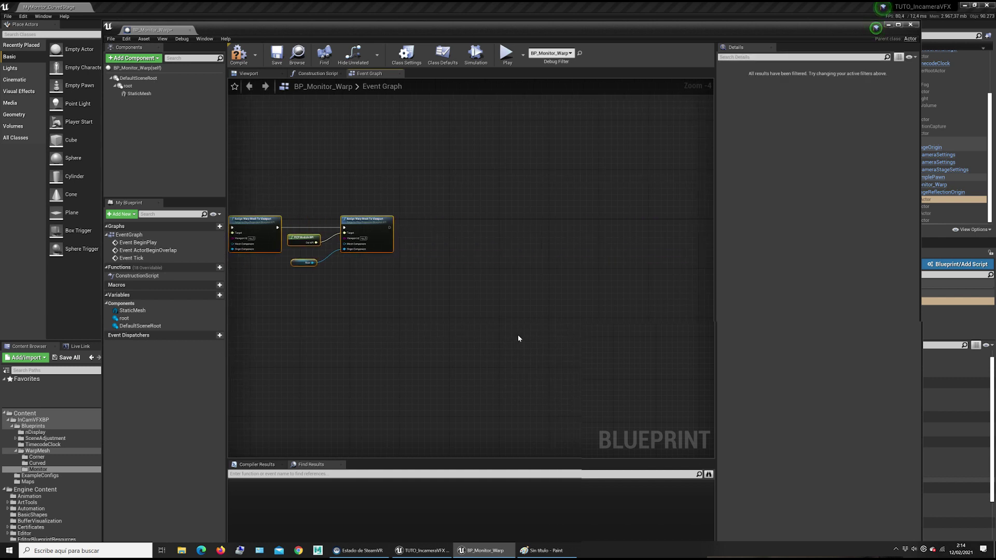
pyautogui.press('Delete')
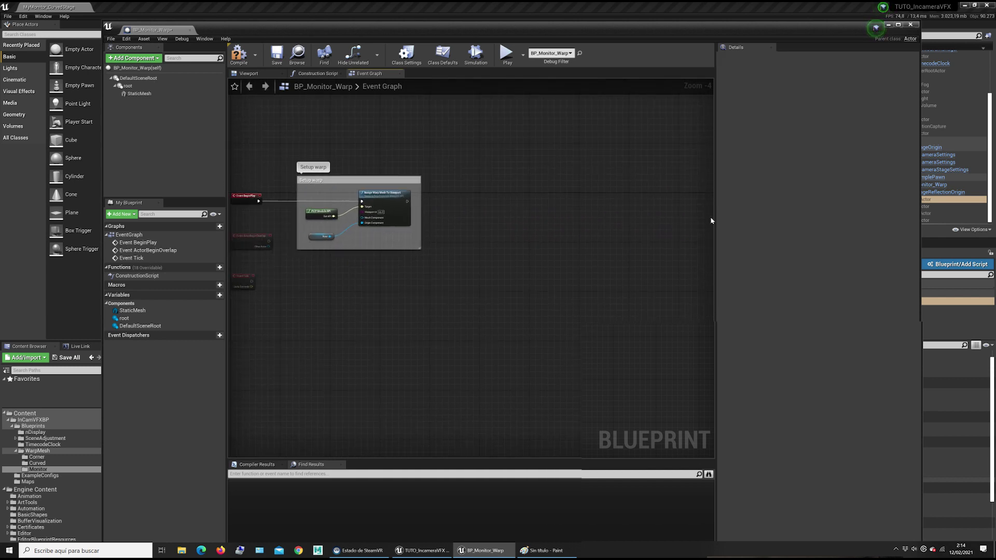
pyautogui.scroll(3, 472, 242)
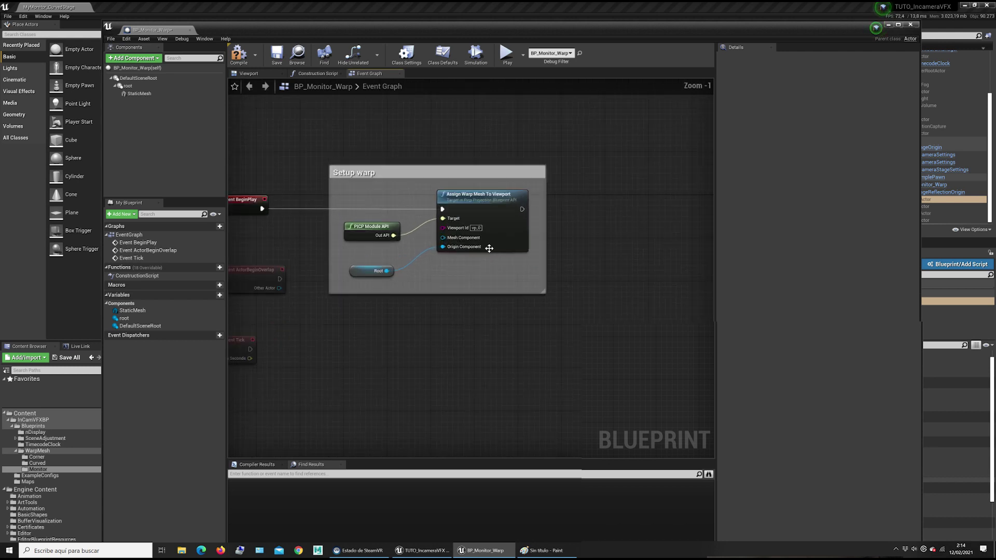
pyautogui.moveTo(475, 263); pyautogui.dragTo(534, 273, button='right')
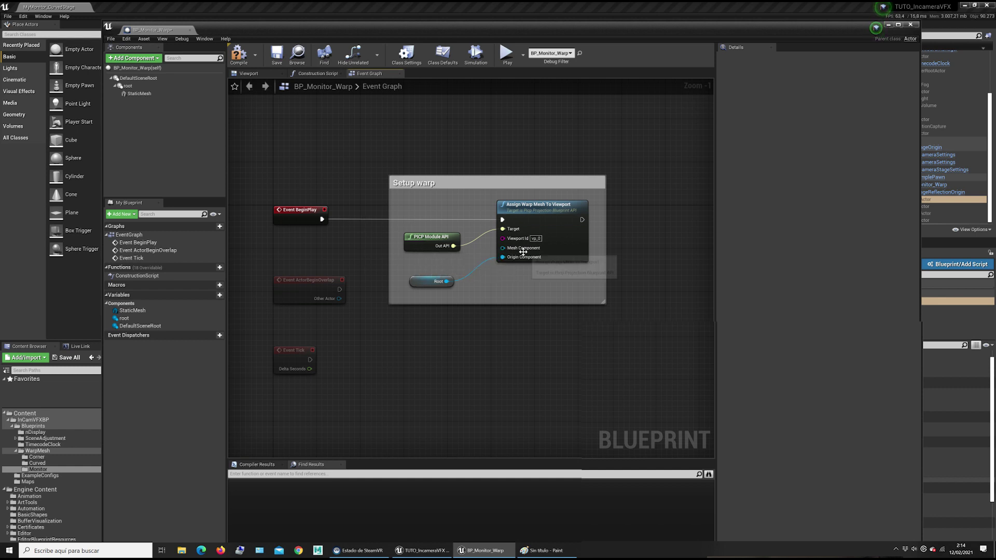
pyautogui.keyDown('ctrl'); pyautogui.moveTo(502, 257); pyautogui.dragTo(471, 252); pyautogui.keyUp('ctrl')
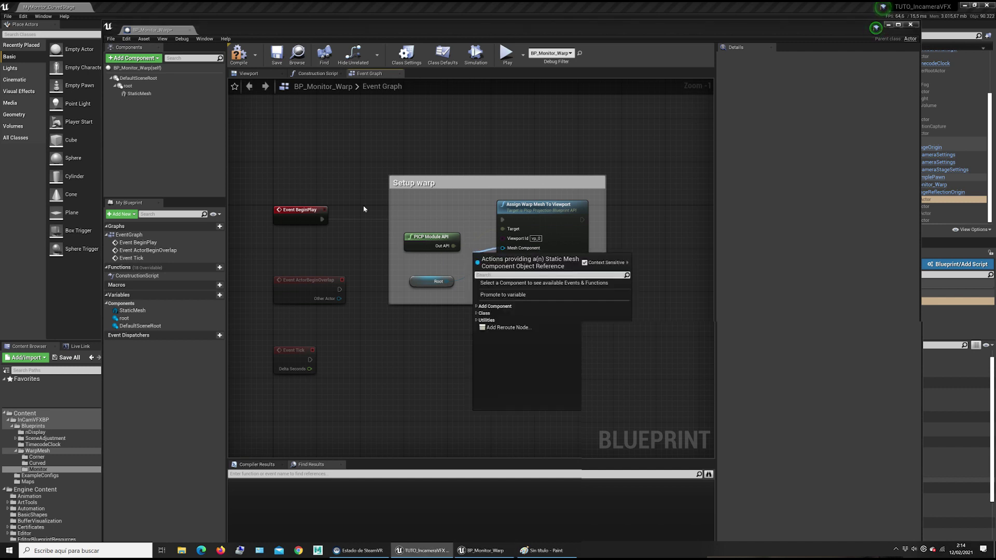
pyautogui.click(178, 139)
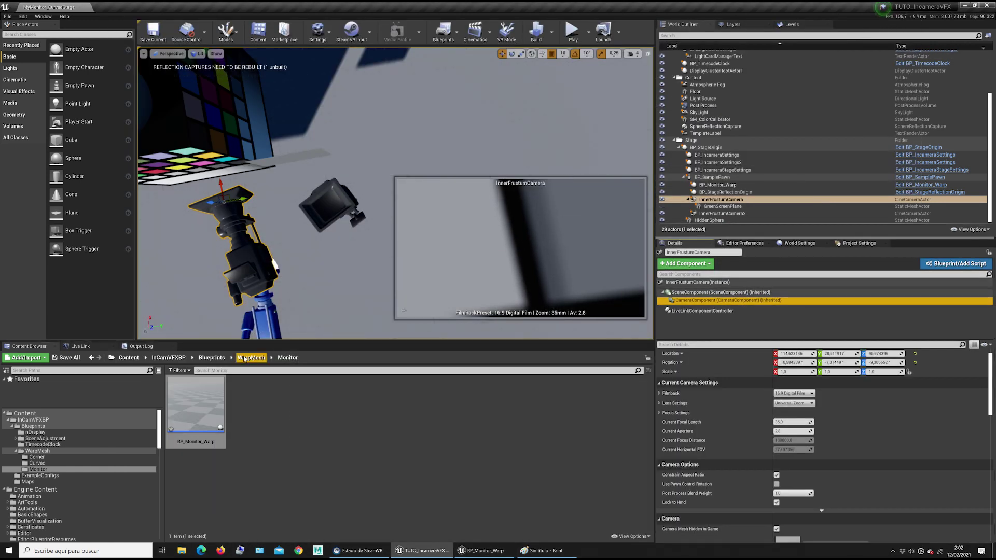
# Open BP_LED_Curved_Warp from the Curved folder, examine how its screen components feed the warp nodes, and close it.
pyautogui.click(244, 359)
pyautogui.doubleClick(259, 407)
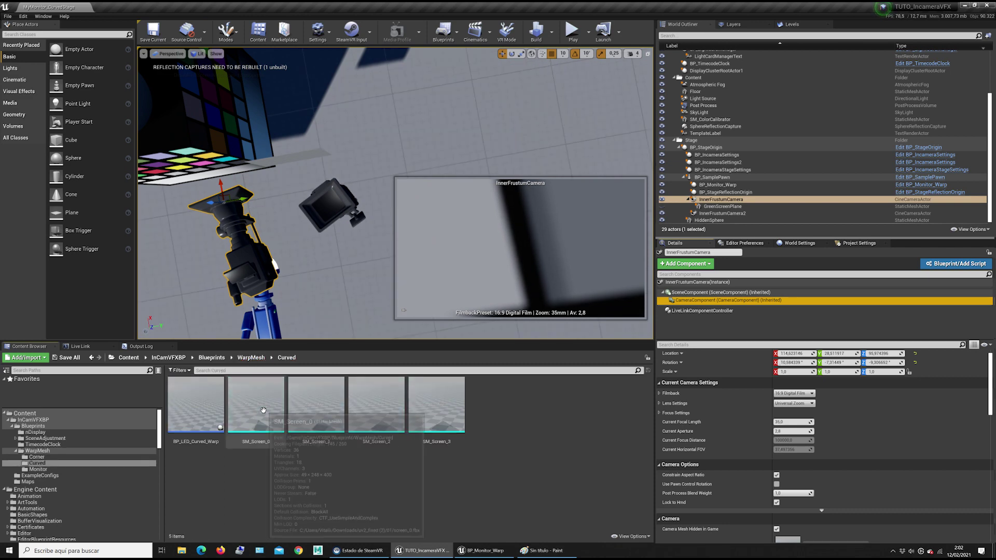
pyautogui.doubleClick(197, 407)
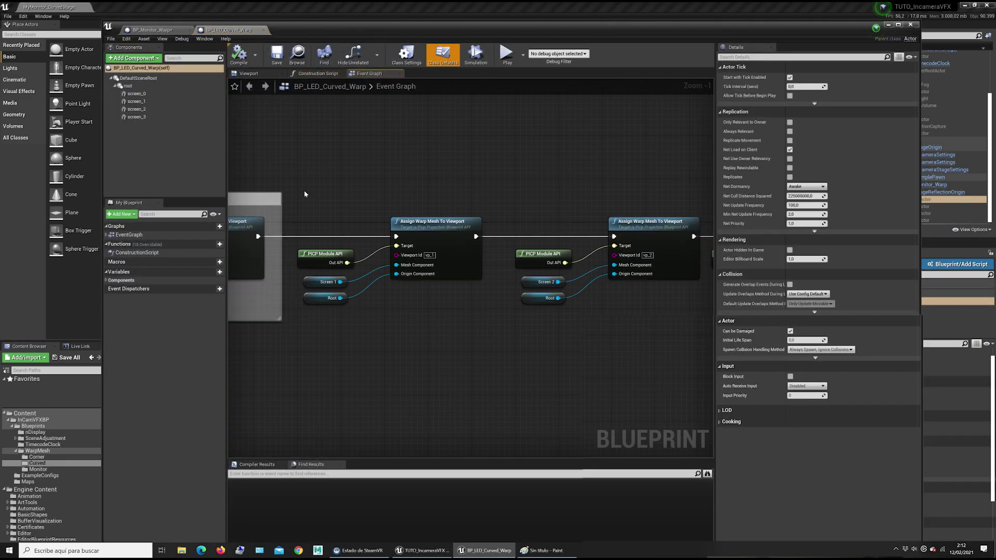
pyautogui.moveTo(304, 194); pyautogui.dragTo(636, 133, button='right')
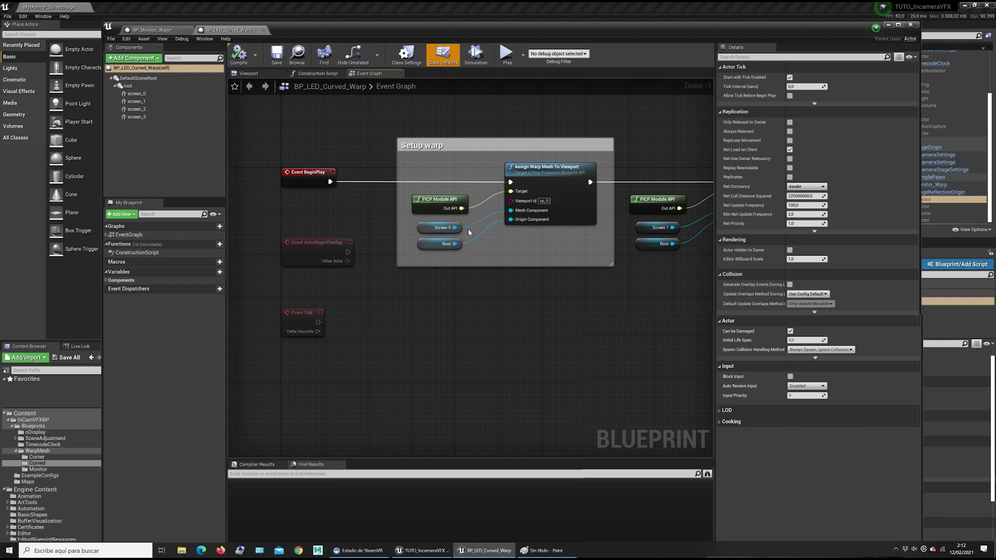
pyautogui.moveTo(659, 299); pyautogui.dragTo(224, 298, button='right')
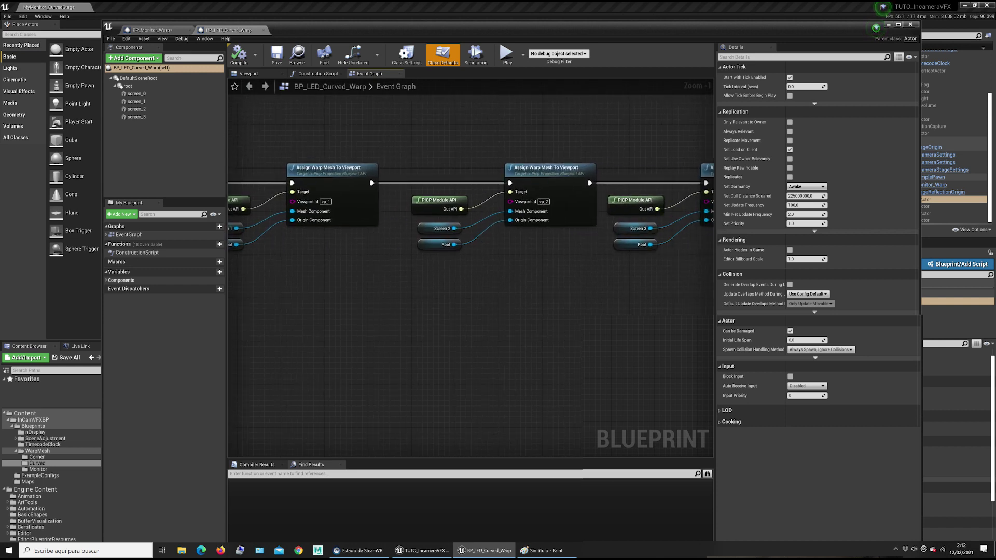
pyautogui.moveTo(386, 246); pyautogui.dragTo(542, 229, button='right')
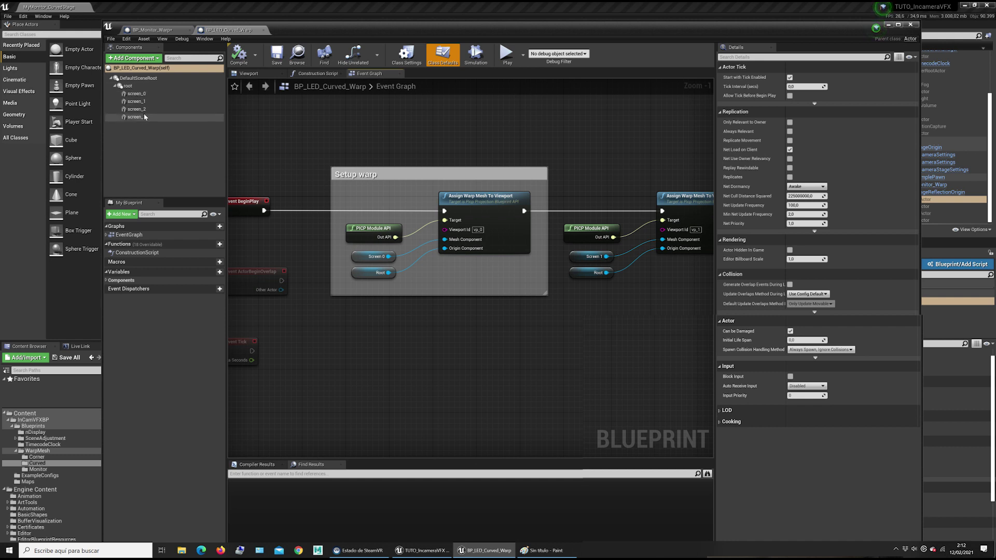
pyautogui.click(263, 31)
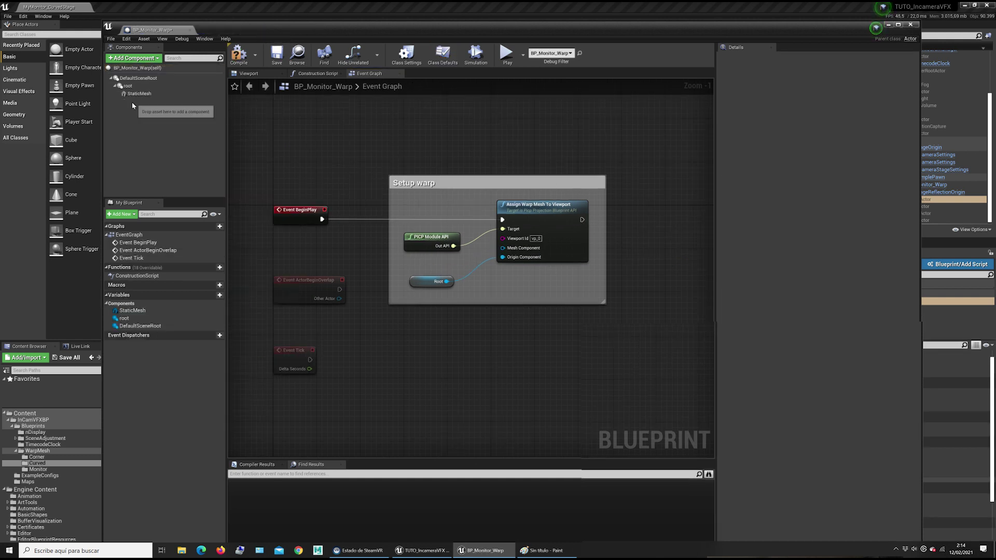
# Add a StaticMesh reference to BP_Monitor_Warp's graph, connect it to the warp node's Mesh Component input, and save the blueprint.
pyautogui.moveTo(137, 94); pyautogui.dragTo(377, 248)
pyautogui.moveTo(428, 267); pyautogui.dragTo(502, 248)
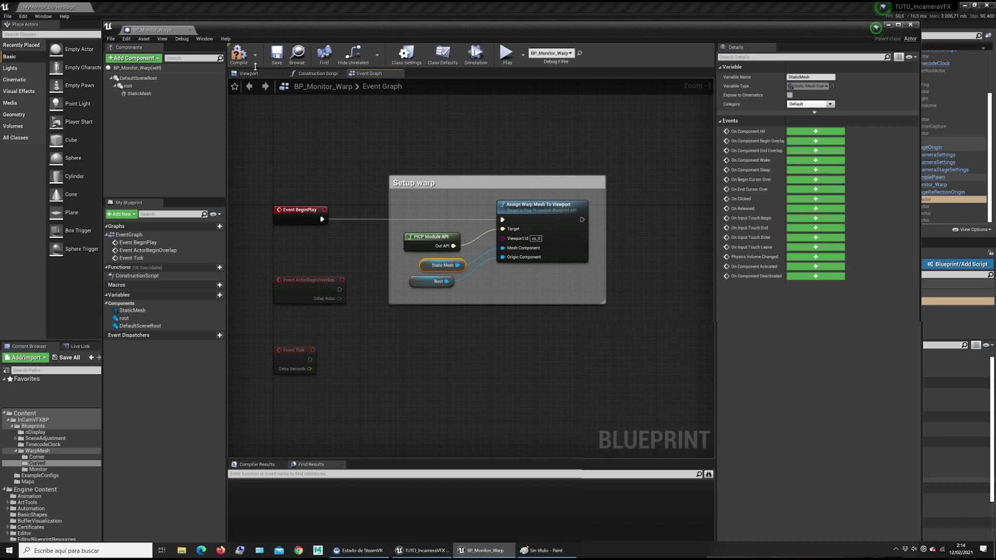
pyautogui.click(275, 54)
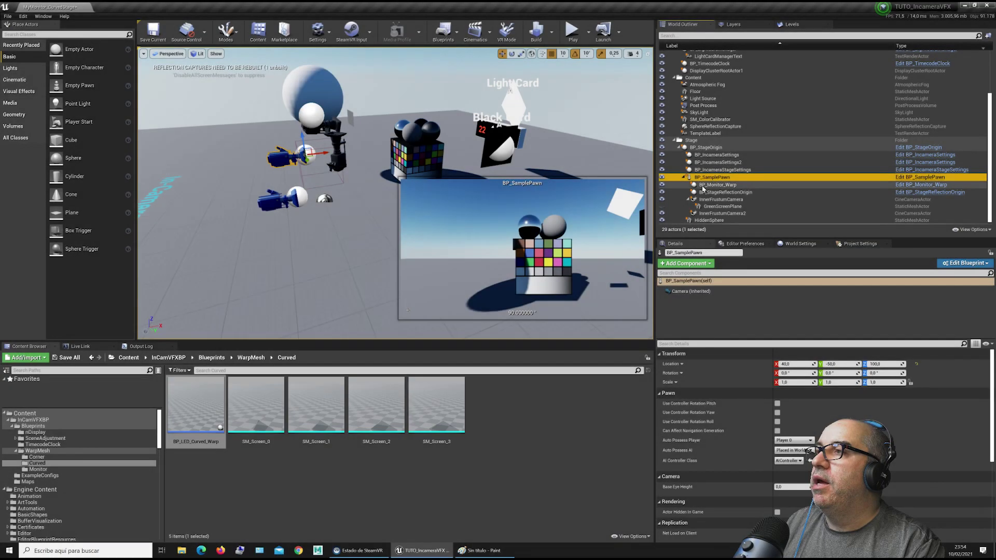
# Move BP_SamplePawn to about X 0, Y 70 at its existing height.
pyautogui.click(754, 177)
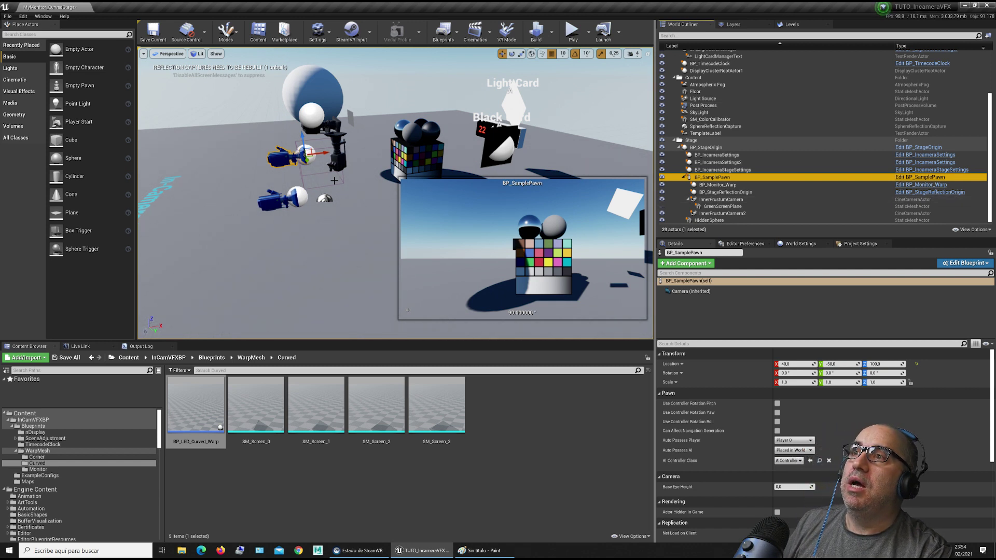
pyautogui.moveTo(325, 155)
pyautogui.mouseDown()
pyautogui.moveTo(339, 151)
pyautogui.moveTo(337, 179)
pyautogui.moveTo(312, 176)
pyautogui.moveTo(322, 164)
pyautogui.moveTo(313, 168)
pyautogui.mouseUp()
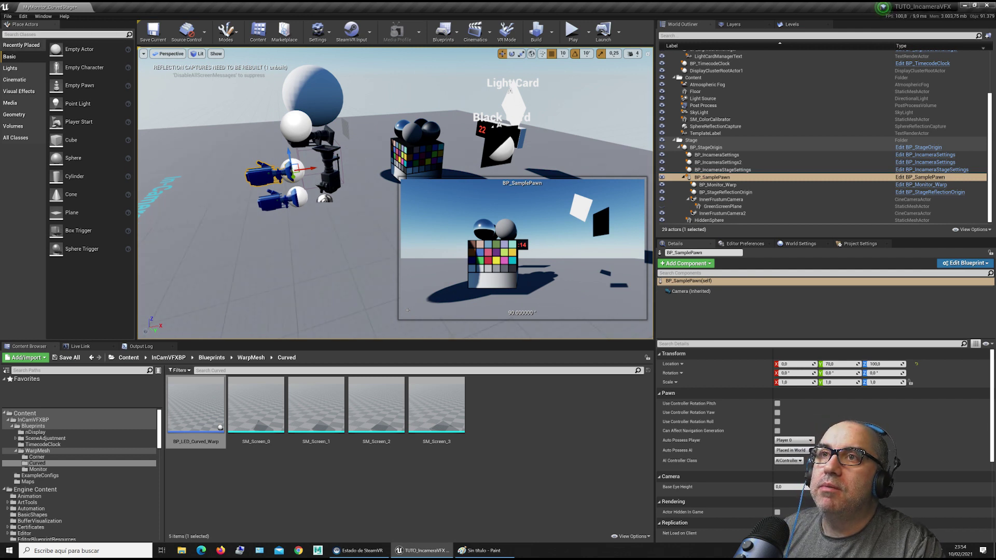
# Find the Default Pawn actor with the search term "pawn", place it on the floor near the cameras, and raise it to Z 50.
pyautogui.click(16, 138)
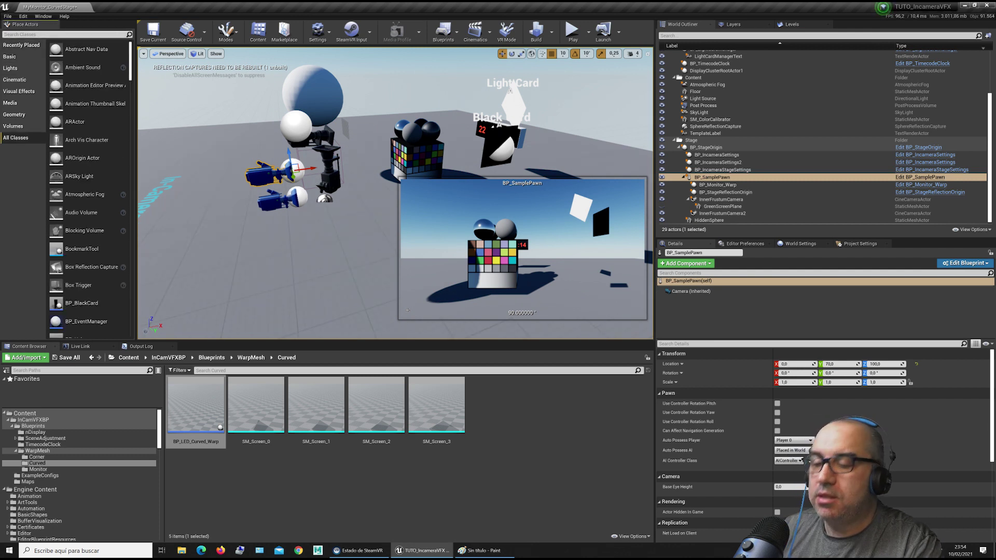
pyautogui.write('pawn')
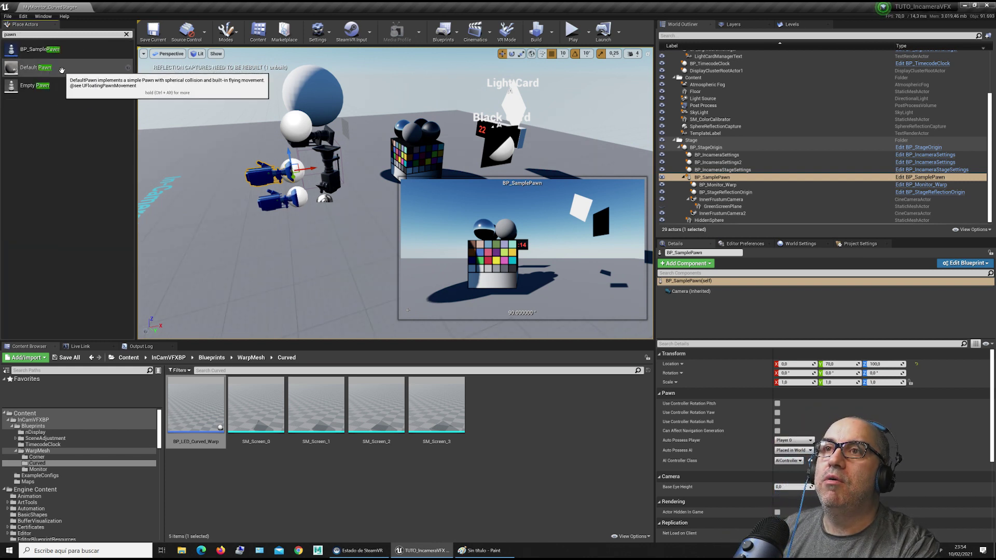
pyautogui.moveTo(43, 69); pyautogui.dragTo(335, 248)
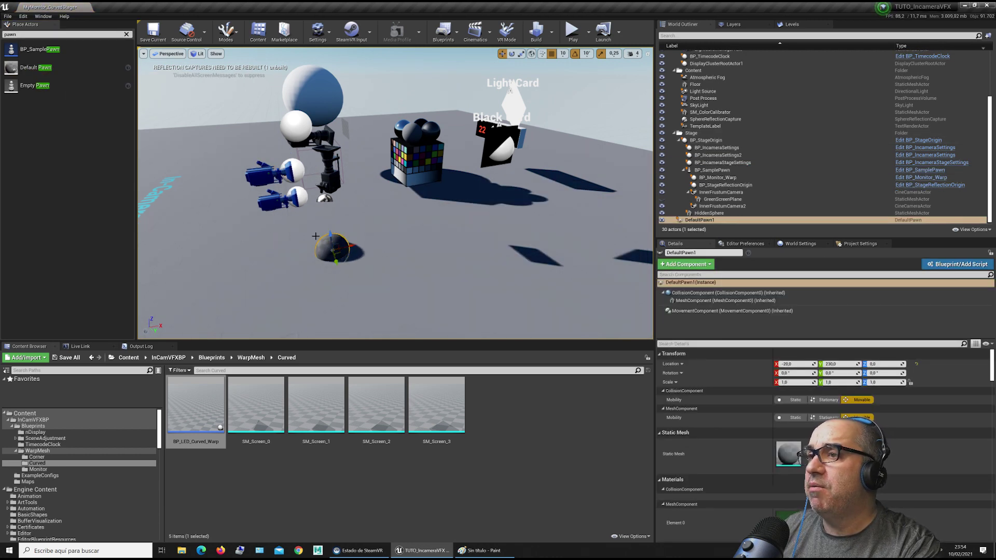
pyautogui.moveTo(330, 237); pyautogui.dragTo(330, 216)
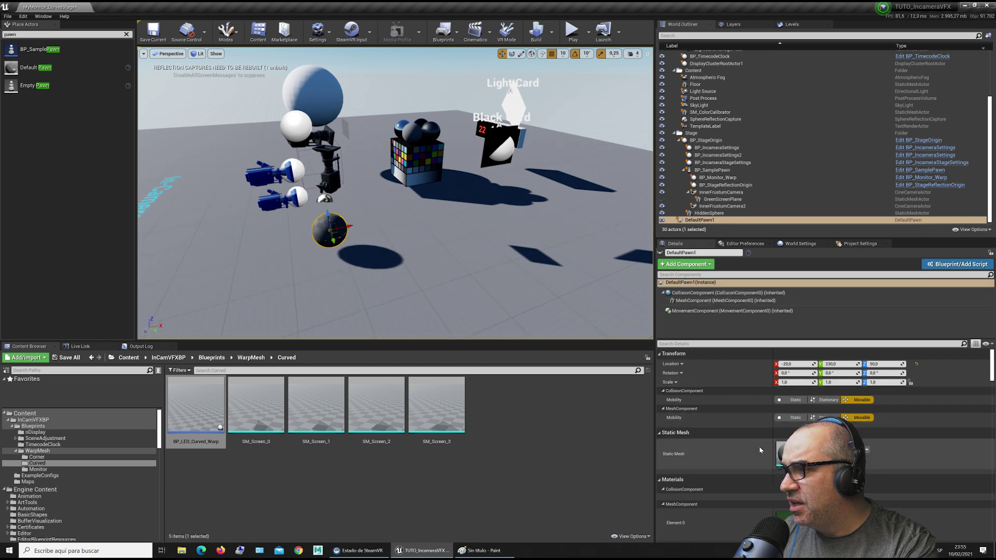
# Review the default pawn's details, including its Pawn, Floating Pawn Movement, Nav Movement and Physics settings.
pyautogui.scroll(-1, 758, 446)
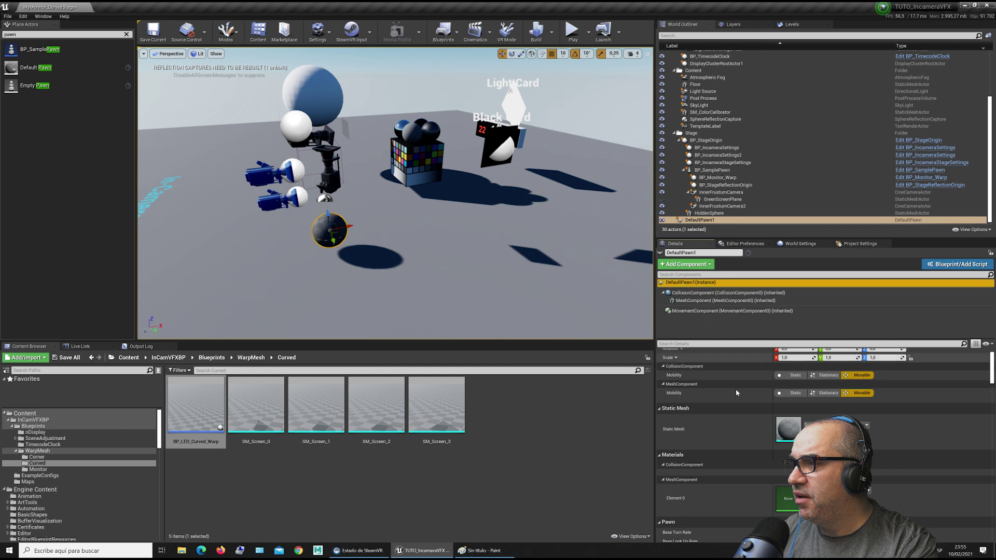
pyautogui.scroll(-2, 734, 387)
pyautogui.scroll(-2, 732, 384)
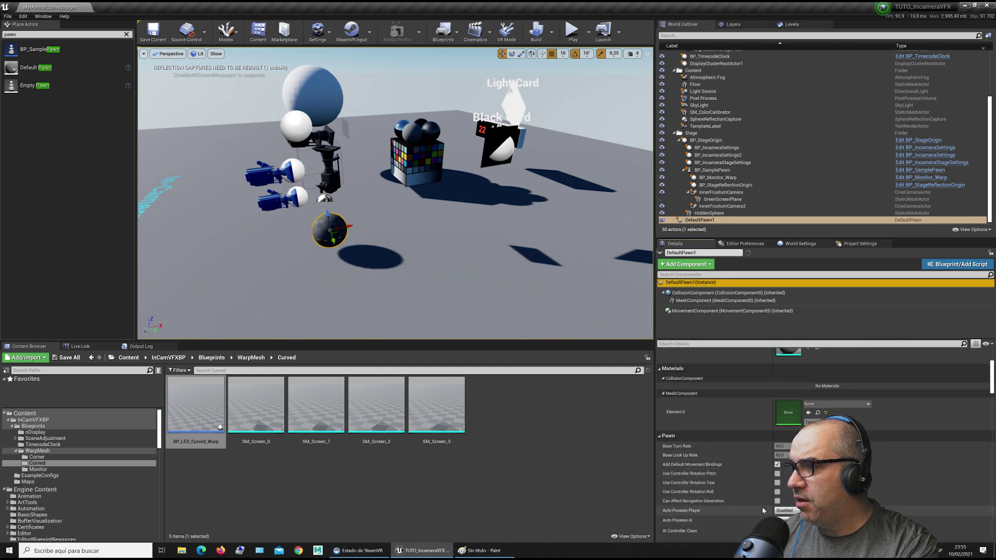
pyautogui.scroll(-3, 761, 506)
pyautogui.scroll(-2, 761, 506)
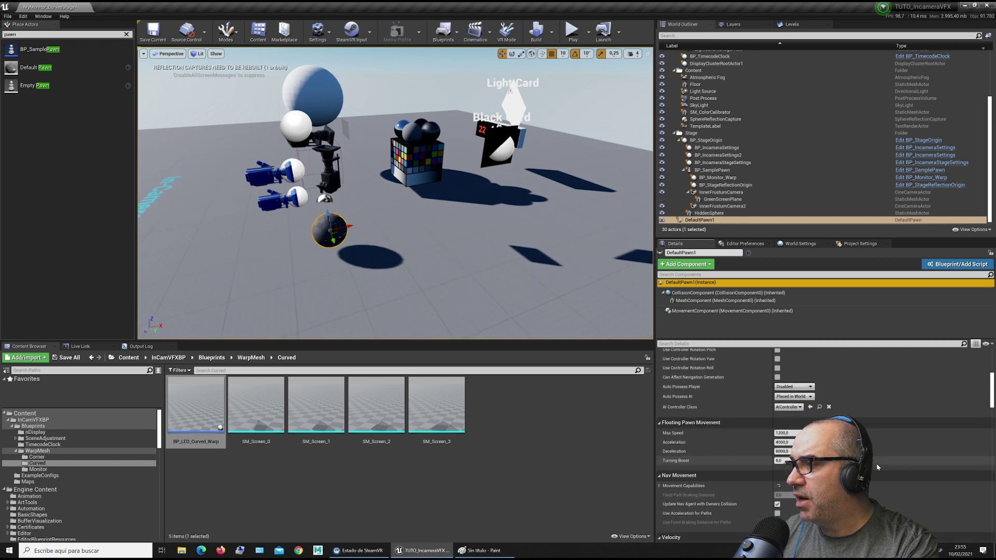
pyautogui.scroll(-3, 992, 402)
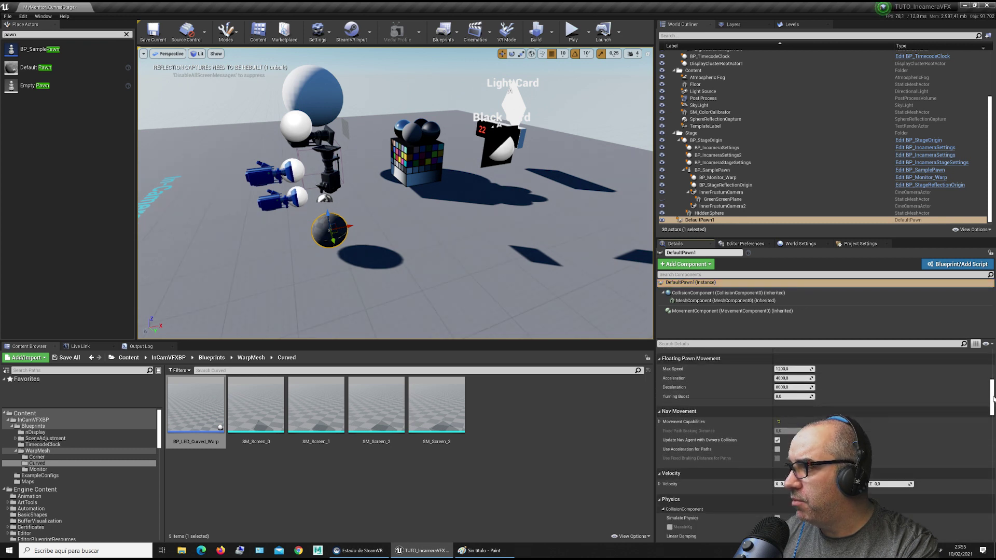
pyautogui.scroll(8, 991, 400)
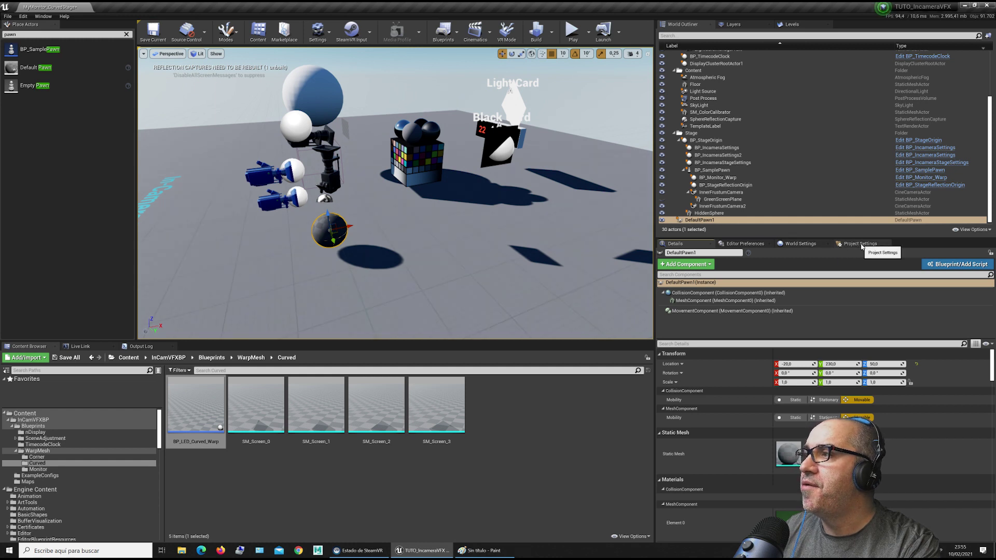
# Open the Maps & Modes project settings and expand the Selected GameMode classes.
pyautogui.click(836, 245)
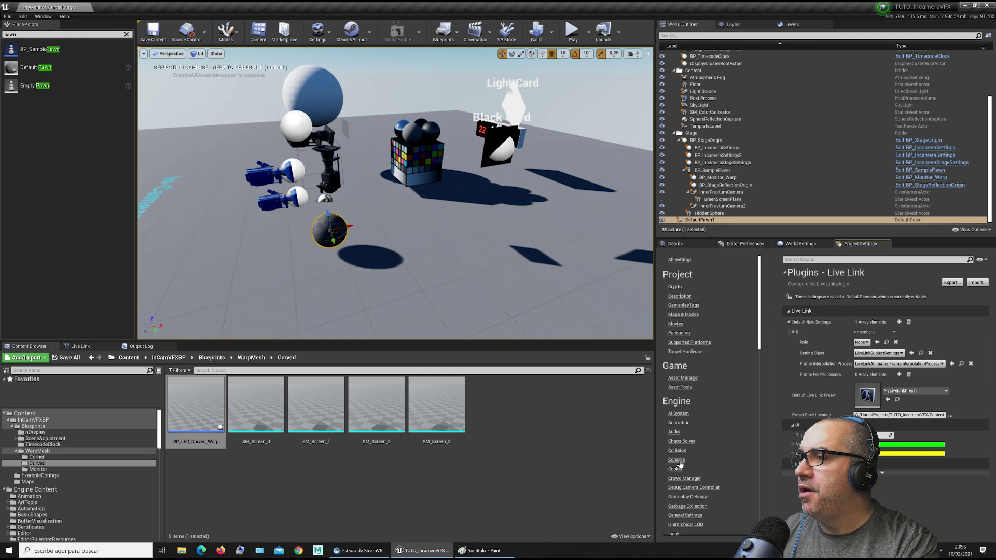
pyautogui.scroll(-1, 687, 510)
pyautogui.click(676, 523)
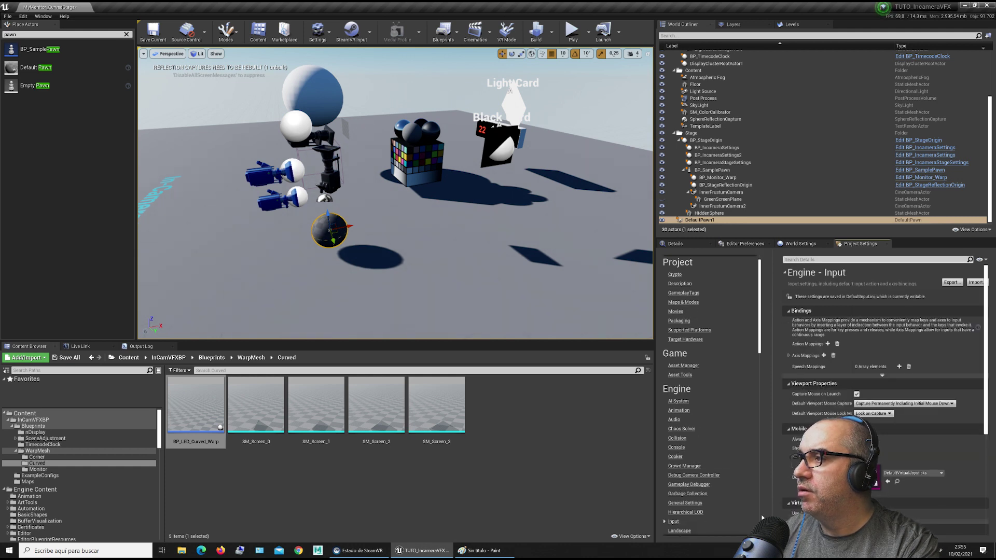
pyautogui.click(683, 293)
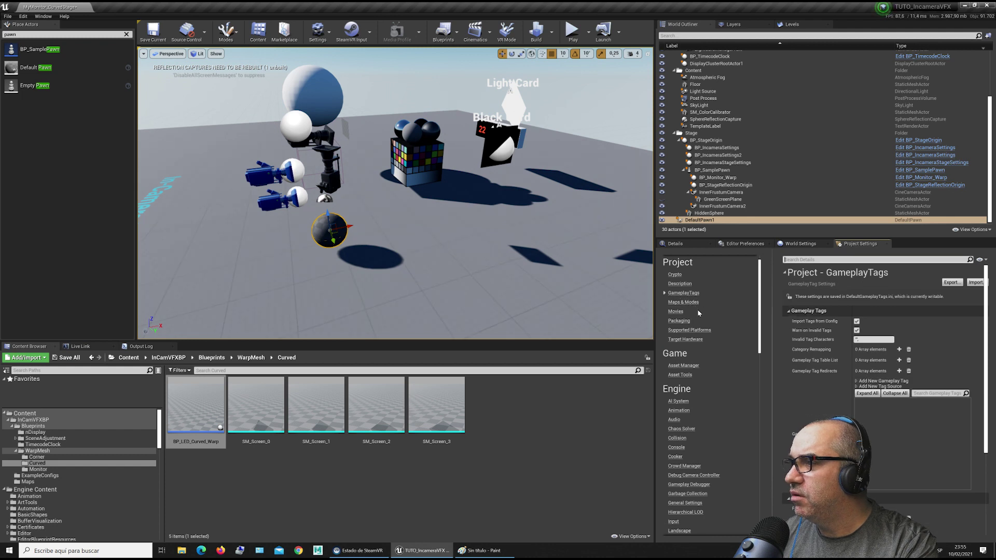
pyautogui.scroll(1, 688, 318)
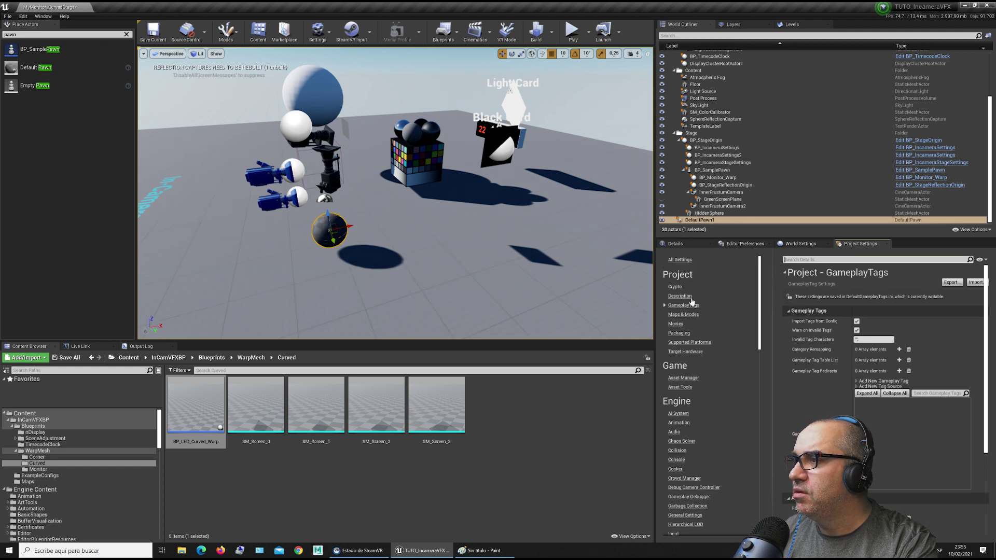
pyautogui.click(695, 315)
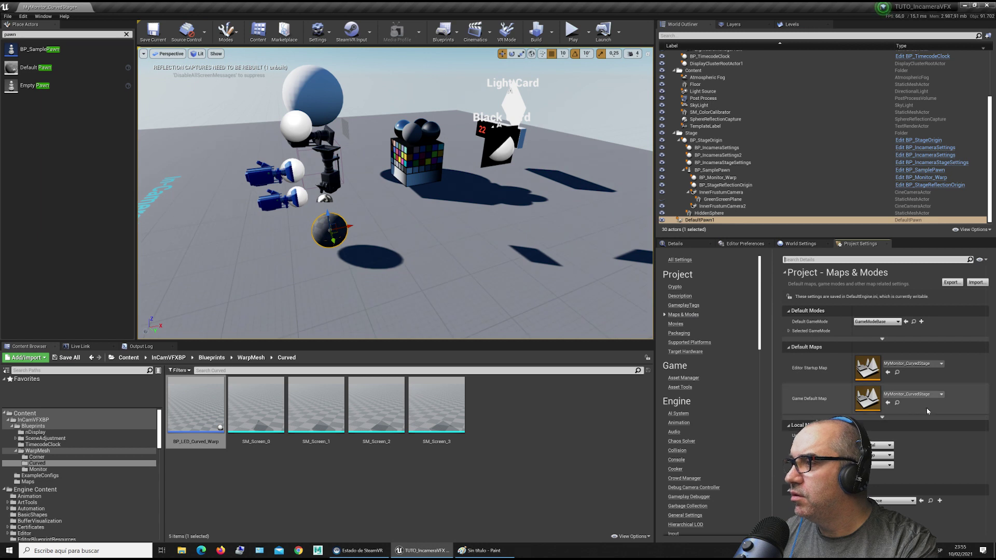
pyautogui.click(789, 331)
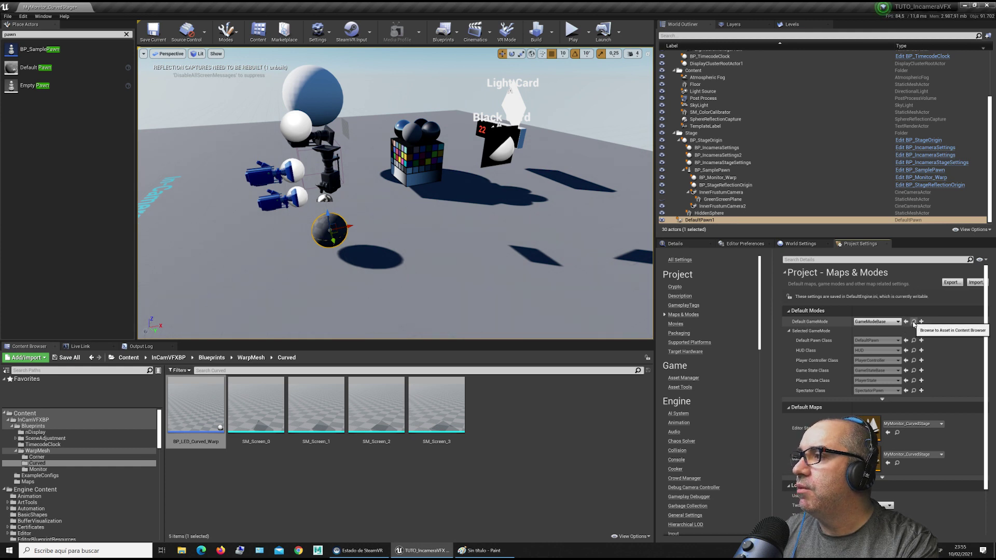
# Create a folder named MyGameMode inside the InCamVFXBP Blueprints folder and open it.
pyautogui.click(209, 358)
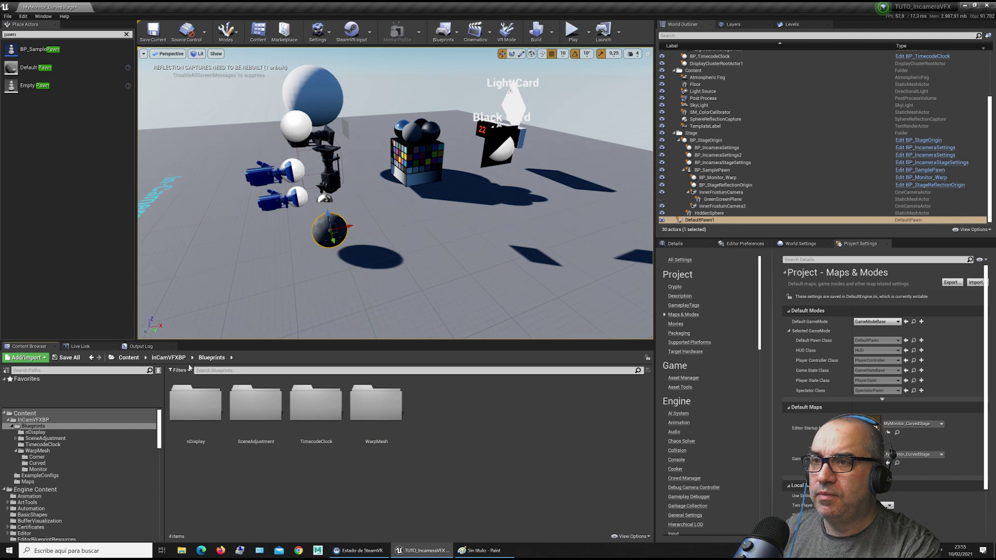
pyautogui.rightClick(434, 423)
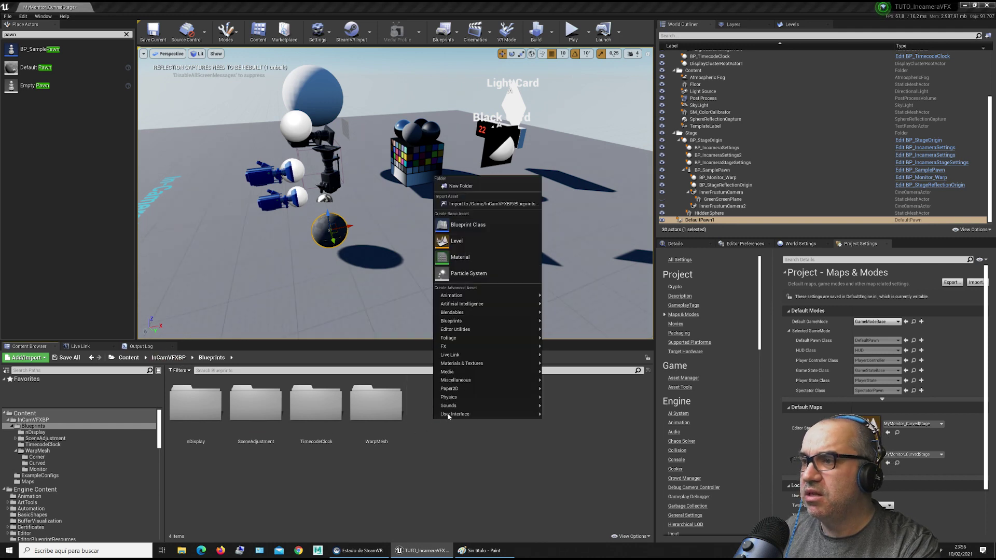
pyautogui.click(467, 185)
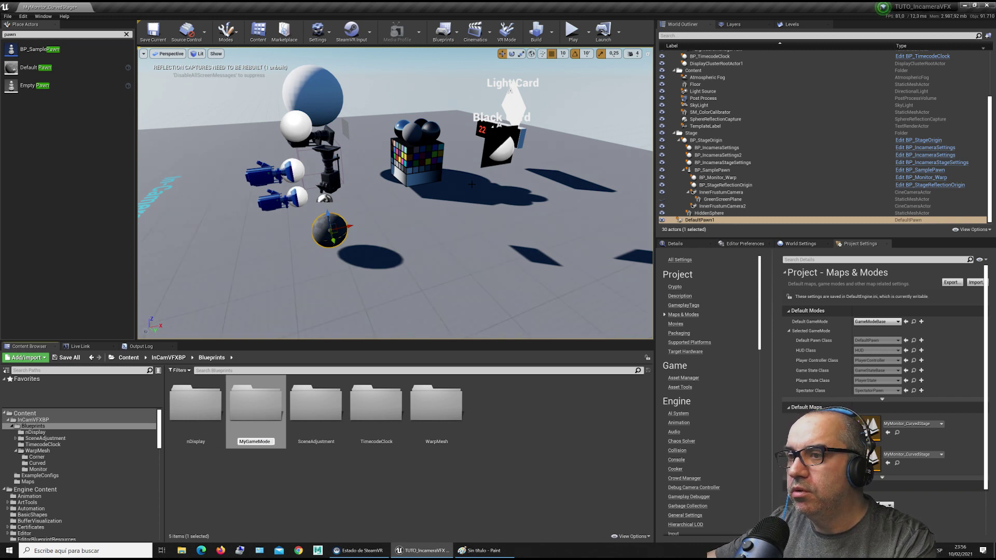
pyautogui.press('Return')
pyautogui.press('Return')
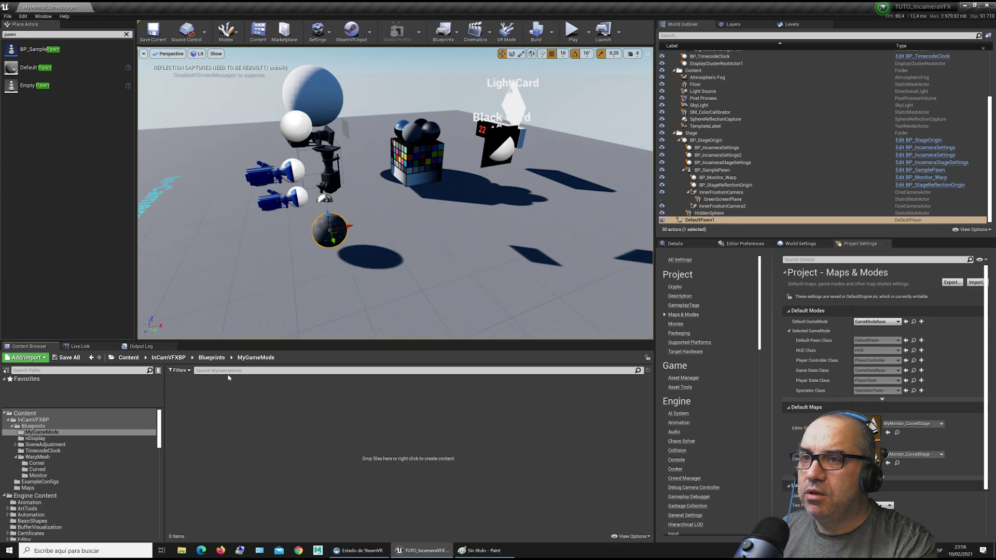
# Create a blueprint class based on Game Mode Base in the MyGameMode folder and name it BP_MyGameMode.
pyautogui.rightClick(229, 401)
pyautogui.click(289, 210)
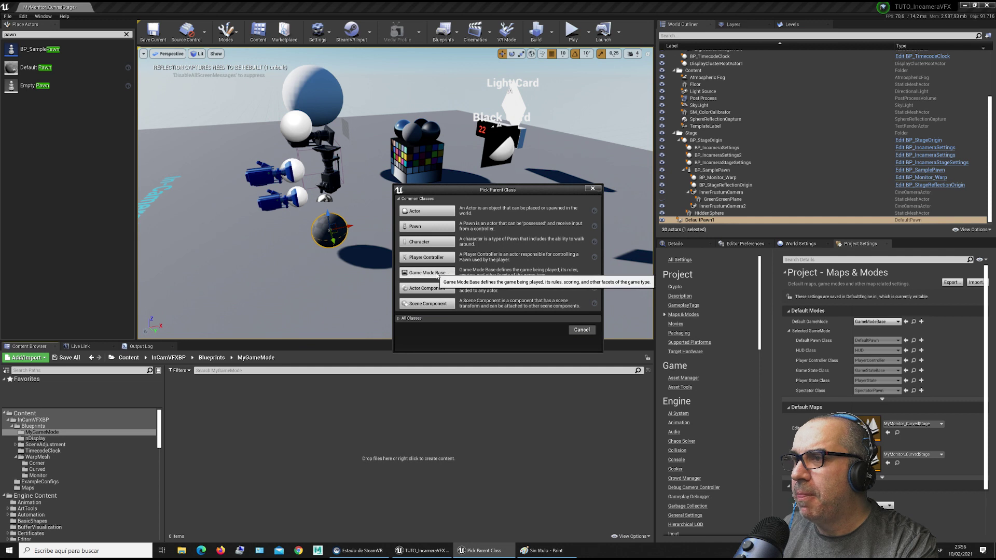
pyautogui.click(436, 274)
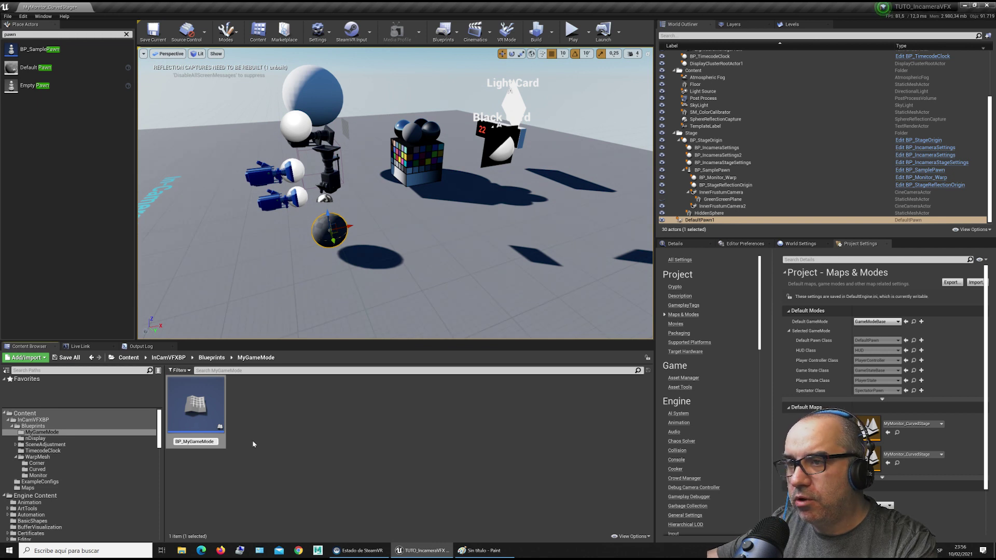
pyautogui.press('Return')
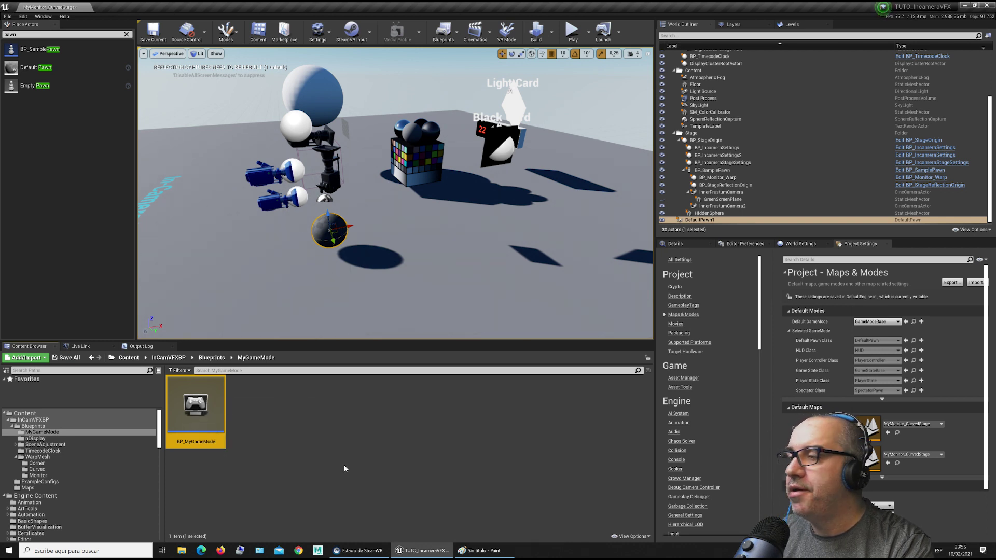
# Set the project's Default GameMode to BP_MyGameMode and check the available Default Pawn Class options.
pyautogui.click(876, 322)
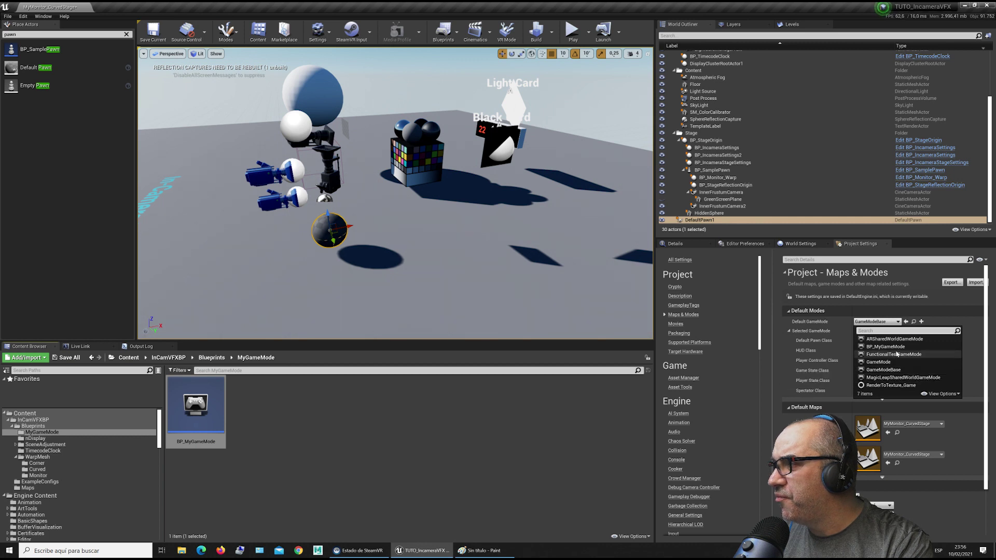
pyautogui.click(886, 347)
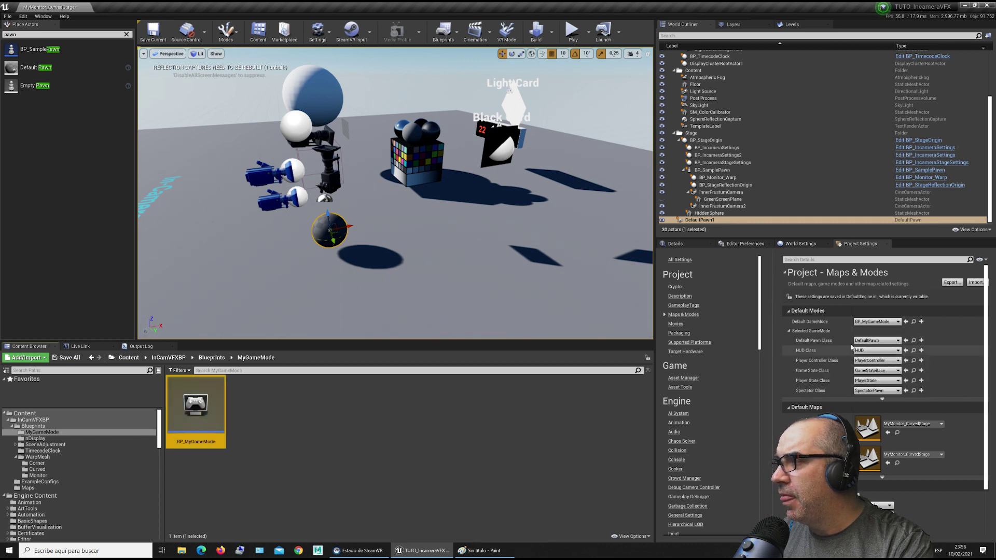
pyautogui.click(884, 341)
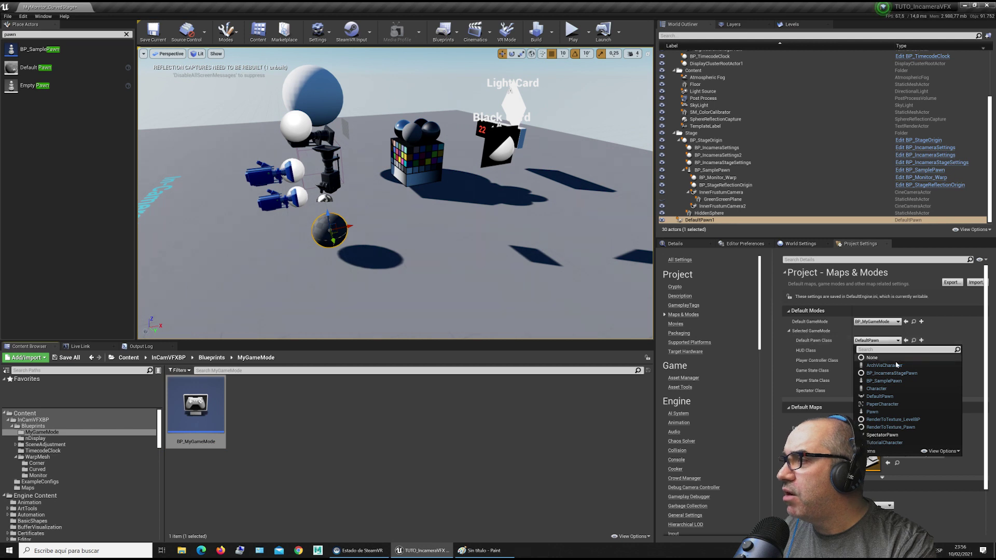
# Convert the DefaultPawn1 actor into a New Subclass blueprint of DefaultPawn in the MyGameMode folder, and close its editor.
pyautogui.click(700, 220)
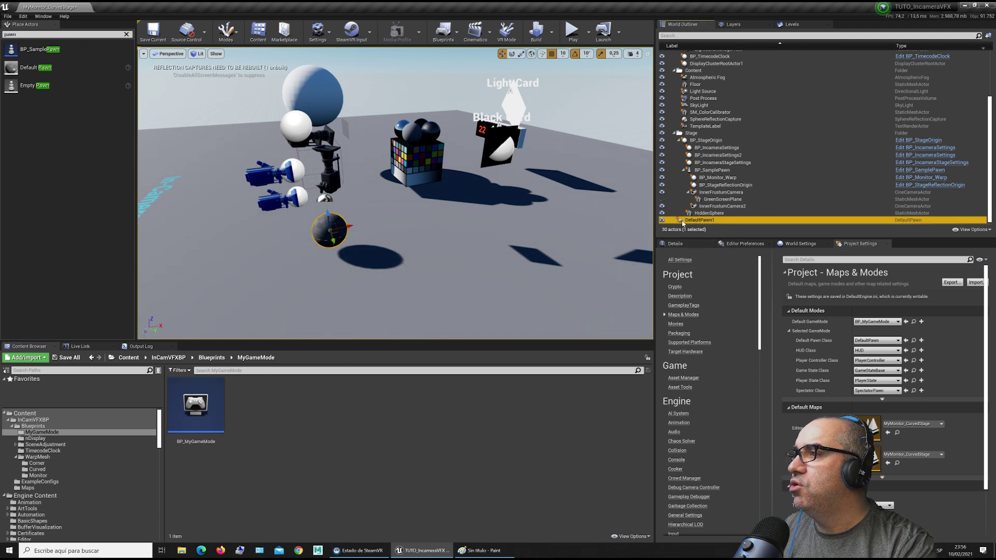
pyautogui.click(692, 247)
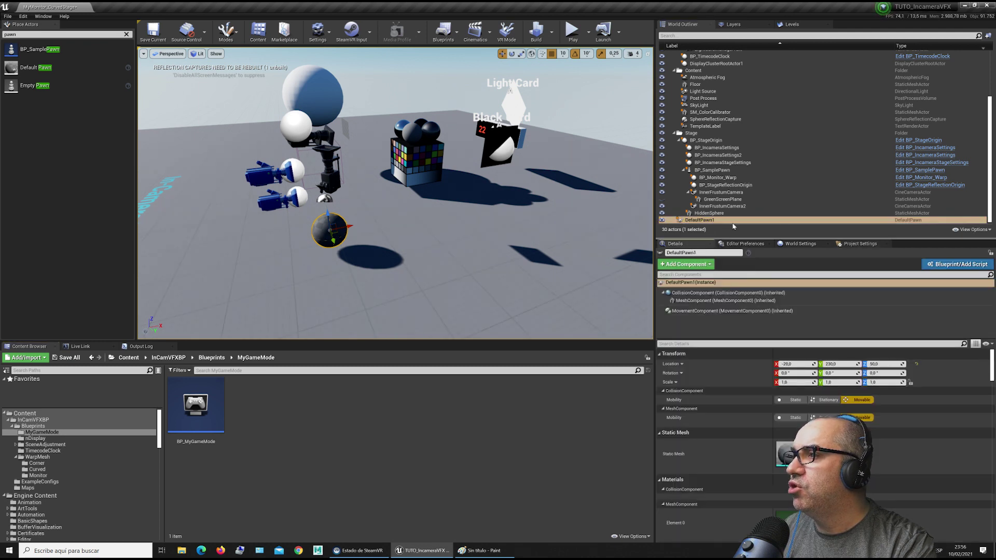
pyautogui.click(957, 265)
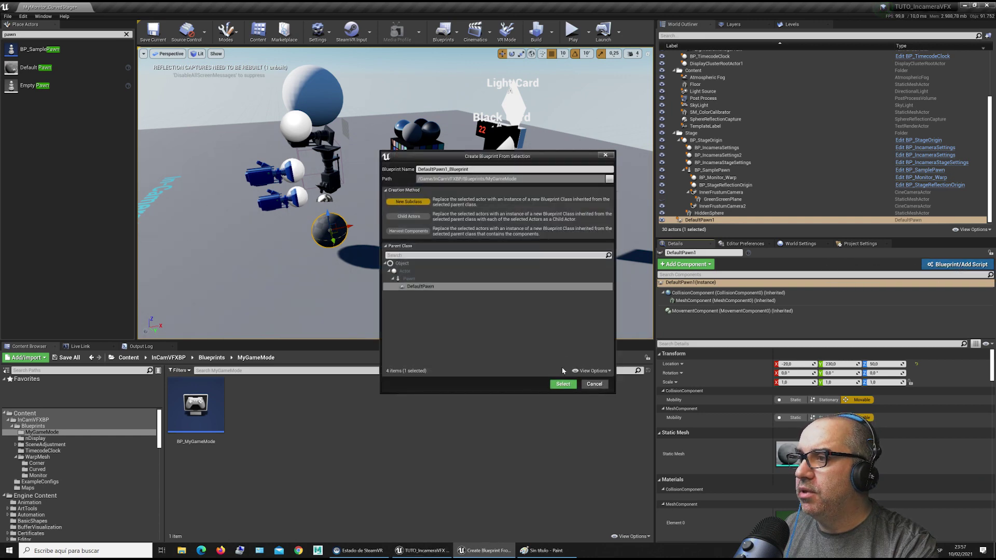
pyautogui.click(563, 384)
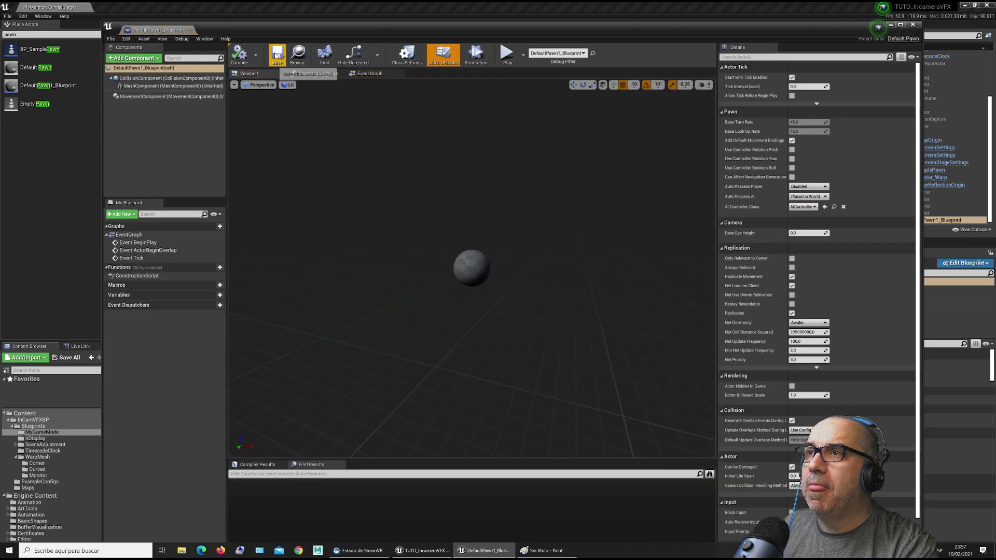
pyautogui.click(190, 30)
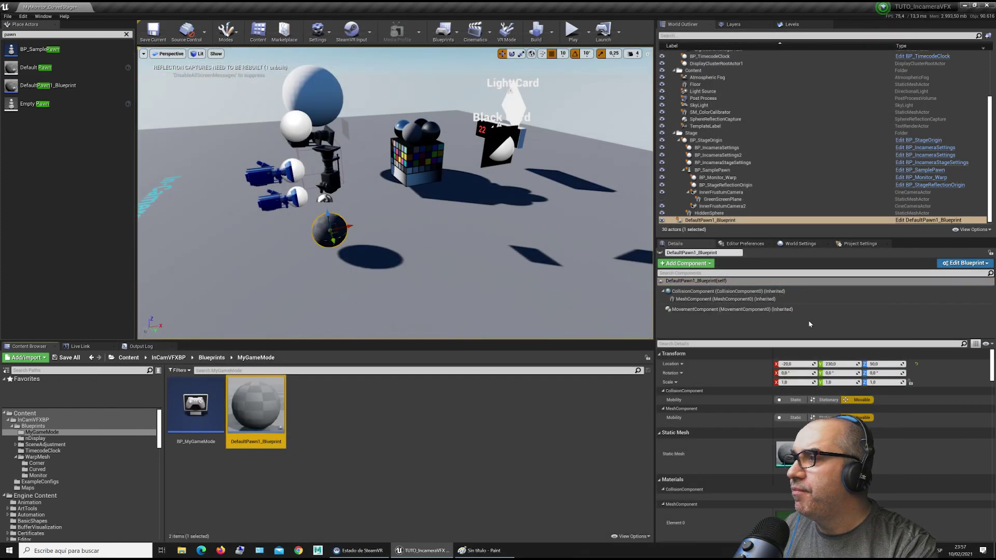
# Set the Default Pawn Class of BP_MyGameMode to DefaultPawn1_Blueprint in the project settings.
pyautogui.click(843, 249)
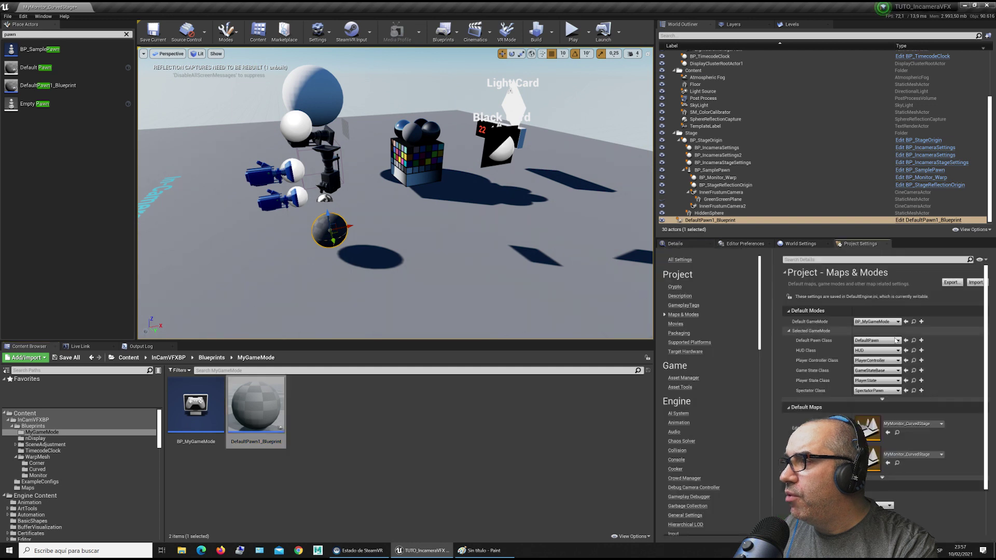
pyautogui.click(876, 340)
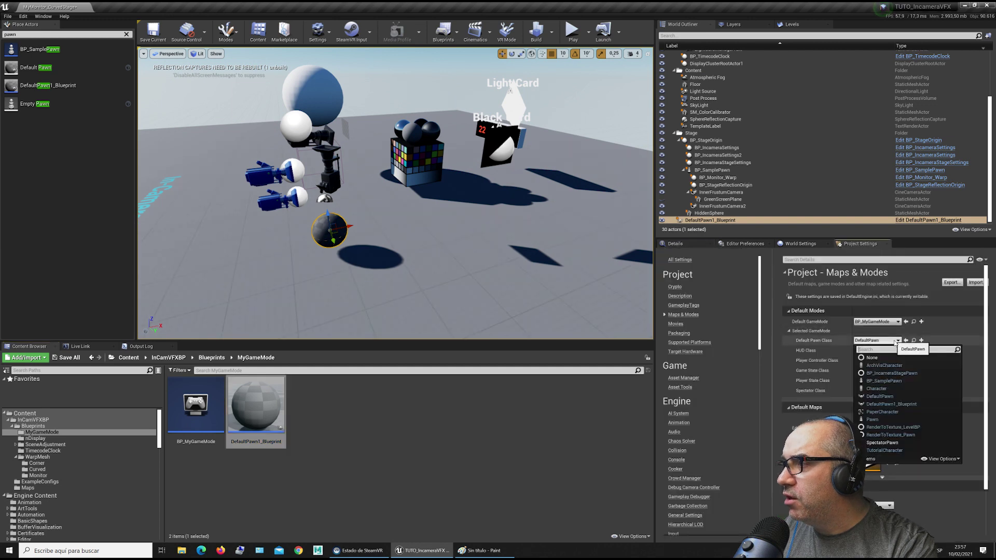
pyautogui.click(910, 405)
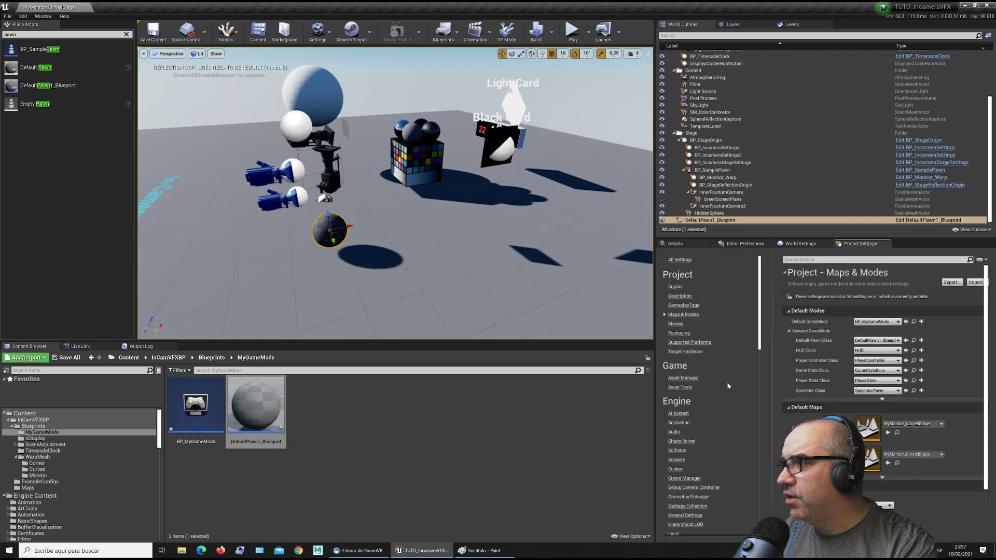
pyautogui.click(386, 419)
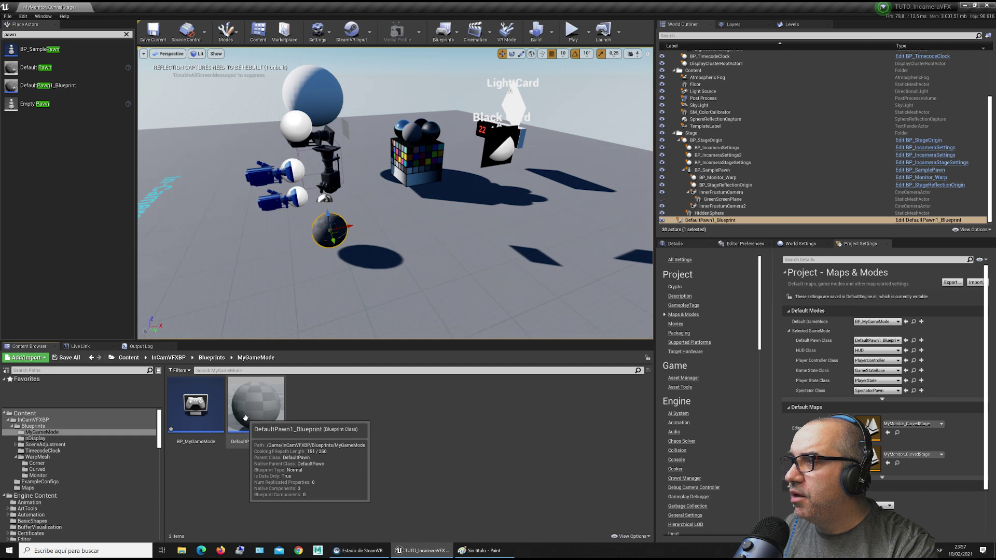
# Open DefaultPawn1_Blueprint in the full Blueprint editor and add a Camera component with its default name.
pyautogui.click(929, 221)
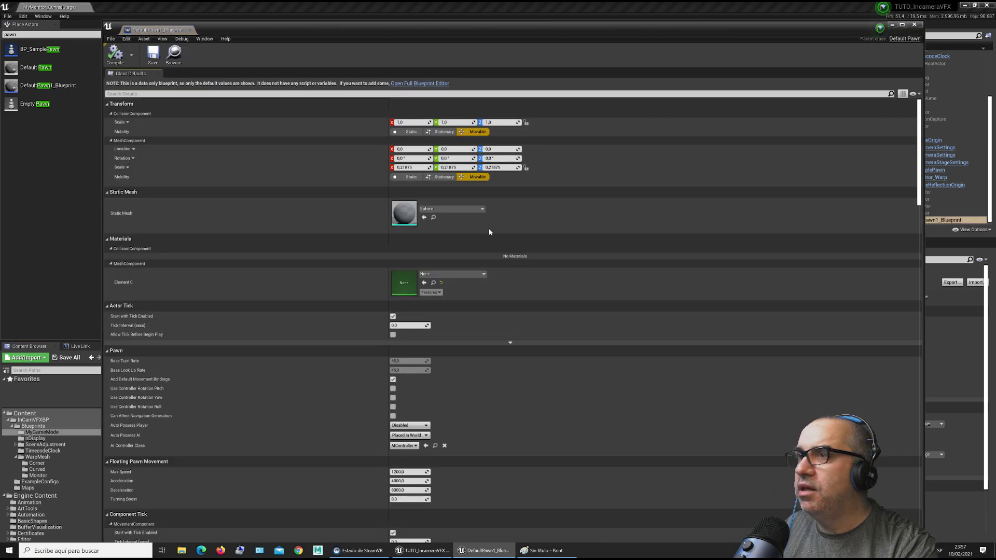
pyautogui.click(413, 84)
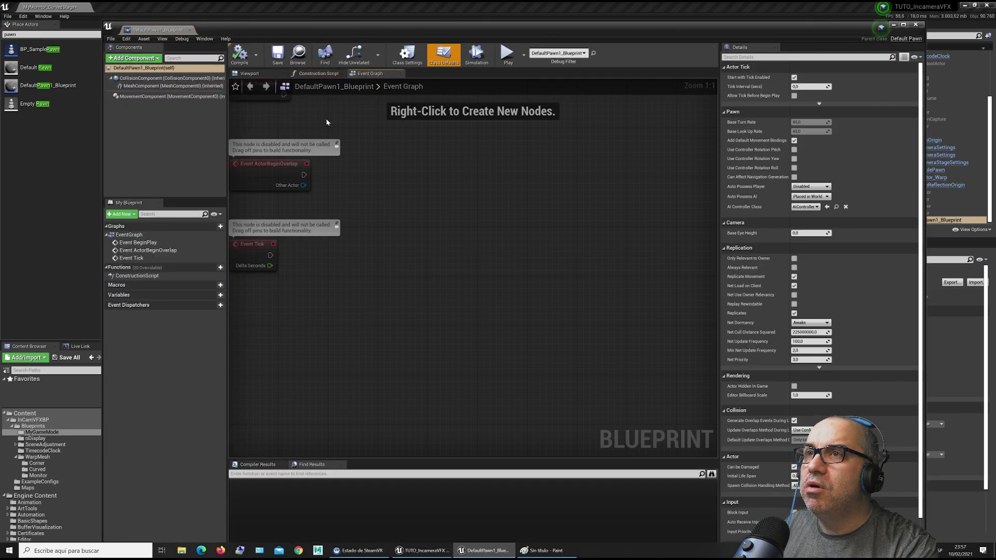
pyautogui.moveTo(327, 122); pyautogui.dragTo(426, 173, button='right')
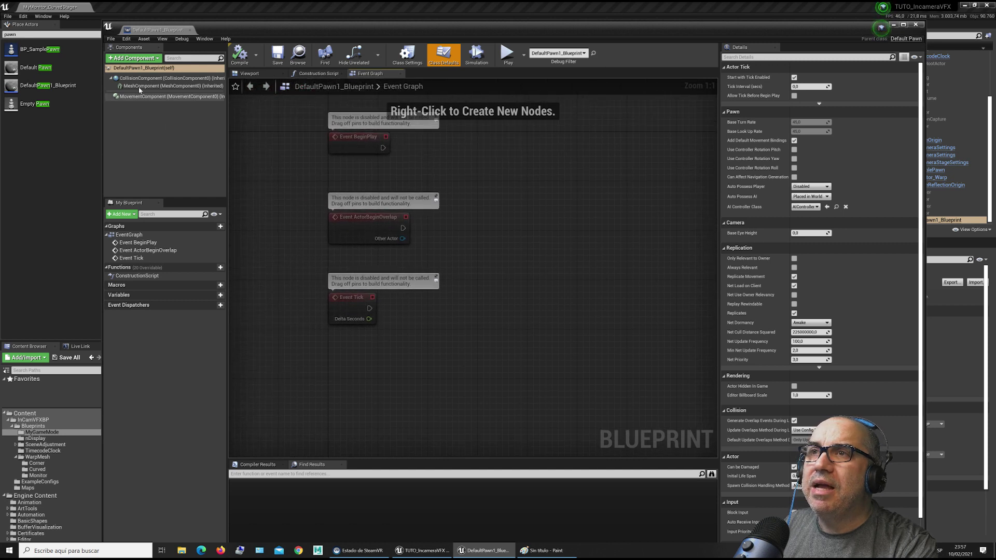
pyautogui.click(140, 59)
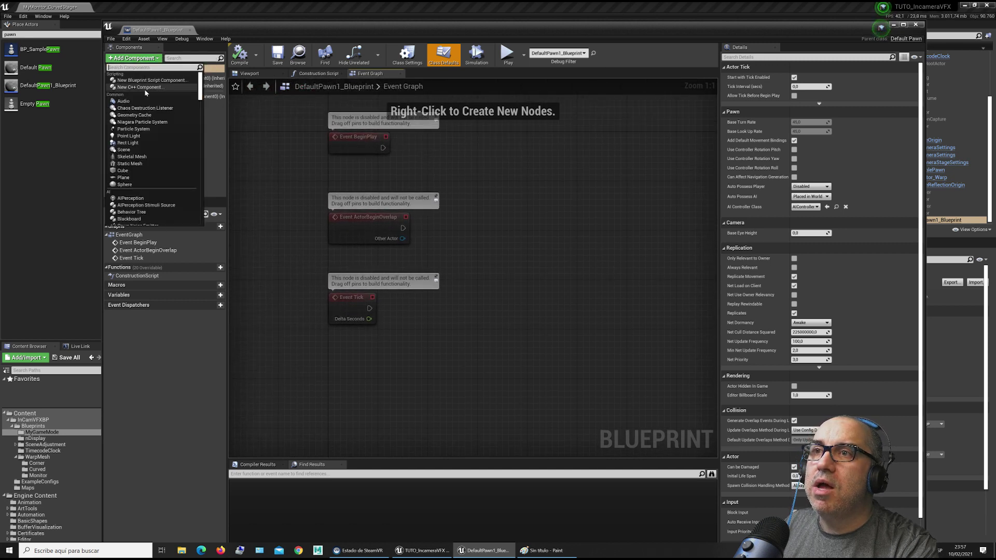
pyautogui.write('ca')
pyautogui.press('Escape')
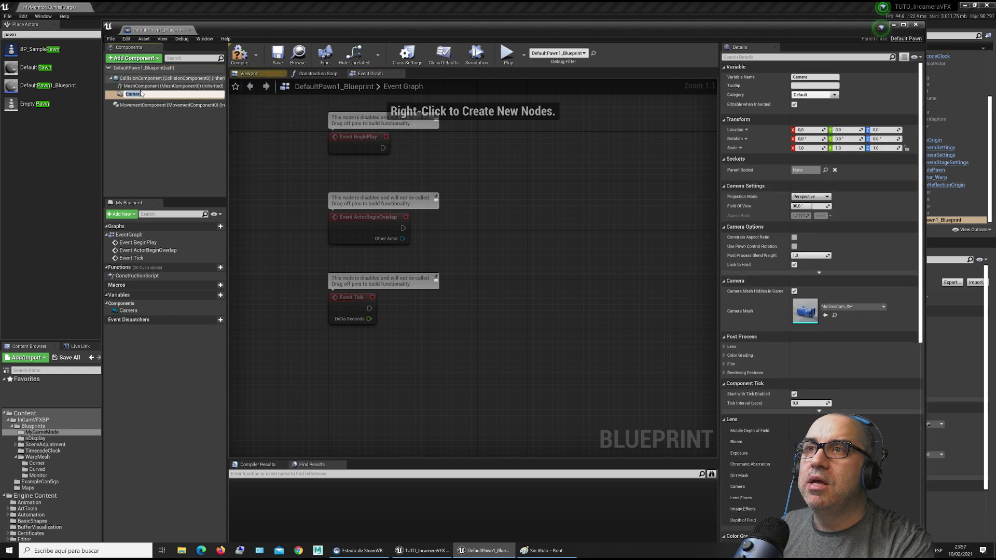
pyautogui.click(143, 120)
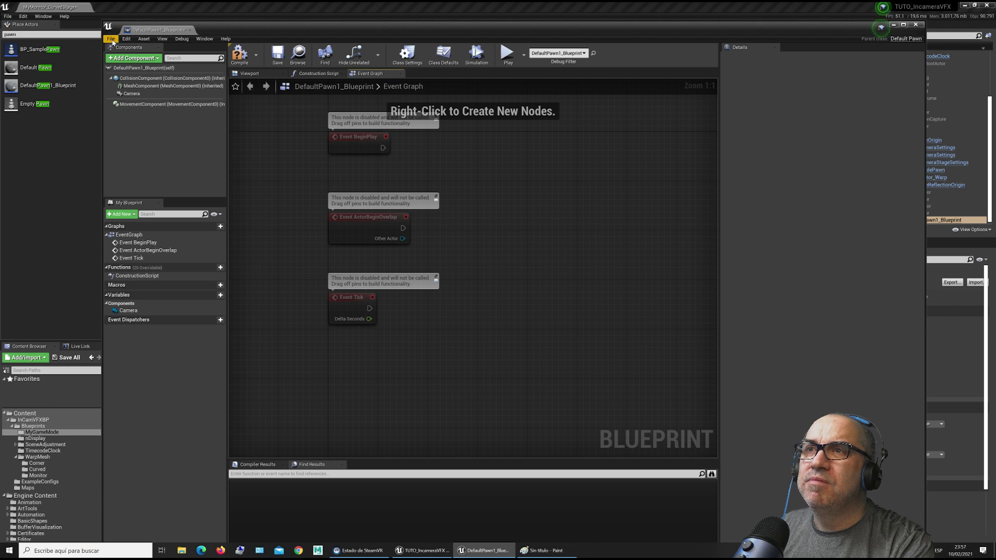
# Compile and save DefaultPawn1_Blueprint, and close its editor.
pyautogui.click(239, 54)
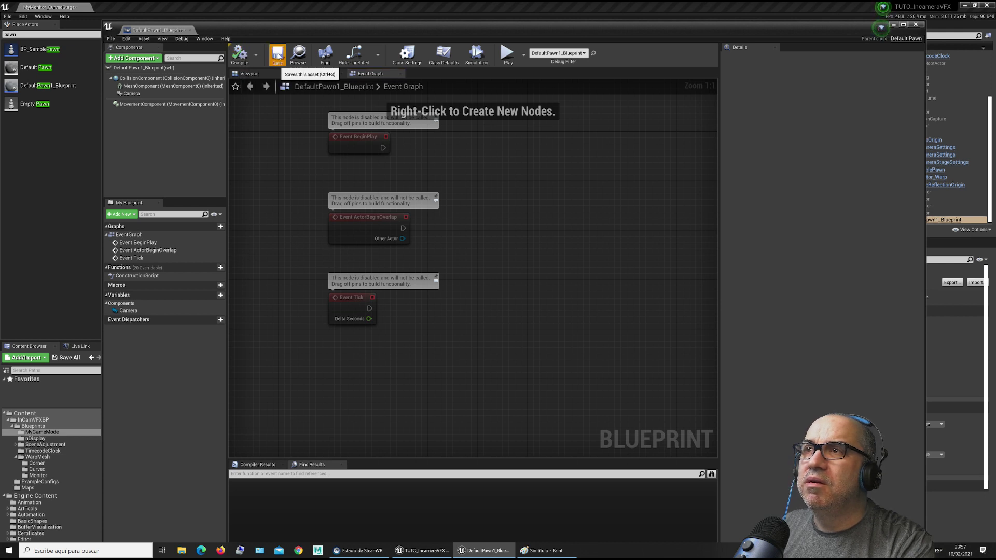
pyautogui.click(278, 54)
pyautogui.click(190, 30)
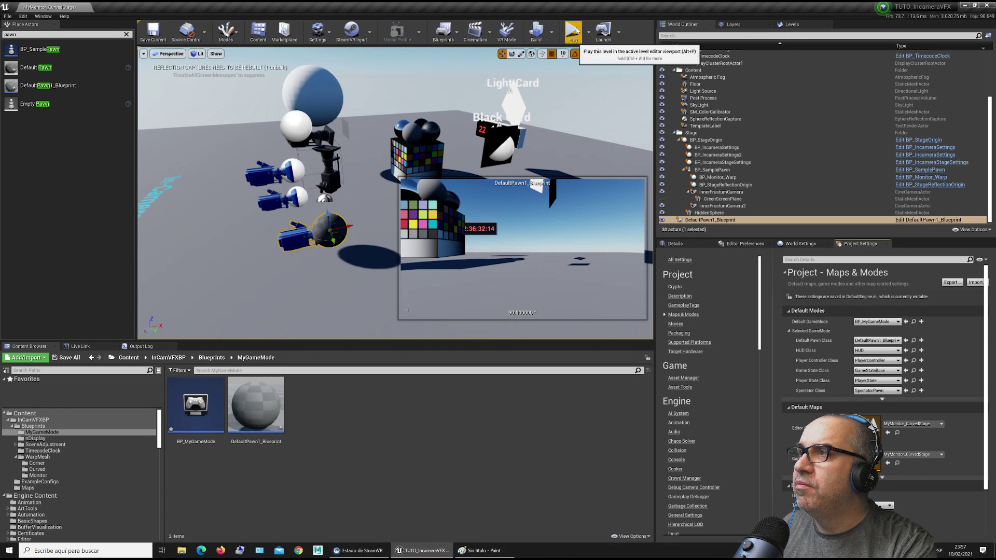
# Play the level in the viewport to check the view from the new pawn, and stop the session.
pyautogui.click(574, 31)
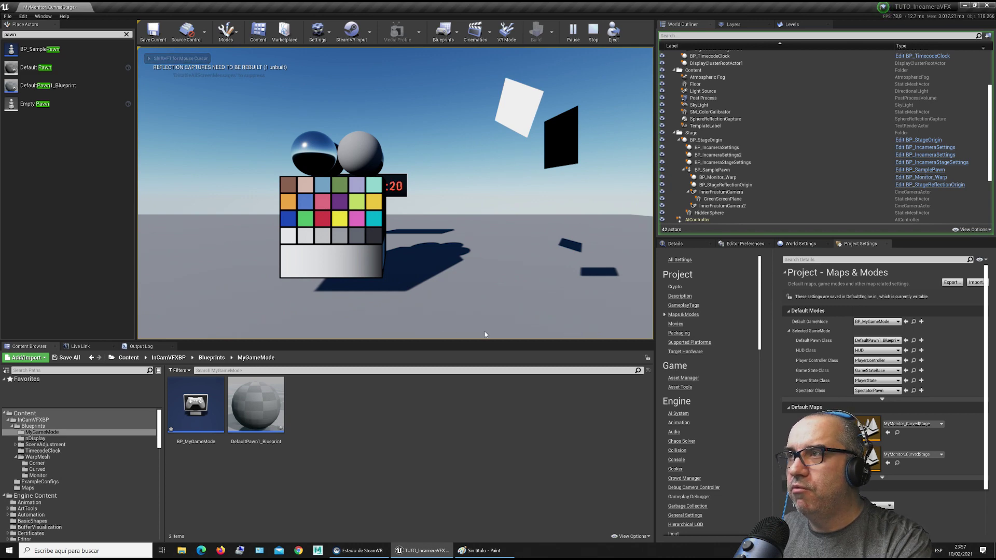
pyautogui.press('Escape')
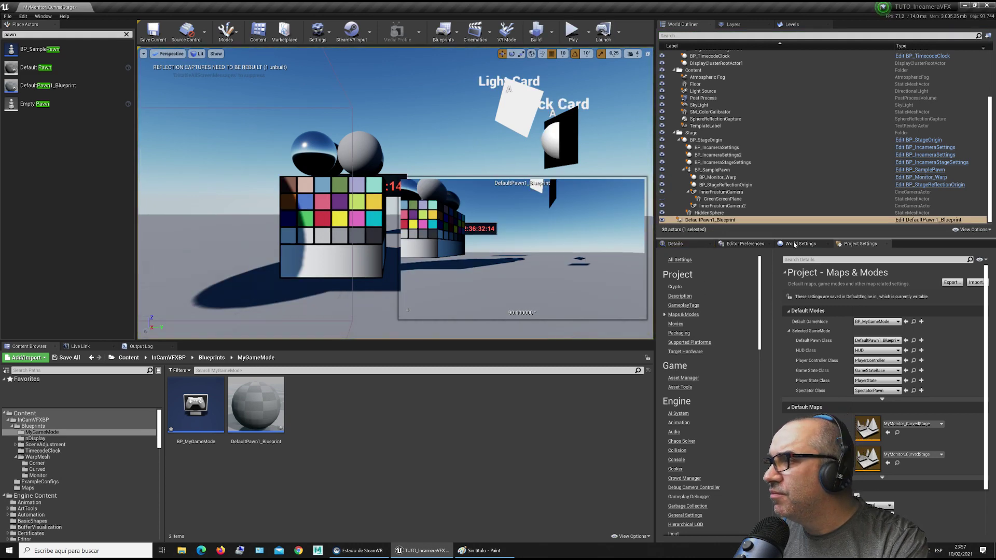
# Set Auto Possess Player to Player 0 on the DefaultPawn1_Blueprint actor placed in the level.
pyautogui.click(709, 219)
pyautogui.click(685, 245)
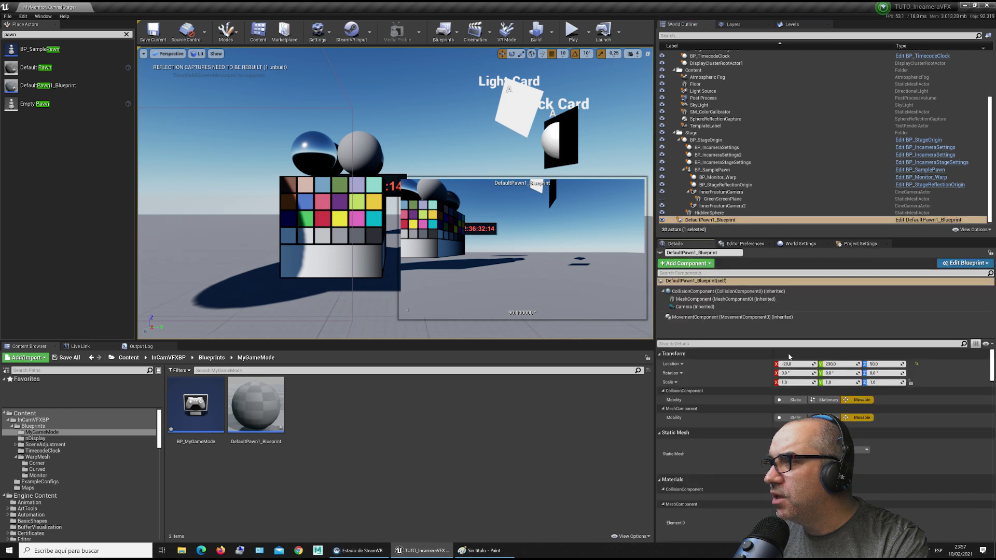
pyautogui.scroll(-5, 825, 446)
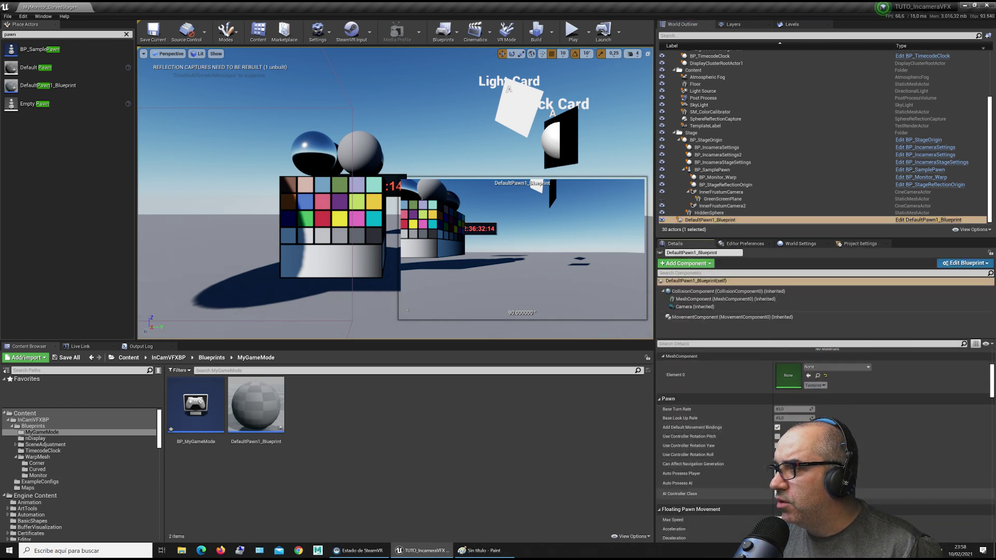
pyautogui.scroll(-3, 824, 441)
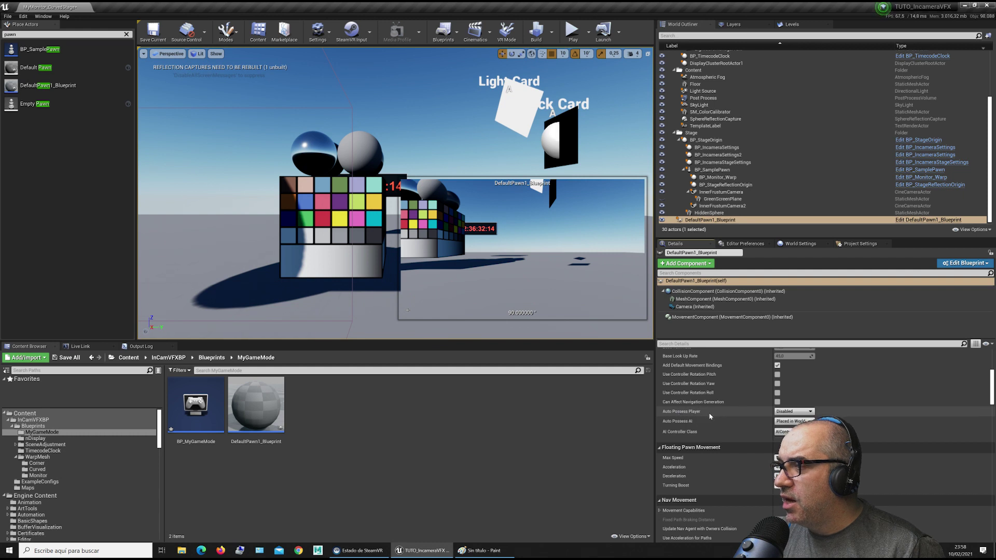
pyautogui.click(792, 411)
pyautogui.click(787, 423)
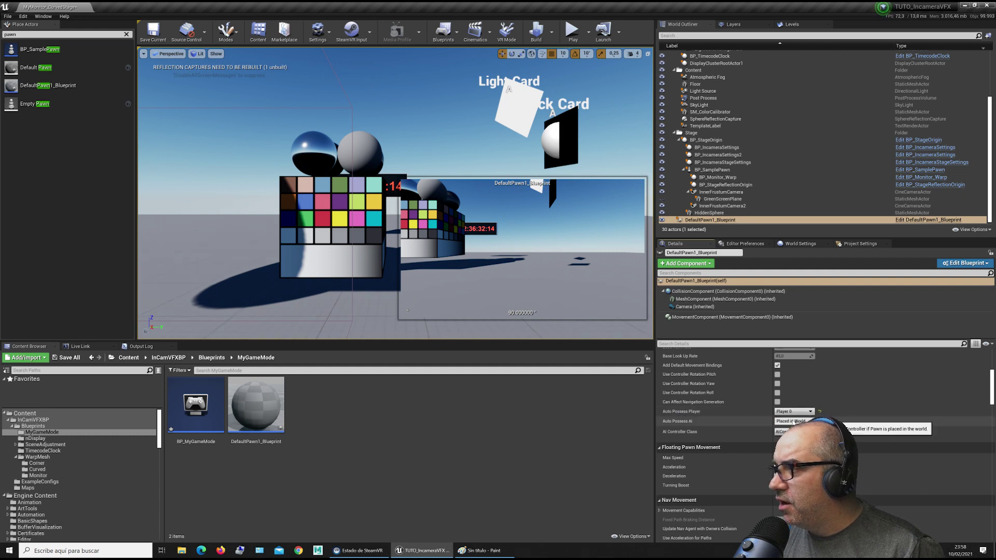
# Set the collision preset of the pawn's CollisionComponent to NoCollision.
pyautogui.moveTo(992, 391); pyautogui.dragTo(987, 412)
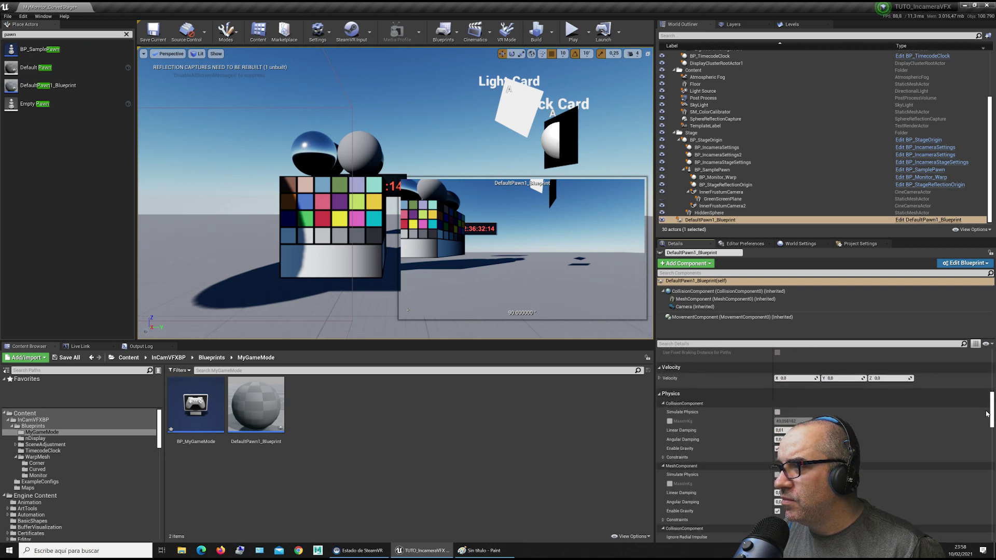
pyautogui.scroll(-1, 957, 434)
pyautogui.scroll(-2, 932, 450)
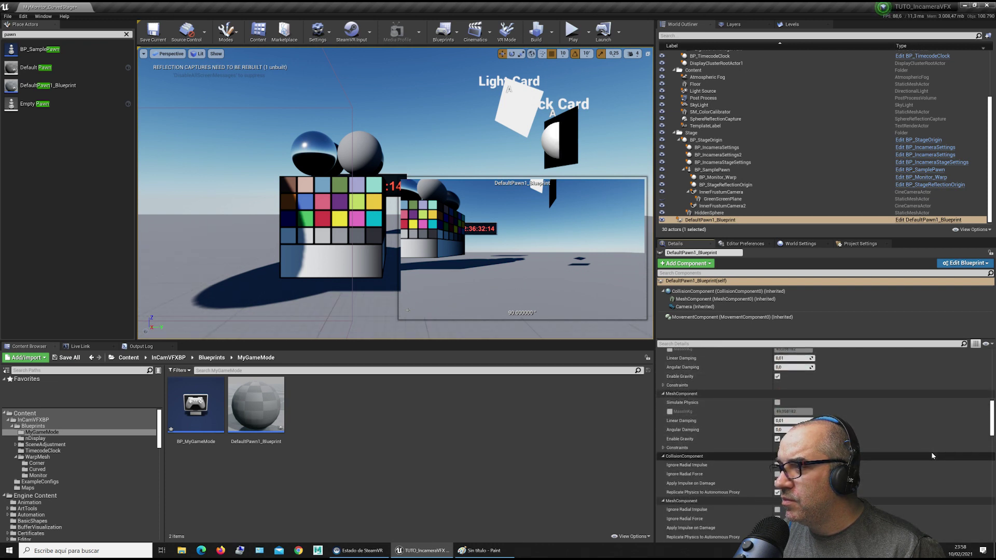
pyautogui.scroll(-3, 932, 455)
pyautogui.scroll(-3, 932, 454)
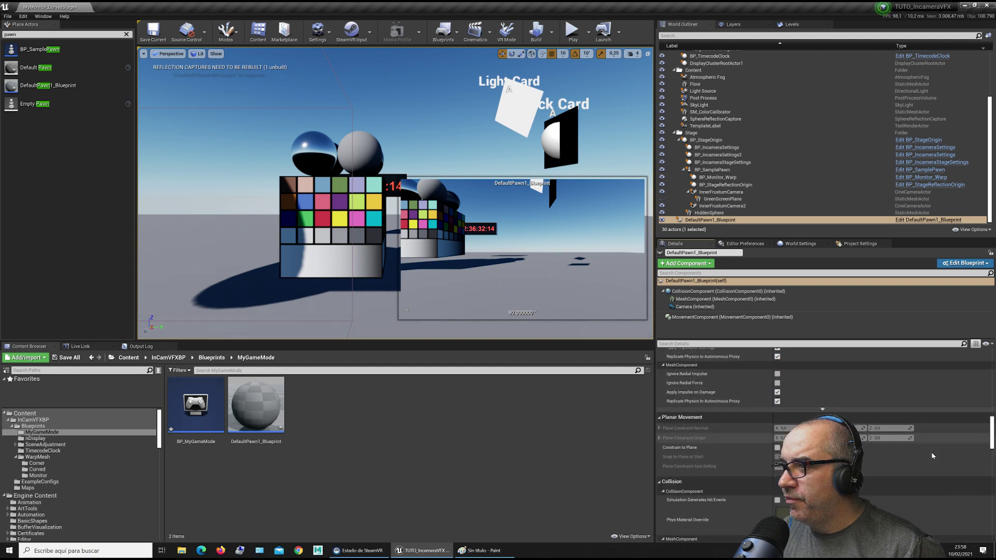
pyautogui.scroll(-2, 931, 455)
pyautogui.scroll(-1, 931, 456)
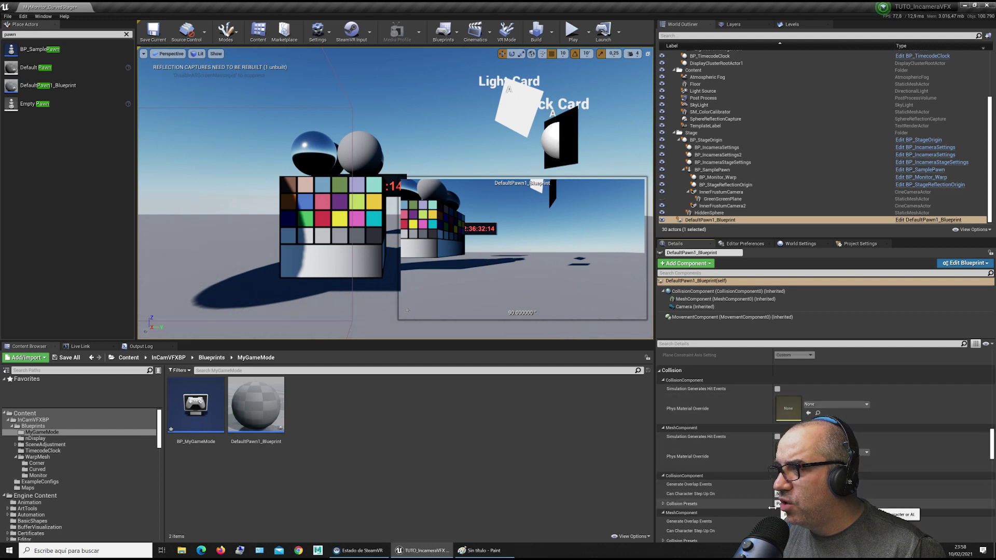
pyautogui.click(779, 504)
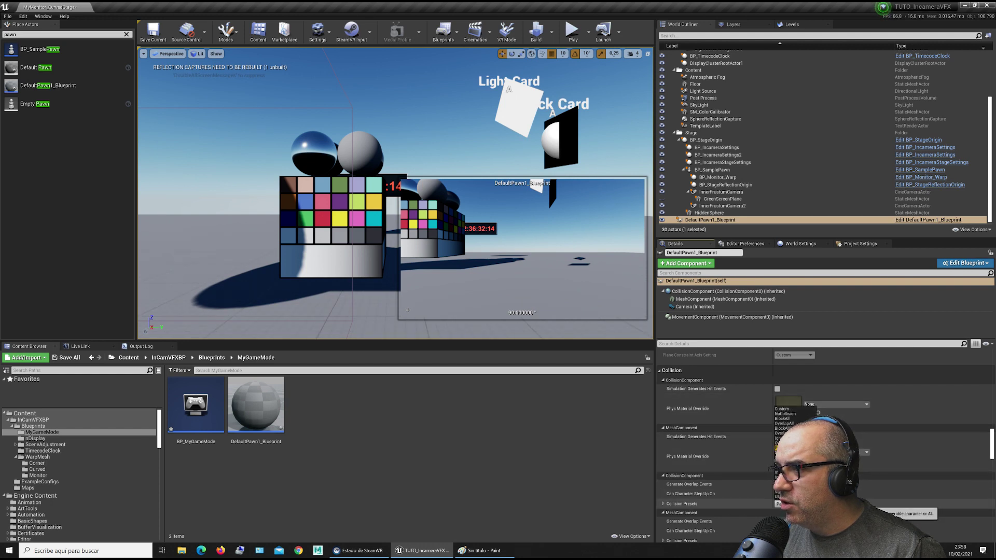
pyautogui.click(797, 415)
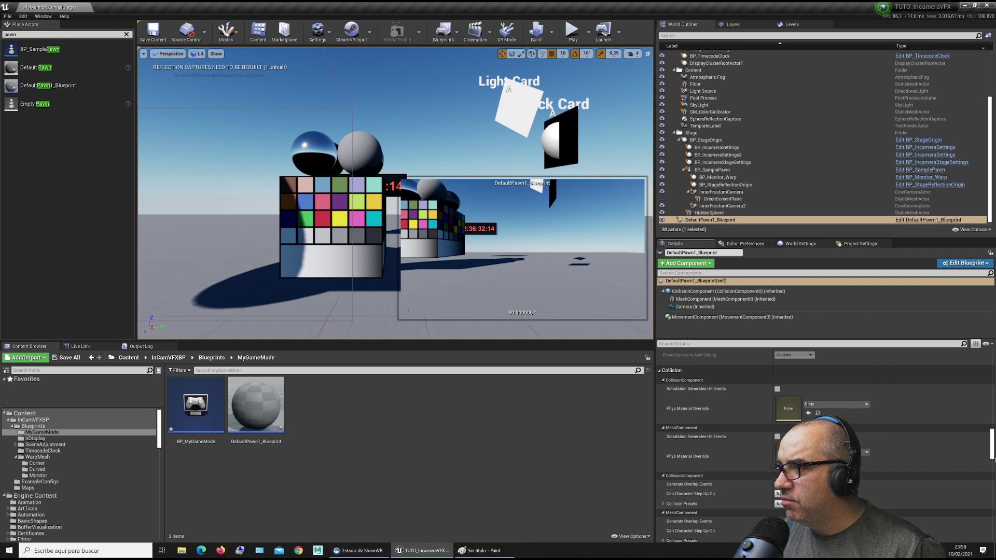
# Filter the pawn's properties by "bind" to check its default movement bindings, and clear the filter.
pyautogui.moveTo(991, 455); pyautogui.dragTo(989, 363)
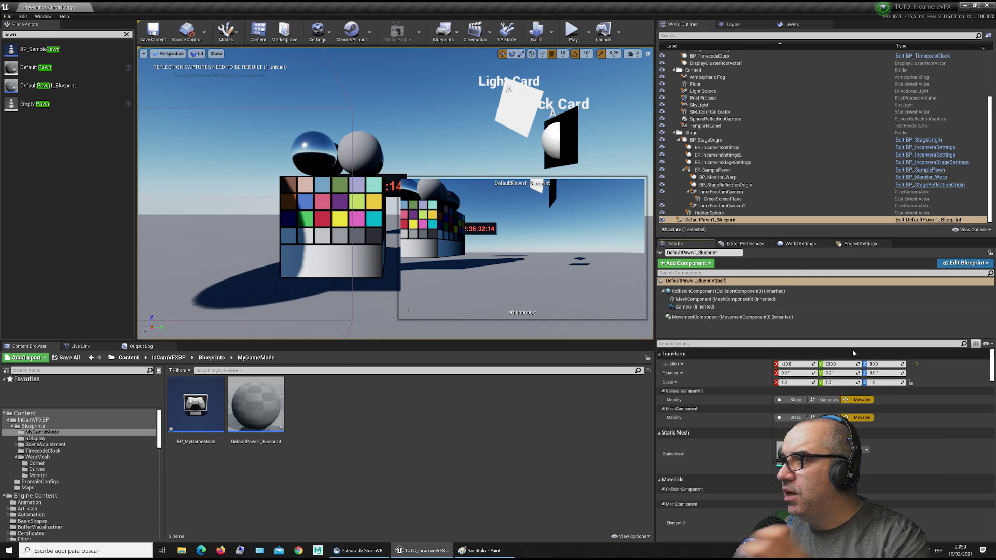
pyautogui.click(810, 344)
pyautogui.write('bind')
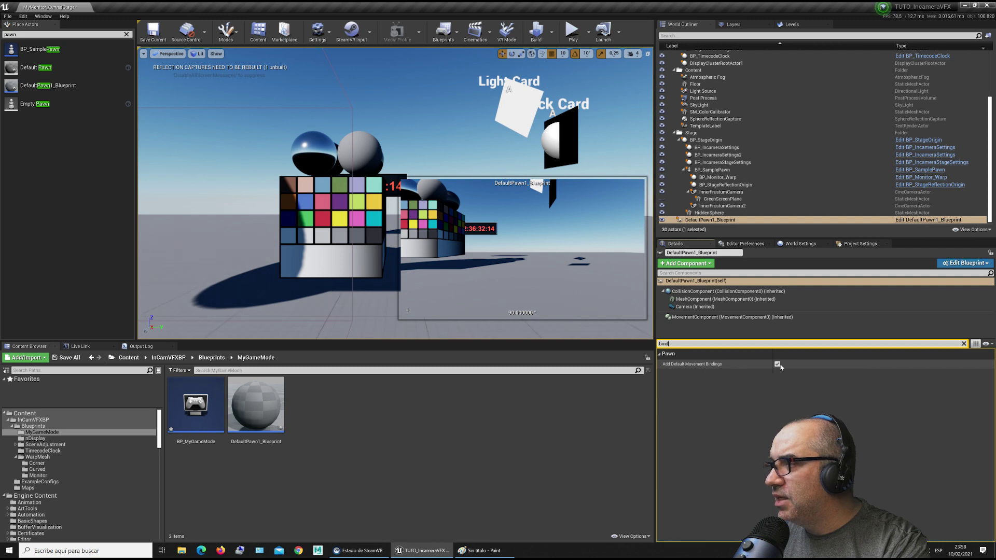
pyautogui.press('BackSpace')
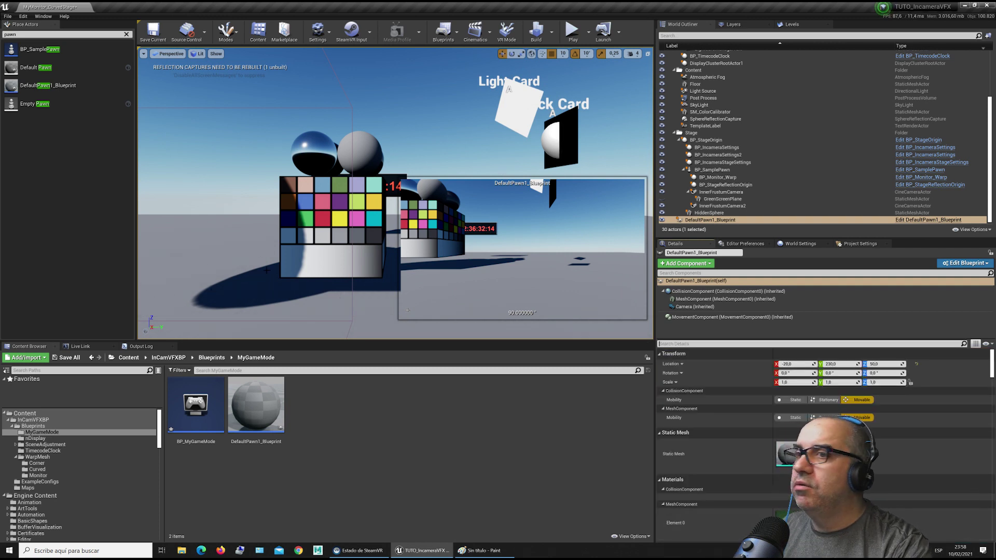
# Save the modified game mode and level, and play the level in the viewport to test the pawn before stopping the session.
pyautogui.click(66, 357)
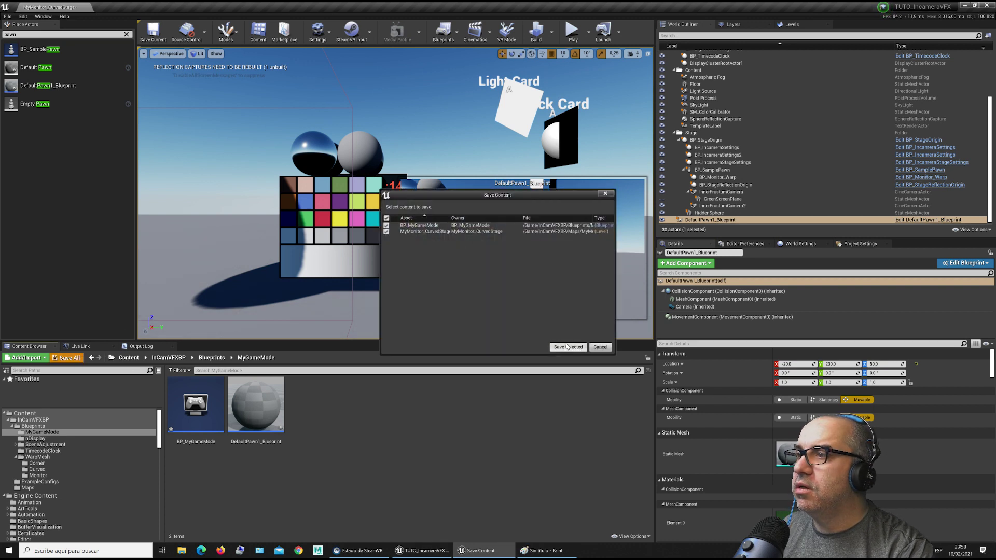
pyautogui.click(567, 347)
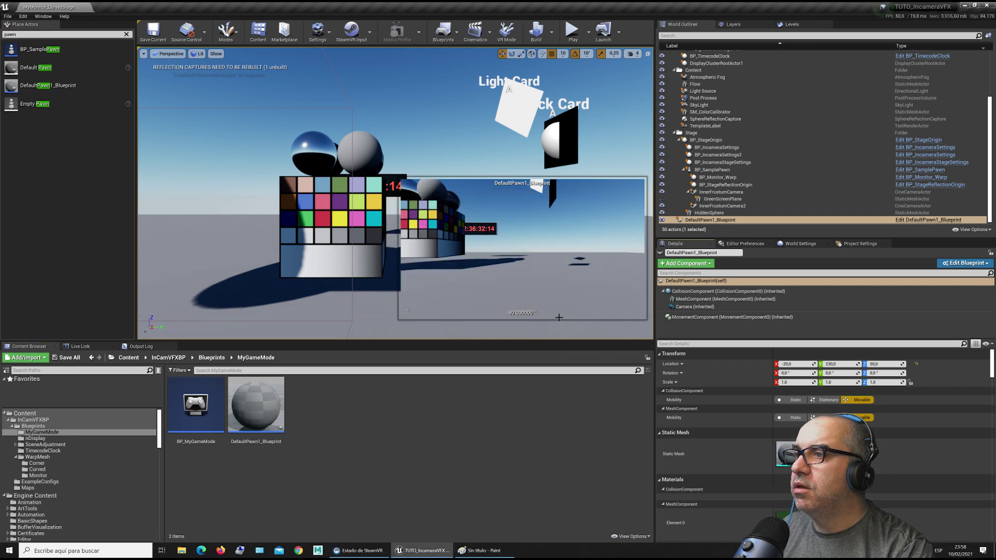
pyautogui.click(573, 30)
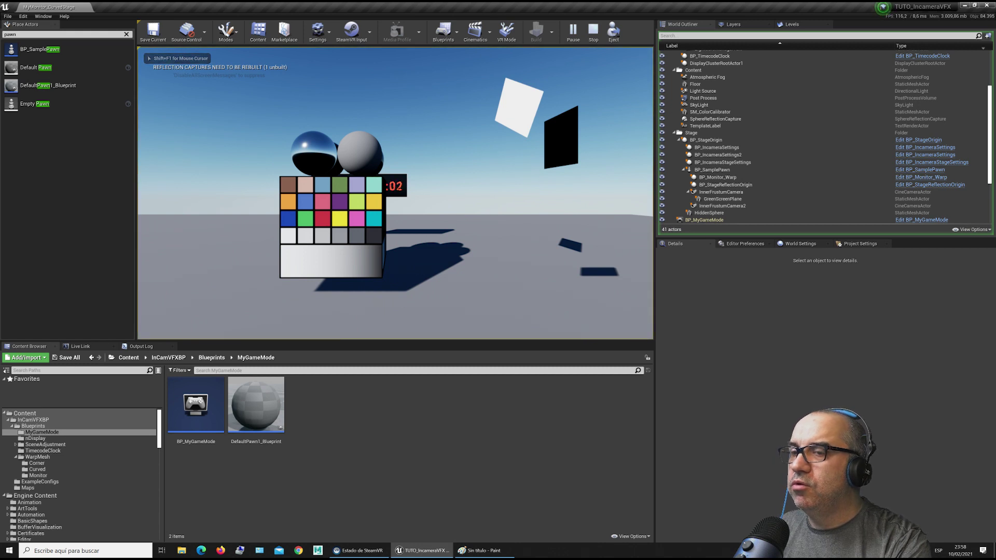
pyautogui.press('Escape')
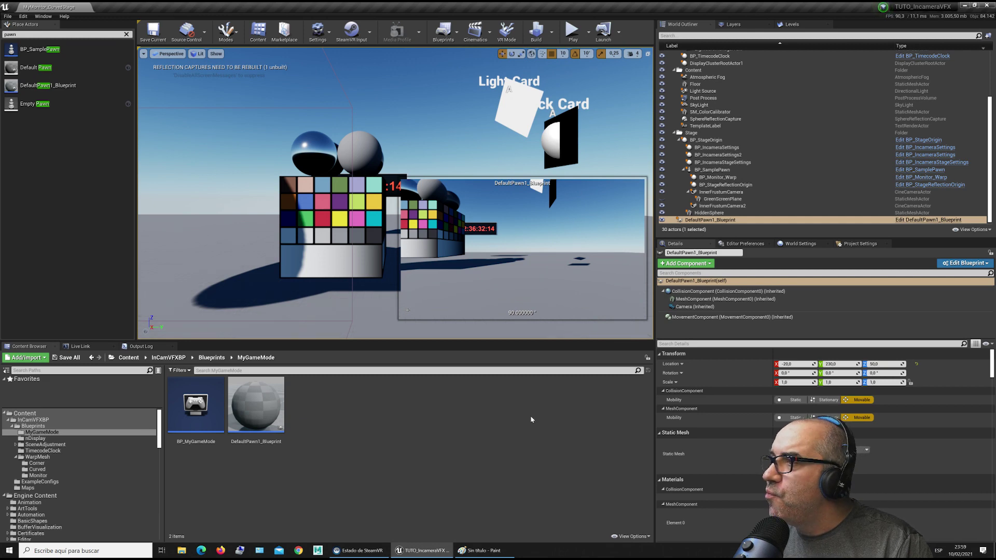
# Review the class defaults of DefaultPawn1_Blueprint, close its editor, and bring up the project's Maps & Modes settings.
pyautogui.doubleClick(275, 412)
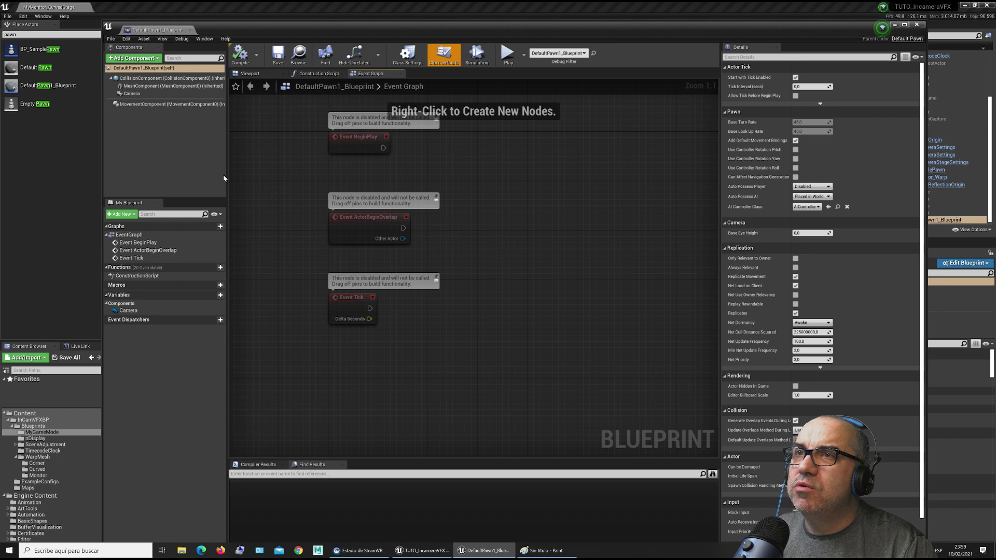
pyautogui.doubleClick(110, 28)
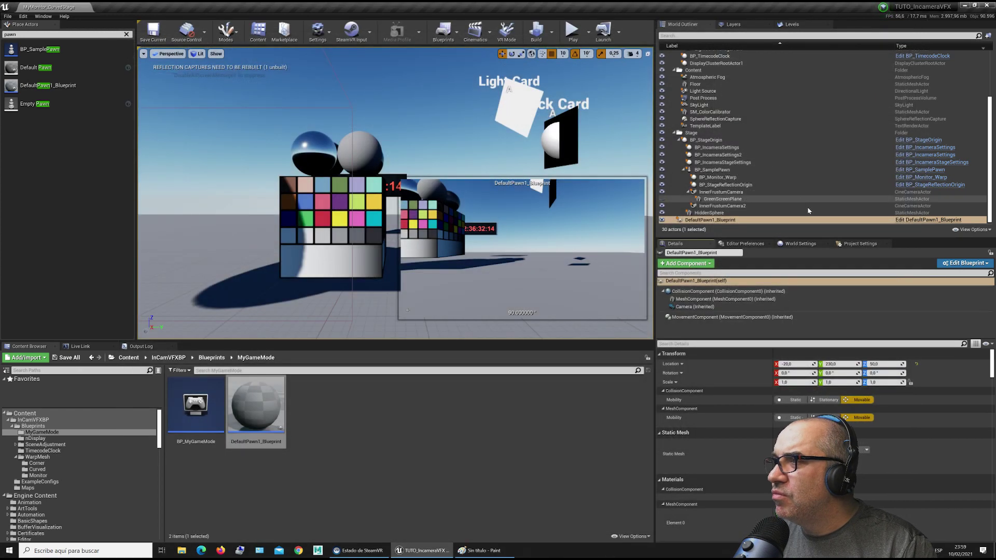
pyautogui.click(858, 244)
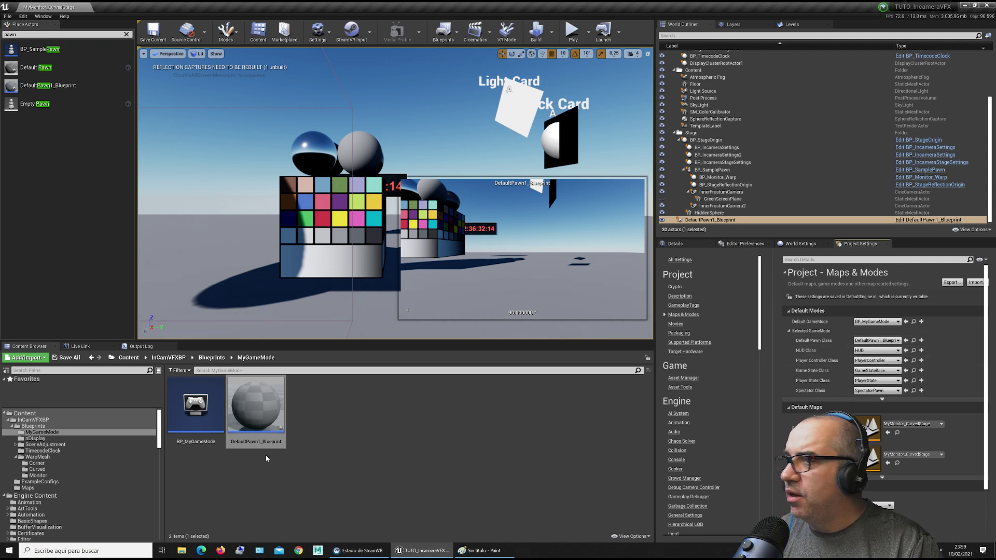
# Create a Player Controller Blueprint class named BP_MyPlayerController in the MyGameMode folder.
pyautogui.rightClick(313, 415)
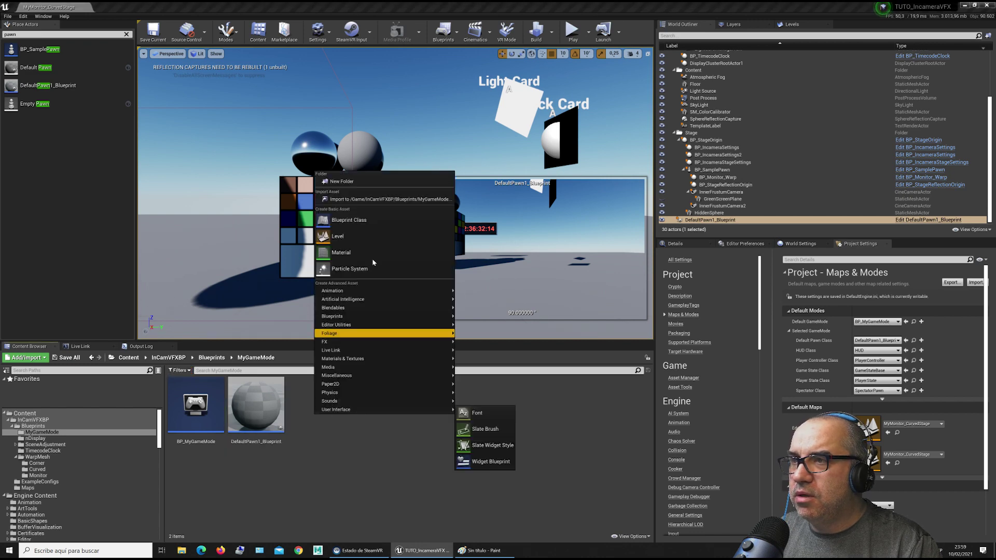
pyautogui.click(363, 220)
pyautogui.click(427, 261)
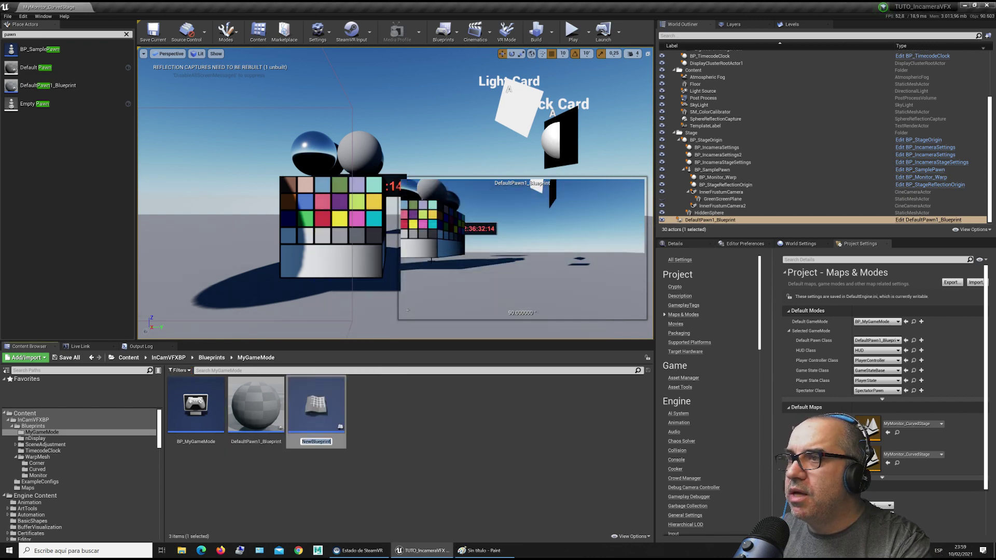
pyautogui.write('B')
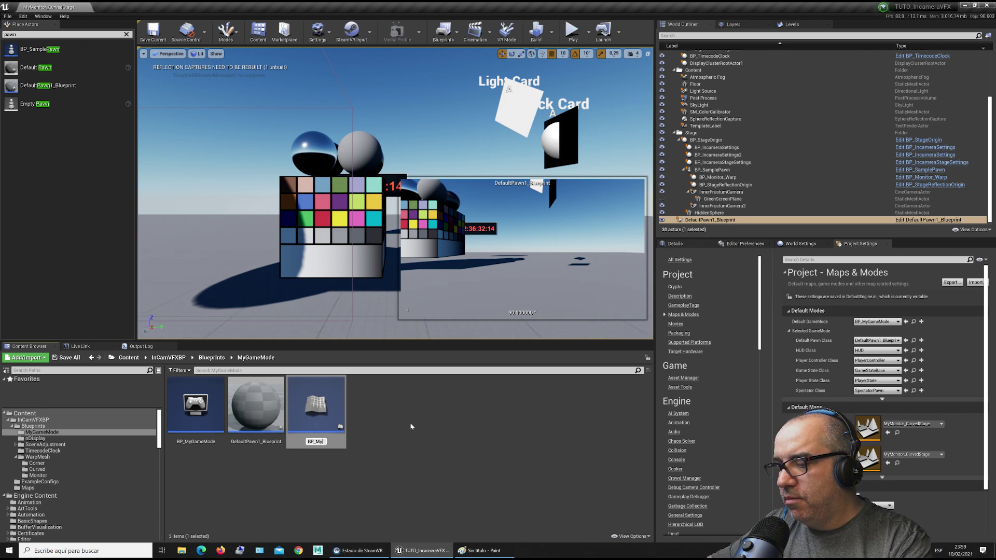
pyautogui.write('P_My')
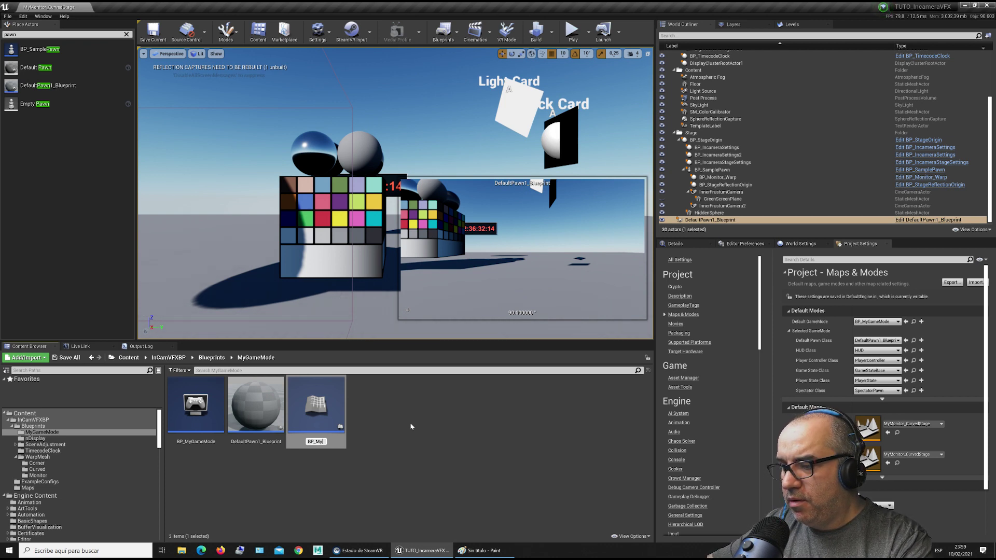
pyautogui.write('PlayerCo')
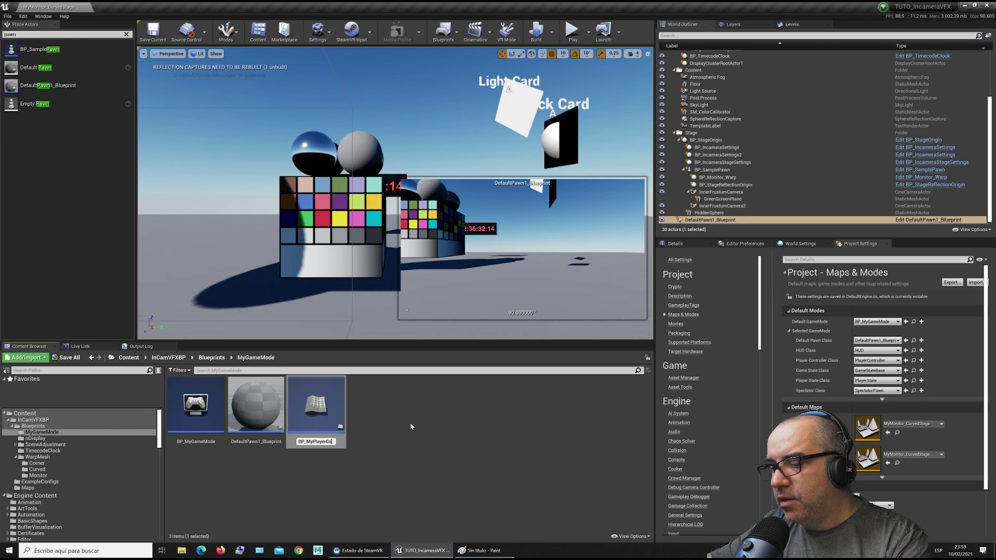
pyautogui.write('ntroleer')
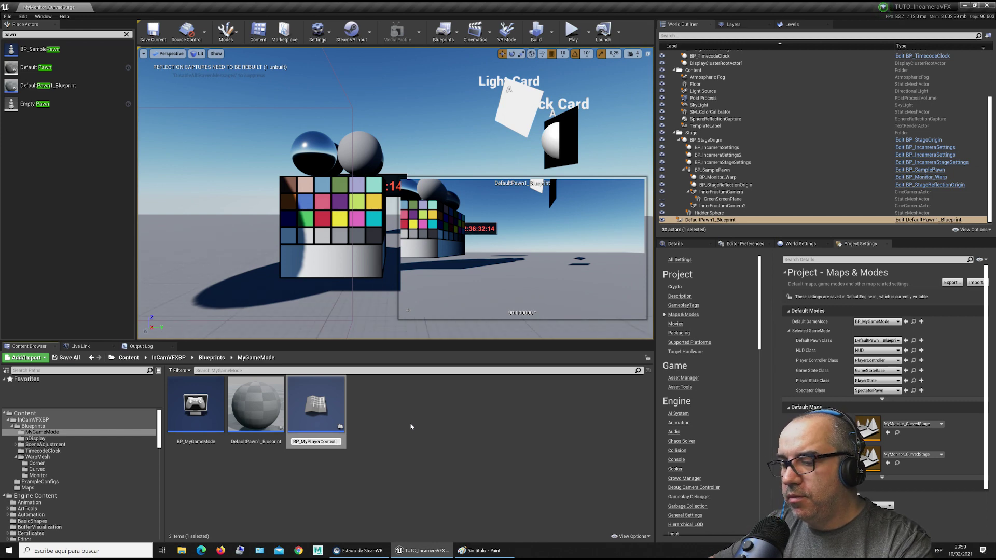
pyautogui.press('Return')
# Set Input Pitch Scale and Input Roll Scale to 0 and Input Yaw Scale to 0,5 in BP_MyPlayerController, and save and close it.
pyautogui.press('Return')
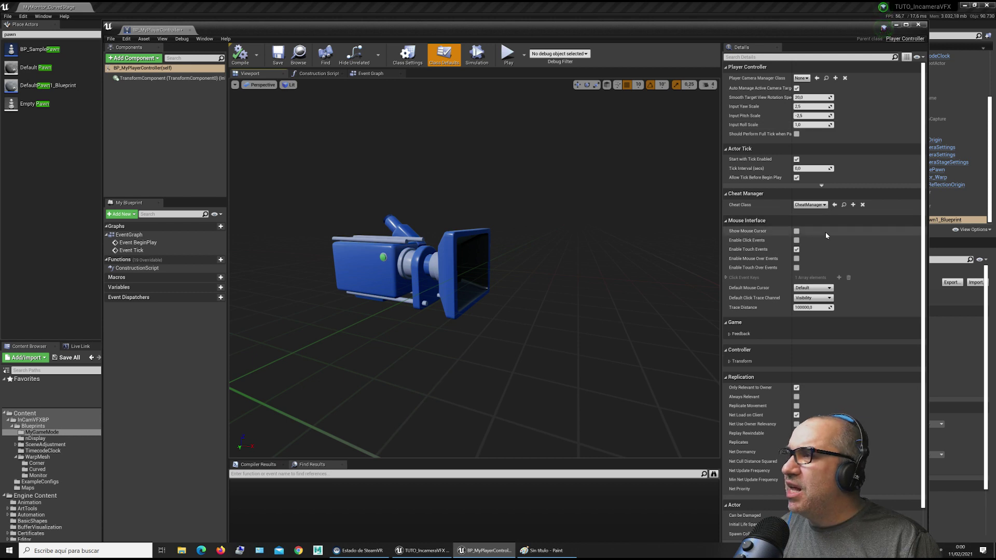
pyautogui.click(820, 116)
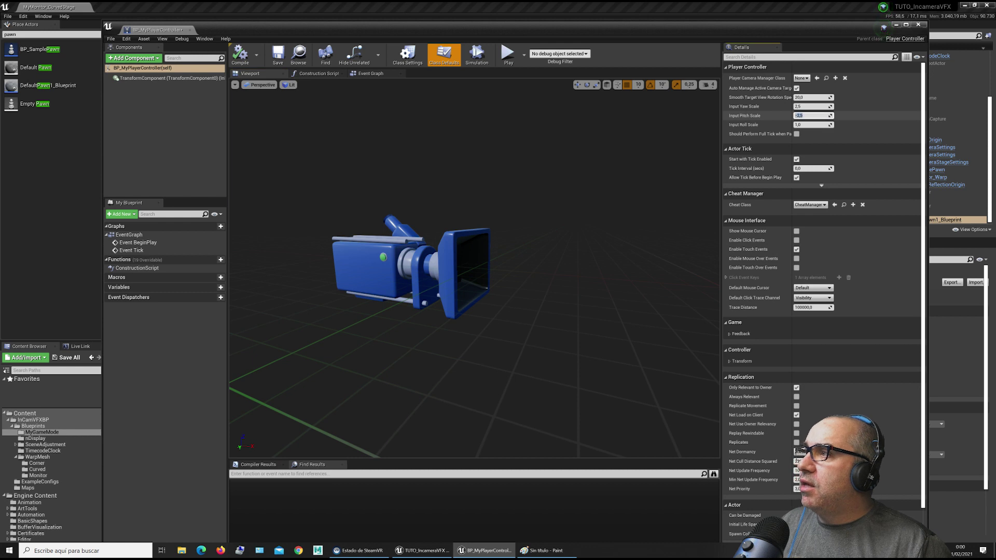
pyautogui.click(818, 125)
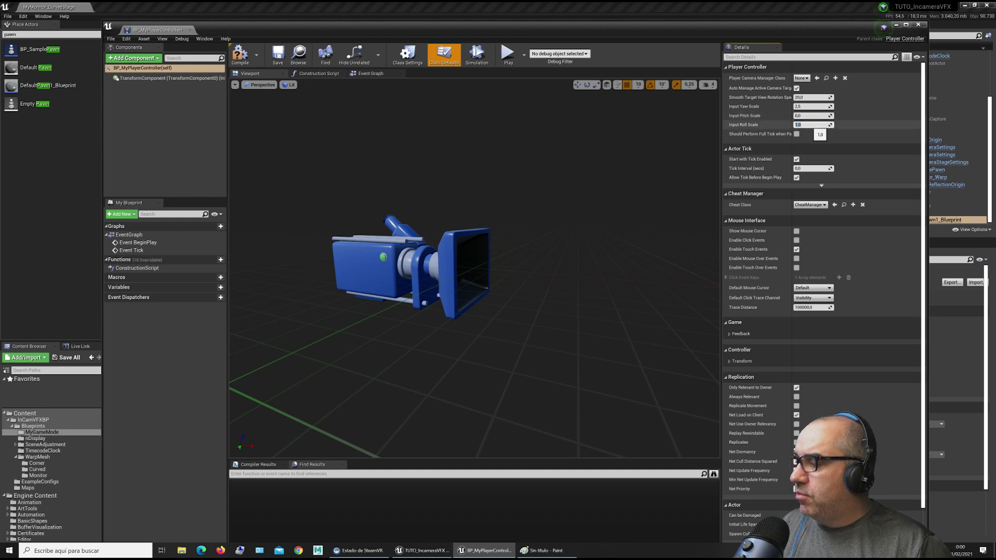
pyautogui.write('0')
pyautogui.click(813, 106)
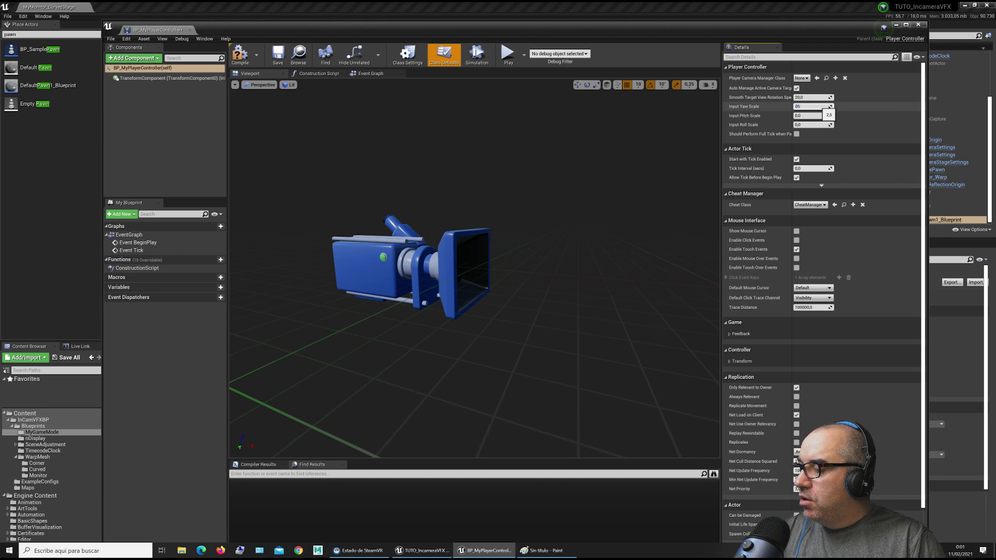
pyautogui.write('0')
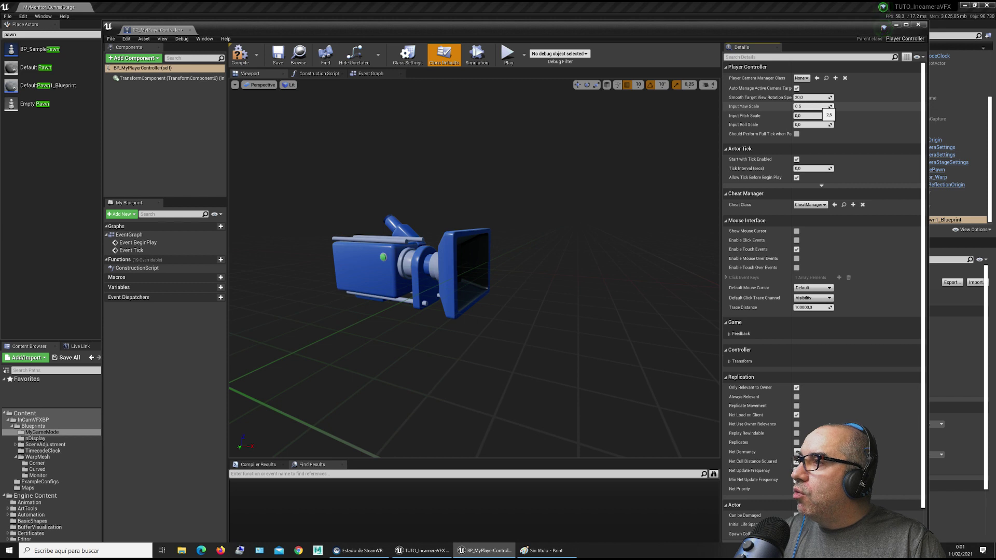
pyautogui.write(',5')
pyautogui.press('Return')
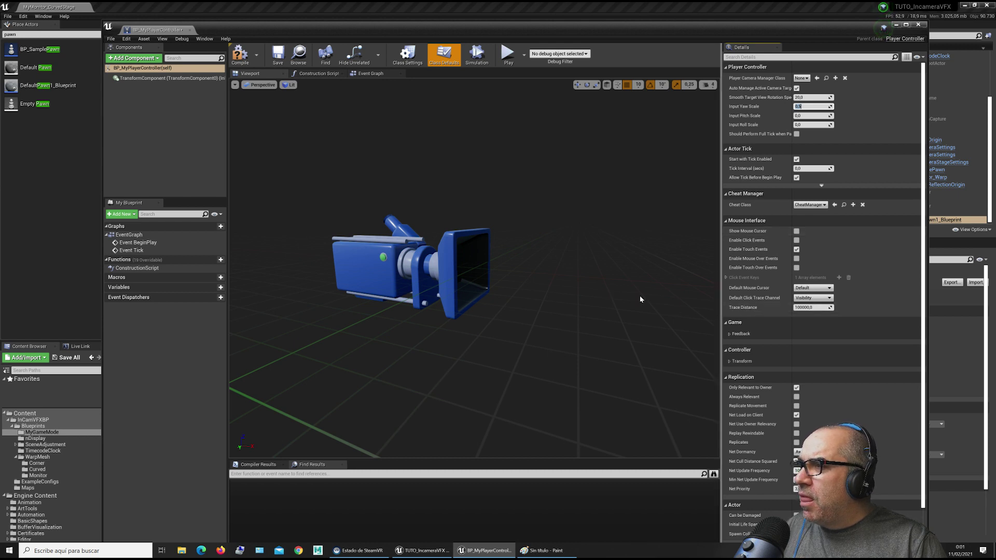
pyautogui.click(277, 54)
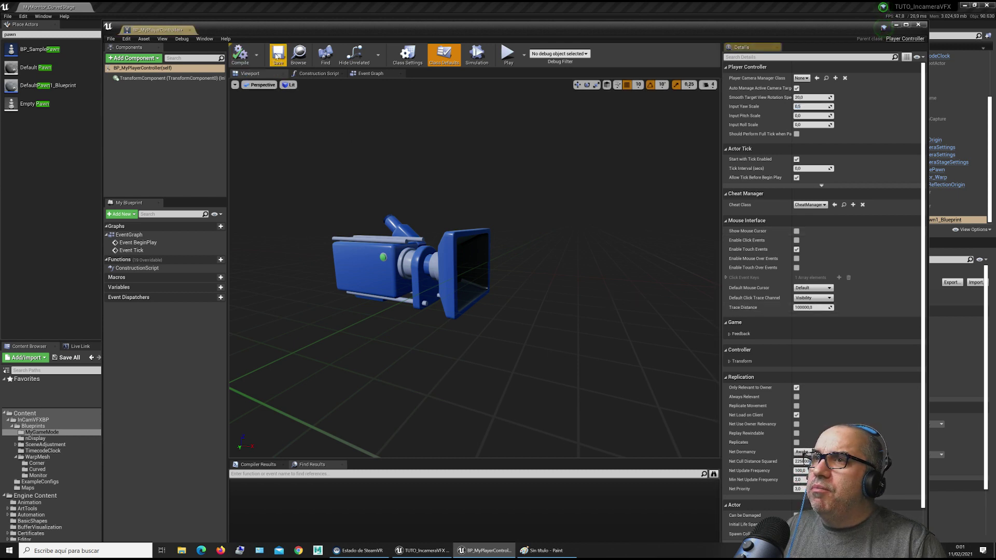
pyautogui.click(918, 25)
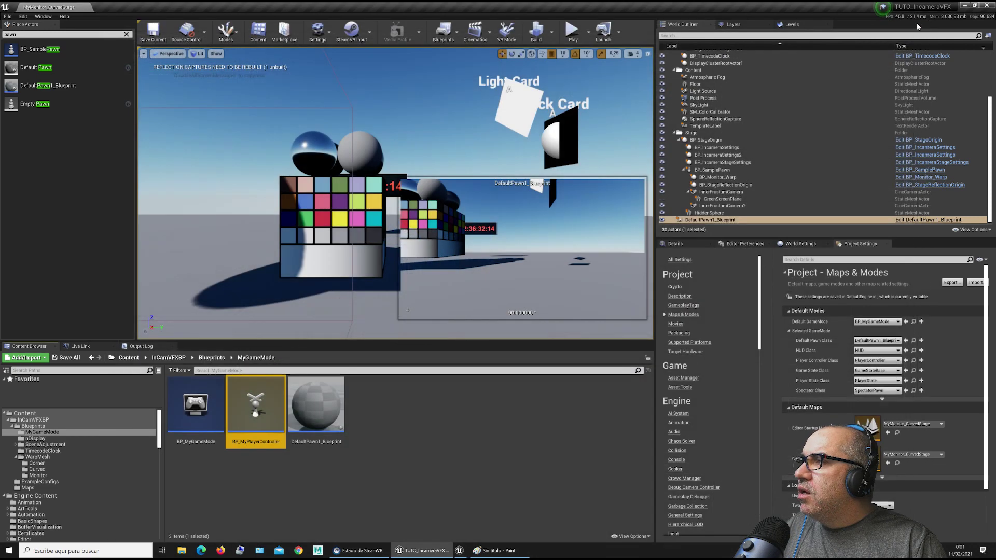
# Set the Player Controller Class of BP_MyGameMode to BP_MyPlayerController in the project's Maps & Modes settings.
pyautogui.click(890, 361)
pyautogui.click(890, 385)
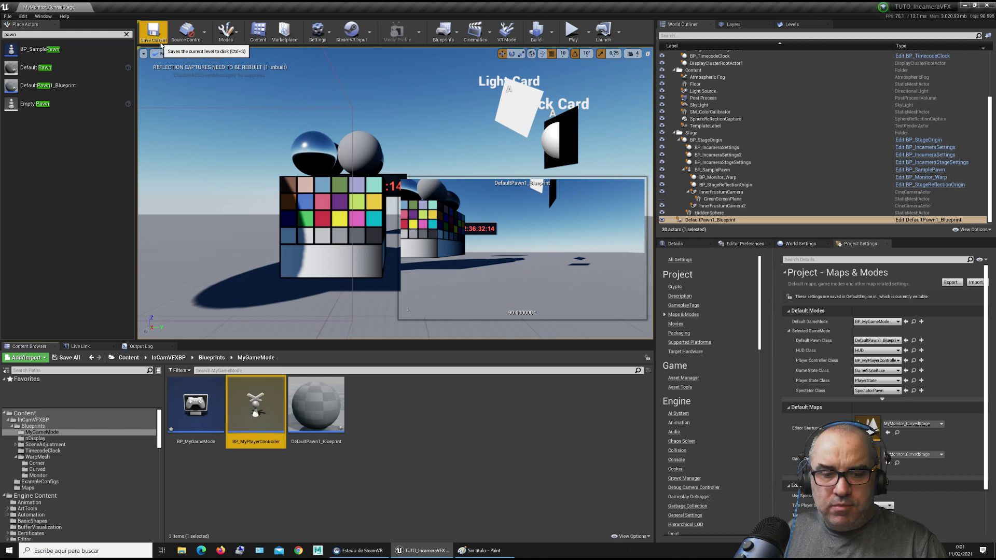
# Save the current level and move the DefaultPawn1_Blueprint actor into the Stage folder.
pyautogui.click(163, 44)
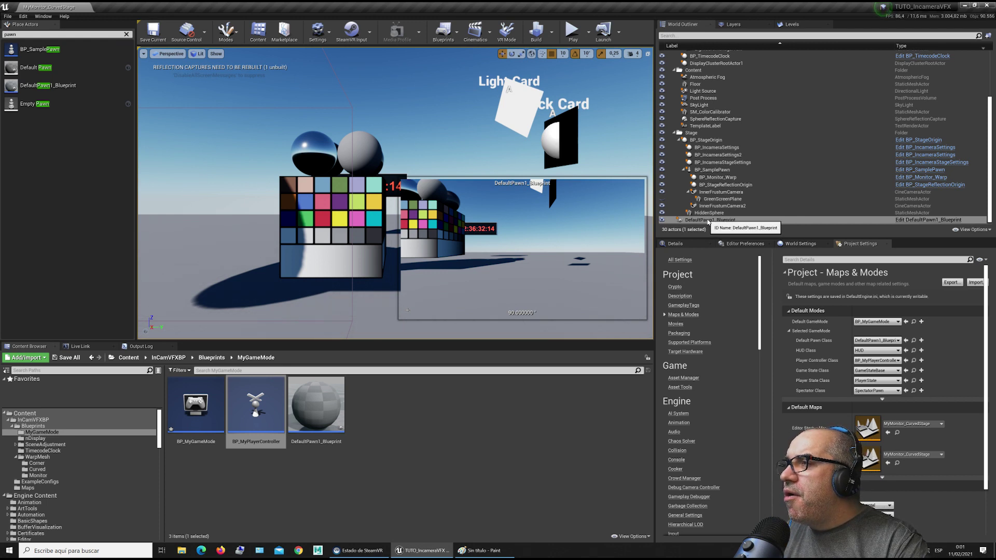
pyautogui.moveTo(708, 222); pyautogui.dragTo(691, 133)
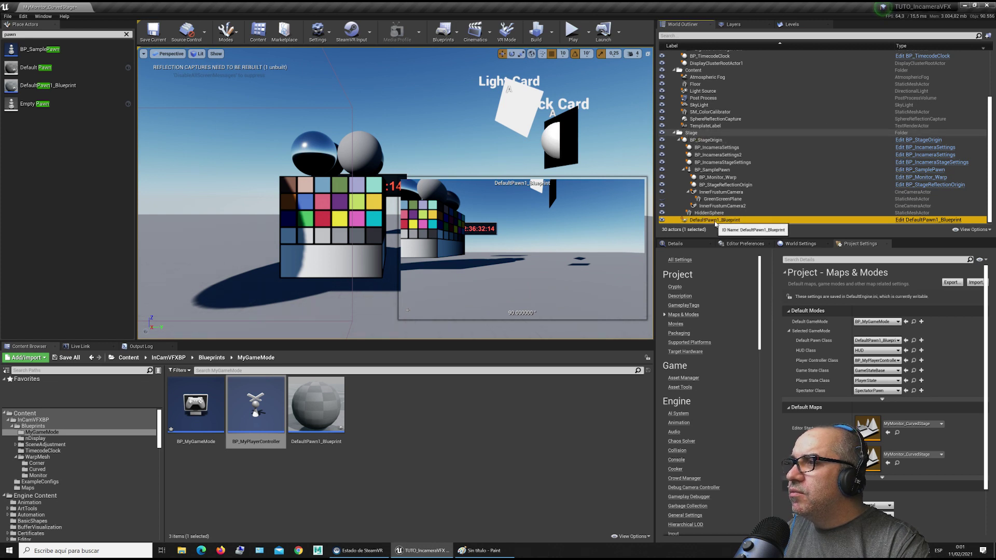
# Try to attach all actors from BP_Monitor_Warp through HiddenSphere to DefaultPawn1_Blueprint in one go.
pyautogui.click(724, 178)
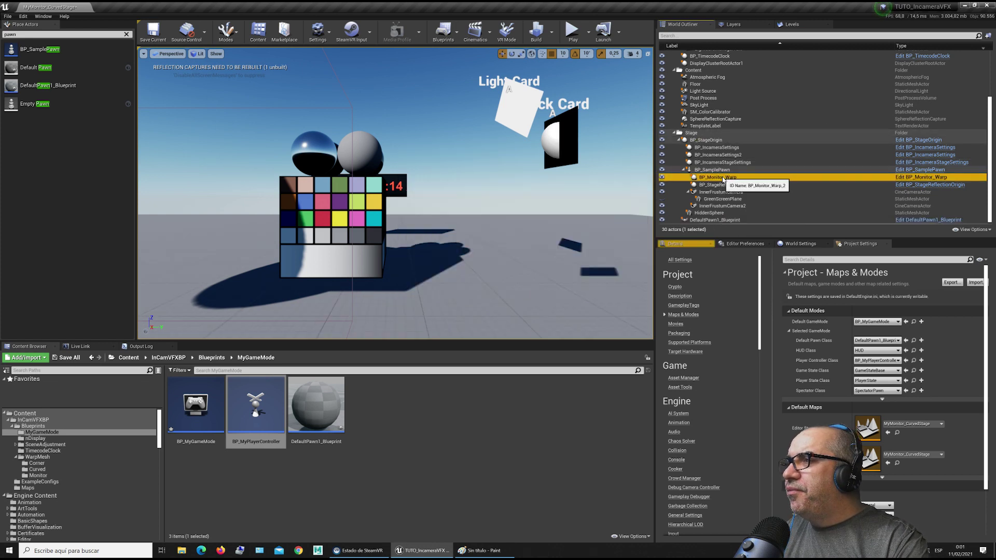
pyautogui.click(721, 212)
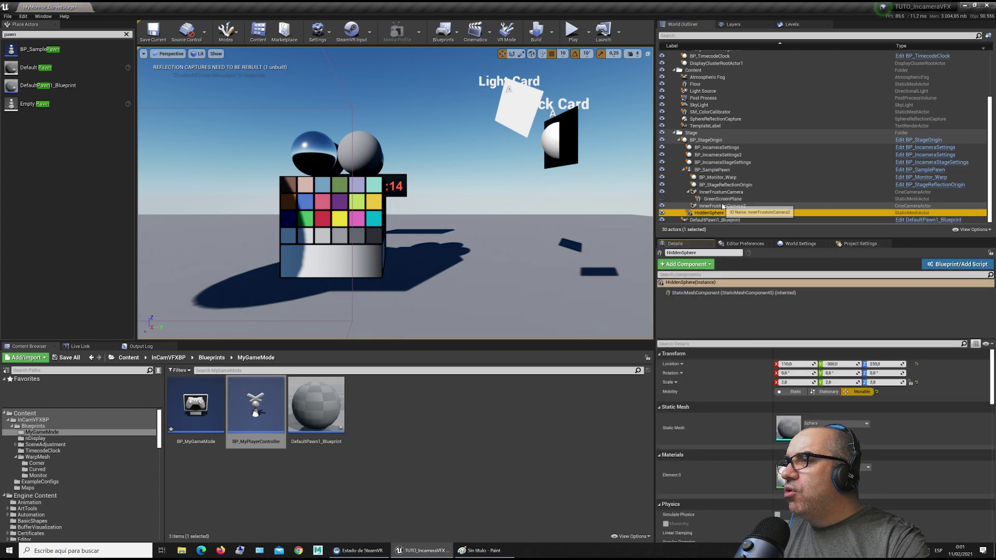
pyautogui.keyDown('shift'); pyautogui.click(723, 180); pyautogui.keyUp('shift')
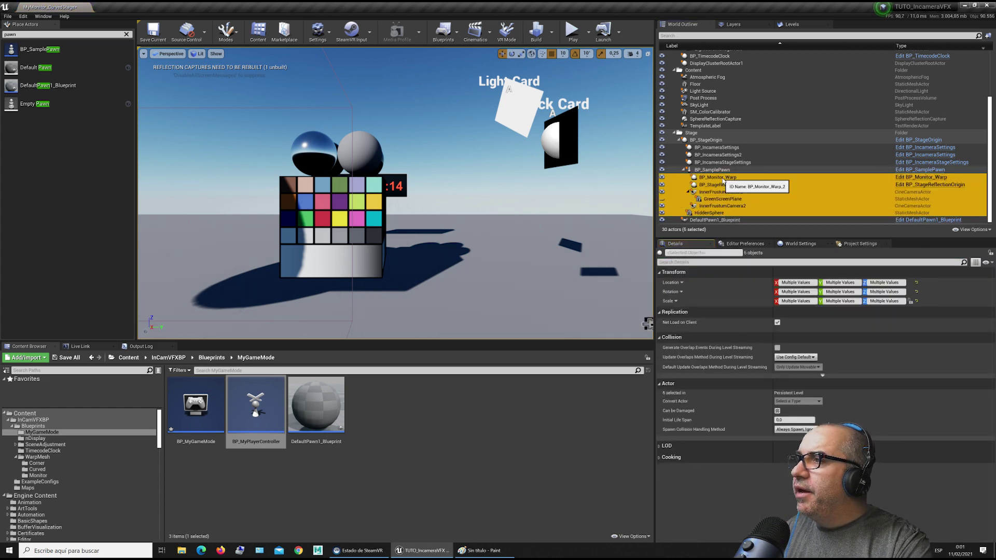
pyautogui.moveTo(722, 180); pyautogui.dragTo(723, 220)
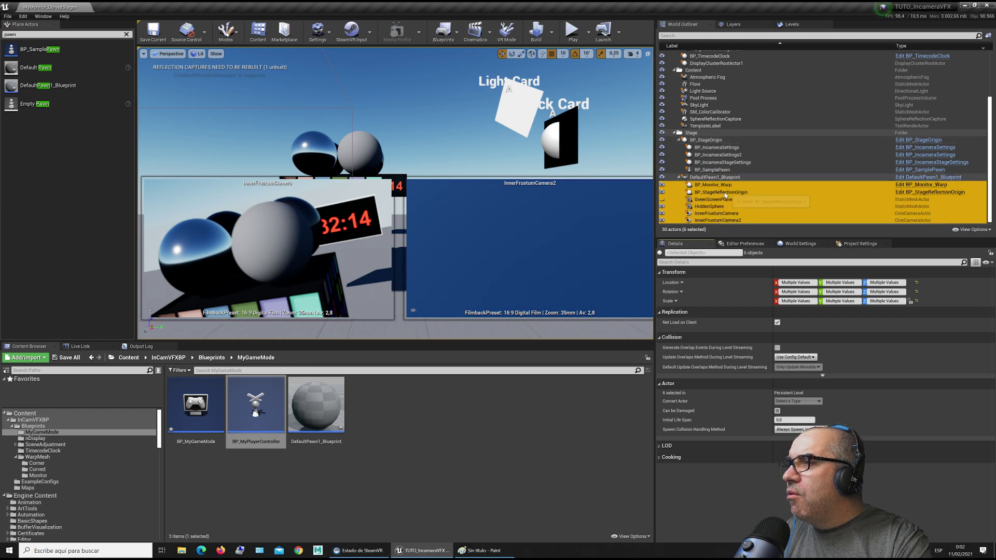
# Undo the attachment of the six stage actors to DefaultPawn1_Blueprint.
pyautogui.click(733, 200)
pyautogui.moveTo(733, 200)
pyautogui.mouseDown()
pyautogui.moveTo(744, 206)
pyautogui.moveTo(737, 203)
pyautogui.mouseUp()
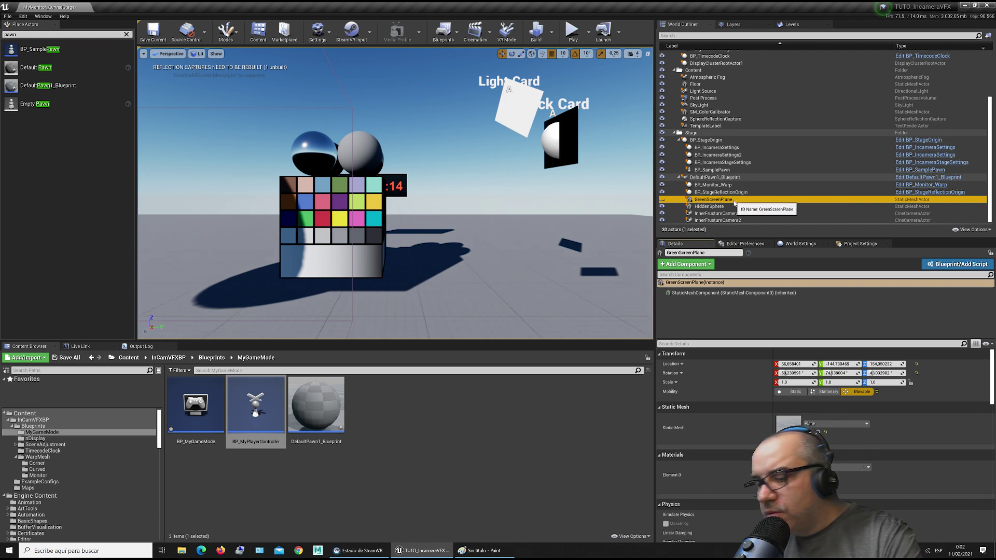
pyautogui.press('Up')
pyautogui.hotkey('ctrl', 'z')
pyautogui.hotkey('ctrl', 'z')
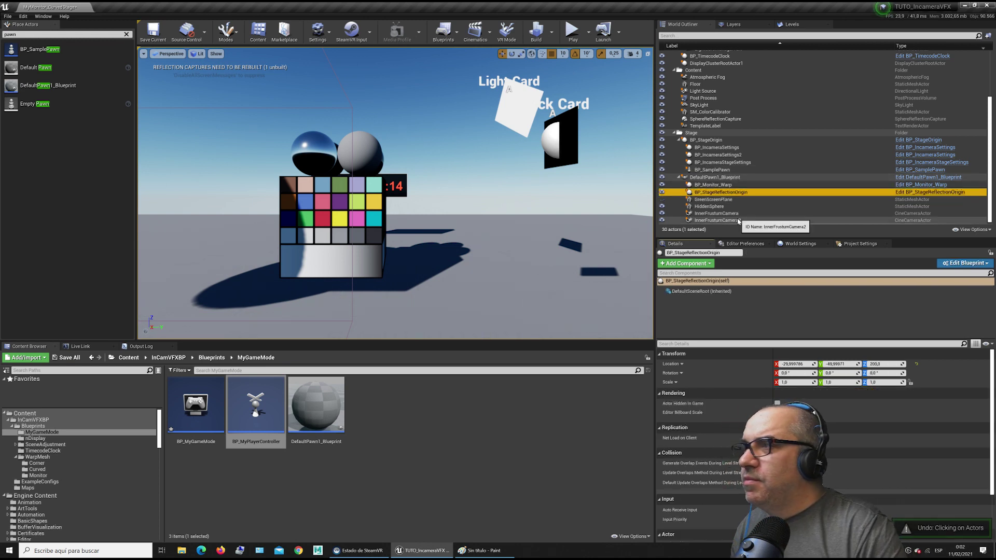
pyautogui.hotkey('ctrl', 'z')
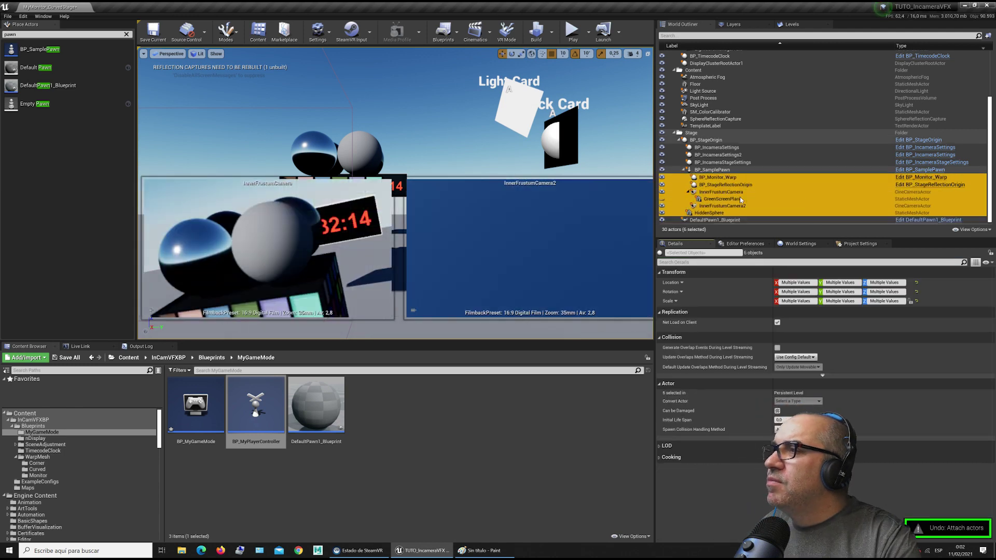
# Attach BP_Monitor_Warp, BP_StageReflectionOrigin, InnerFrustumCamera and InnerFrustumCamera2 from BP_SamplePawn to DefaultPawn1_Blueprint.
pyautogui.click(725, 206)
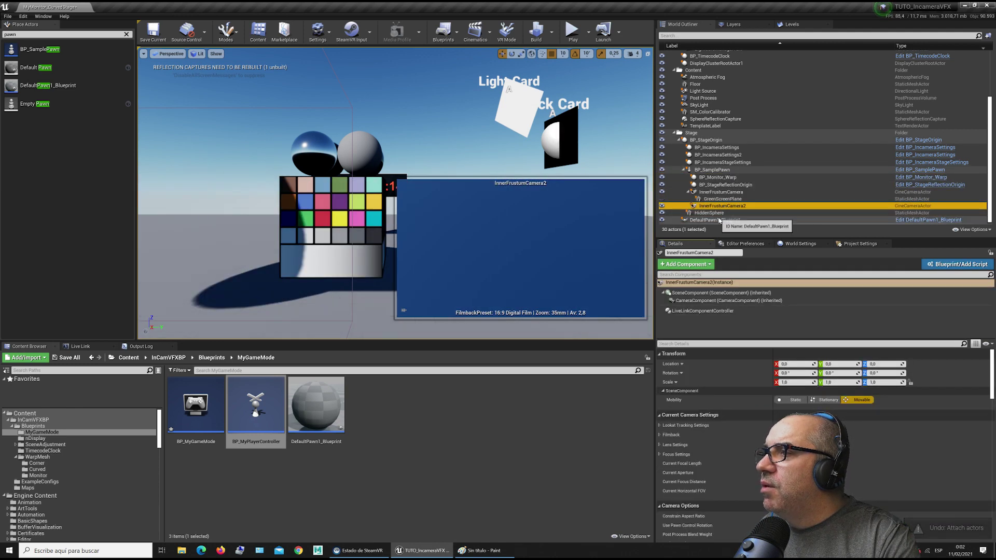
pyautogui.moveTo(716, 178); pyautogui.dragTo(723, 212)
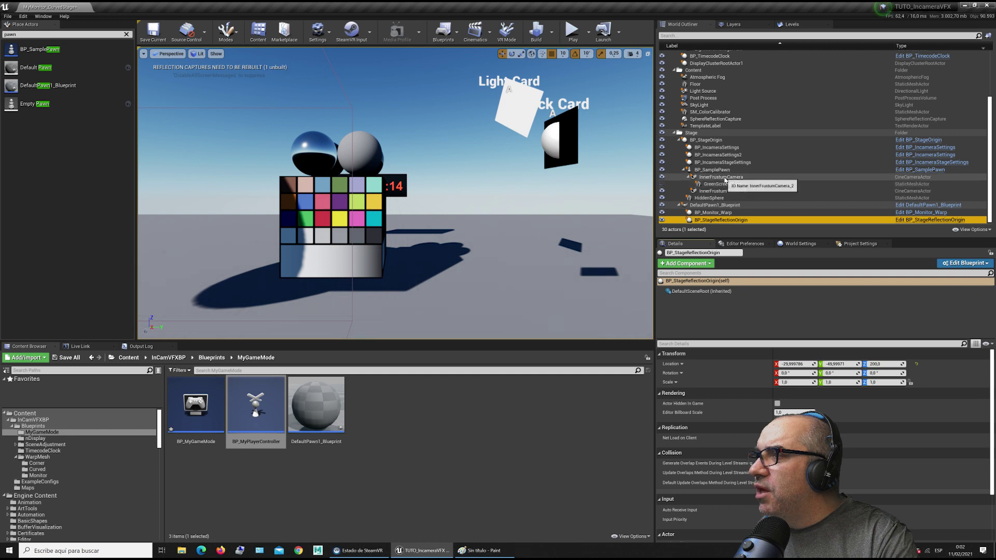
pyautogui.moveTo(721, 177); pyautogui.dragTo(727, 209)
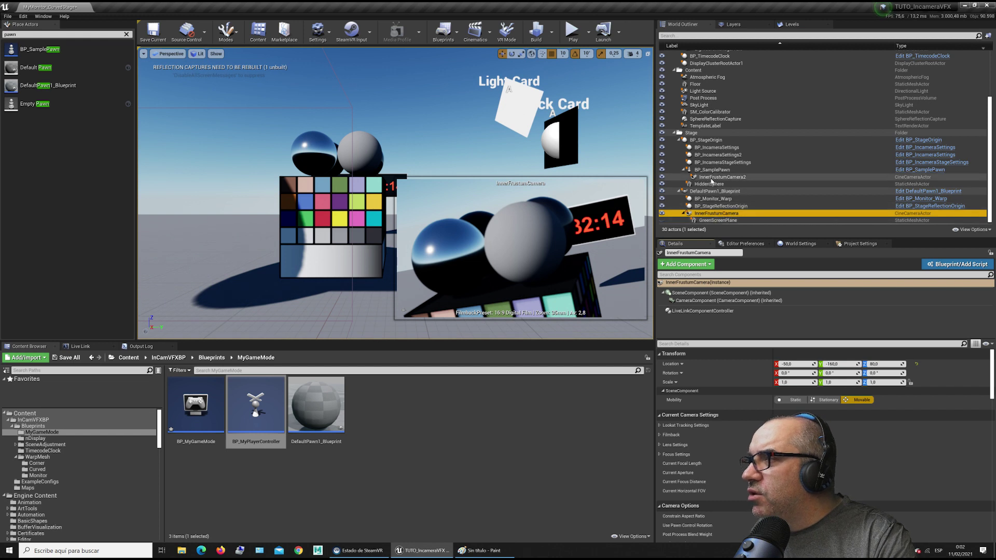
pyautogui.moveTo(712, 179); pyautogui.dragTo(720, 191)
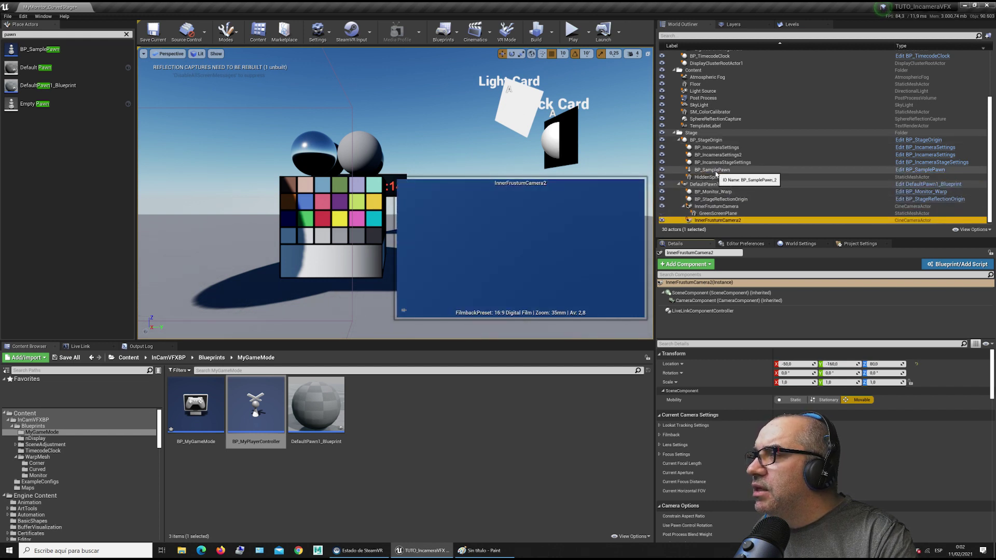
# Inspect the BP_SamplePawn Blueprint in its viewport, close it, and delete the BP_SamplePawn actor from the level.
pyautogui.click(715, 171)
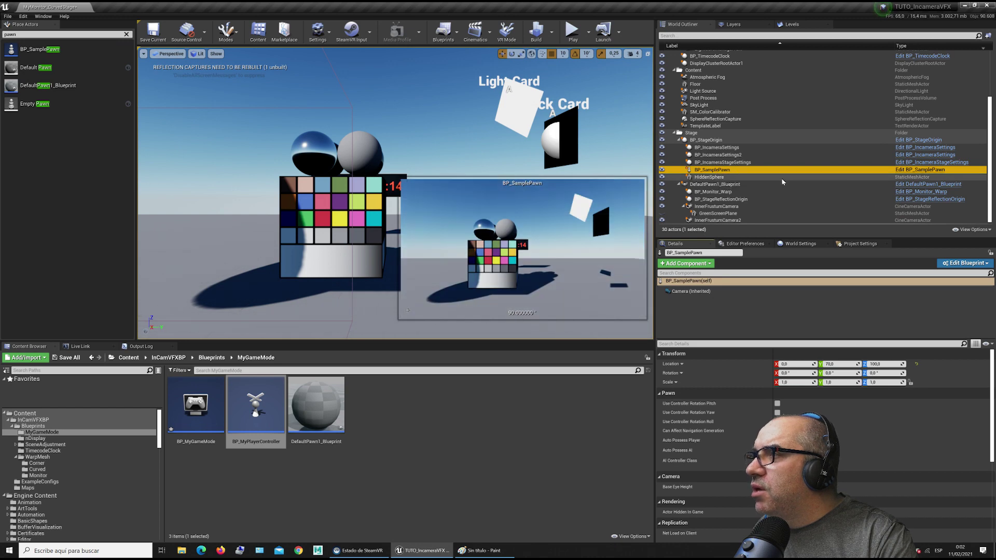
pyautogui.click(925, 170)
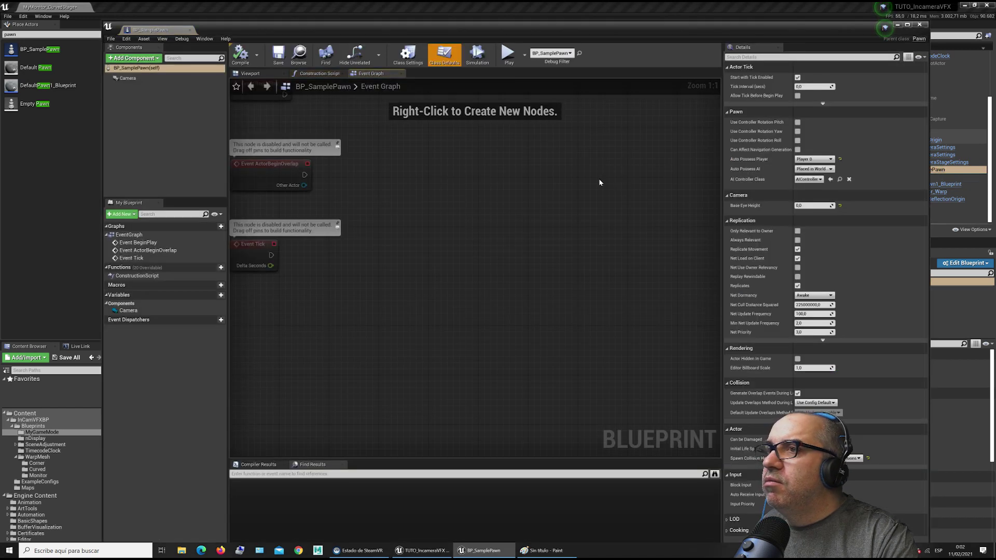
pyautogui.click(250, 73)
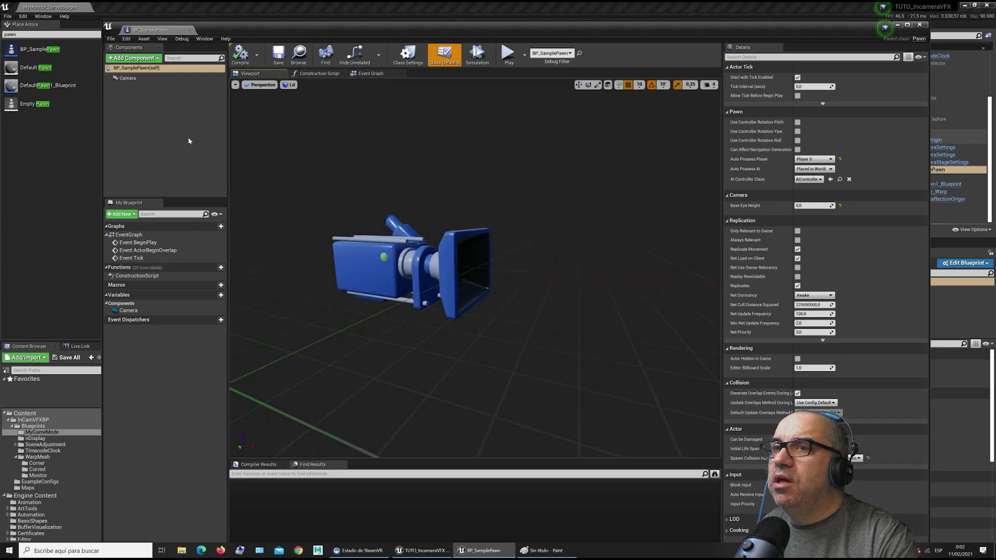
pyautogui.click(190, 30)
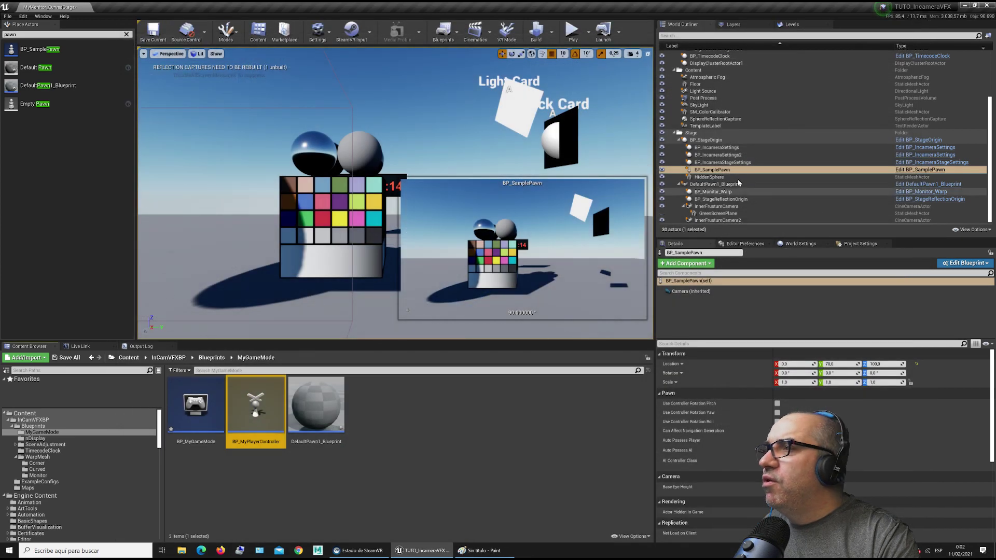
pyautogui.click(720, 171)
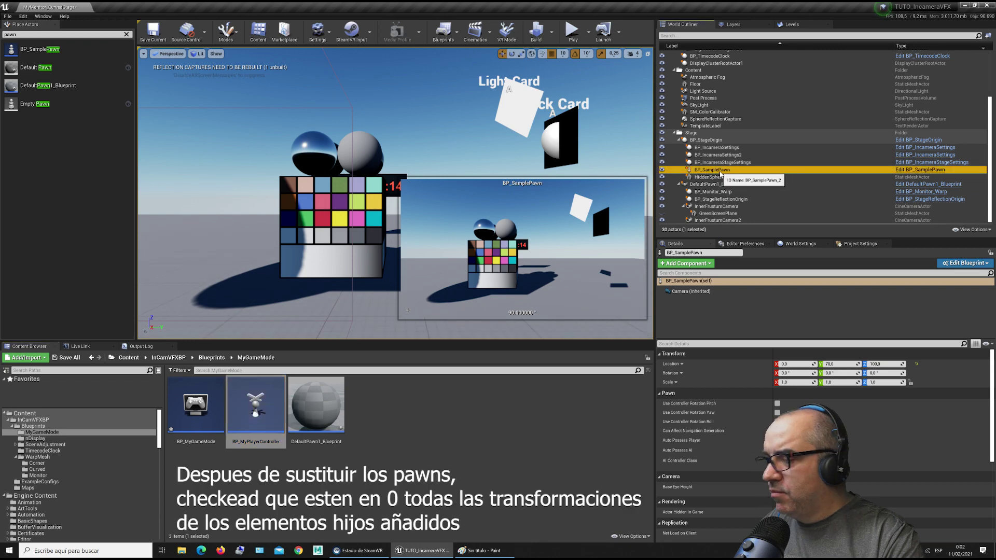
pyautogui.press('Delete')
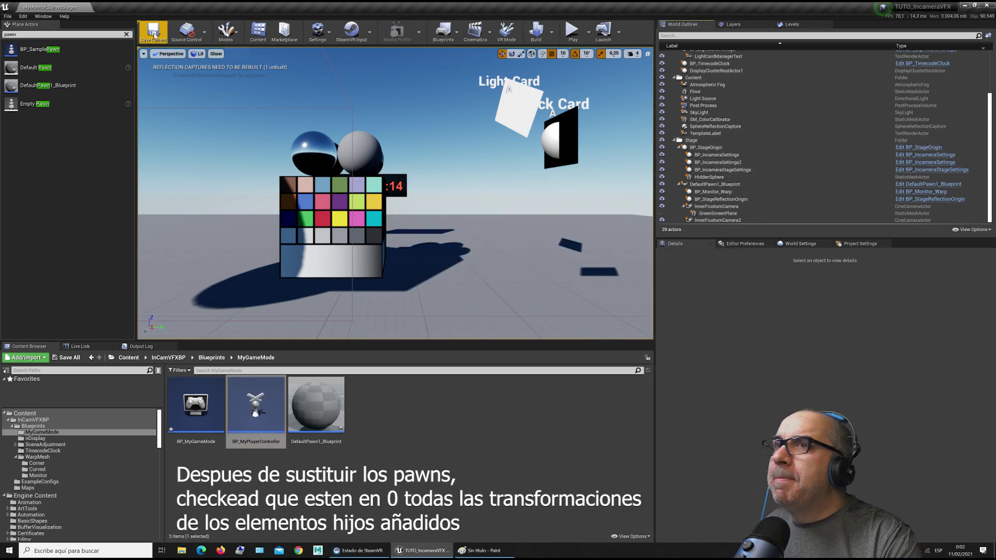
# Test-play the level in the viewport, stop it, and check the input scales in BP_MyPlayerController's class defaults.
pyautogui.click(573, 33)
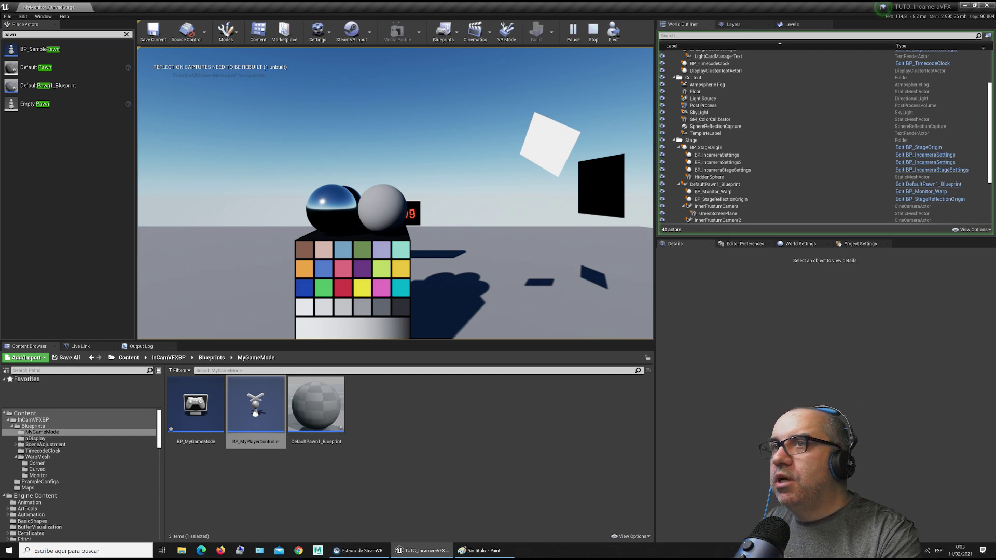
pyautogui.press('Escape')
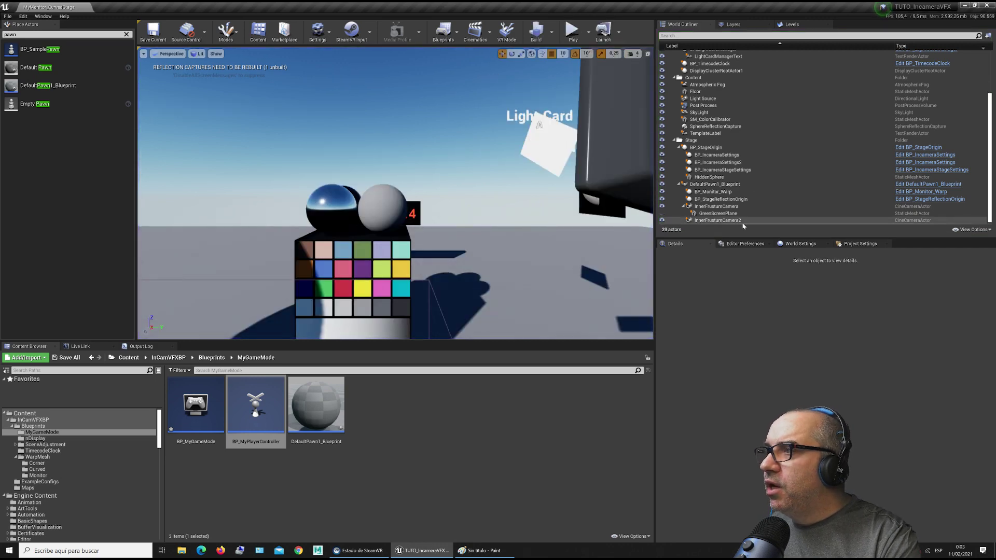
pyautogui.doubleClick(265, 430)
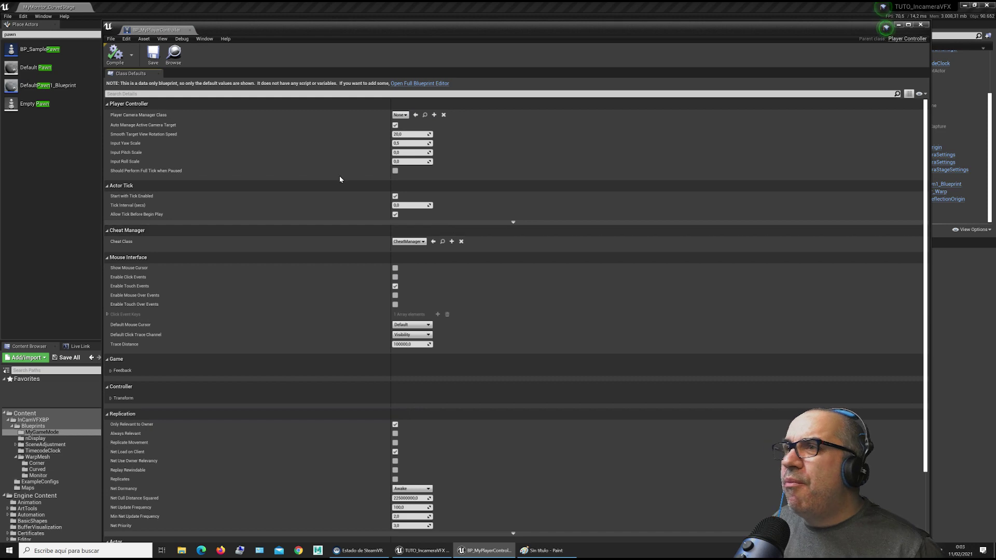
pyautogui.click(920, 25)
# Review DefaultPawn1_Blueprint's MovementComponent and Pawn settings, and save BP_MyGameMode and the MyMonitor_CurvedStage level.
pyautogui.click(721, 184)
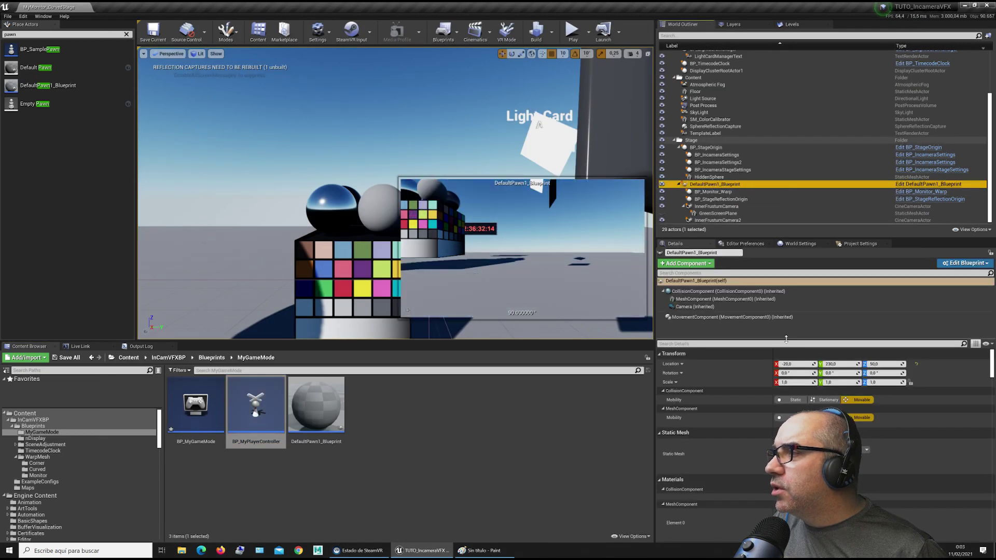
pyautogui.click(693, 317)
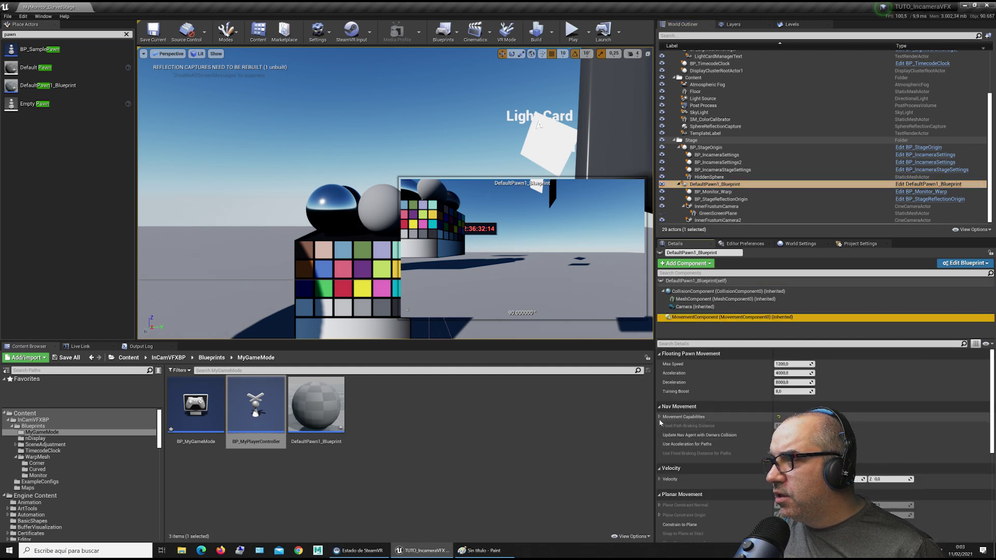
pyautogui.click(695, 281)
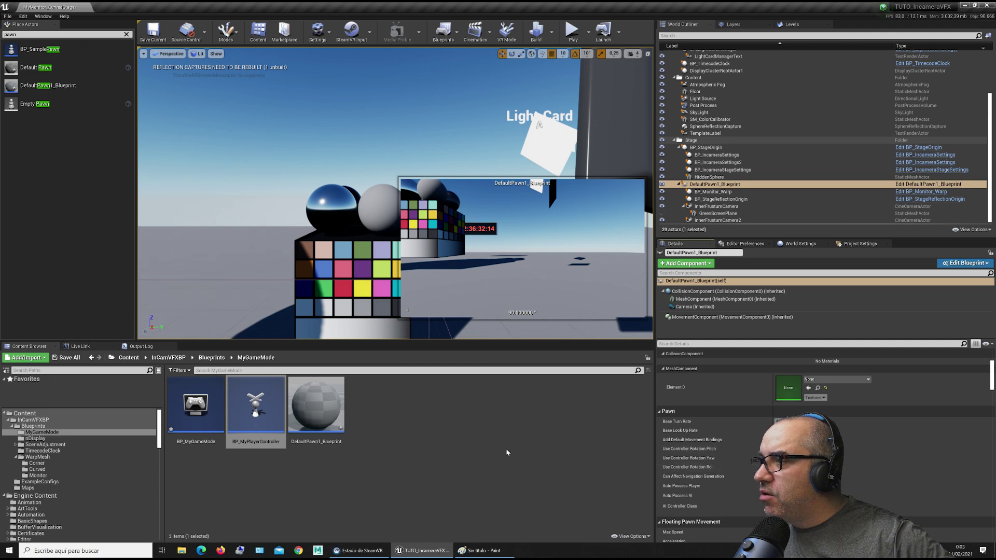
pyautogui.click(66, 357)
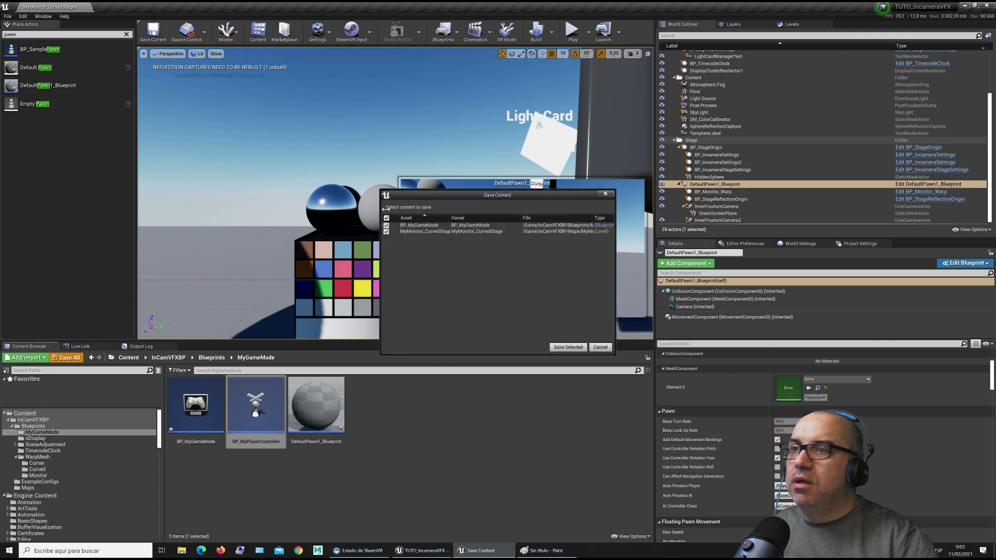
pyautogui.click(586, 349)
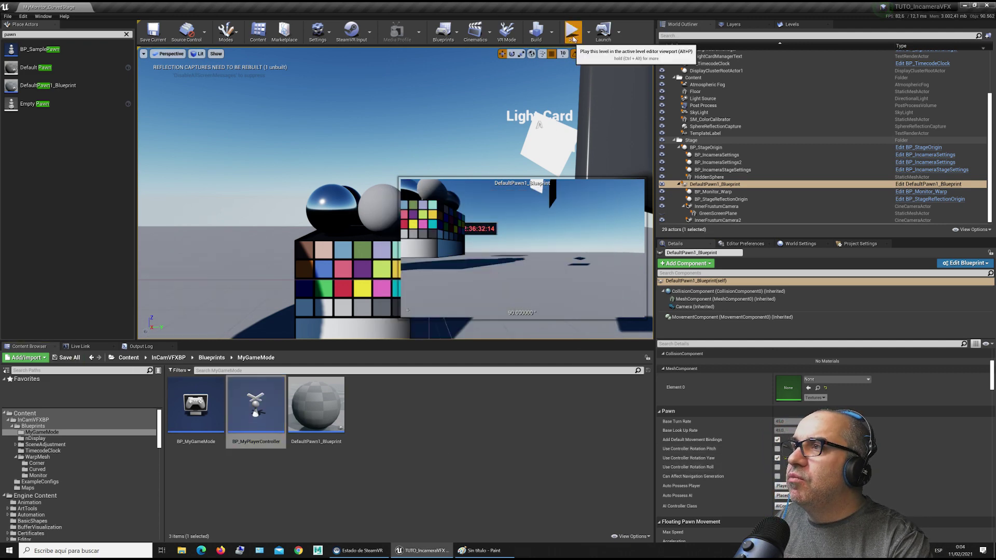
# Test-play the level, moving the pawn forward and backward through the stage, and end the play session.
pyautogui.click(572, 32)
pyautogui.click(493, 181)
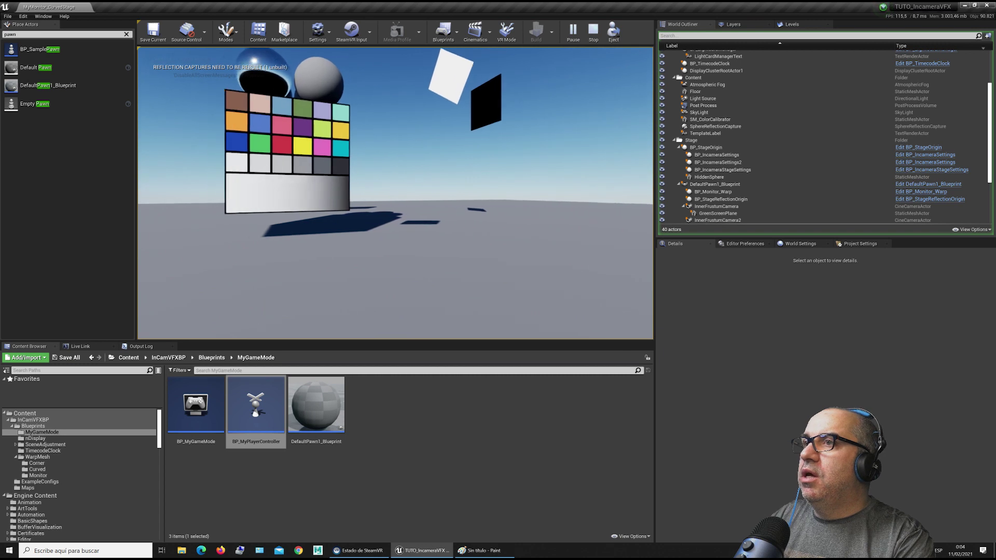
pyautogui.press('w')
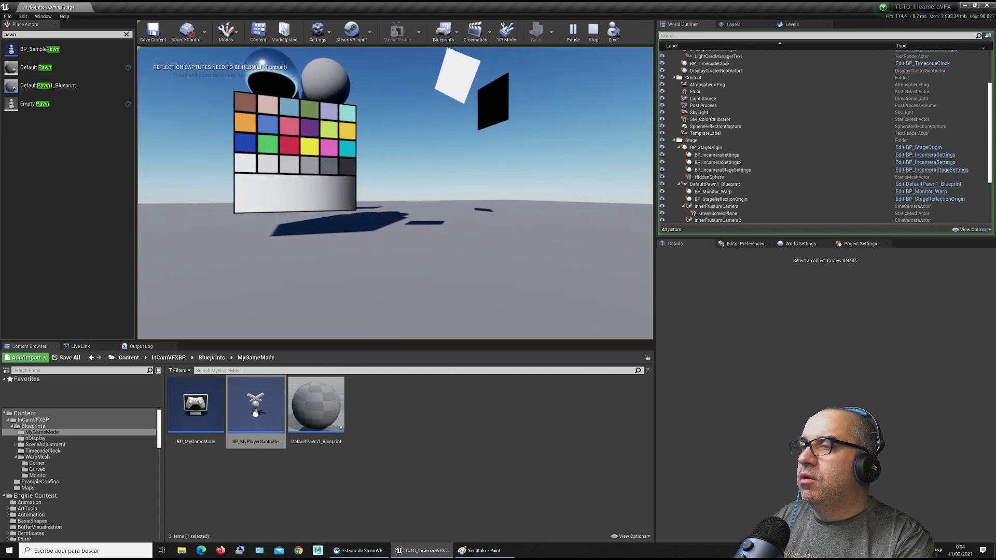
pyautogui.press('s')
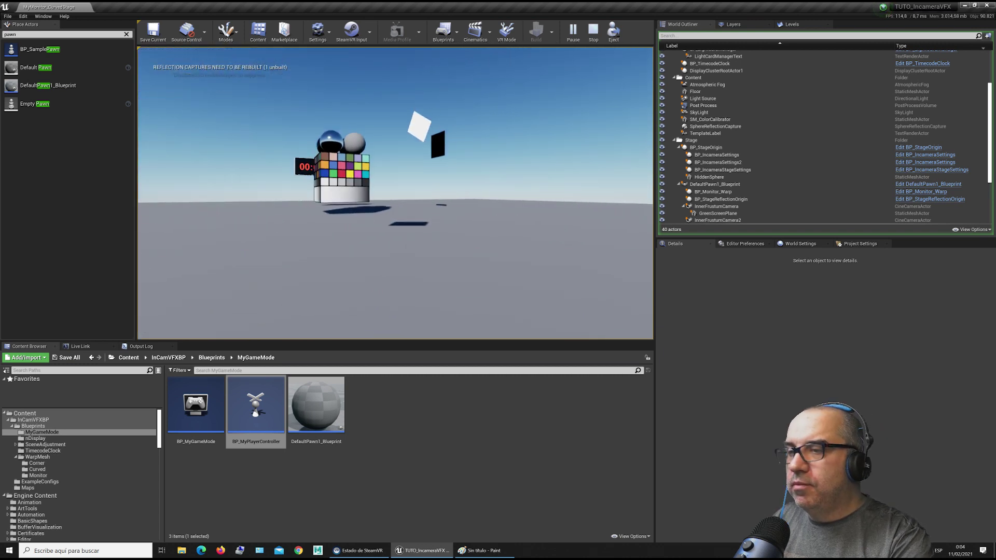
pyautogui.press('Escape')
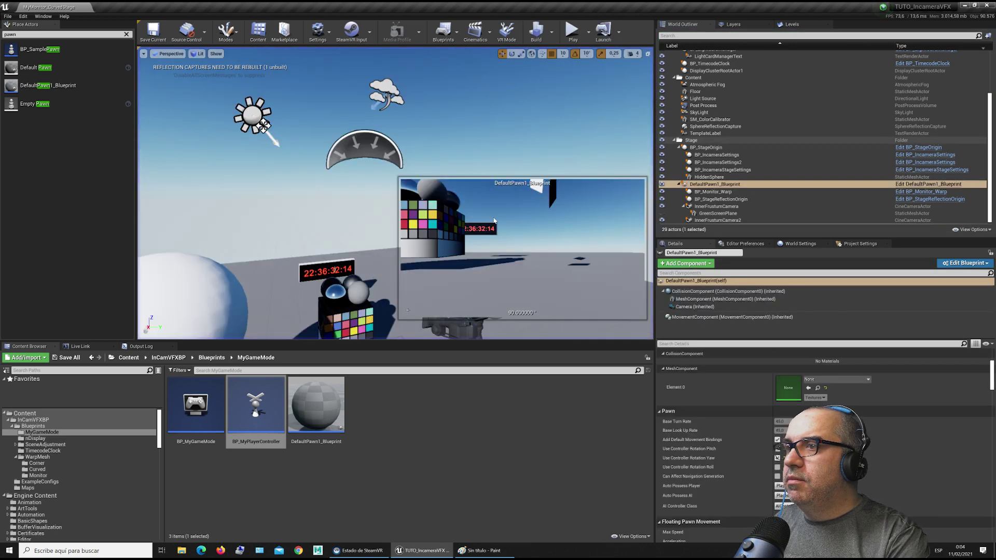
pyautogui.moveTo(413, 240); pyautogui.dragTo(404, 241, button='right')
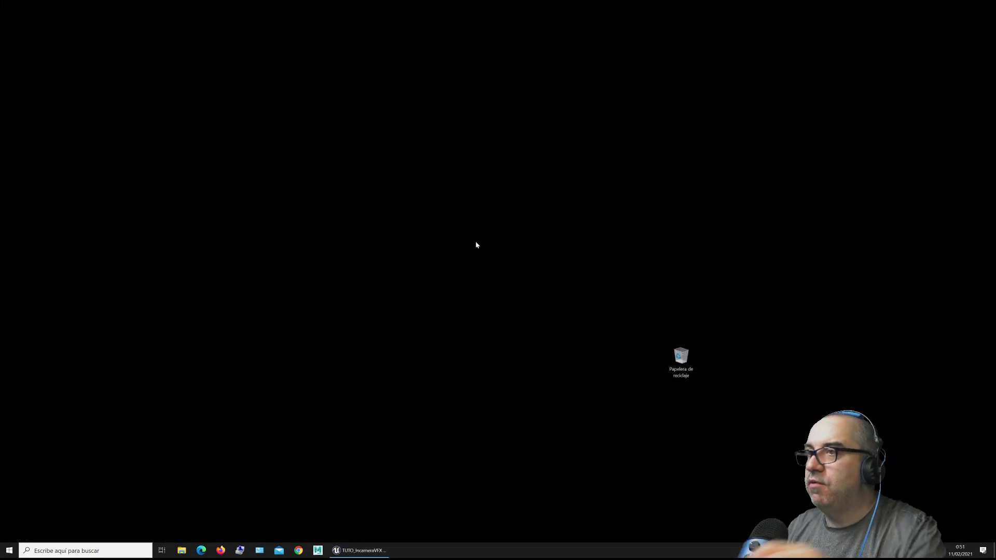
# Switch to File Explorer and open the project folder C:\UnrealProjects\TUTO_IncameraVFX.
pyautogui.press('super+e')
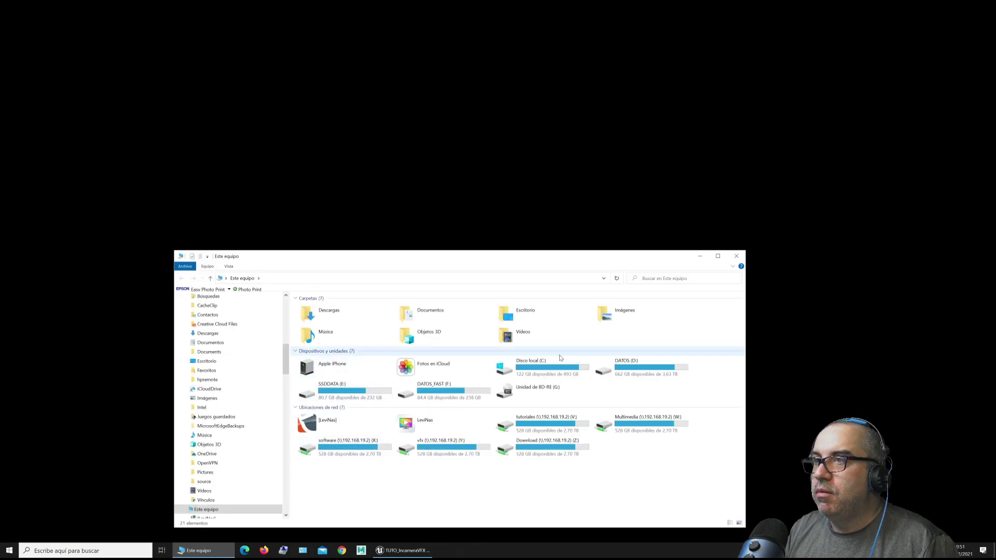
pyautogui.doubleClick(540, 361)
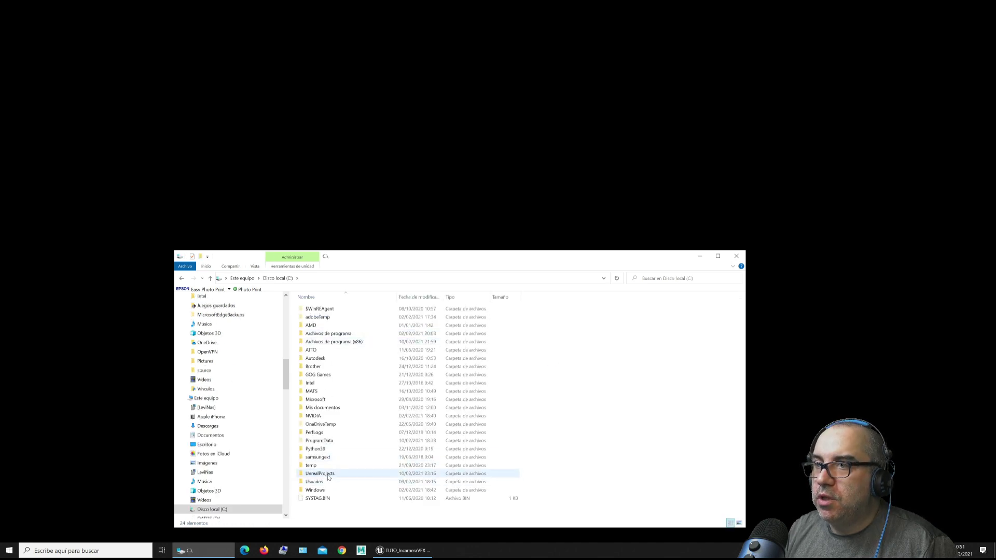
pyautogui.doubleClick(327, 478)
pyautogui.doubleClick(348, 482)
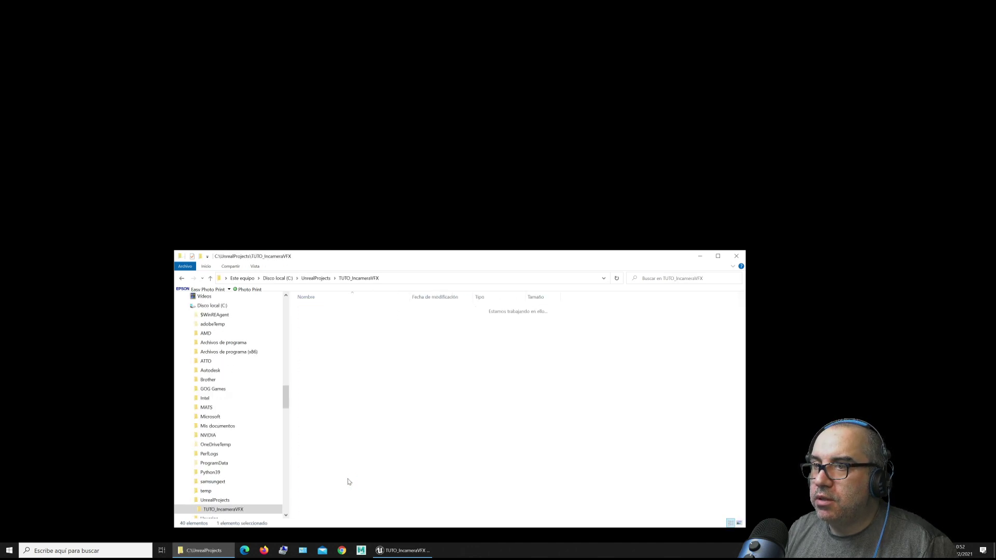
# Open the Content\InCamVFXBP\ExampleConfigs folder and duplicate the Curved_InCameraFrustum_LocalPC.cfg file there.
pyautogui.doubleClick(322, 317)
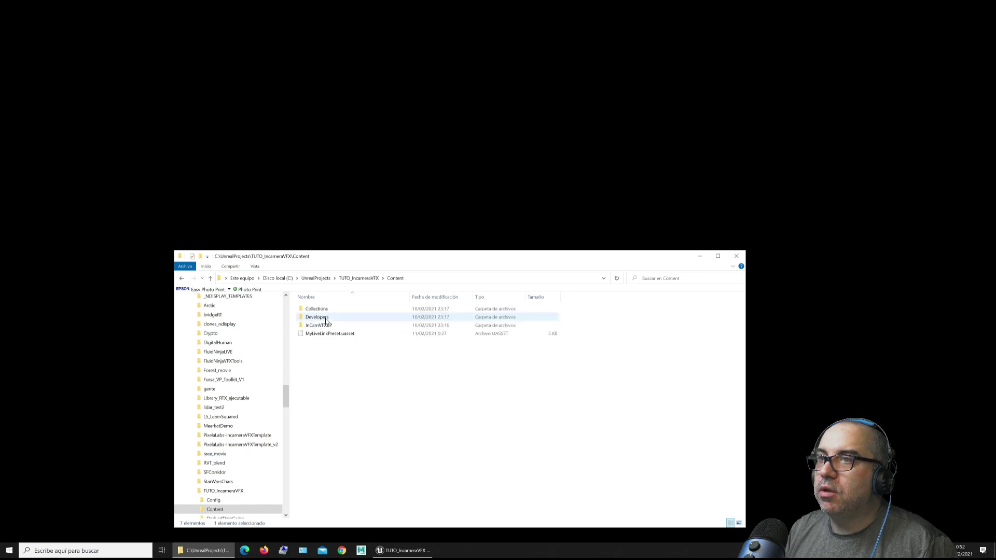
pyautogui.doubleClick(326, 326)
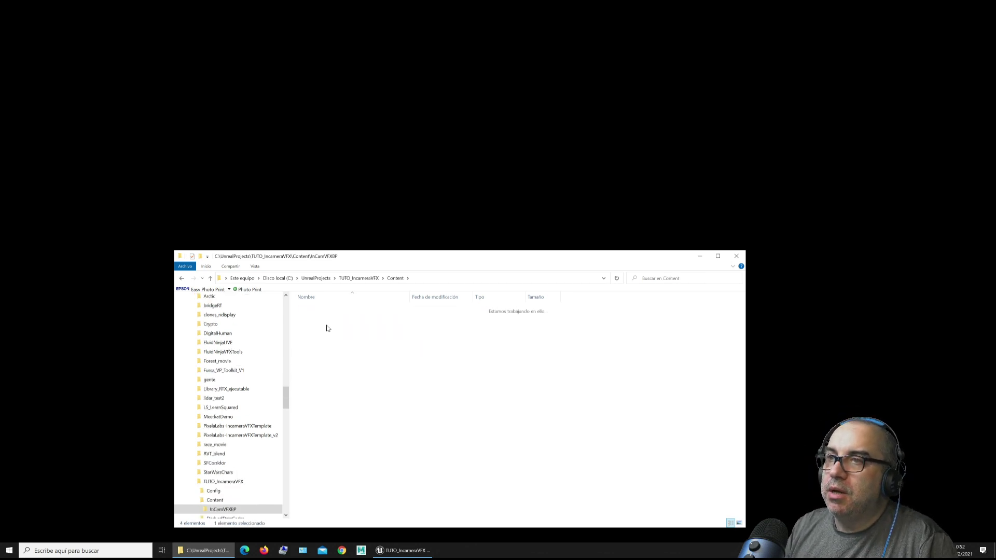
pyautogui.doubleClick(319, 317)
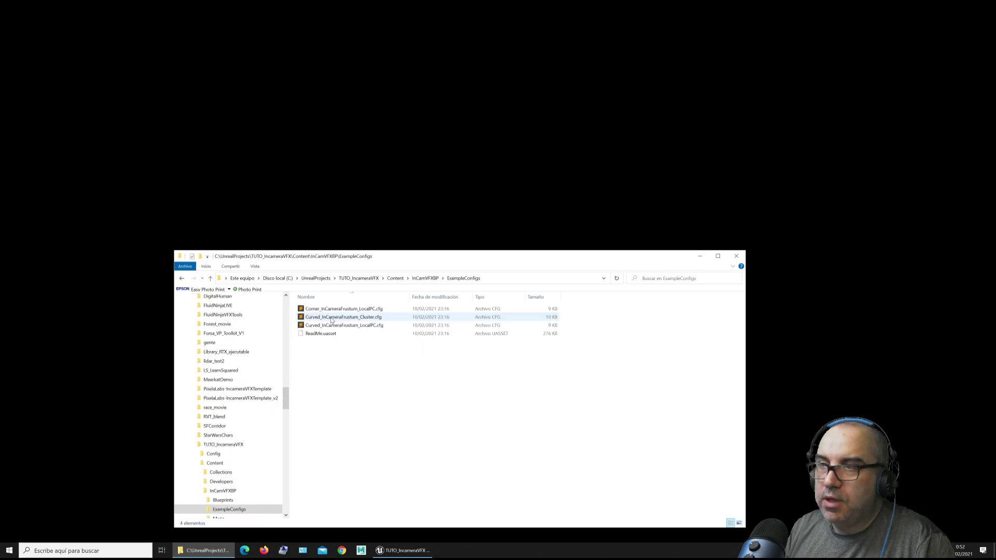
pyautogui.click(369, 326)
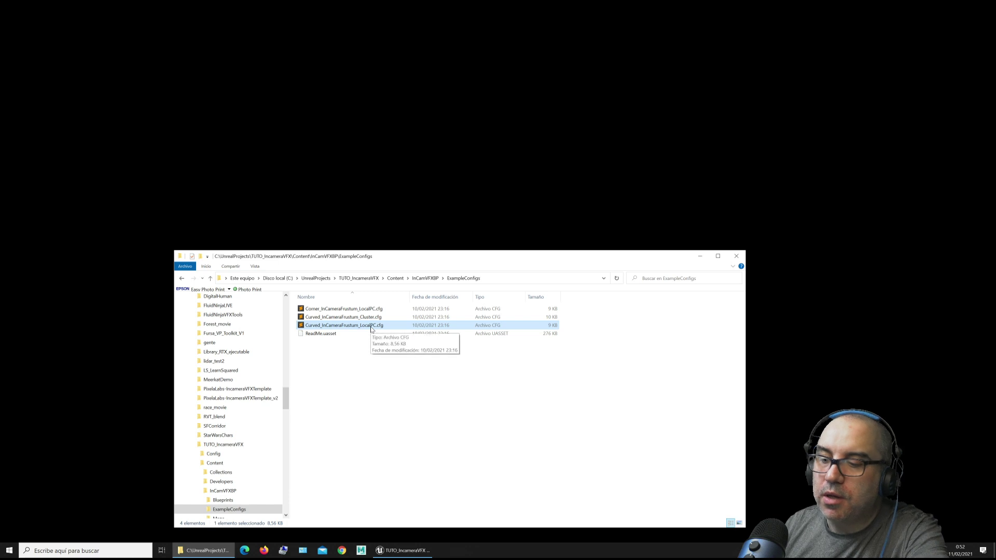
pyautogui.hotkey('ctrl', 'v')
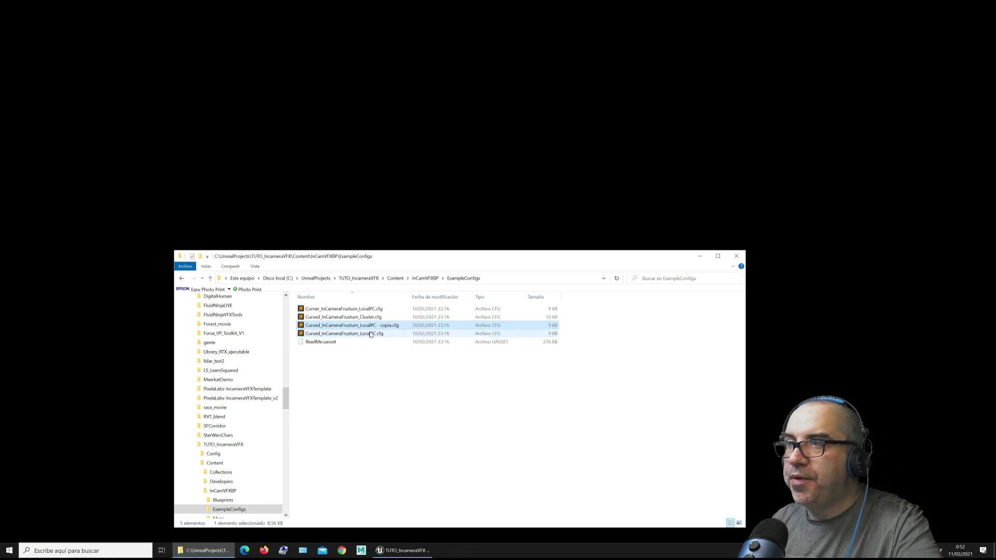
# Rename the duplicated config file as MyMonitor_InCameraFrustum_LocalPC.cfg.
pyautogui.click(390, 326)
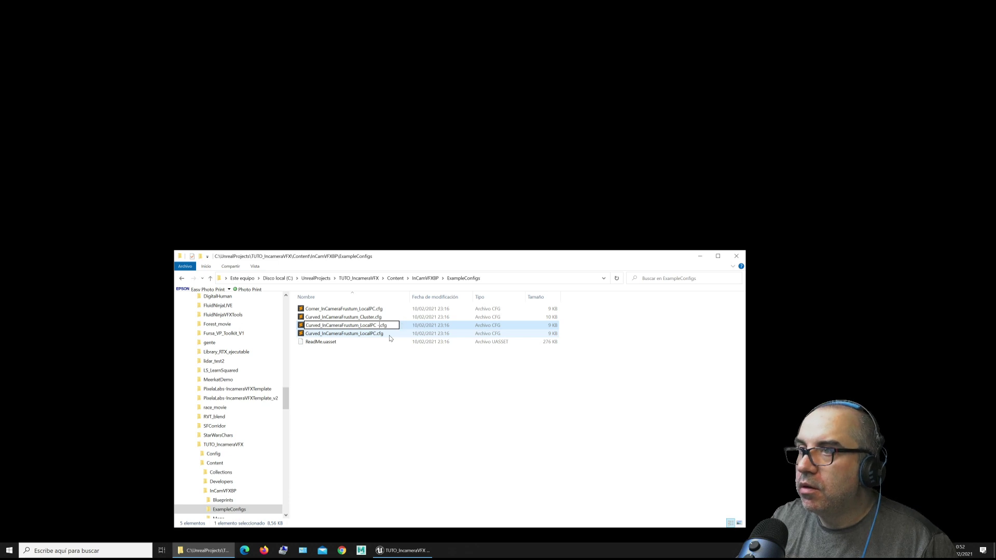
pyautogui.press('BackSpace')
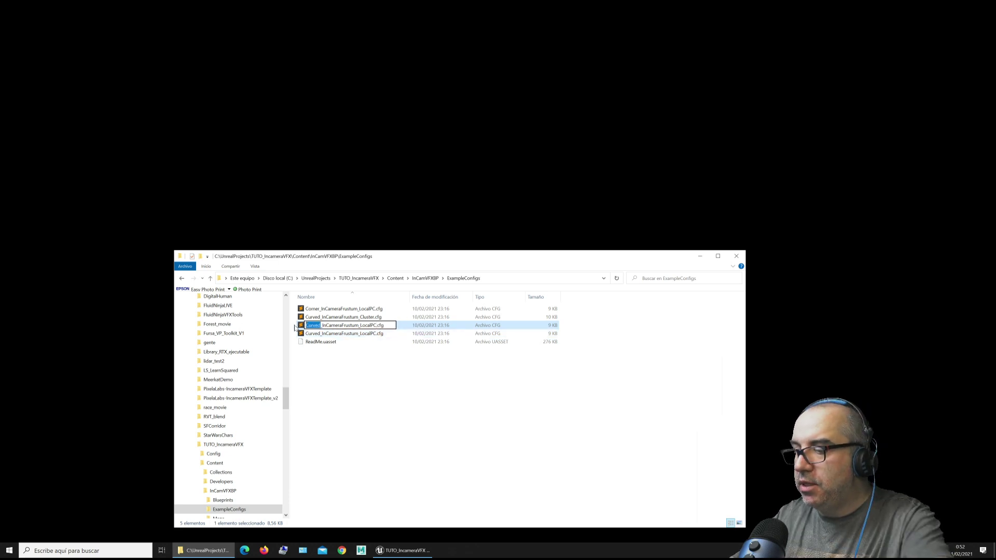
pyautogui.write('MyMonitor')
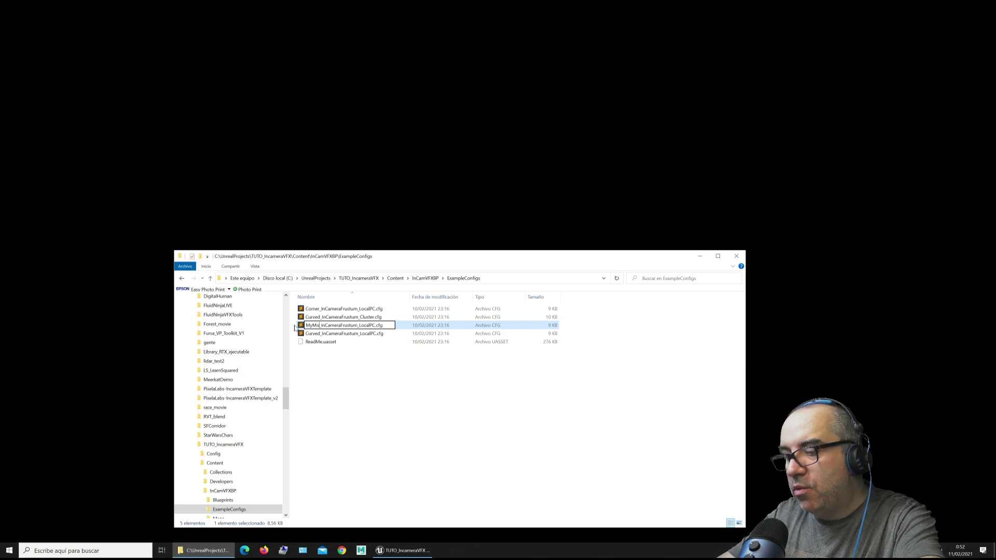
pyautogui.click(362, 396)
# Open MyMonitor_InCameraFrustum_LocalPC.cfg in Sublime Text and review its cluster node and application window sections.
pyautogui.doubleClick(355, 334)
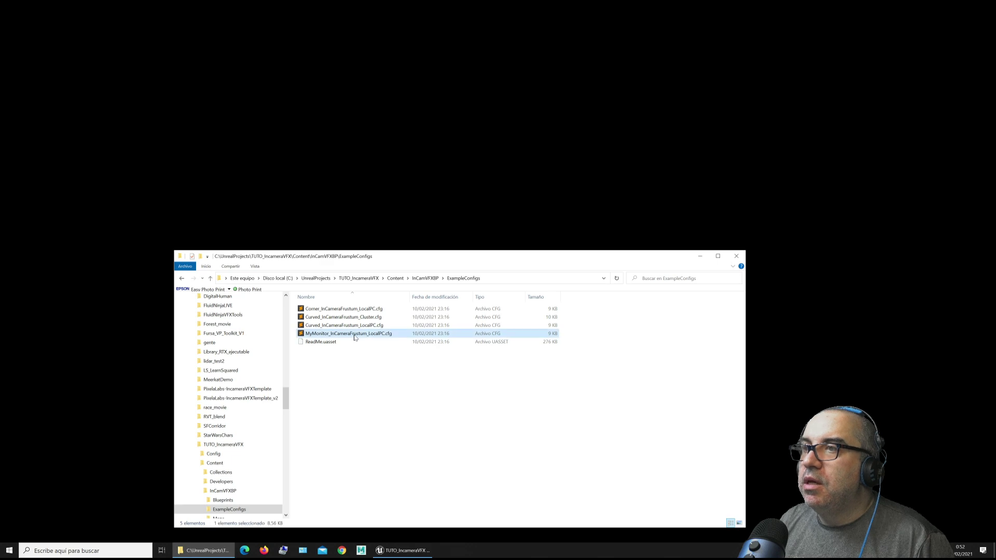
pyautogui.moveTo(533, 127); pyautogui.dragTo(473, 47)
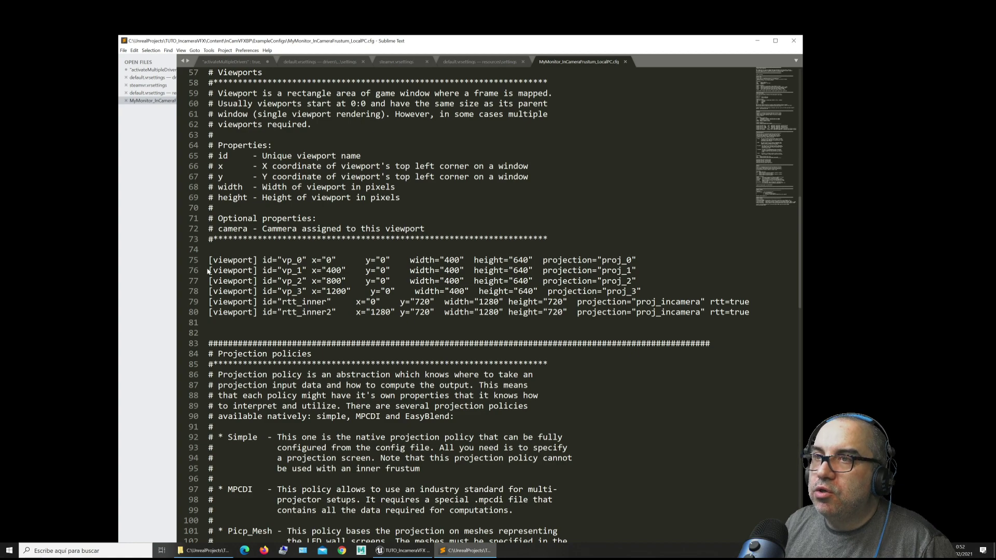
pyautogui.scroll(5, 467, 306)
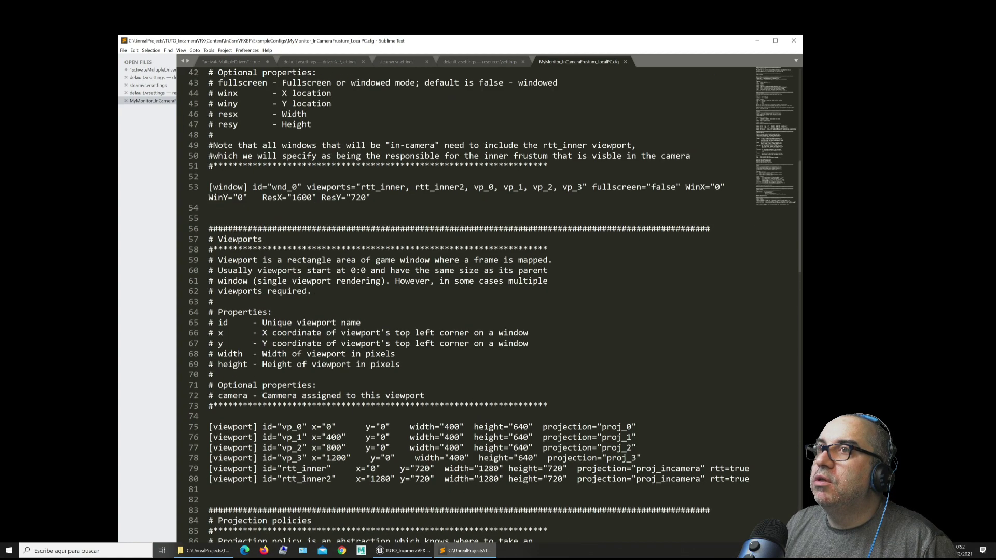
pyautogui.scroll(13, 467, 306)
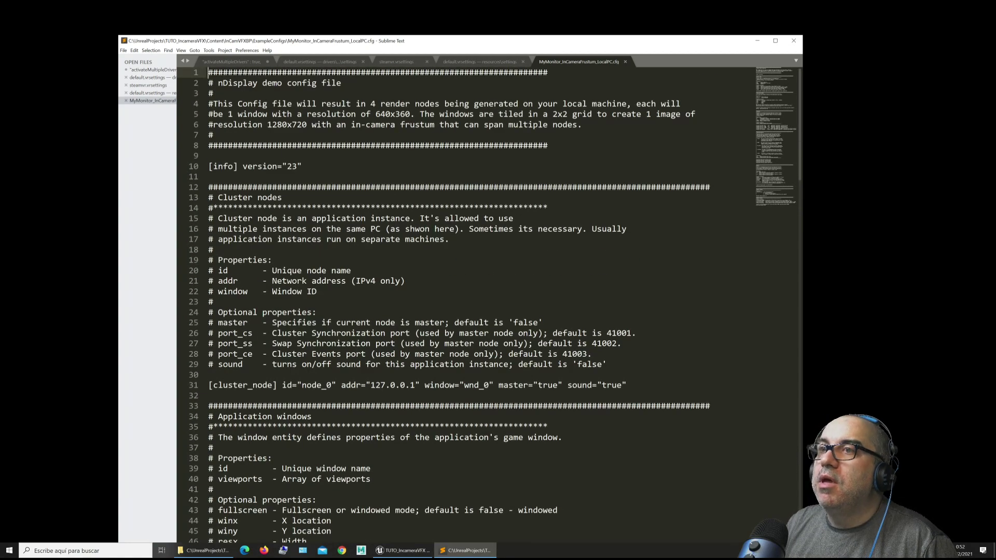
pyautogui.scroll(-6, 467, 306)
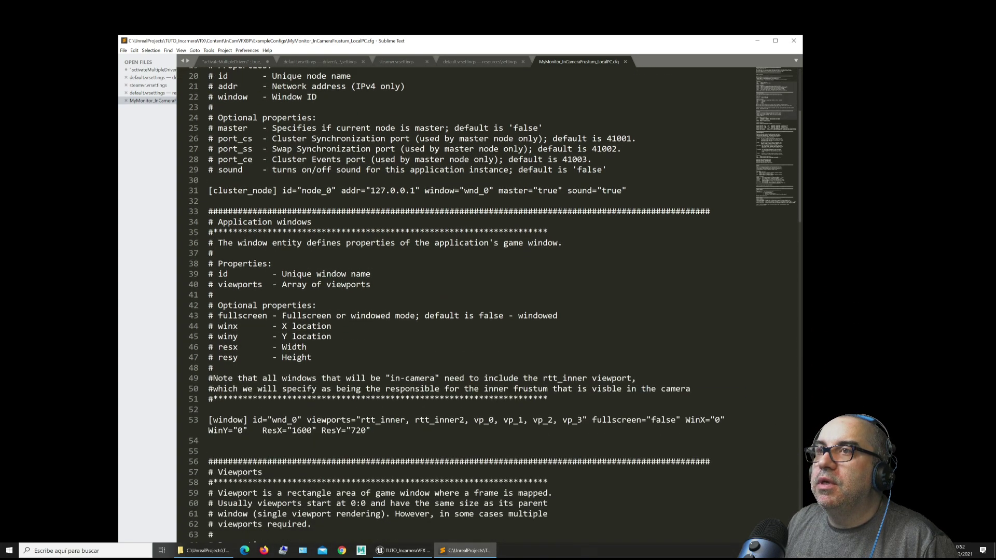
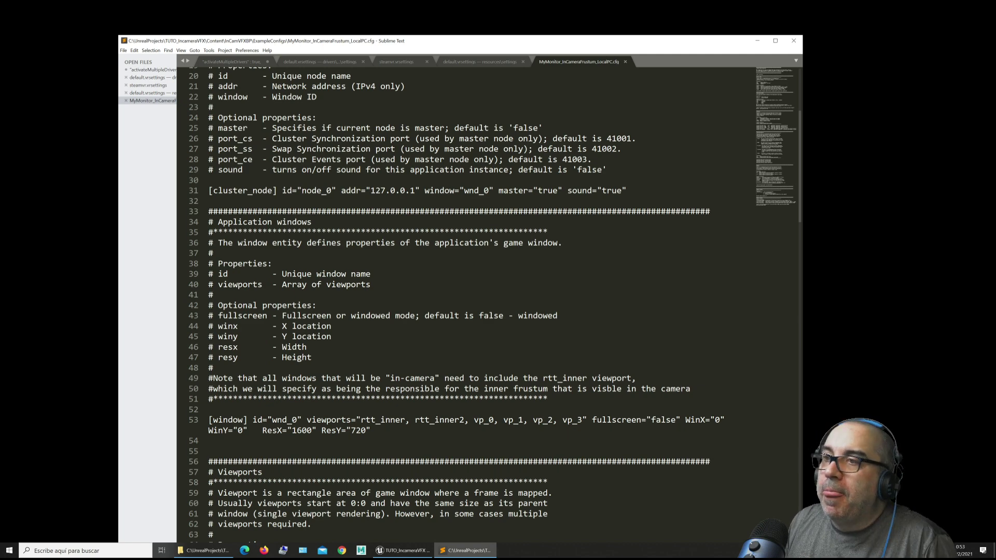
# Remove vp_1, vp_2 and vp_3 from the wnd_0 window's viewports list, keeping rtt_inner, rtt_inner2 and vp_0.
pyautogui.scroll(-3, 495, 305)
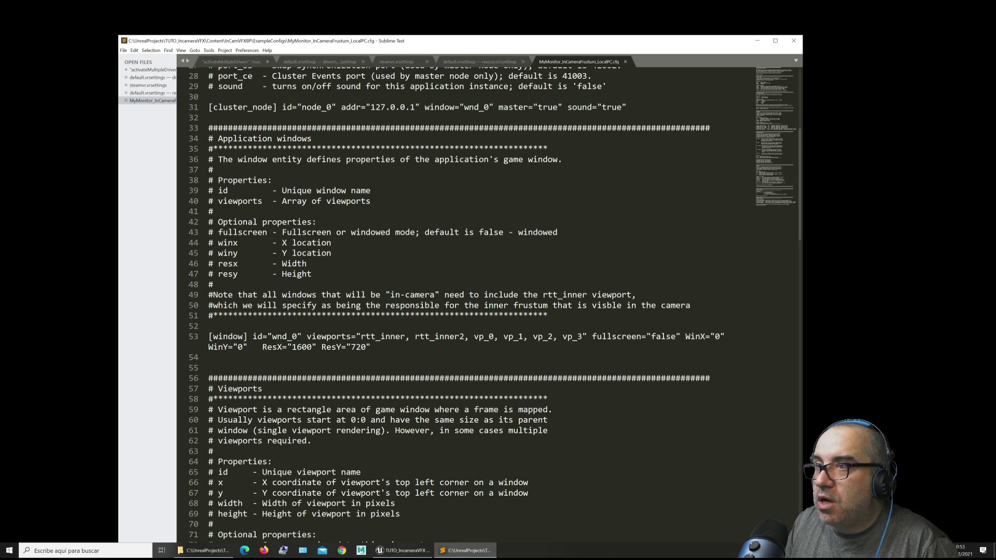
pyautogui.click(360, 336)
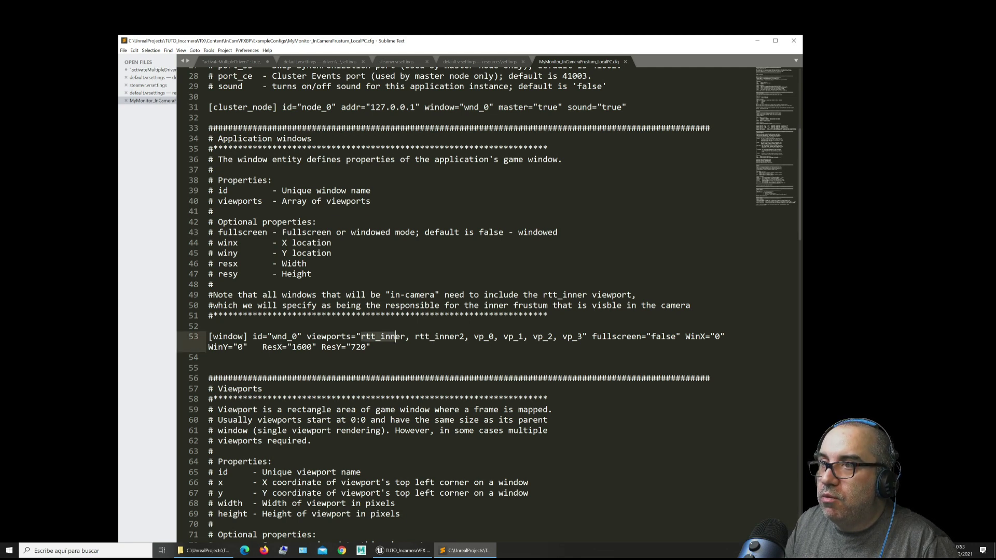
pyautogui.moveTo(415, 336); pyautogui.dragTo(489, 337)
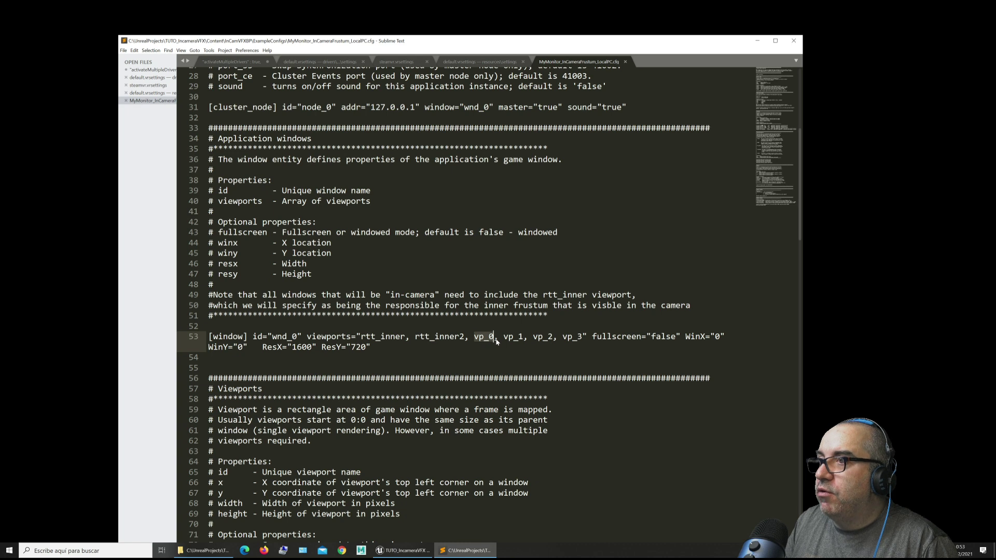
pyautogui.moveTo(499, 340); pyautogui.dragTo(582, 338)
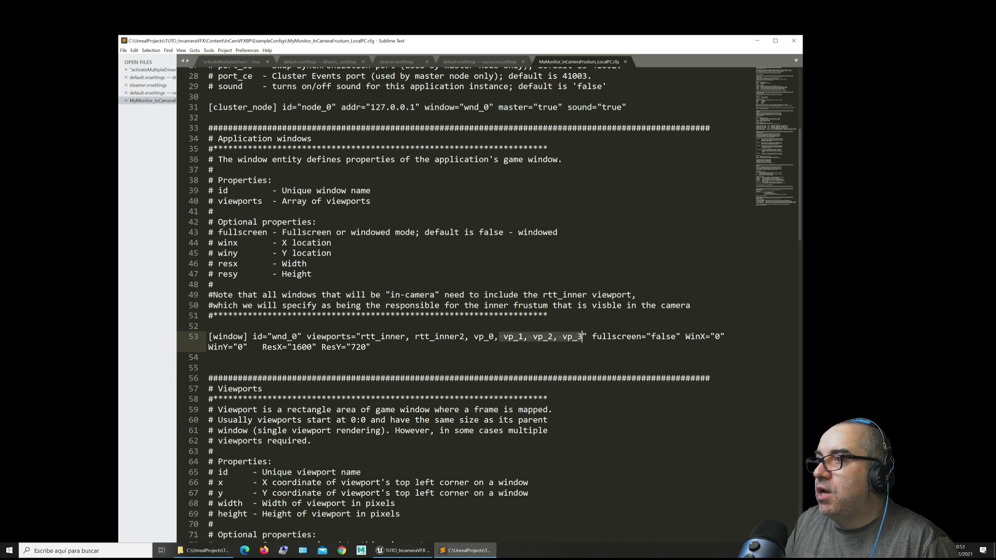
pyautogui.press('BackSpace')
pyautogui.press('BackSpace')
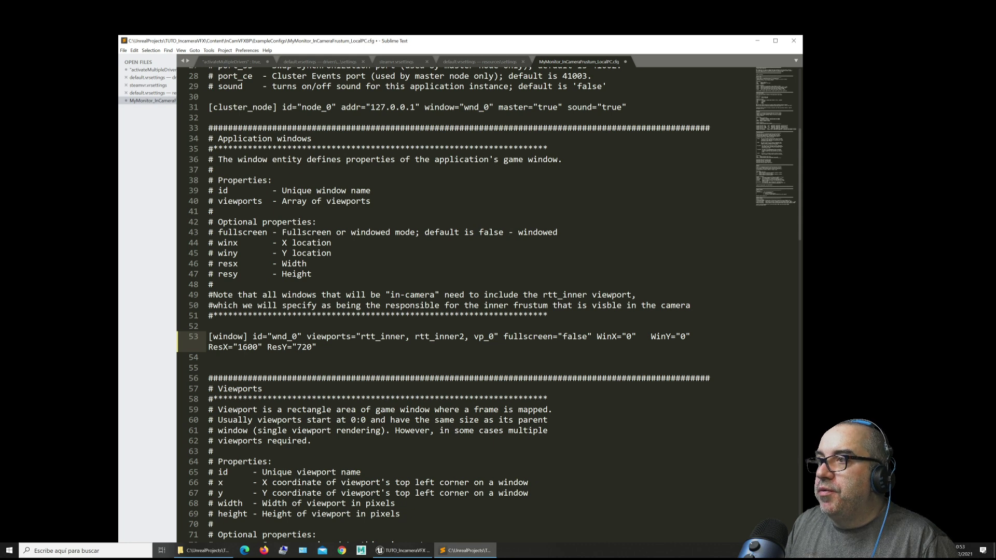
# Set the wnd_0 window's ResX to 3840 and ResY to 2160.
pyautogui.doubleClick(254, 347)
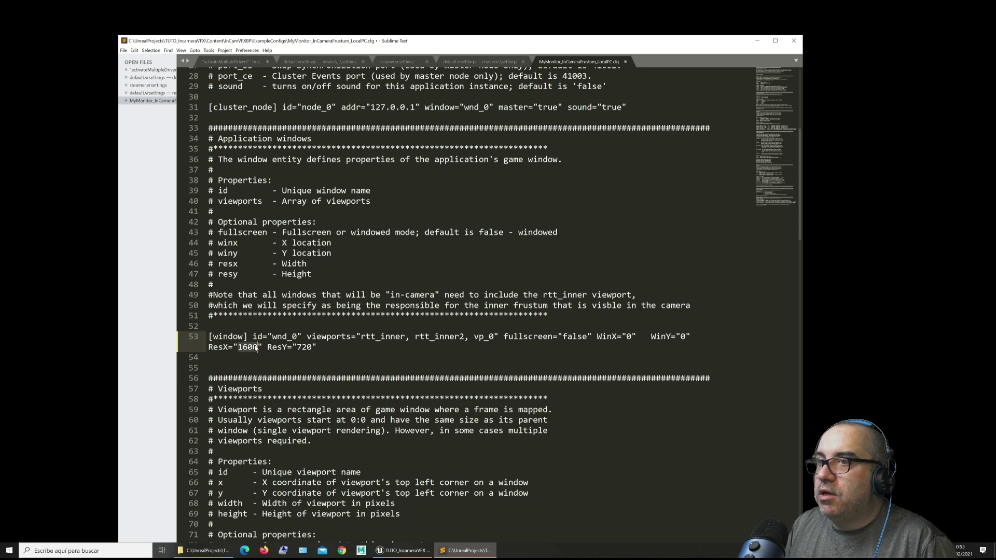
pyautogui.write('3840')
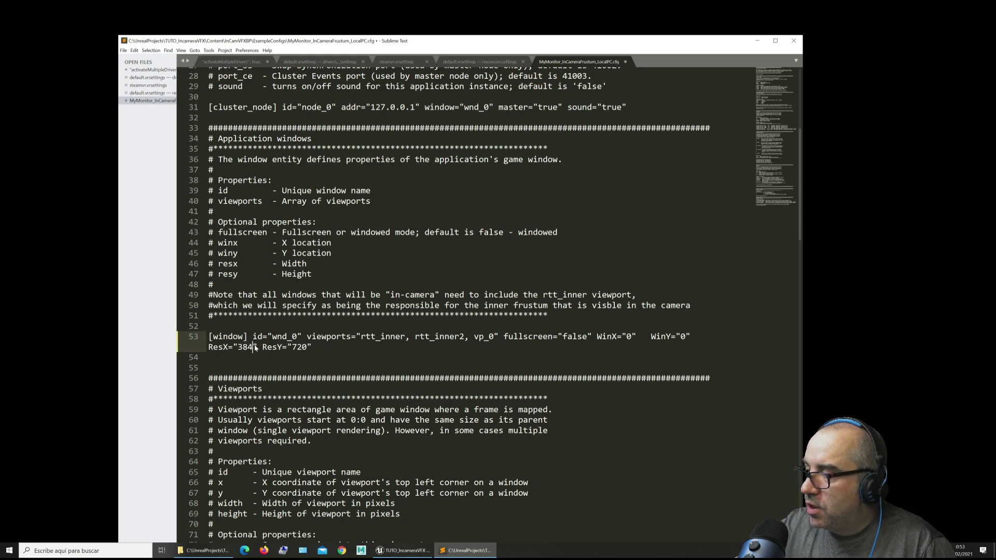
pyautogui.doubleClick(306, 347)
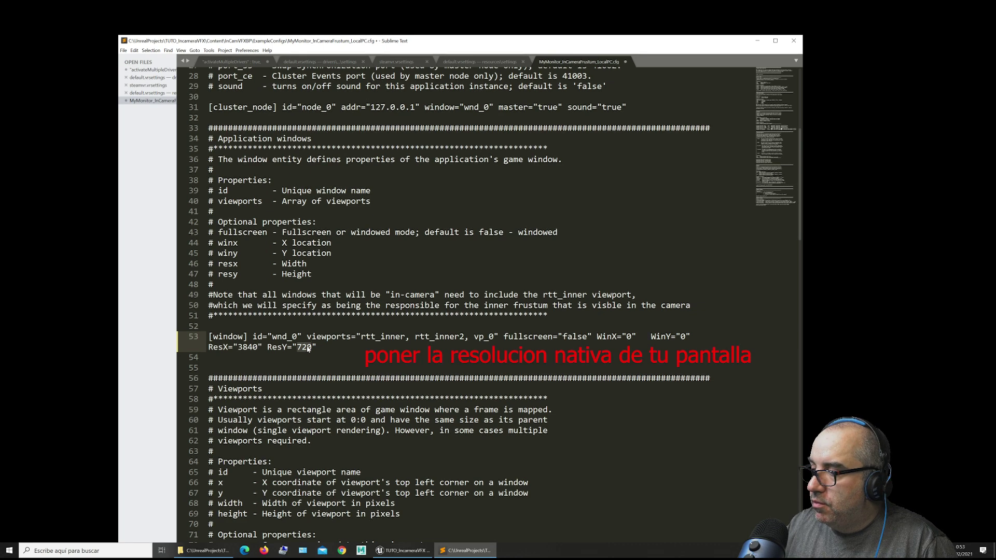
pyautogui.write('2160')
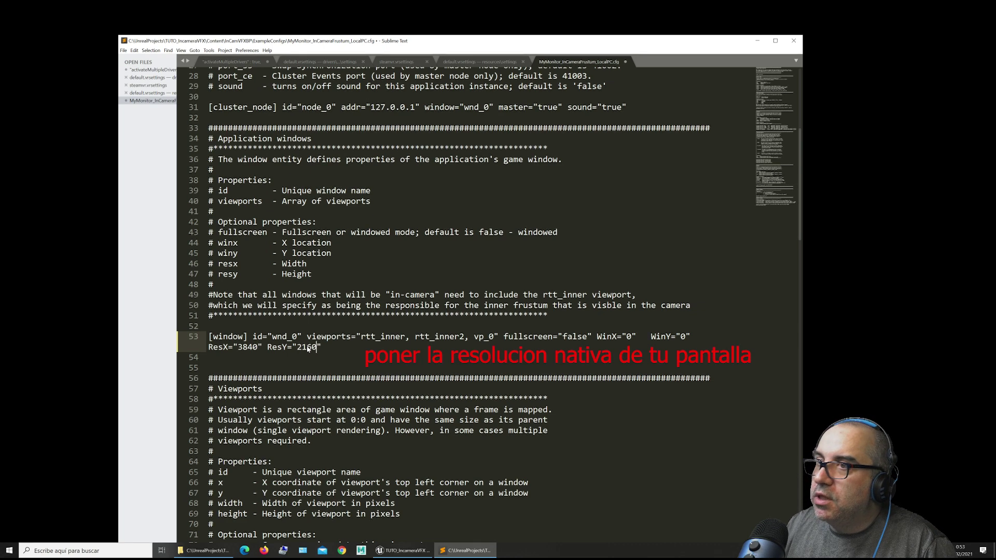
pyautogui.click(358, 410)
# Delete the vp_1, vp_2 and vp_3 definition lines from the Viewports section.
pyautogui.scroll(-8, 358, 410)
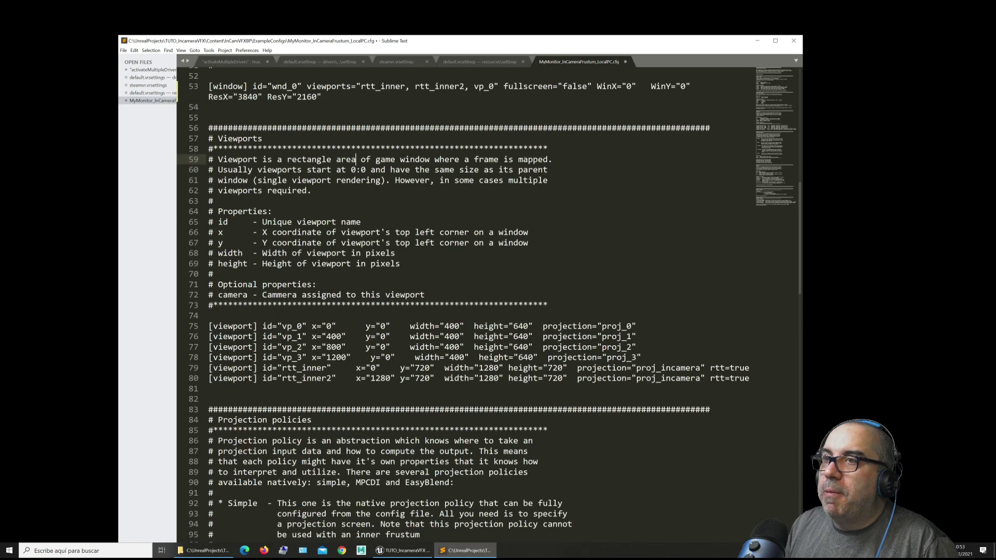
pyautogui.moveTo(209, 336); pyautogui.dragTo(643, 358)
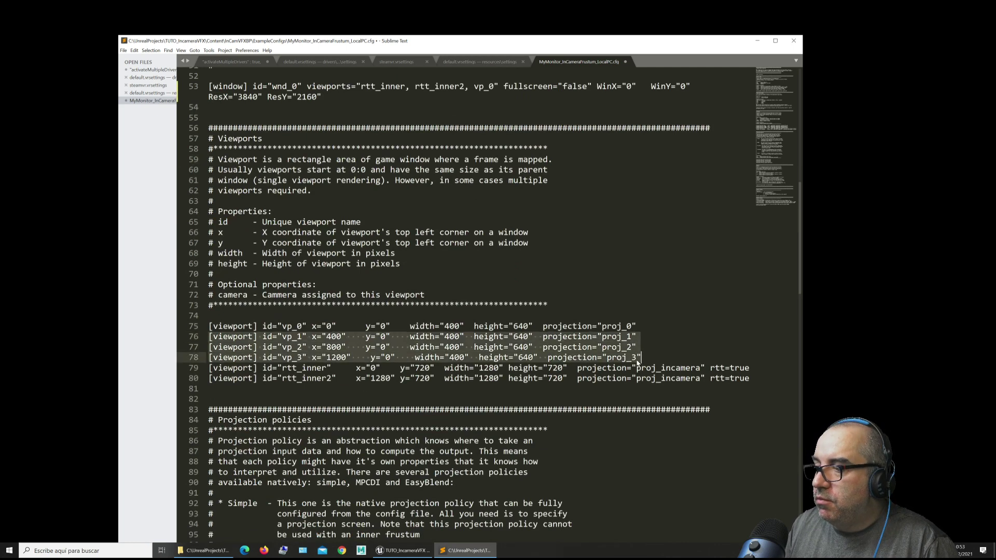
pyautogui.press('BackSpace')
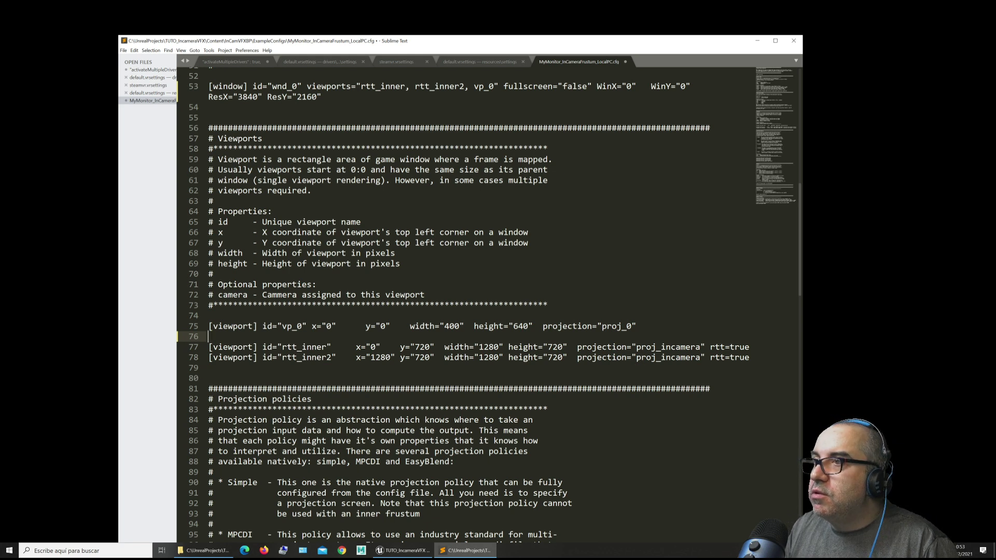
# Set the vp_0 viewport's width to 3840 and height to 2160.
pyautogui.doubleClick(453, 327)
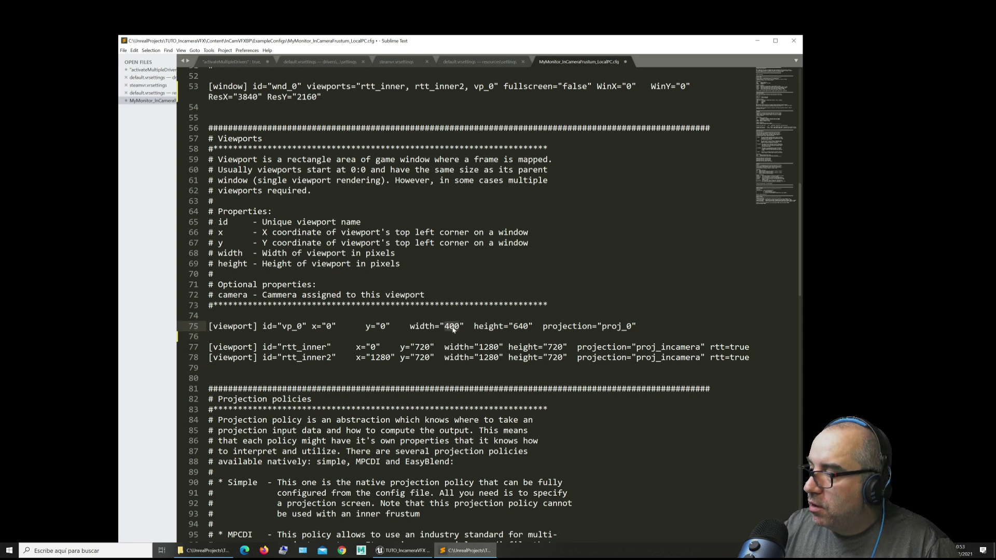
pyautogui.write('3840')
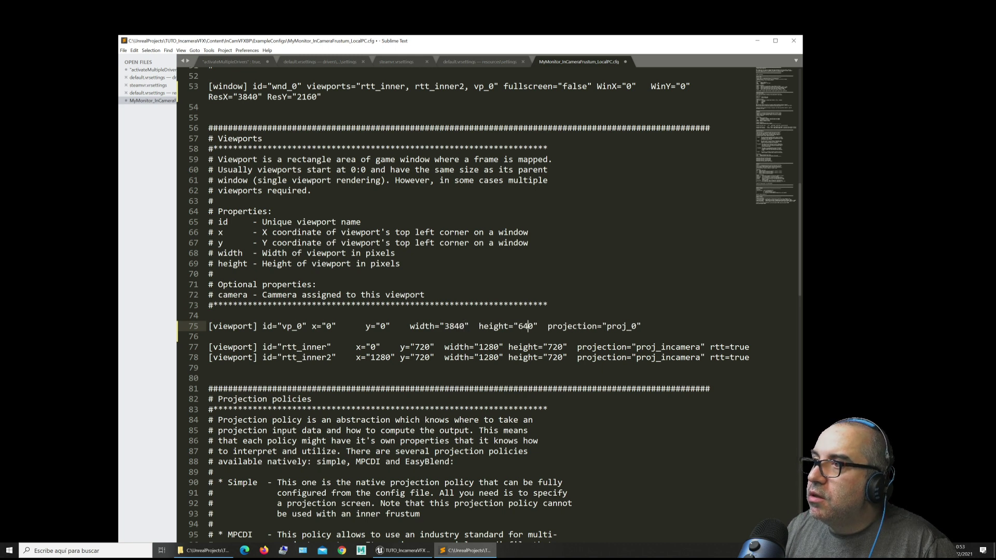
pyautogui.doubleClick(526, 326)
pyautogui.write('192')
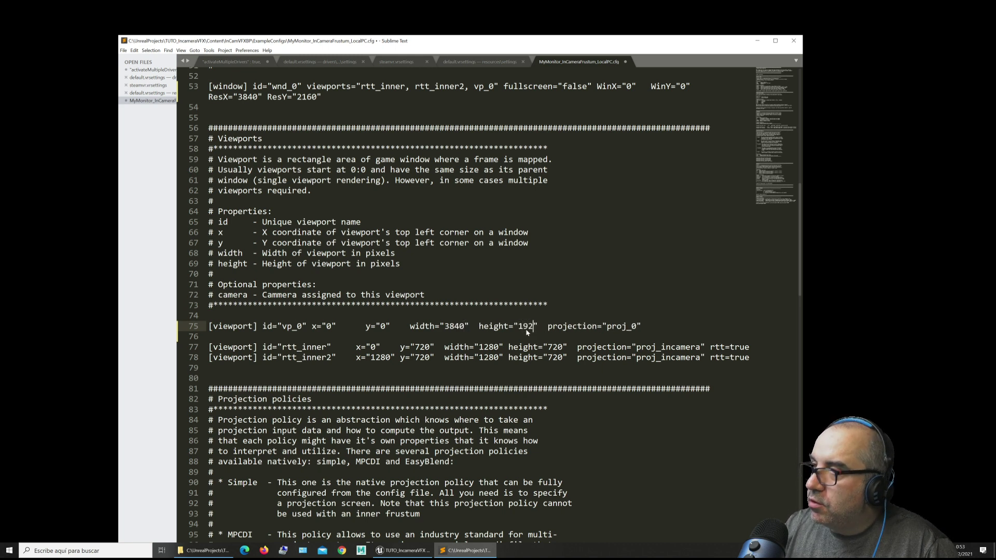
pyautogui.press('BackSpace')
pyautogui.press('BackSpace')
pyautogui.press('BackSpace')
pyautogui.write('216')
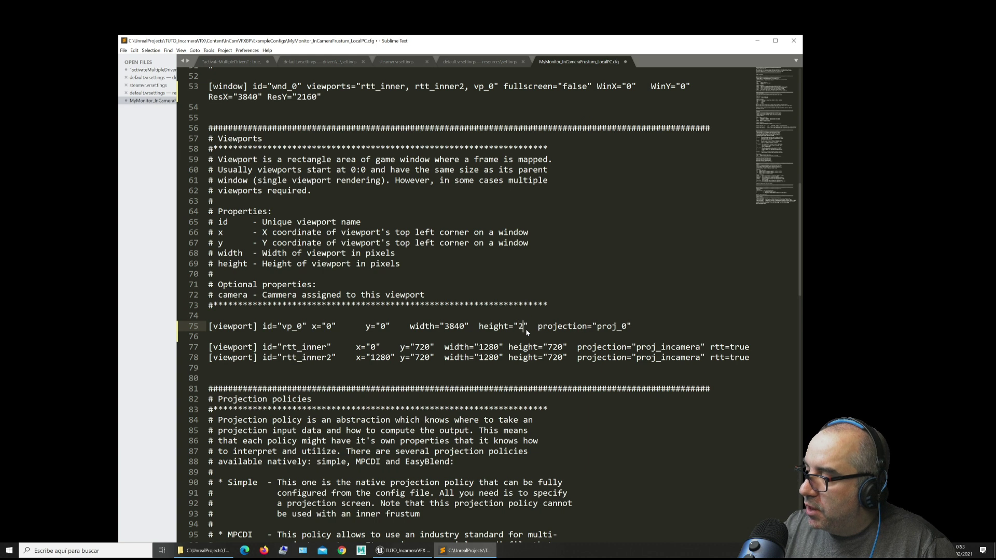
pyautogui.write('0')
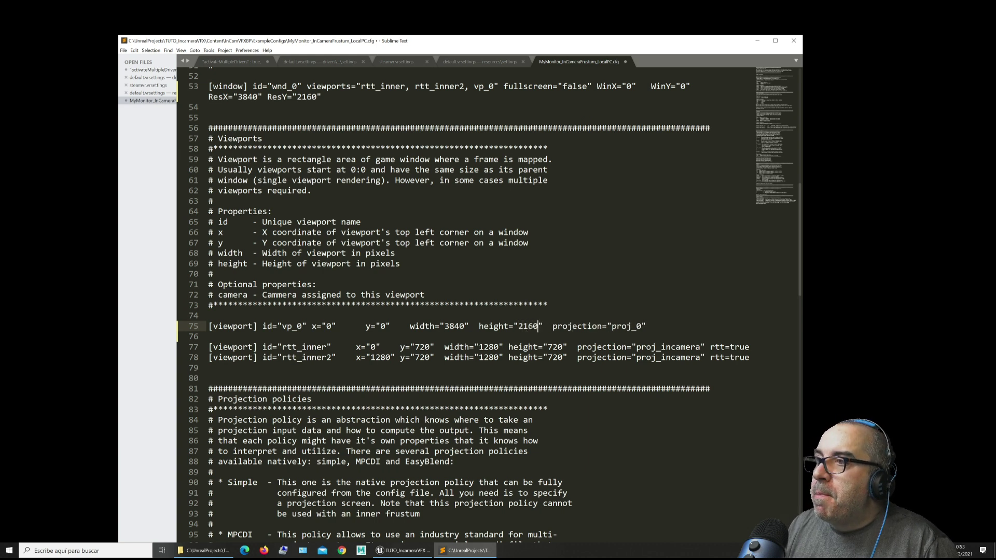
# Copy vp_0's width of 3840 into both the width and height of the rtt_inner viewport.
pyautogui.doubleClick(464, 326)
pyautogui.hotkey('ctrl', 'c')
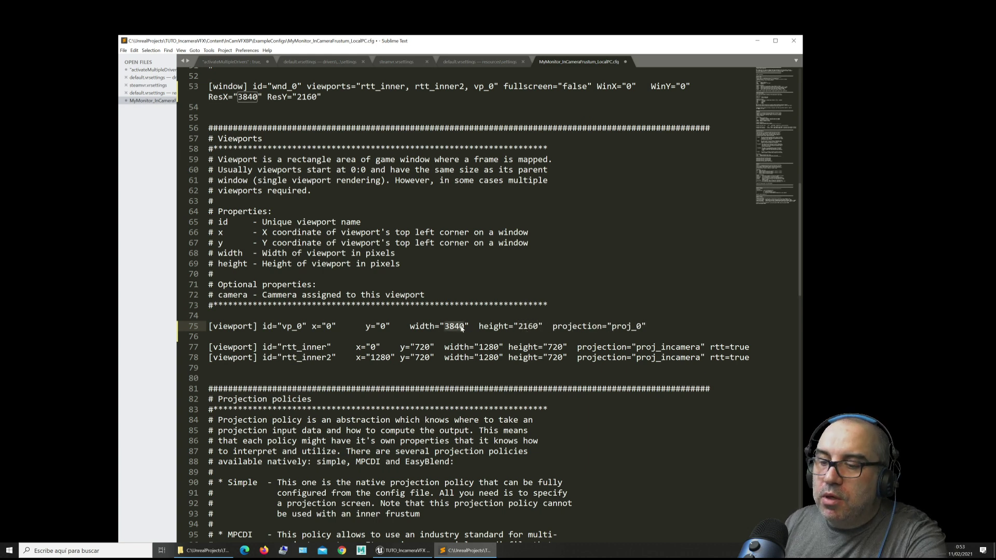
pyautogui.doubleClick(496, 347)
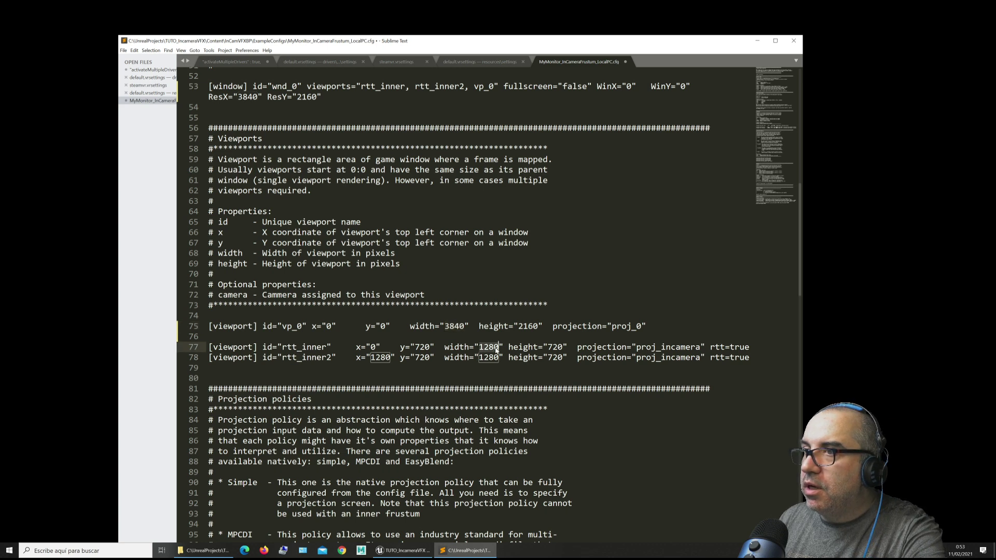
pyautogui.hotkey('ctrl', 'v')
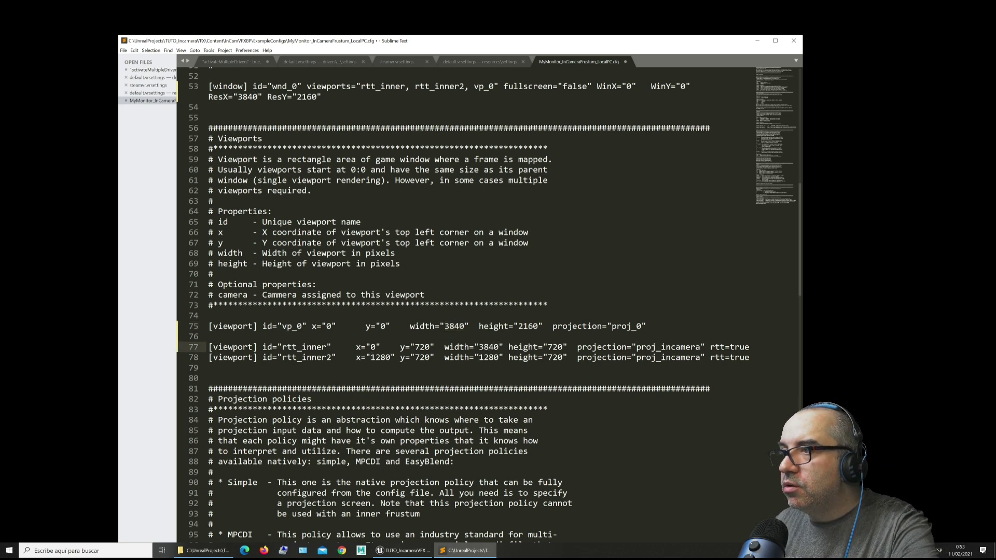
pyautogui.doubleClick(555, 348)
pyautogui.hotkey('ctrl', 'v')
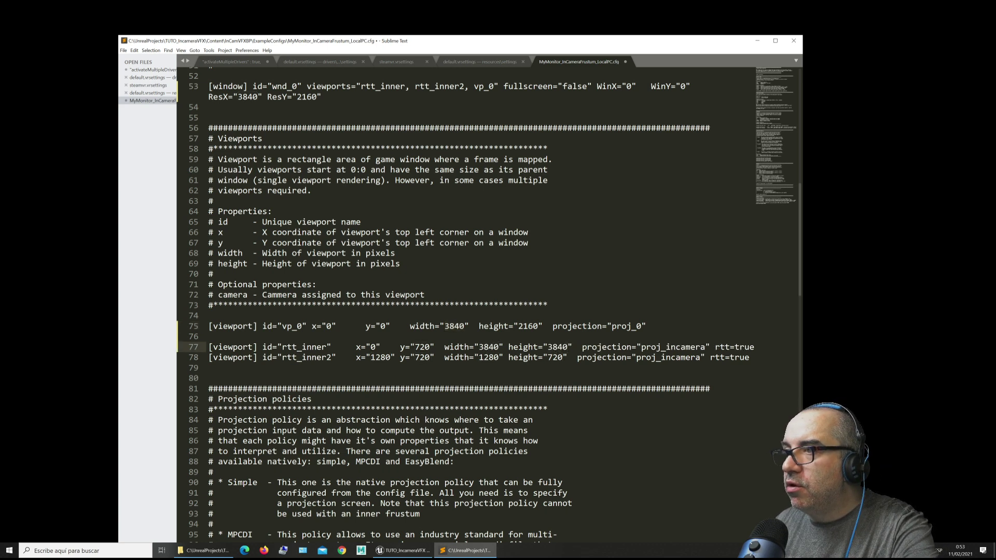
# Copy vp_0's height of 2160 into the height of the rtt_inner viewport.
pyautogui.doubleClick(489, 358)
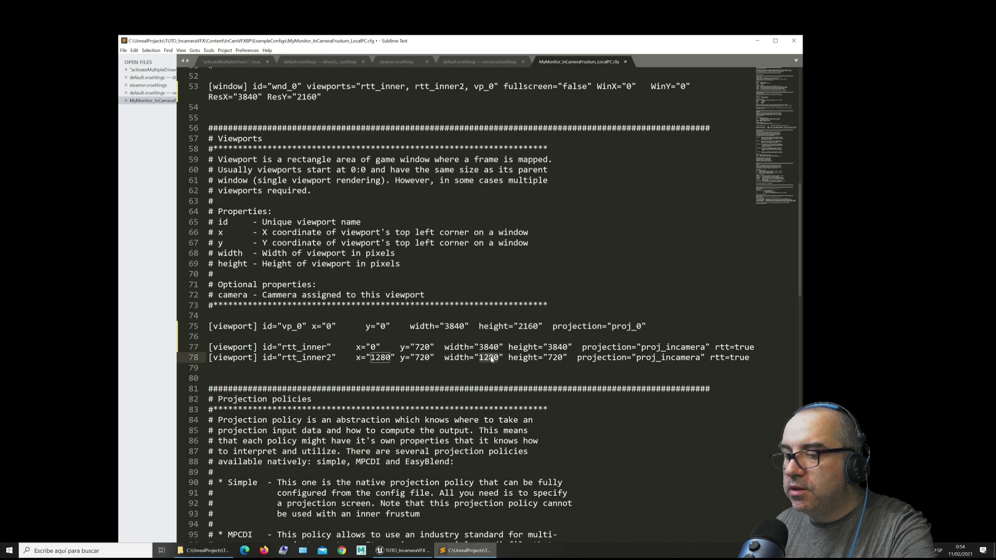
pyautogui.doubleClick(529, 327)
pyautogui.hotkey('ctrl', 'c')
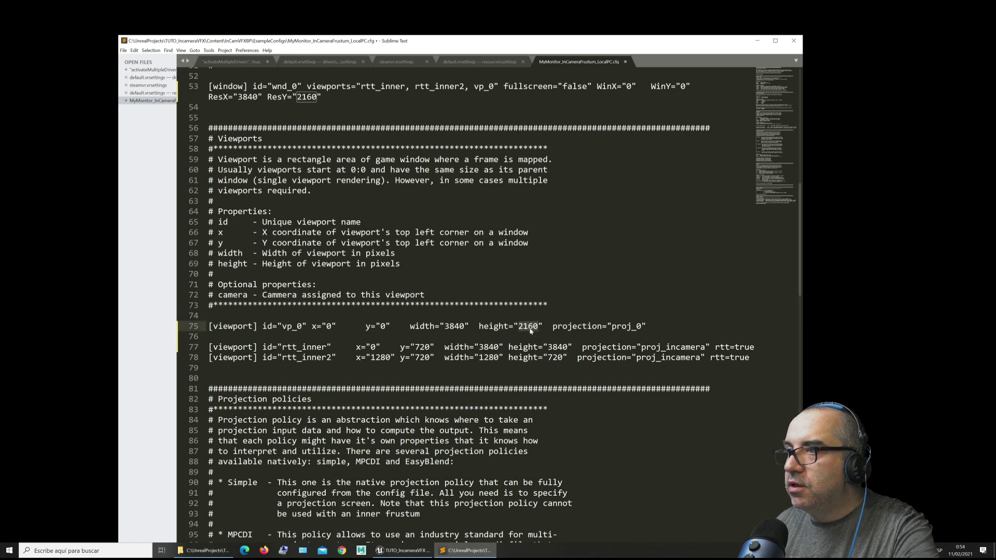
pyautogui.doubleClick(558, 347)
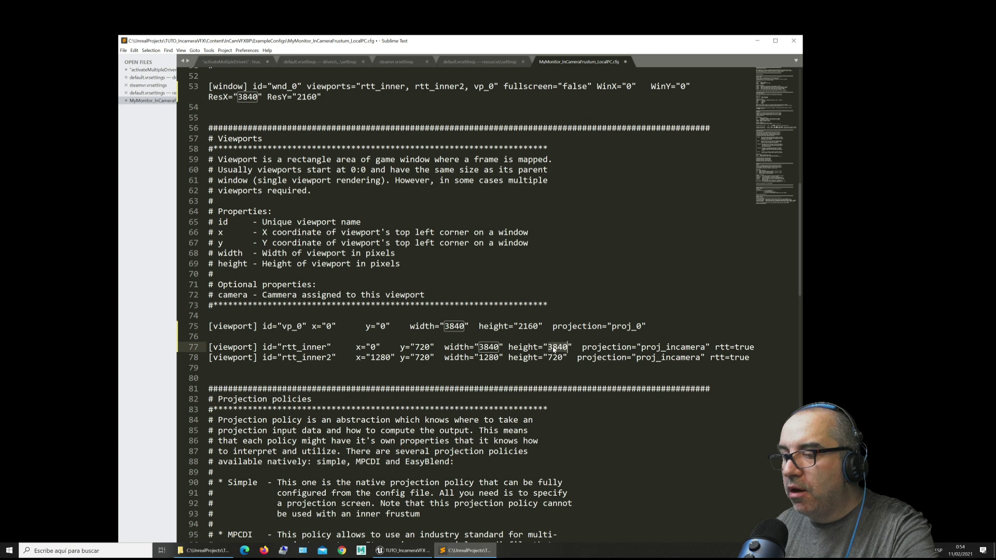
pyautogui.hotkey('ctrl', 'v')
# Set the rtt_inner2 viewport's width to 3840 and height to 2160, matching rtt_inner.
pyautogui.doubleClick(489, 347)
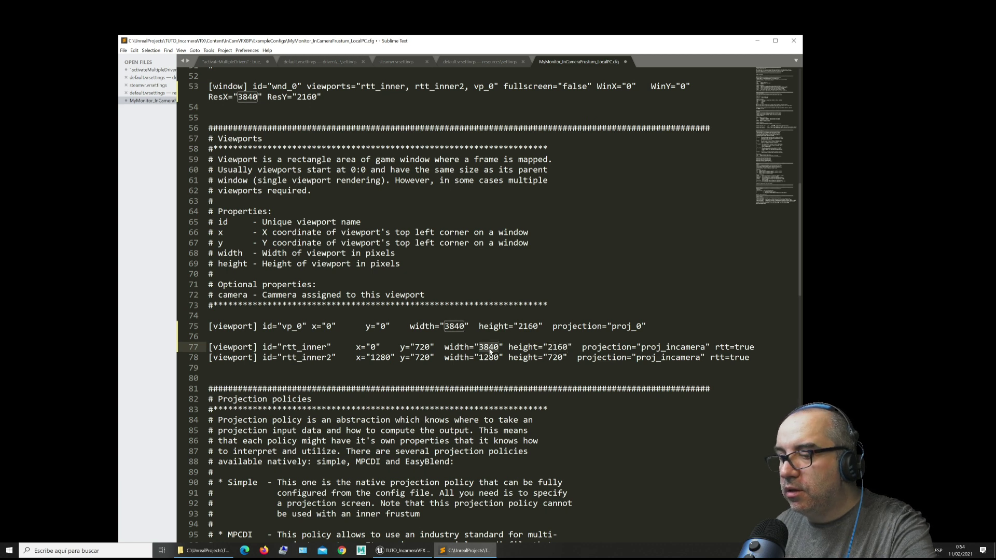
pyautogui.hotkey('ctrl', 'c')
pyautogui.doubleClick(488, 357)
pyautogui.hotkey('ctrl', 'v')
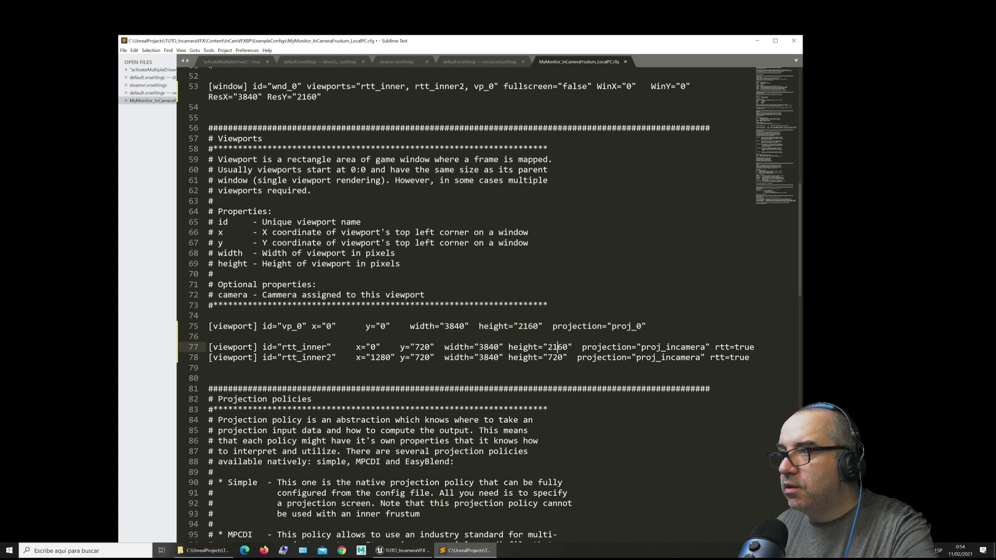
pyautogui.doubleClick(558, 347)
pyautogui.doubleClick(556, 358)
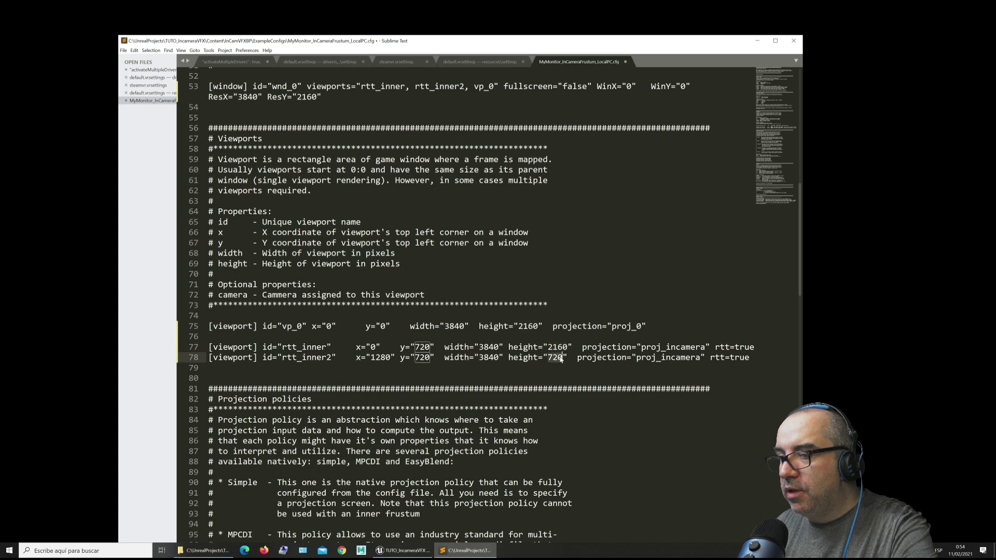
pyautogui.hotkey('ctrl', 'v')
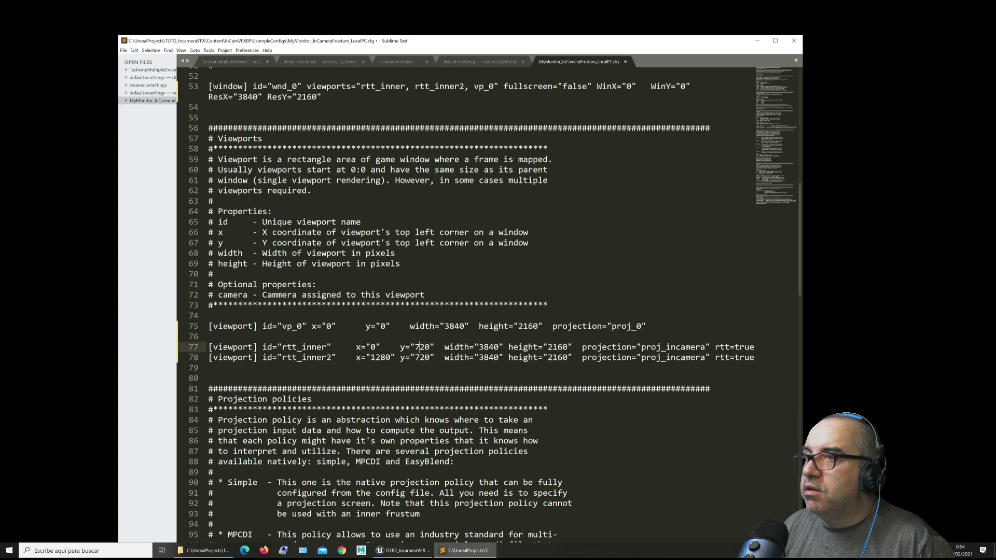
# Set the rtt_inner viewport's y coordinate to 2160.
pyautogui.doubleClick(422, 347)
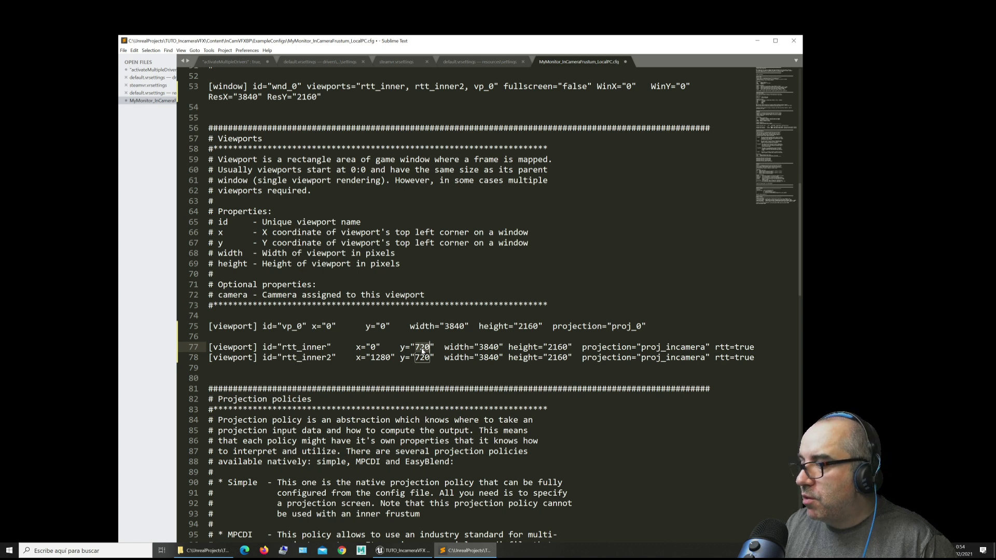
pyautogui.write('38')
pyautogui.press('BackSpace')
pyautogui.press('BackSpace')
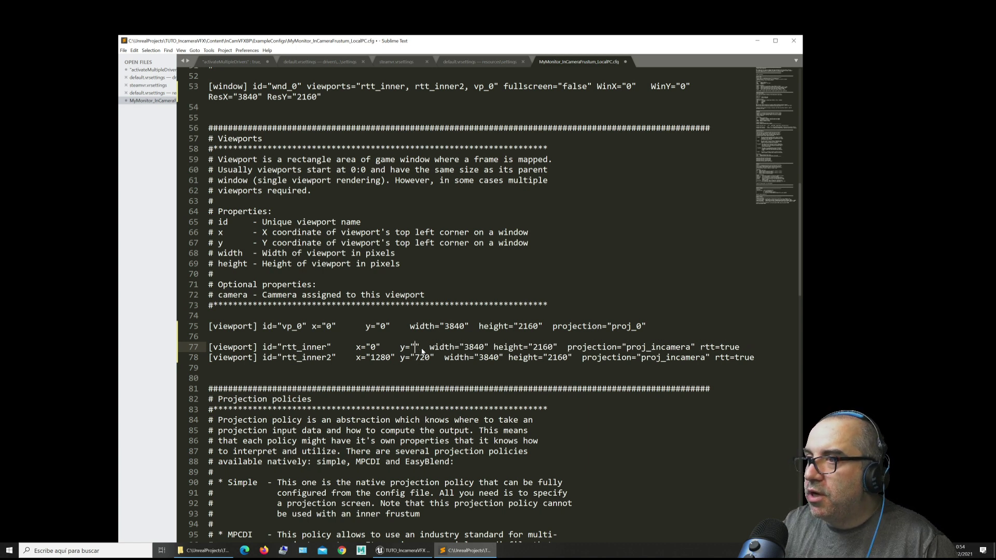
pyautogui.write('2160')
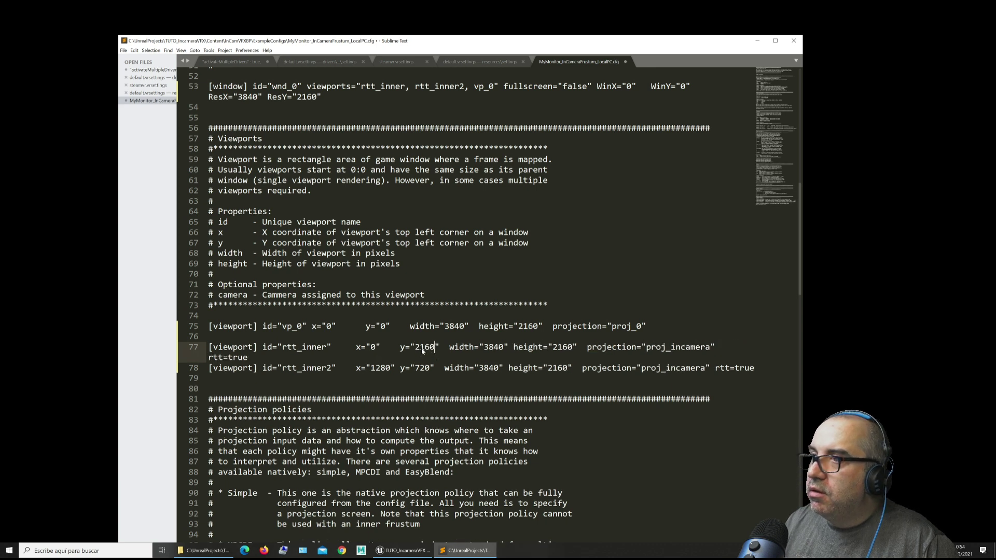
# Set the rtt_inner2 viewport's x coordinate to 3840 and its y coordinate to 2160.
pyautogui.doubleClick(381, 368)
pyautogui.write('3840')
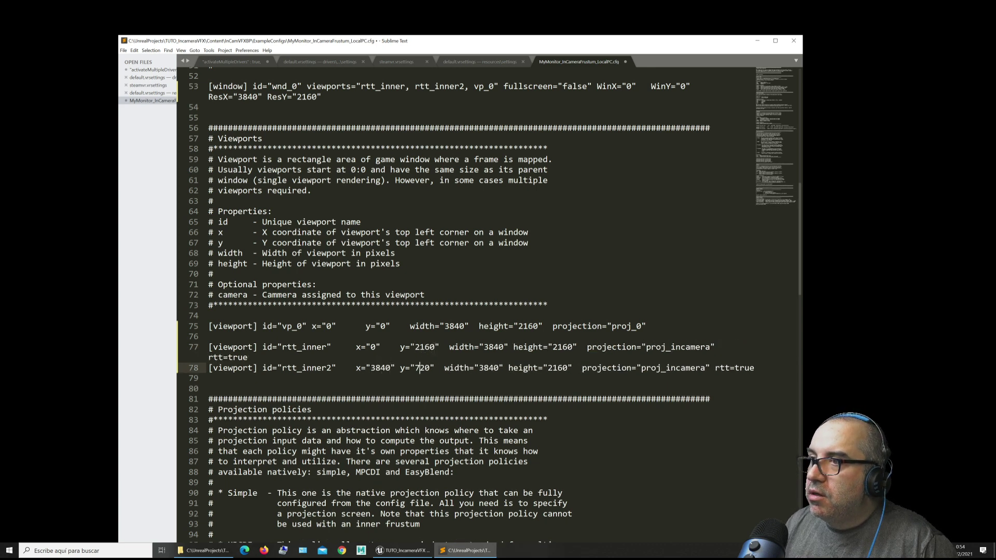
pyautogui.doubleClick(418, 368)
pyautogui.write('2160')
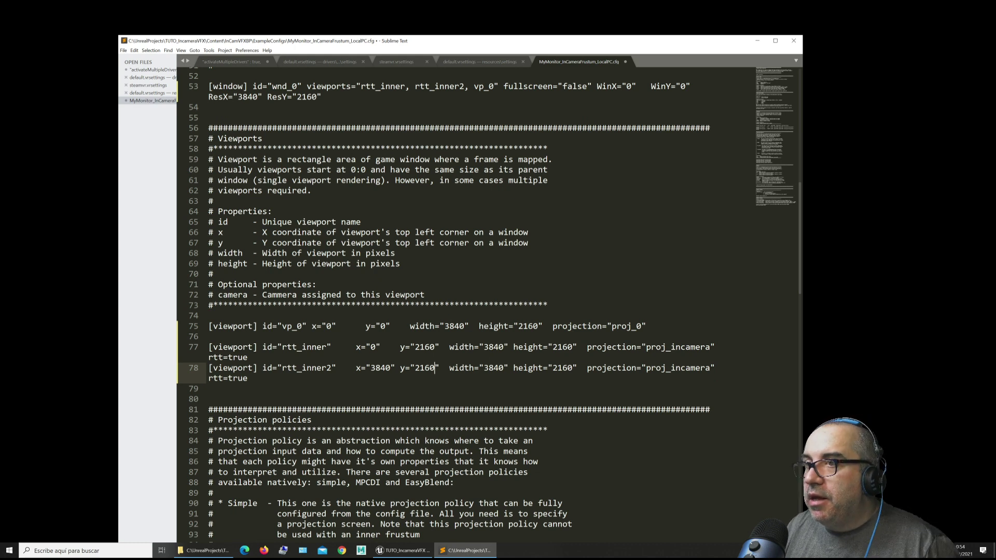
pyautogui.click(209, 388)
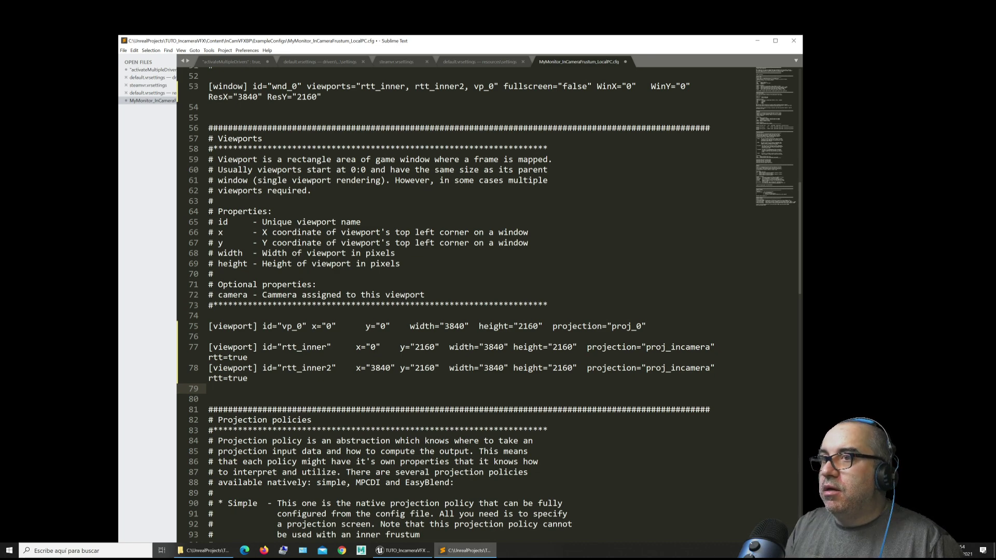
# Delete the proj_1, proj_2 and proj_3 definition lines from the Projection policies section.
pyautogui.scroll(-3, 466, 300)
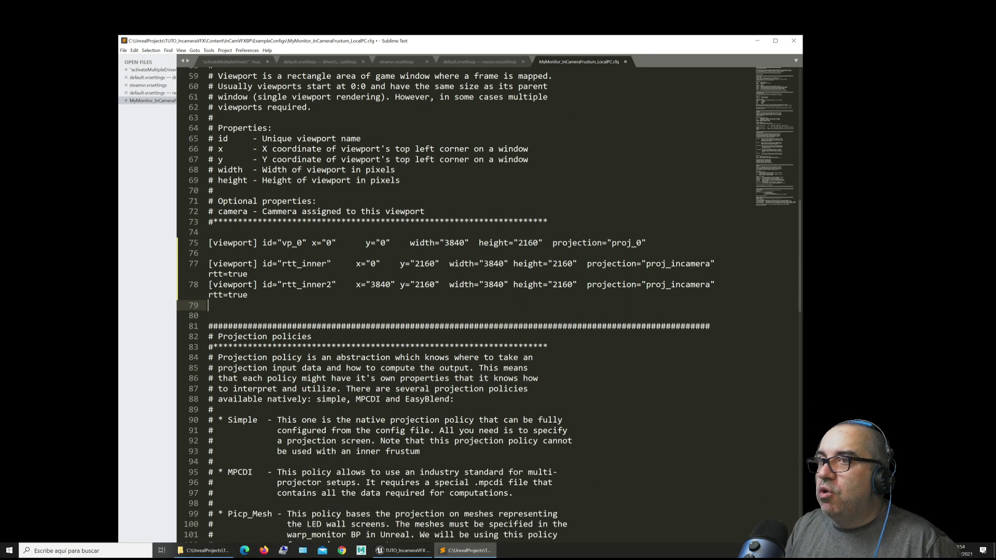
pyautogui.scroll(-10, 489, 311)
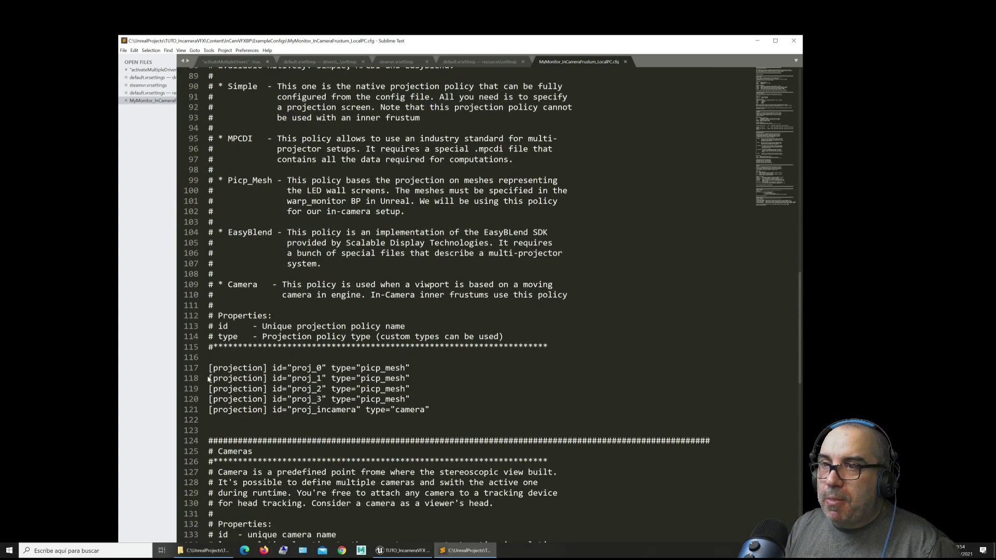
pyautogui.moveTo(209, 378); pyautogui.dragTo(422, 401)
pyautogui.press('BackSpace')
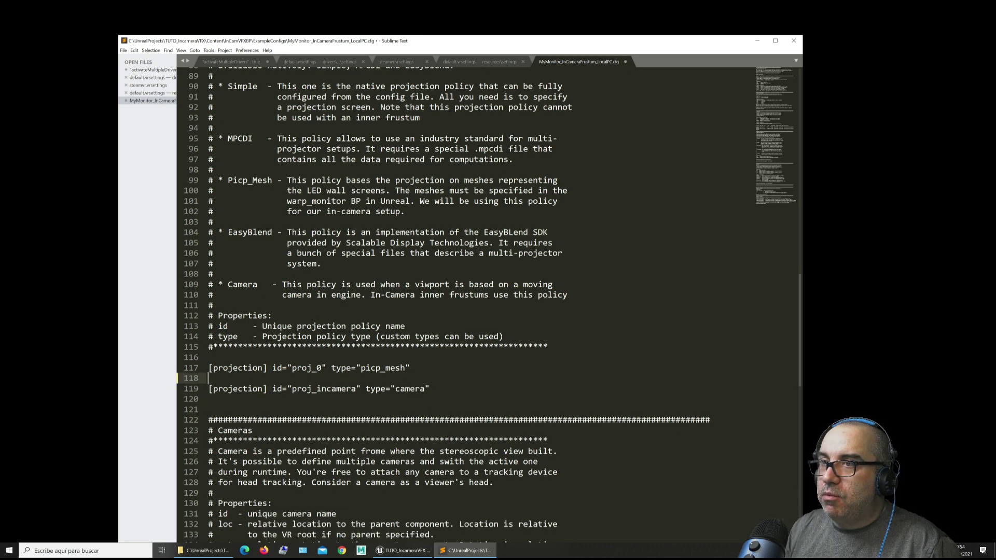
# Review the config's viewport and projection definitions and its camera, general and network settings.
pyautogui.scroll(7, 462, 306)
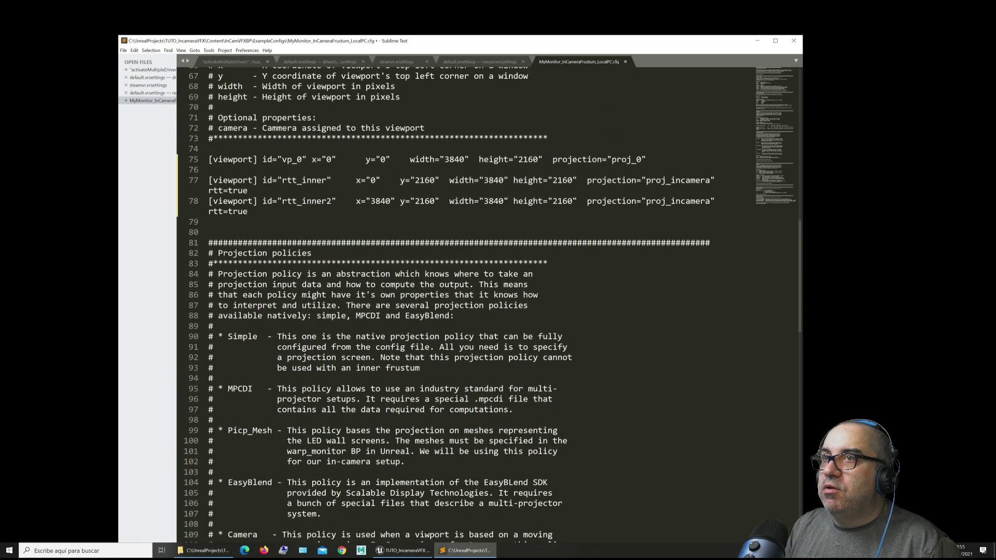
pyautogui.scroll(-7, 462, 306)
pyautogui.scroll(-3, 461, 306)
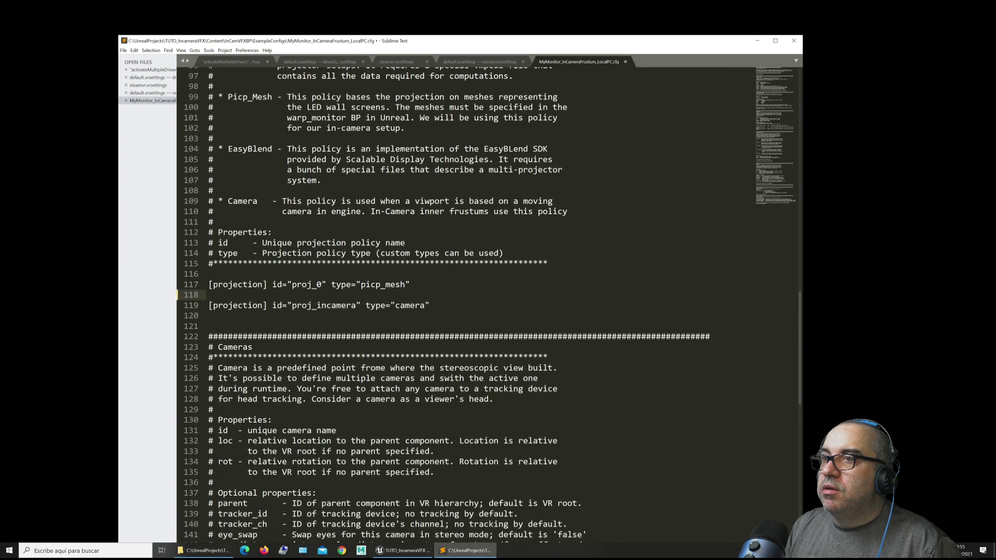
pyautogui.scroll(-8, 462, 306)
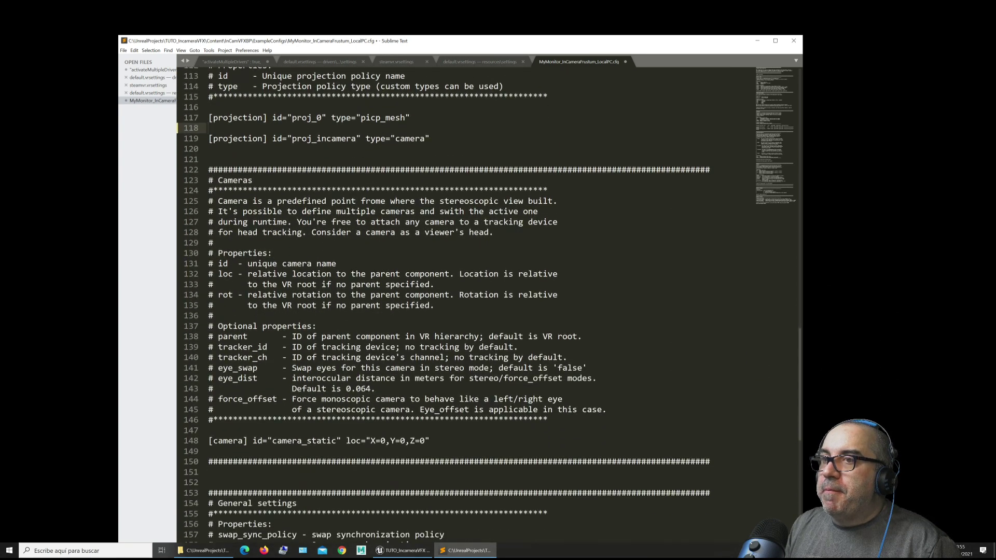
pyautogui.scroll(-3, 462, 306)
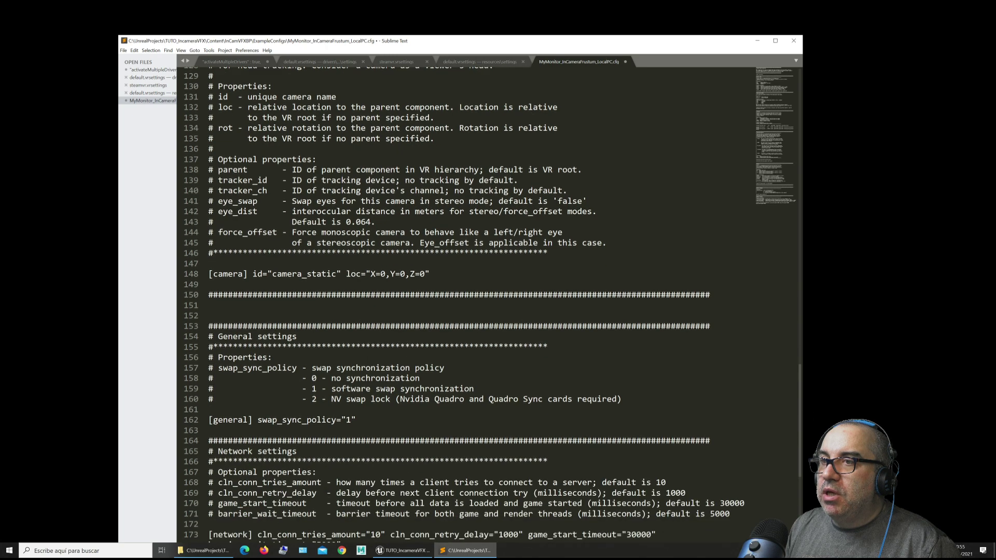
pyautogui.scroll(-6, 462, 306)
pyautogui.scroll(13, 461, 307)
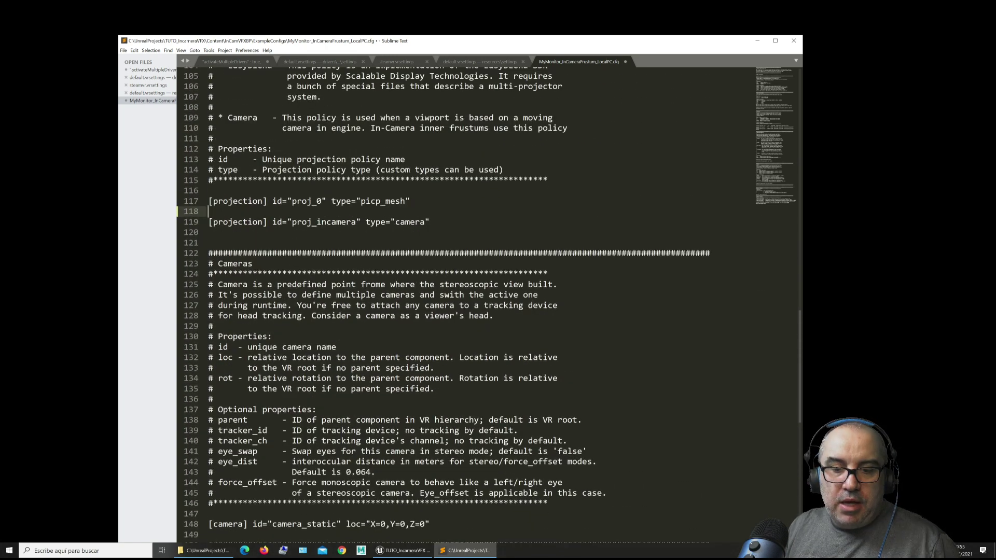
pyautogui.scroll(8, 462, 306)
pyautogui.scroll(5, 462, 306)
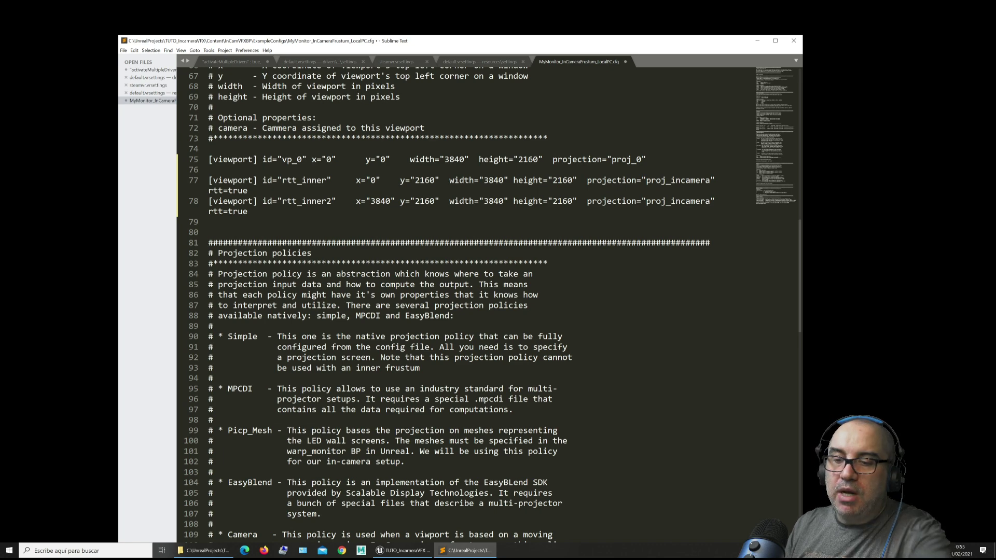
# Save the config file and minimise the text editor and the file explorer windows.
pyautogui.hotkey('ctrl', 's')
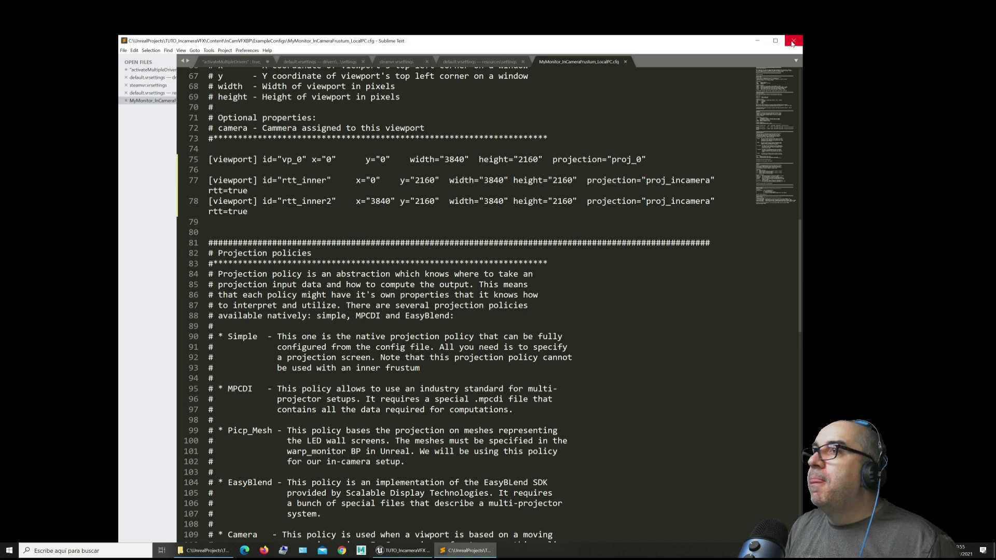
pyautogui.click(757, 40)
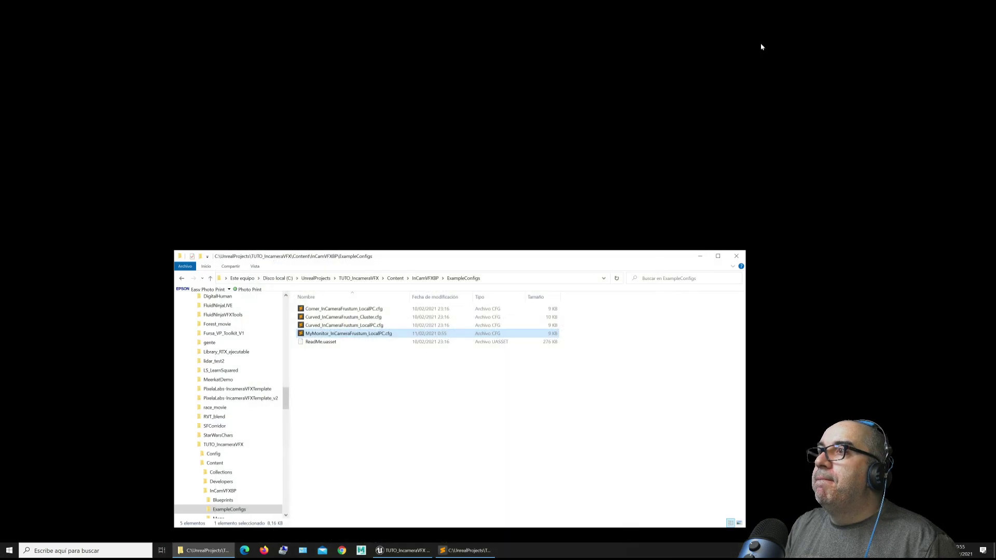
pyautogui.click(699, 257)
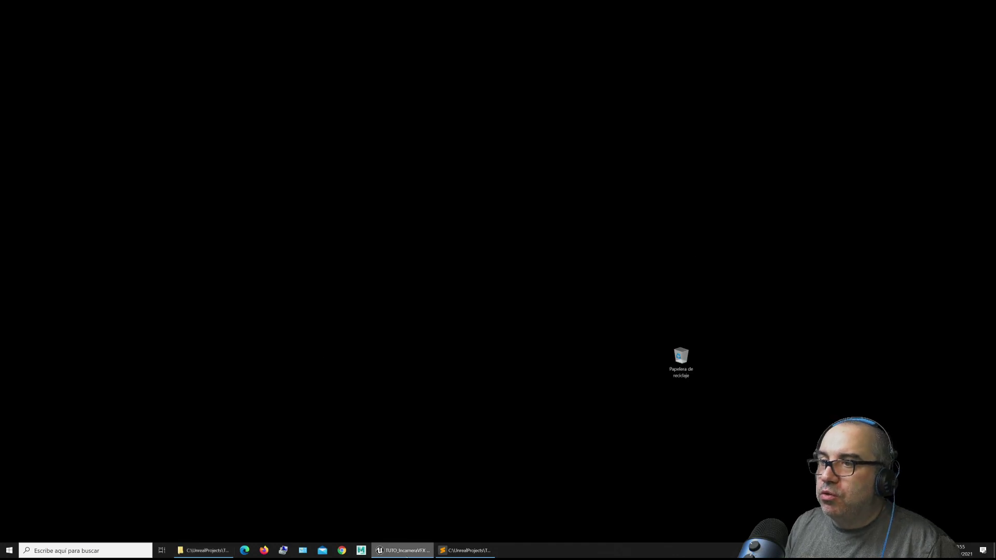
# Switch to Unreal Editor and import the newly detected MyMonitor_InCameraFrustum_LocalPC config into the ExampleConfigs folder.
pyautogui.click(404, 551)
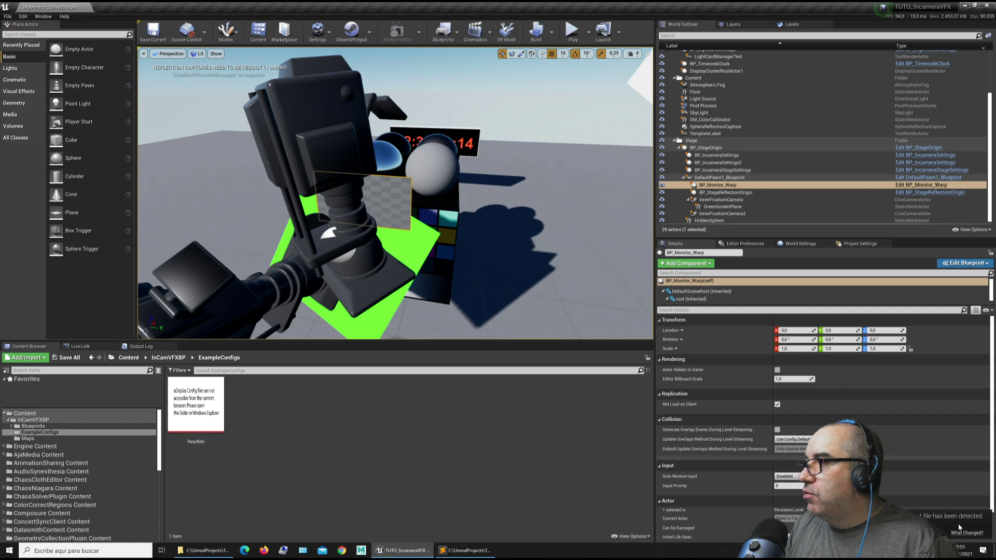
pyautogui.click(978, 534)
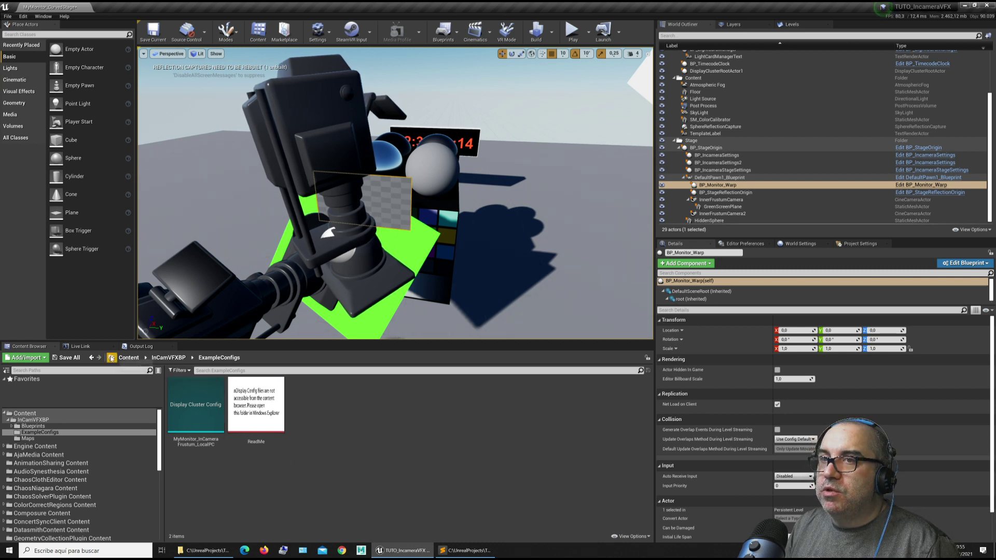
# Open the MyMonitor_InCameraFrustum_LocalPC display cluster config, examine its cluster tree and config editing option, and close it.
pyautogui.doubleClick(195, 407)
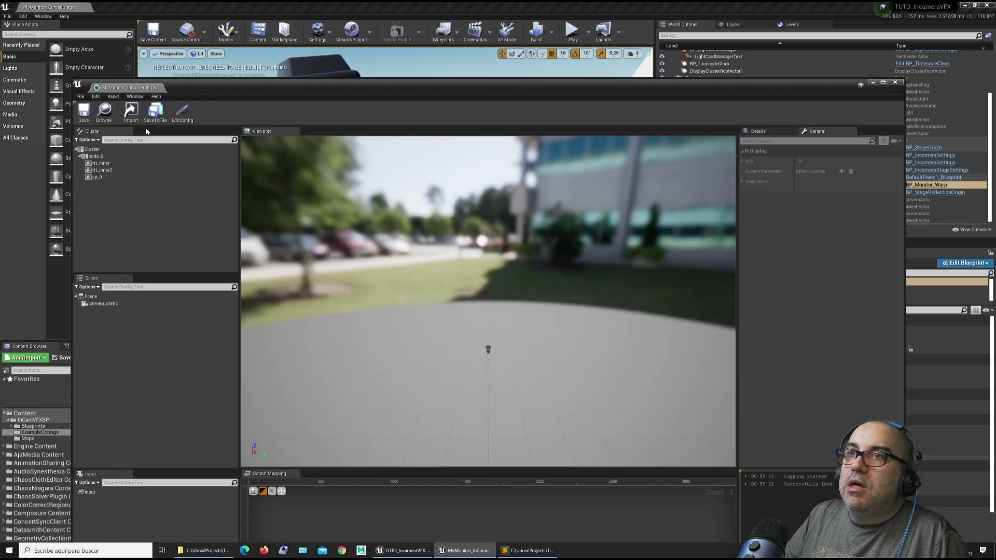
pyautogui.moveTo(189, 89); pyautogui.dragTo(196, 40)
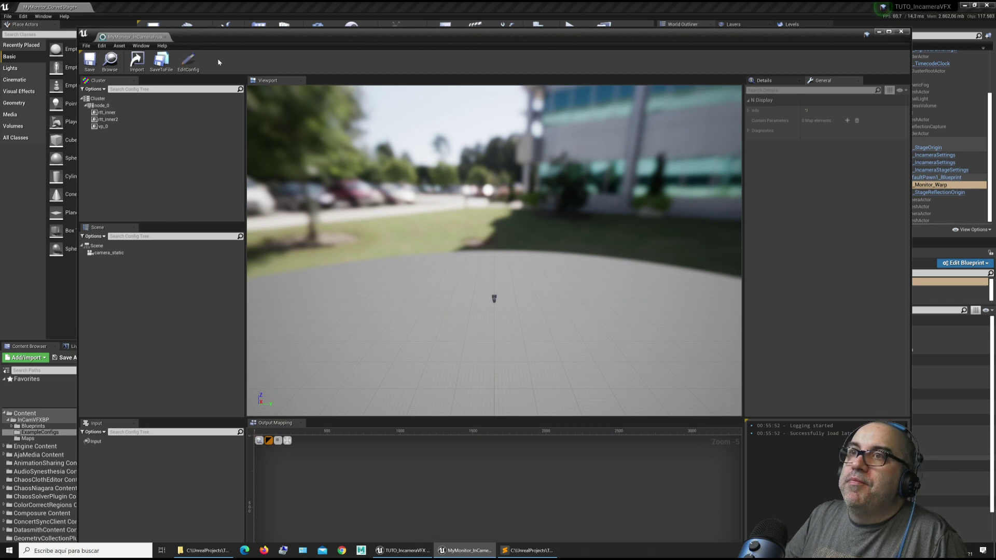
pyautogui.click(189, 61)
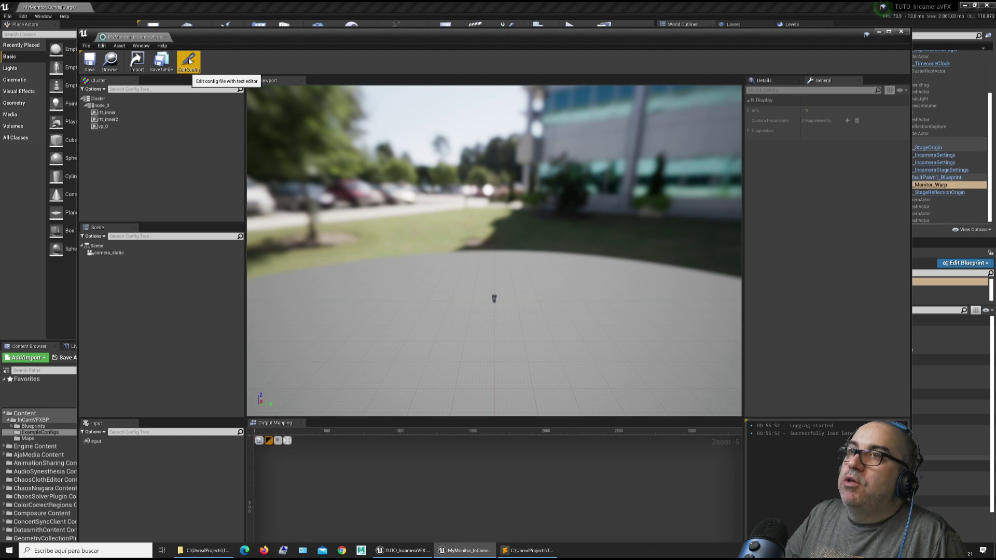
pyautogui.click(165, 37)
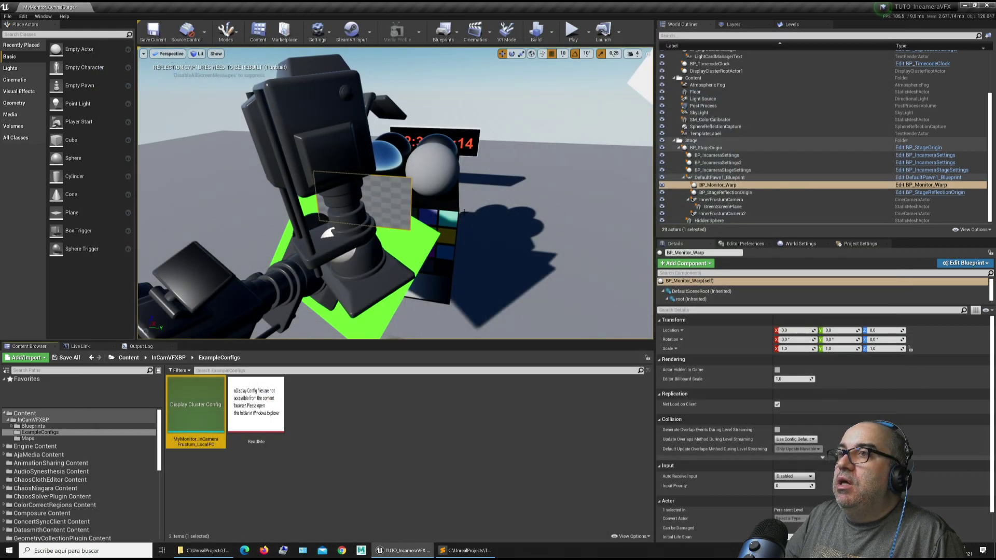
# Open the BP_Monitor_Warp blueprint, make its StaticMesh component hidden in game, save the blueprint and close it.
pyautogui.moveTo(463, 211); pyautogui.dragTo(431, 214, button='right')
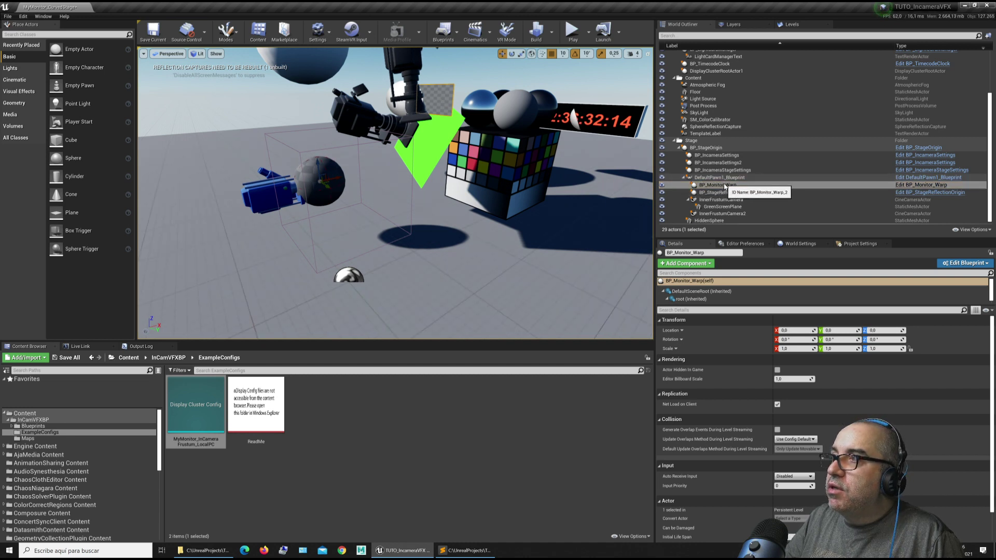
pyautogui.click(921, 185)
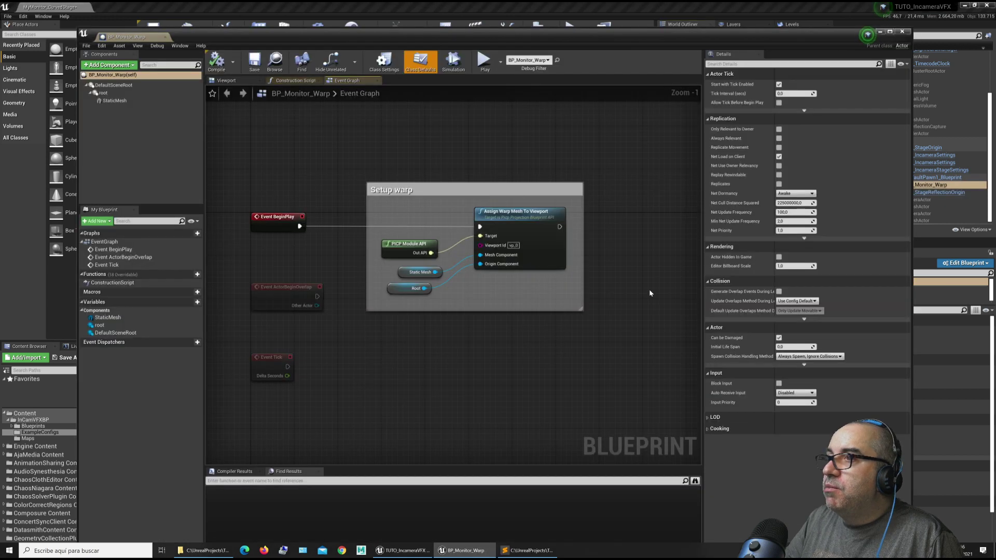
pyautogui.click(108, 100)
pyautogui.scroll(-3, 808, 397)
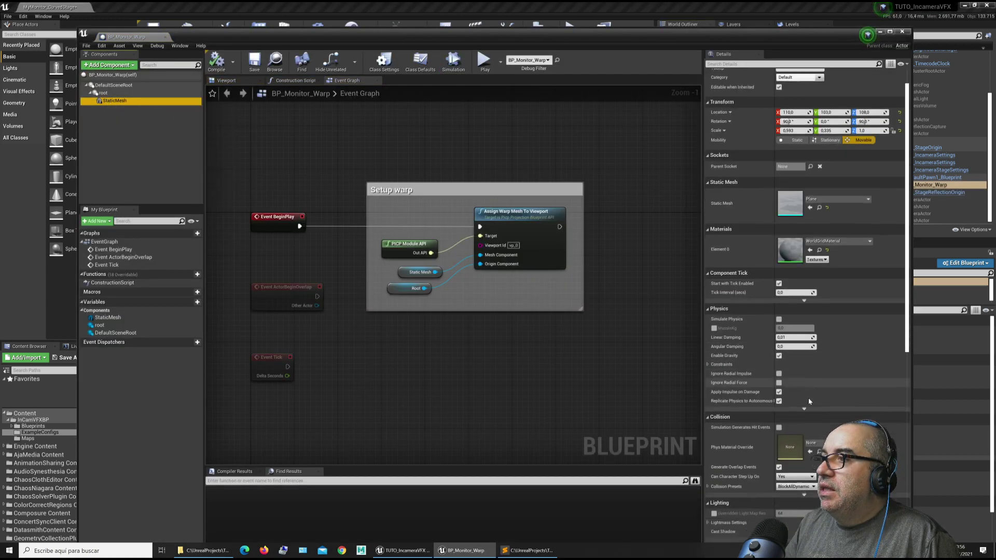
pyautogui.scroll(-5, 809, 401)
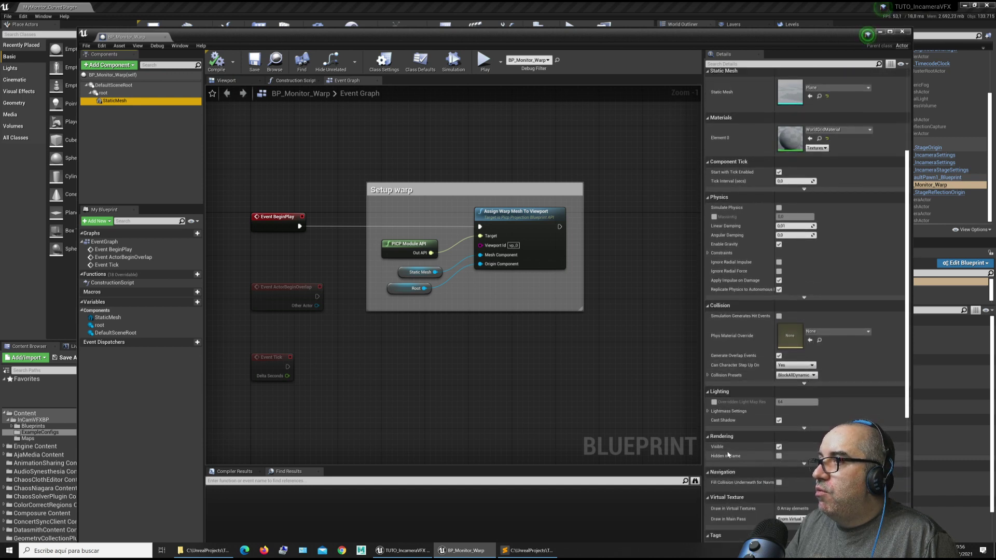
pyautogui.click(778, 456)
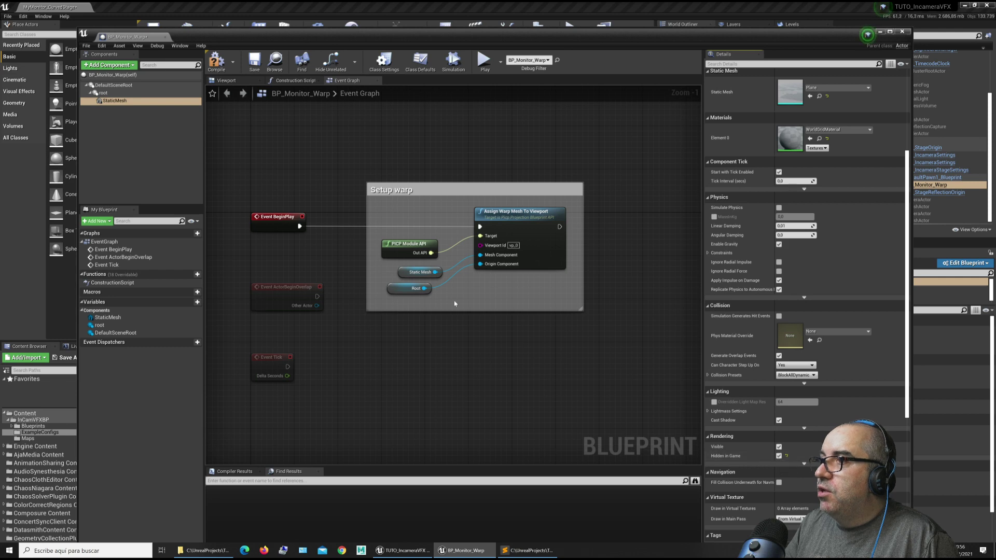
pyautogui.click(253, 64)
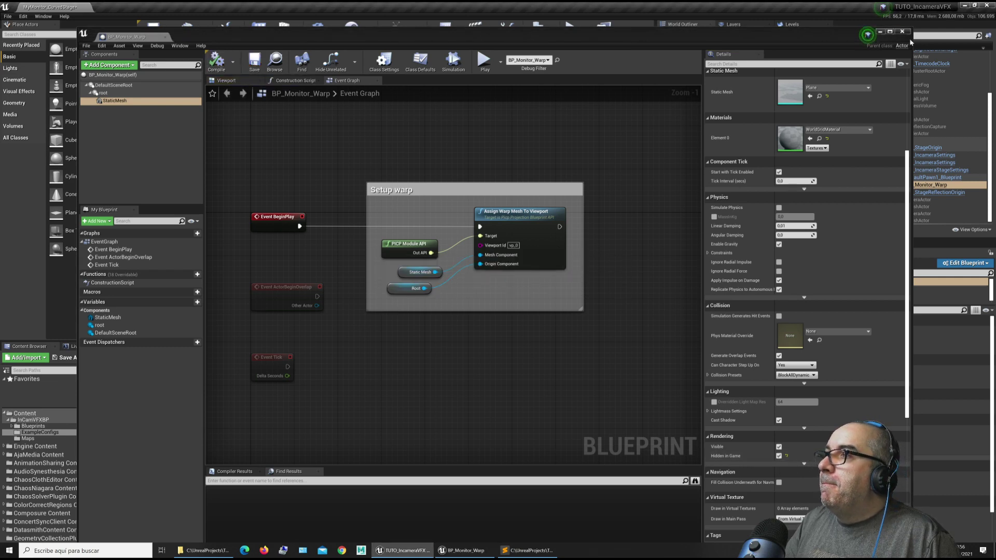
pyautogui.click(902, 31)
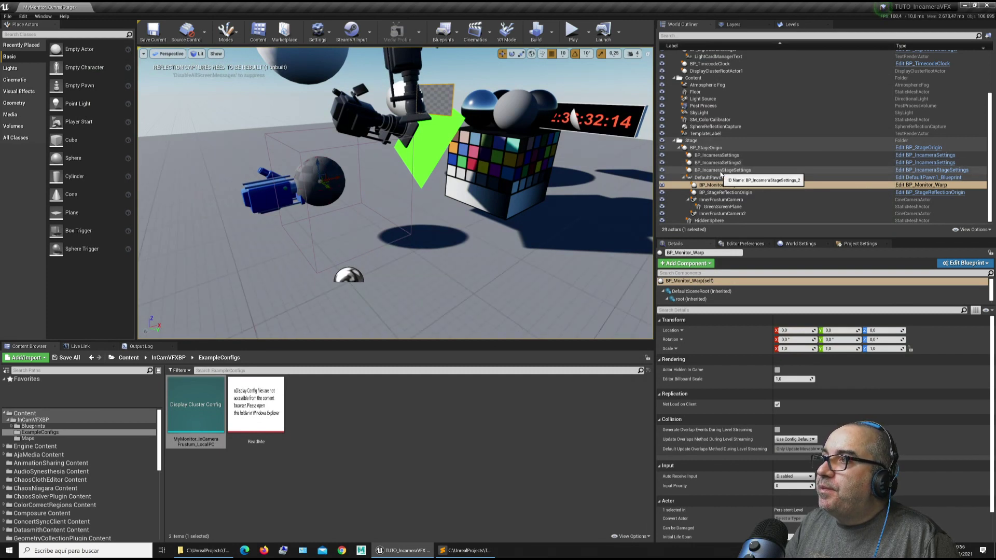
# Examine the BP_IncameraSettings2 and BP_IncameraSettings actors and the InnerFrustumCamera they relate to.
pyautogui.click(727, 156)
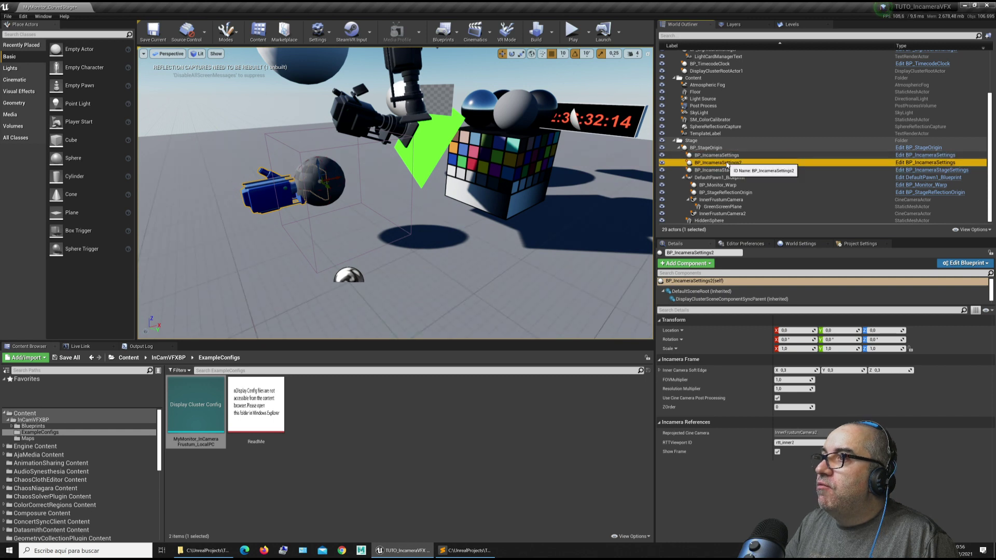
pyautogui.click(746, 200)
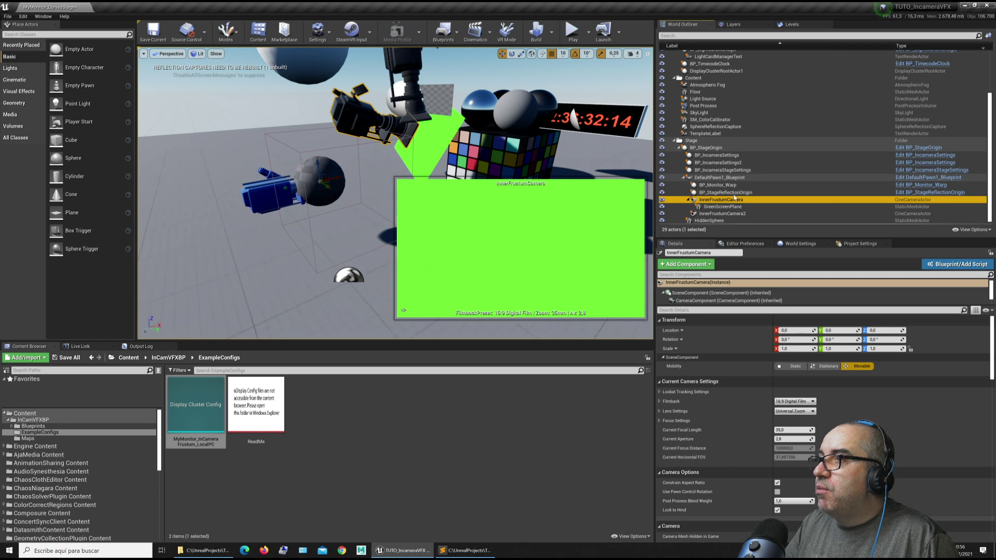
pyautogui.click(726, 156)
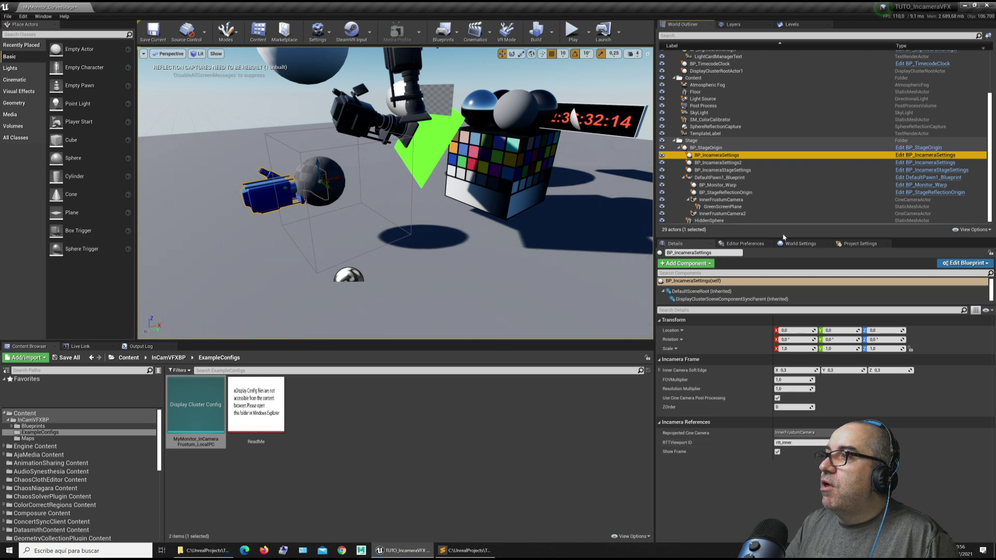
# Try adding a second viewport resolution entry in BP_IncameraStageSettings, and remove the extra entry.
pyautogui.click(705, 171)
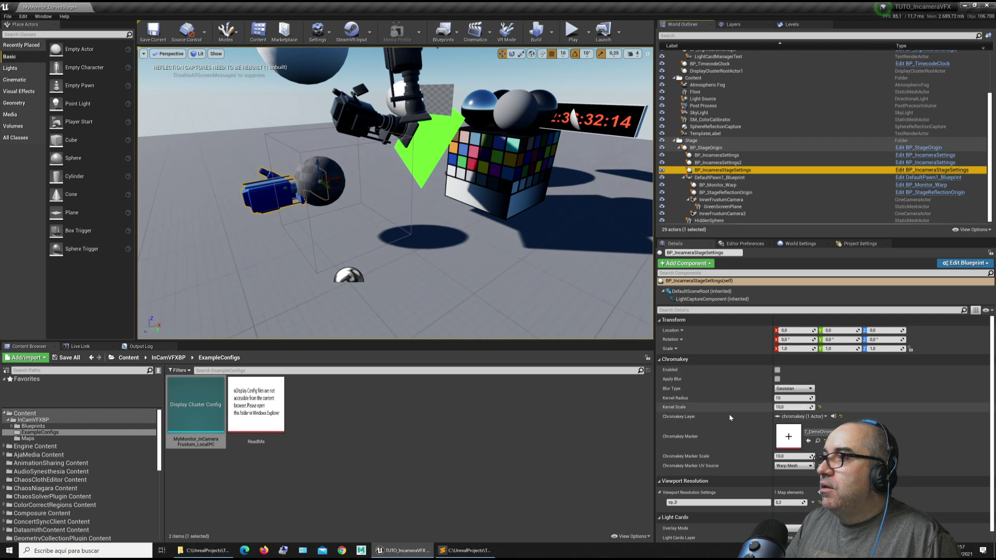
pyautogui.scroll(-1, 736, 438)
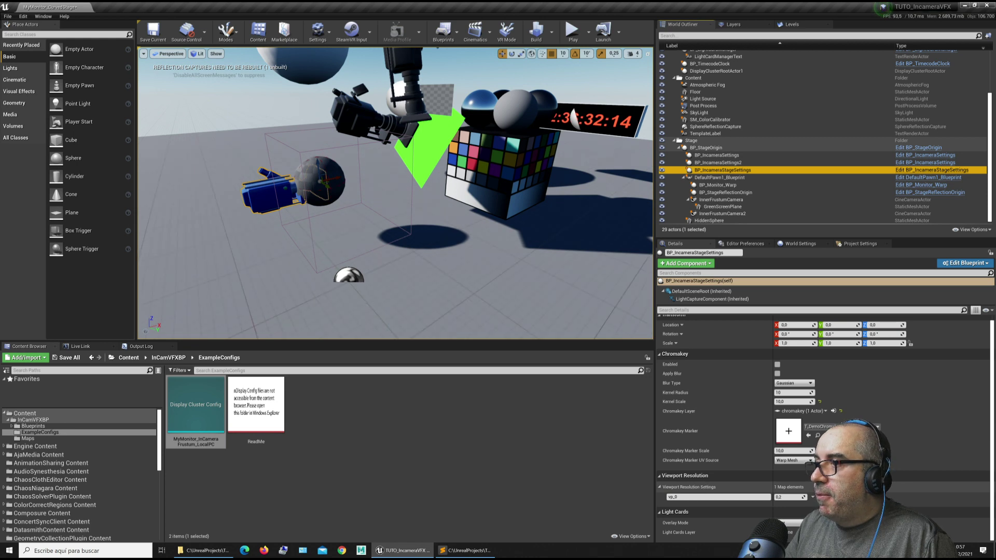
pyautogui.click(813, 487)
pyautogui.click(813, 487)
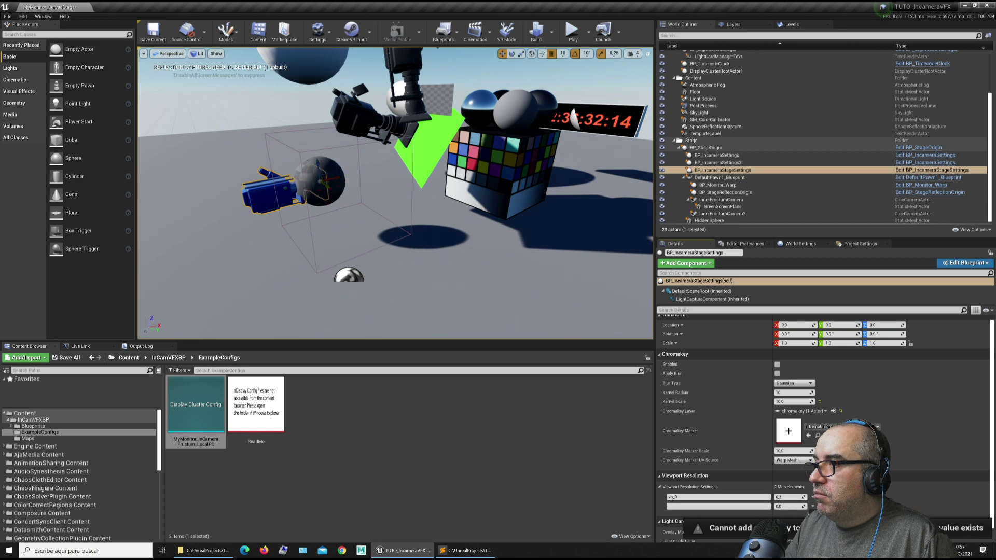
pyautogui.click(822, 515)
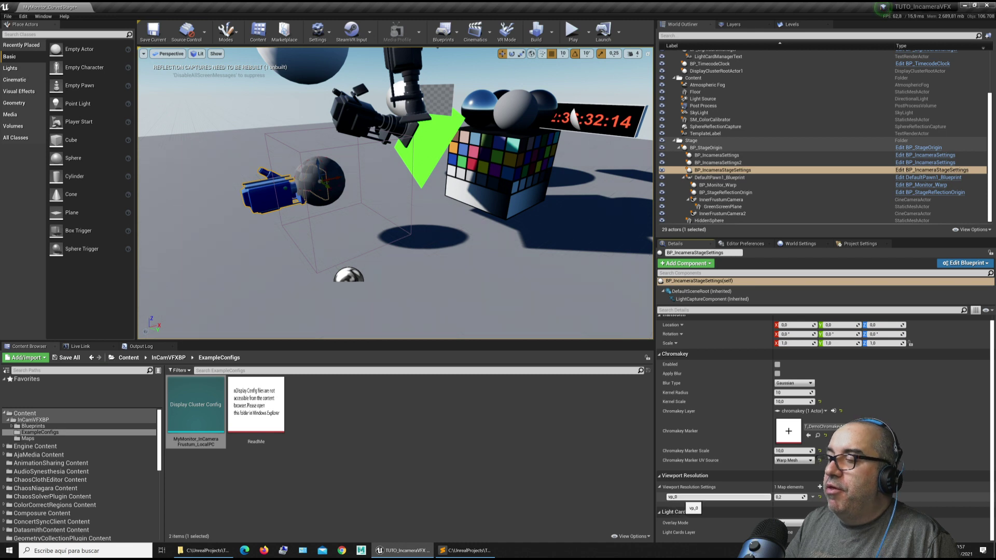
# Try a vp_0 viewport resolution of 1, and set it back to 0,2.
pyautogui.click(788, 498)
pyautogui.write('1')
pyautogui.press('Return')
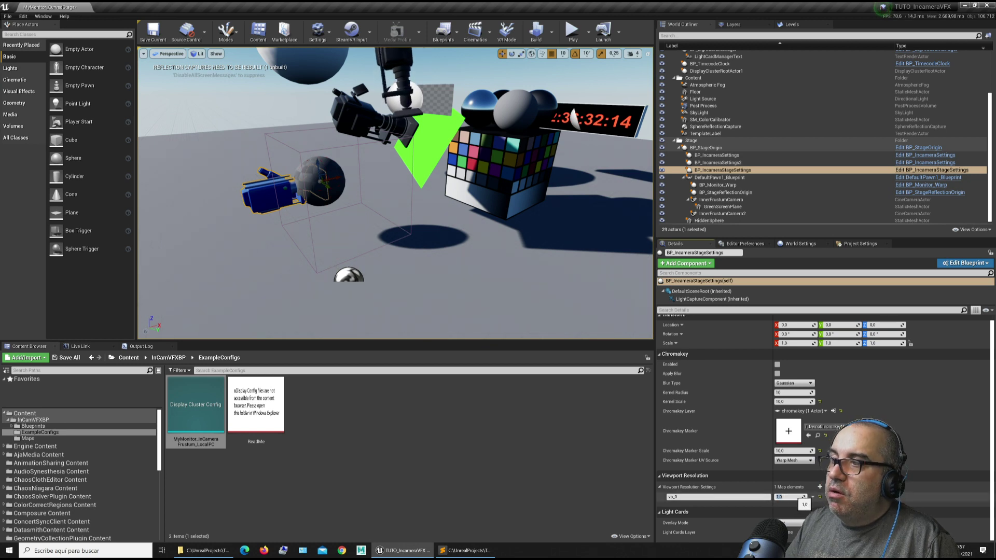
pyautogui.write('0,2')
pyautogui.press('Return')
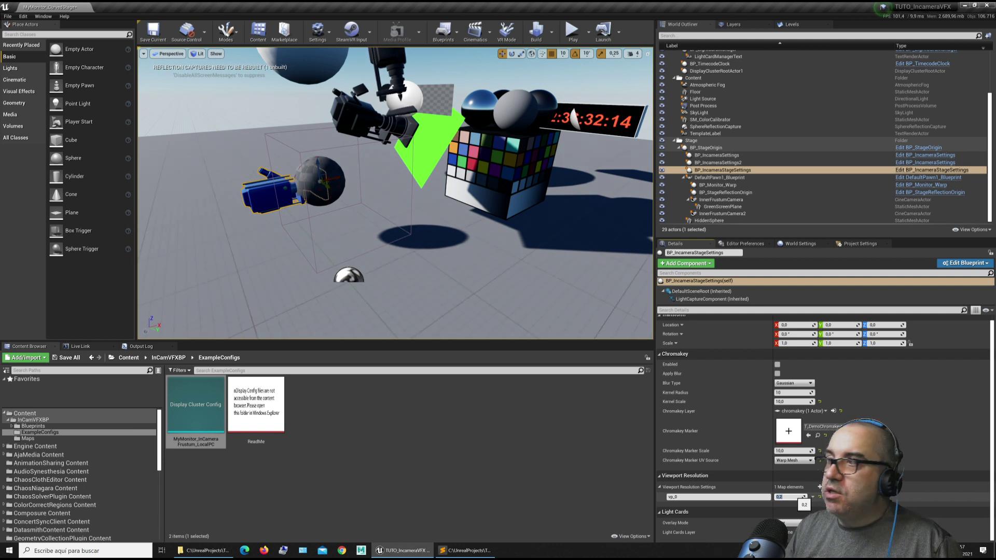
# Save the current level.
pyautogui.click(546, 468)
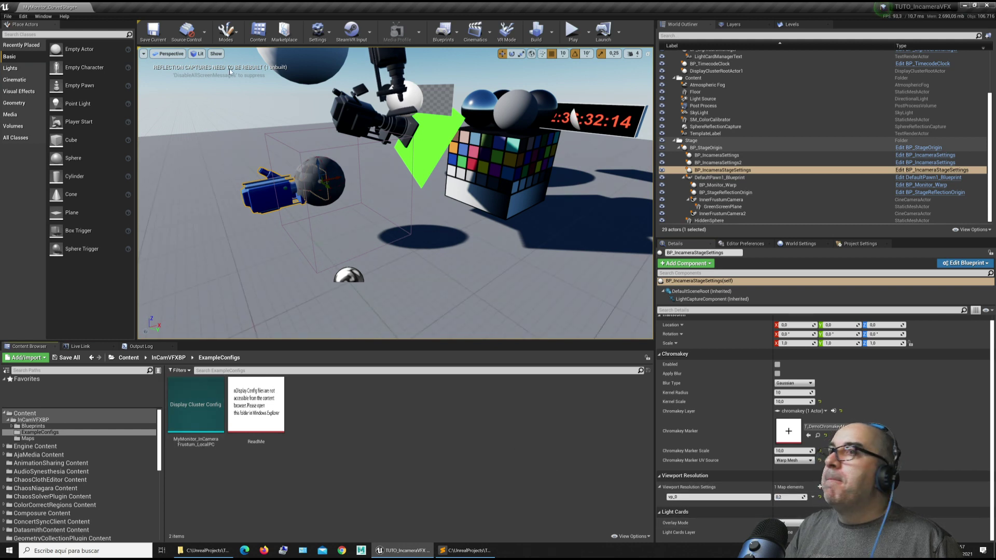
pyautogui.click(153, 34)
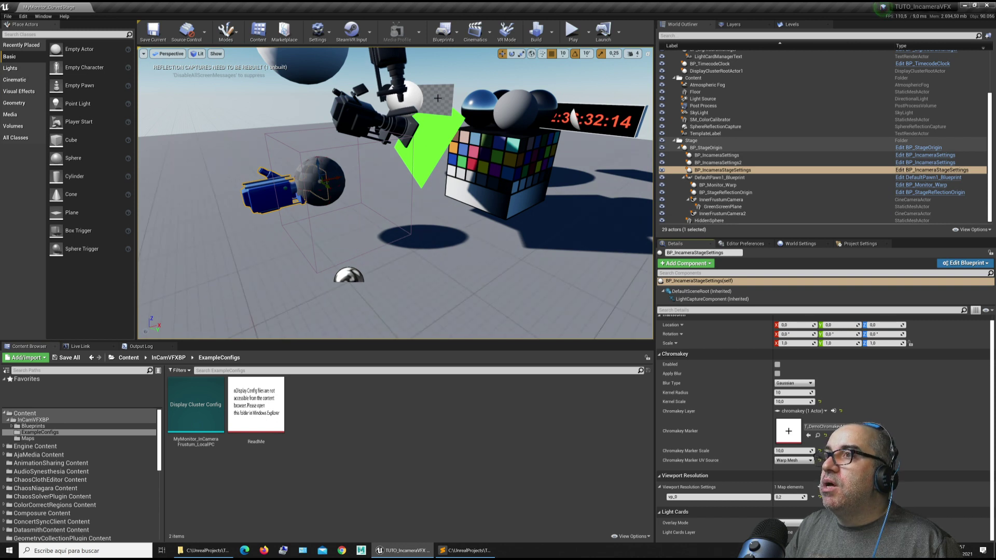
# Review the Stage folder's BP_StageOrigin, in-camera settings, DefaultPawn1_Blueprint and BP_Monitor_Warp actors, and focus the viewport on BP_StageReflectionOrigin.
pyautogui.click(722, 170)
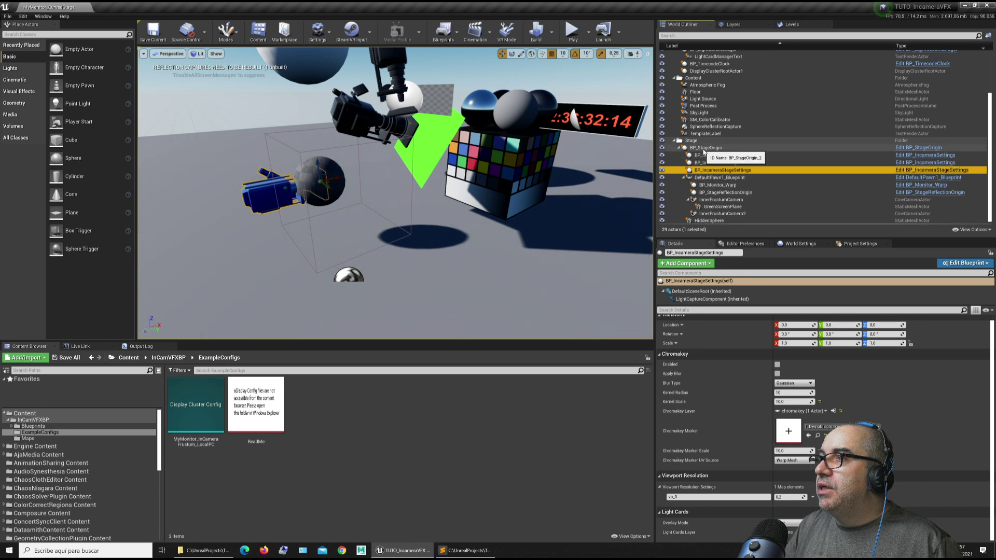
pyautogui.click(695, 148)
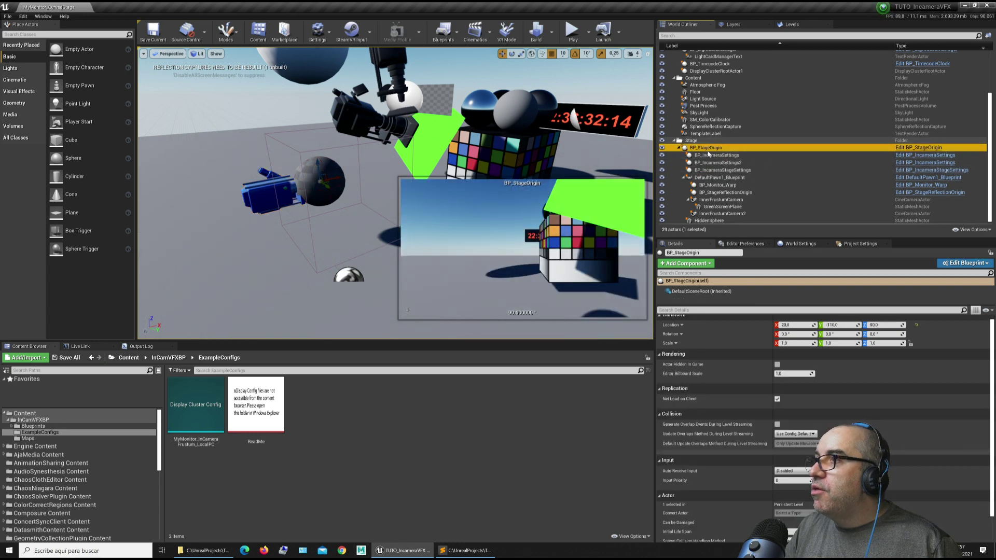
pyautogui.click(711, 155)
pyautogui.click(713, 177)
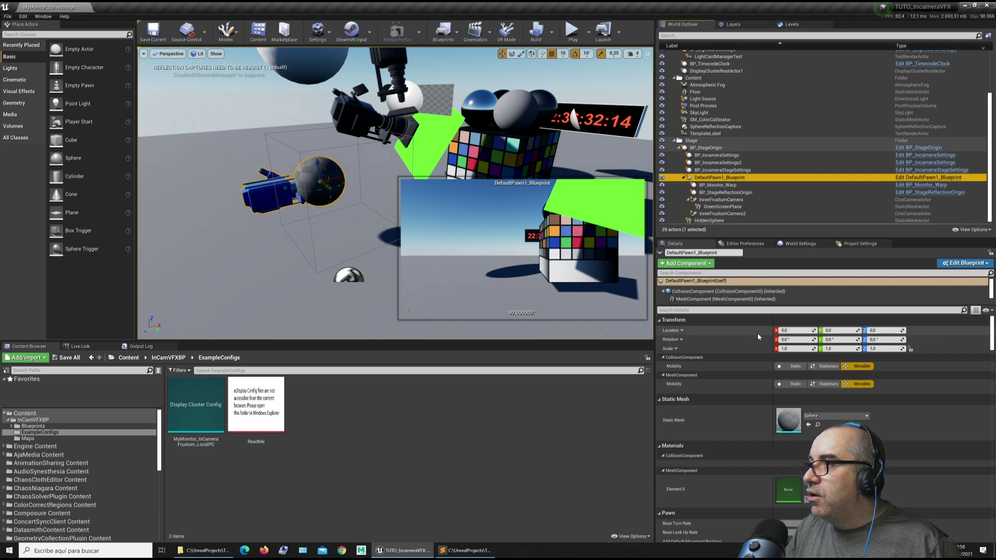
pyautogui.click(718, 185)
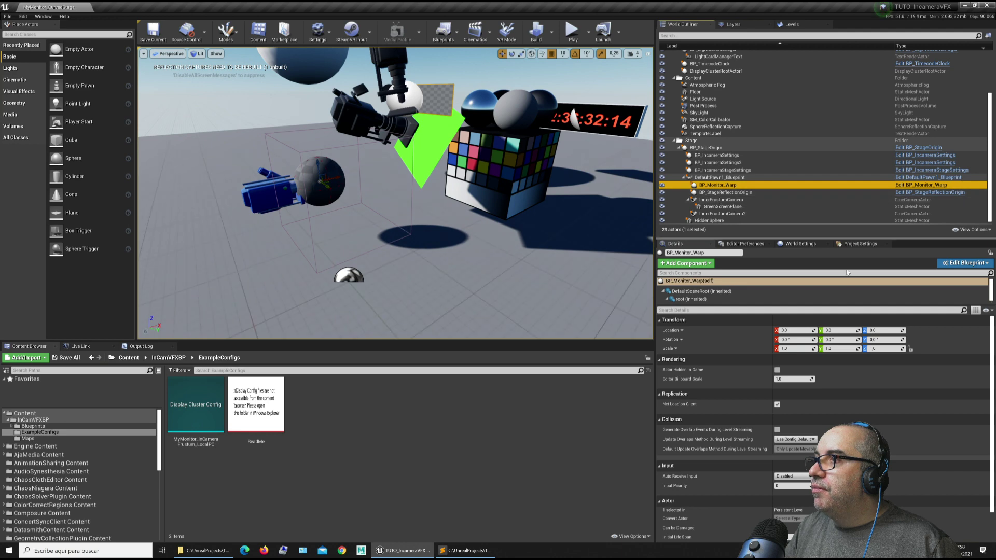
pyautogui.click(727, 192)
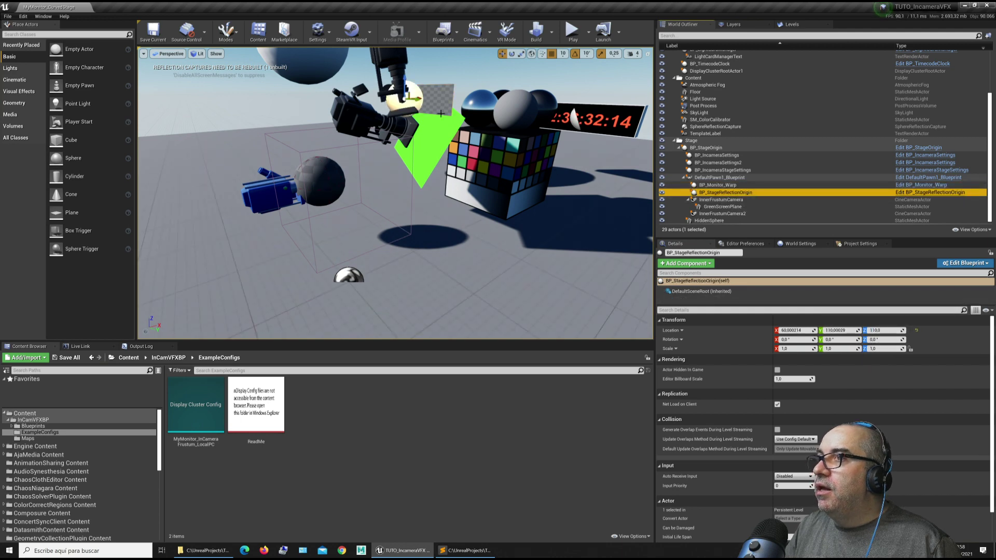
pyautogui.press('f')
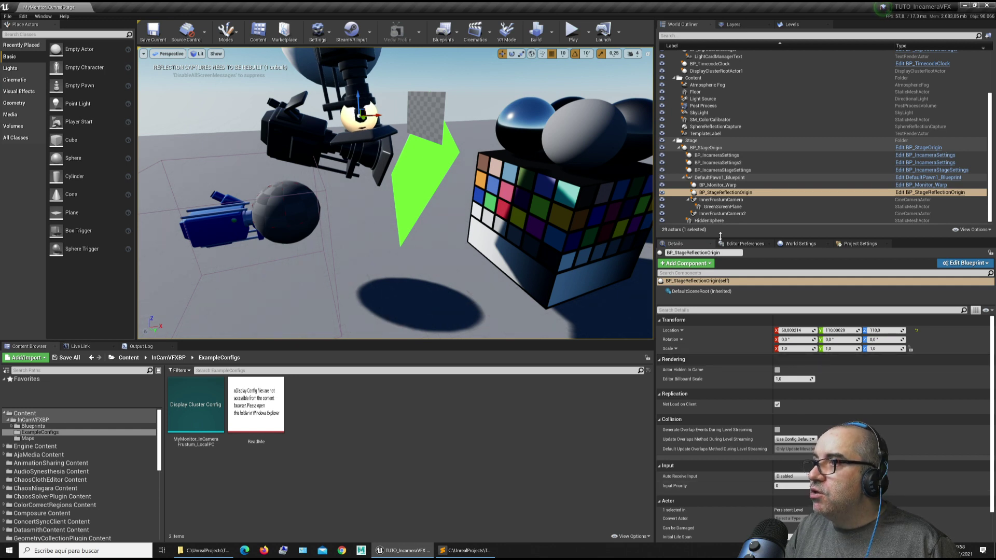
# Examine InnerFrustumCamera, its GreenScreenPlane and InnerFrustumCamera2 in the stage, viewing the setup from several angles.
pyautogui.click(709, 201)
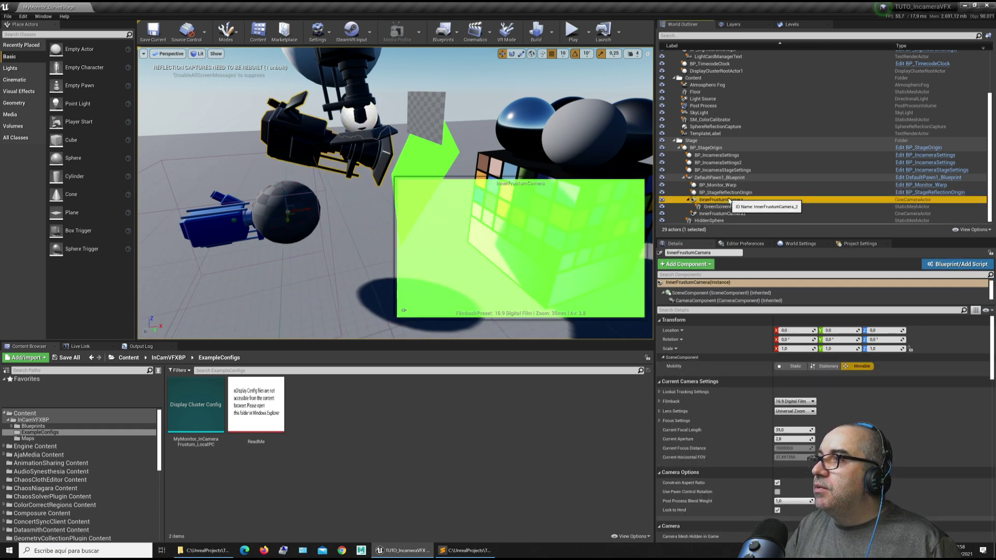
pyautogui.click(723, 207)
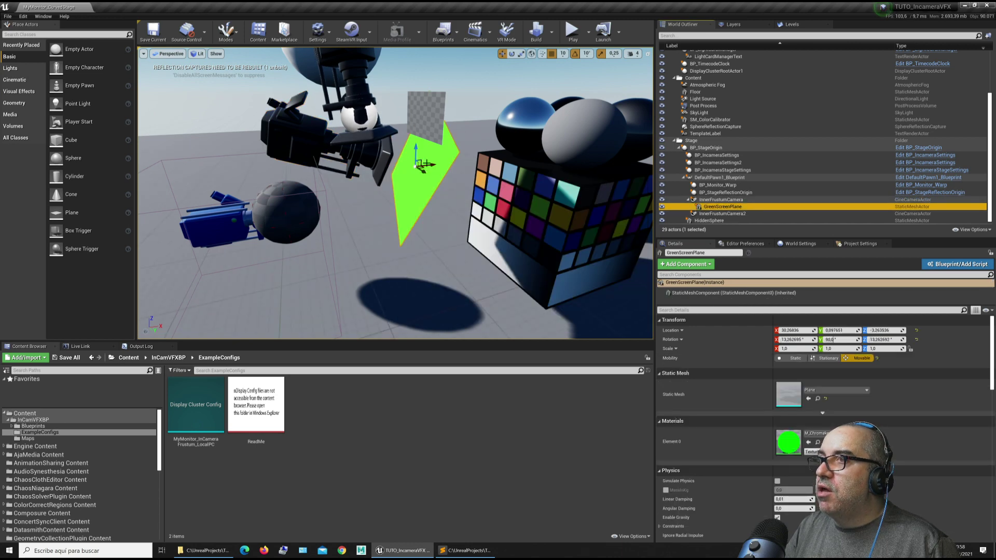
pyautogui.moveTo(365, 117); pyautogui.dragTo(385, 121, button='right')
pyautogui.moveTo(447, 179)
pyautogui.mouseDown(button='right')
pyautogui.moveTo(461, 180)
pyautogui.moveTo(447, 179)
pyautogui.mouseUp(button='right')
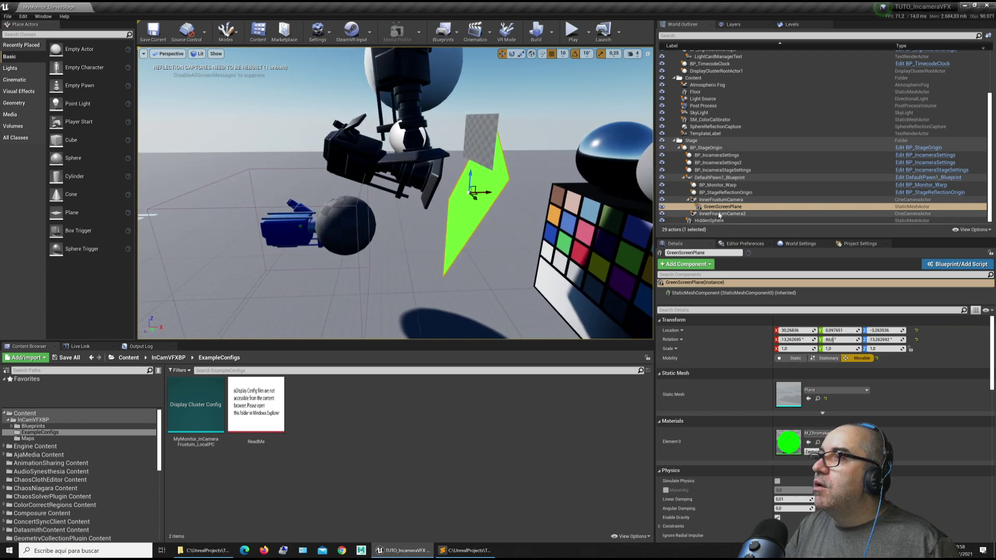
pyautogui.click(713, 214)
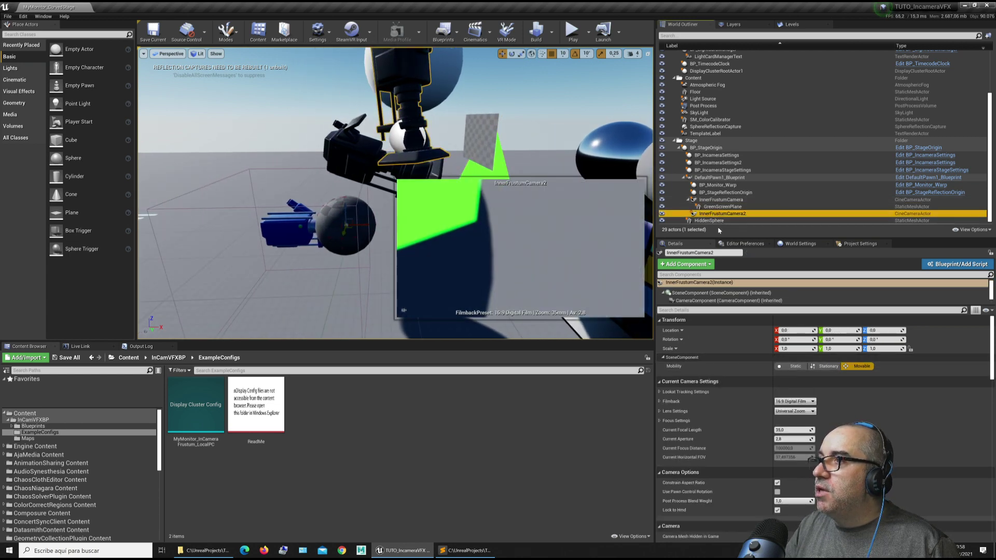
pyautogui.moveTo(460, 211); pyautogui.dragTo(434, 89, button='right')
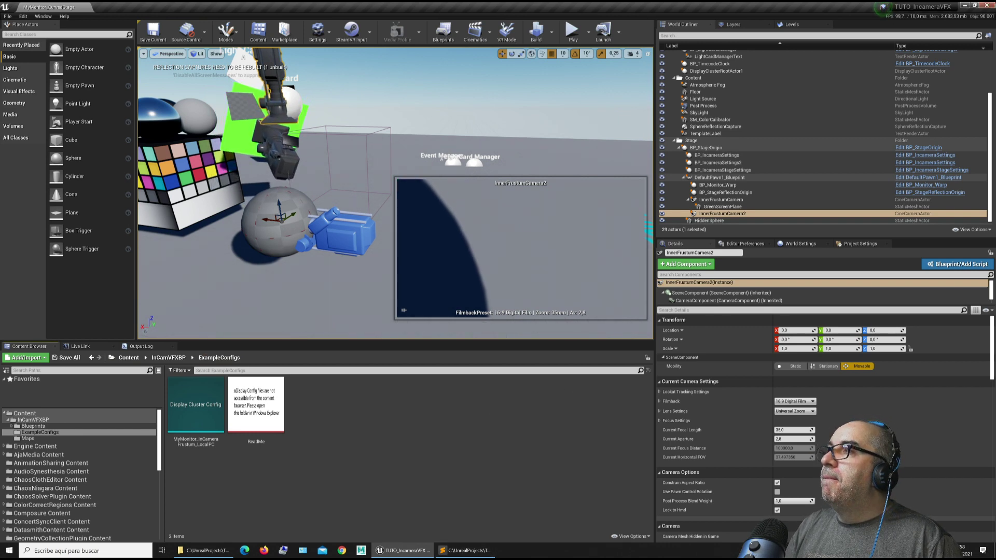
# Close Unreal Editor, set the Windows display scale to 100% in the display settings, and close the settings window.
pyautogui.hotkey('alt', 'F4')
pyautogui.rightClick(535, 224)
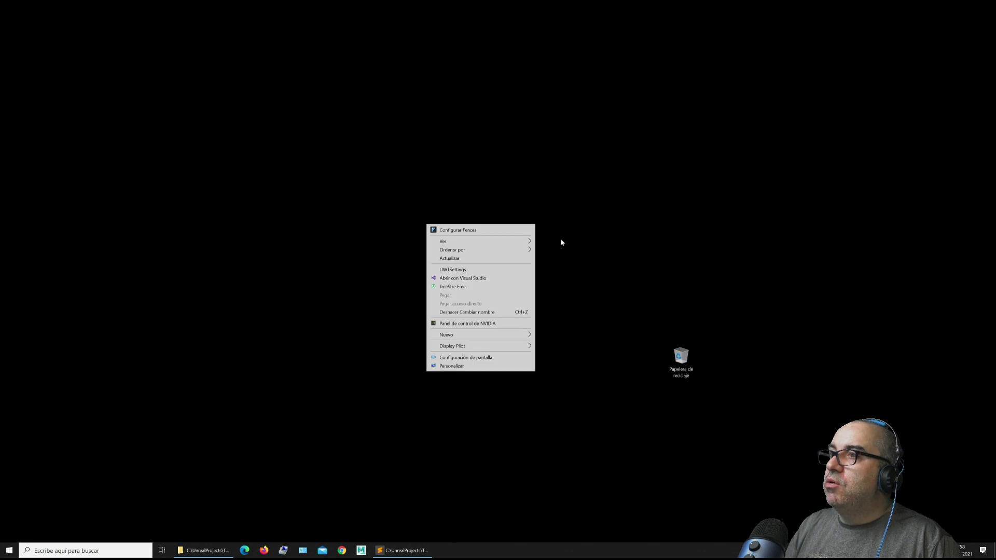
pyautogui.click(493, 357)
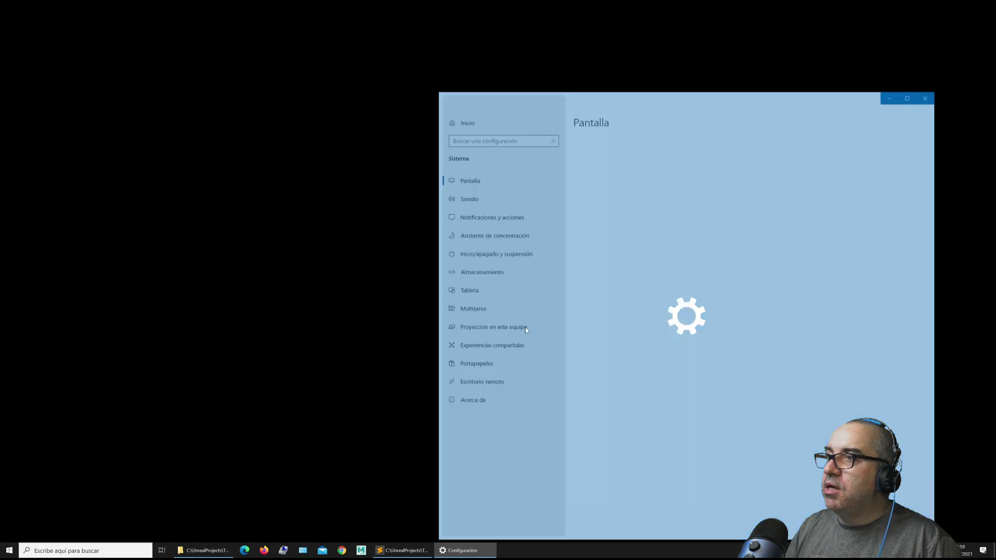
pyautogui.click(623, 357)
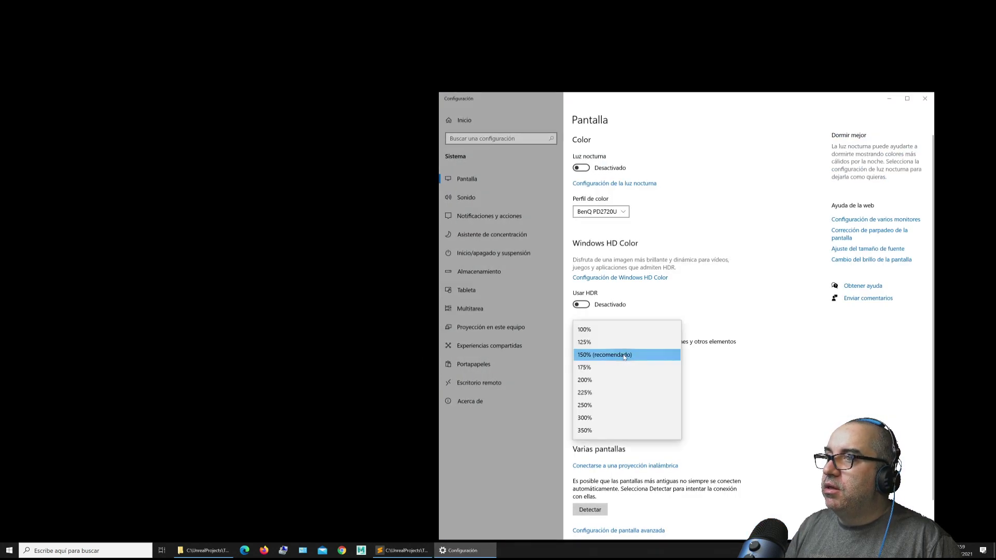
pyautogui.click(585, 329)
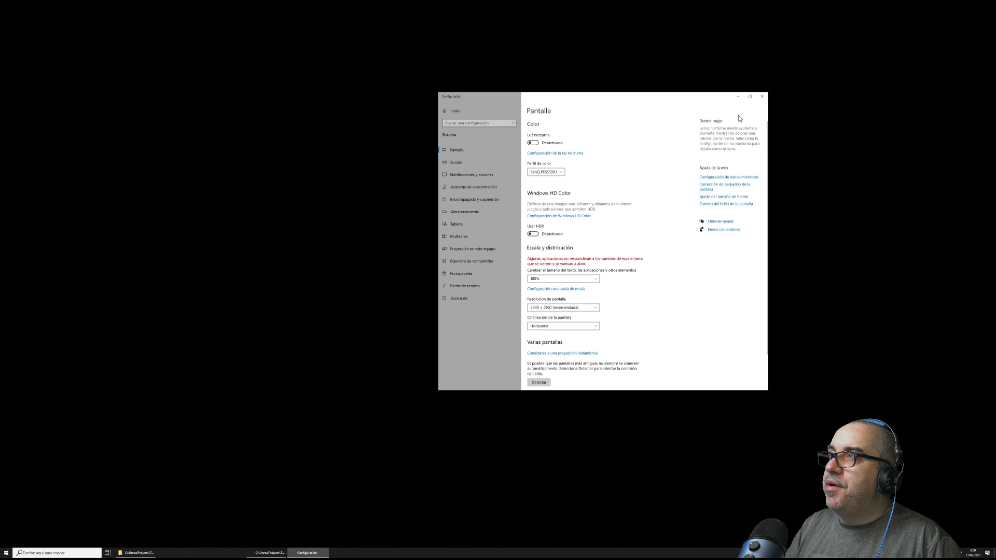
pyautogui.click(761, 97)
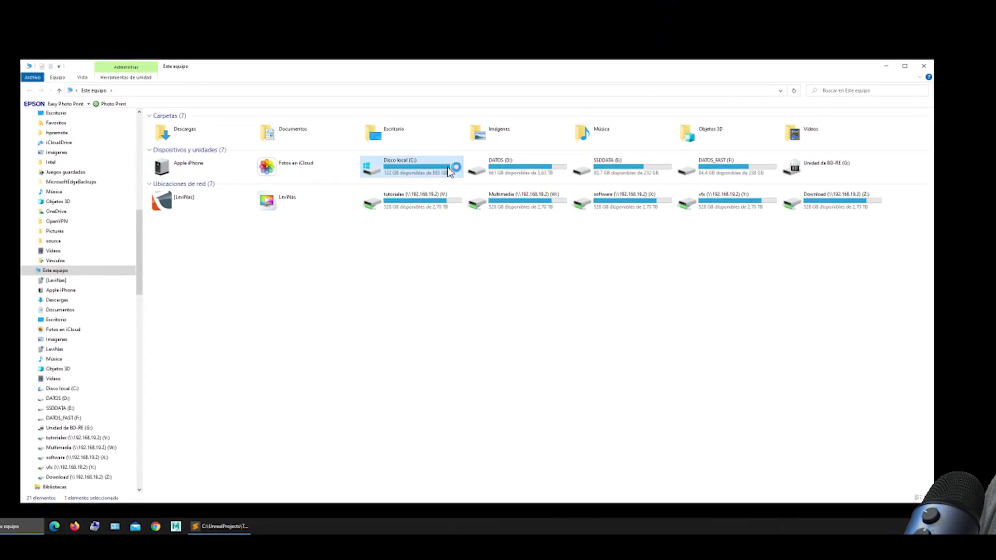
# Open the Engine\Binaries\DotNET folder of the UE_4.26 installation under C:\Program Files\Epic Games.
pyautogui.doubleClick(431, 257)
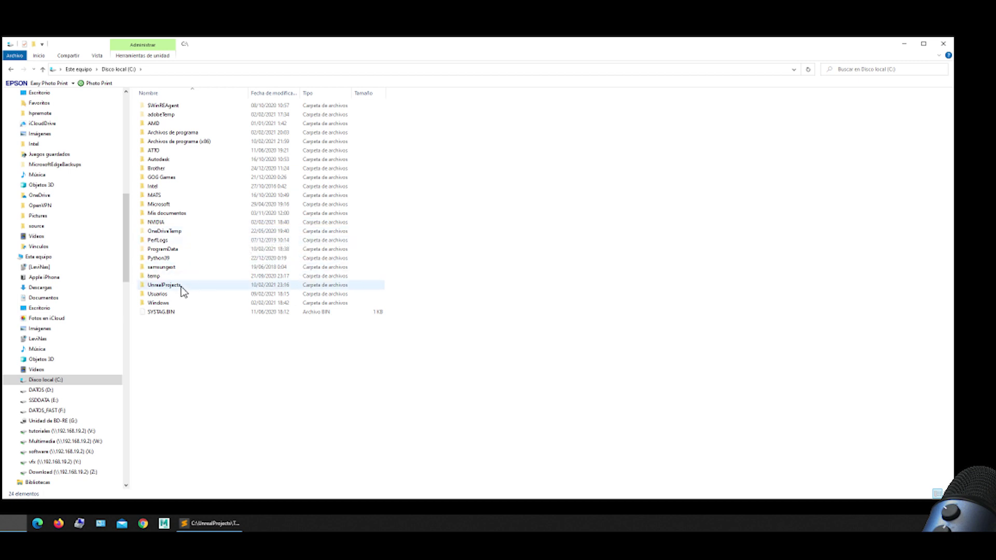
pyautogui.doubleClick(190, 134)
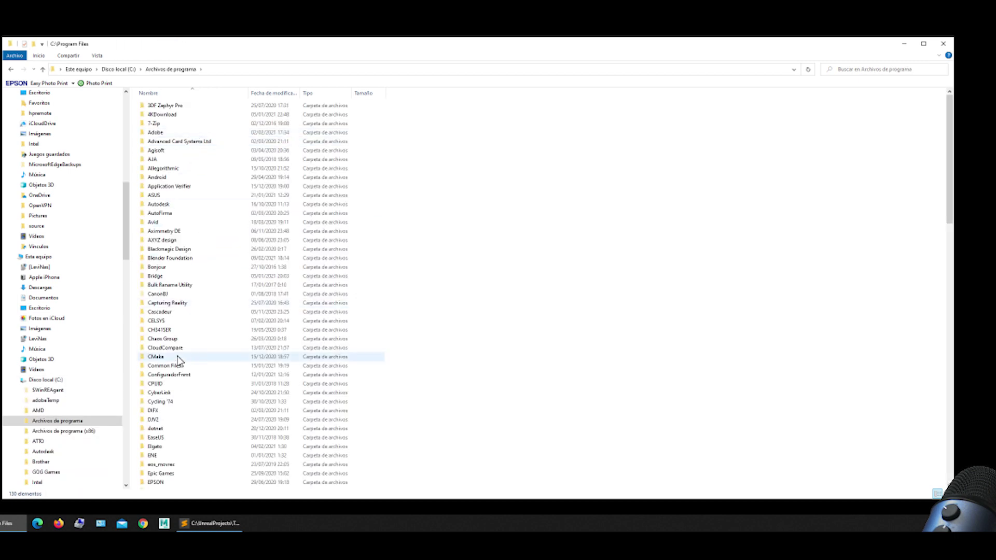
pyautogui.scroll(-3, 172, 358)
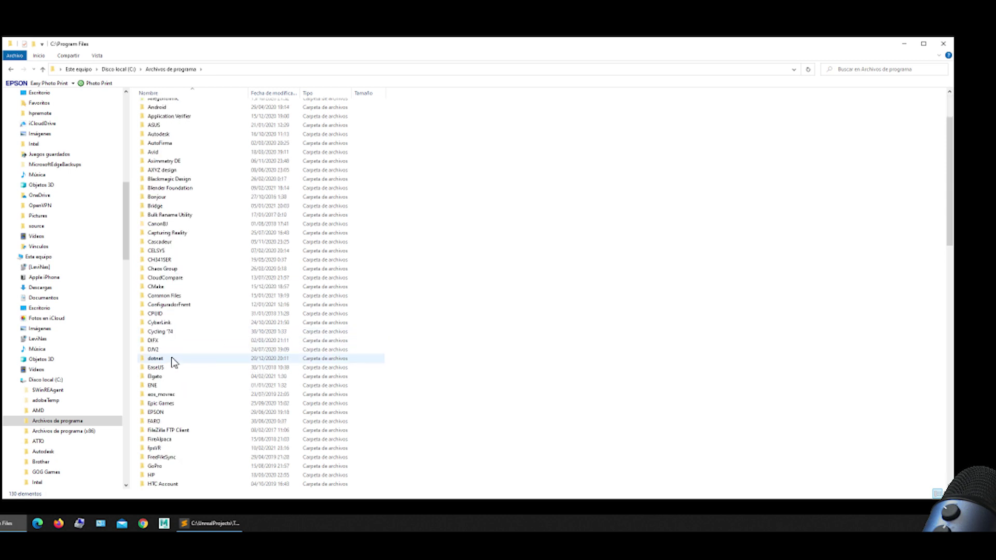
pyautogui.doubleClick(171, 404)
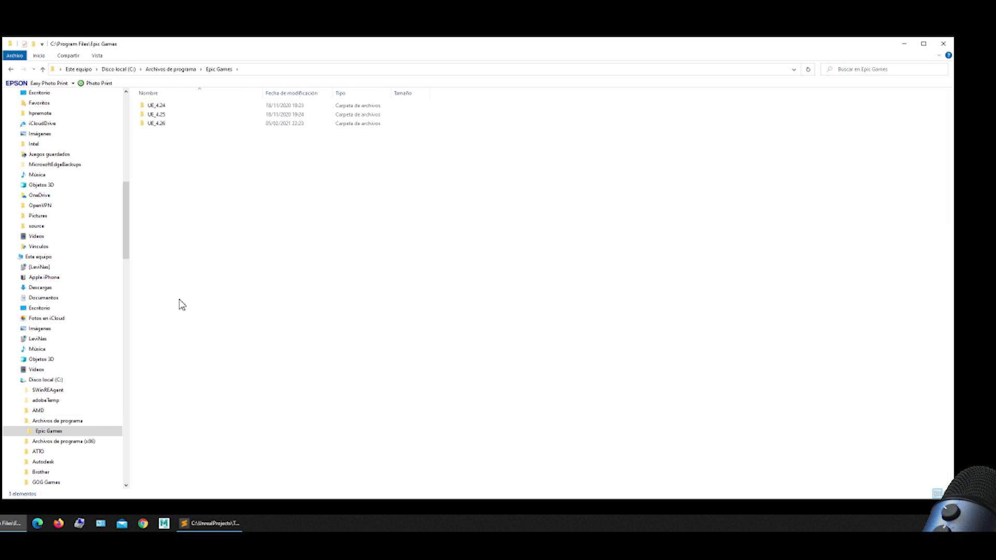
pyautogui.doubleClick(157, 125)
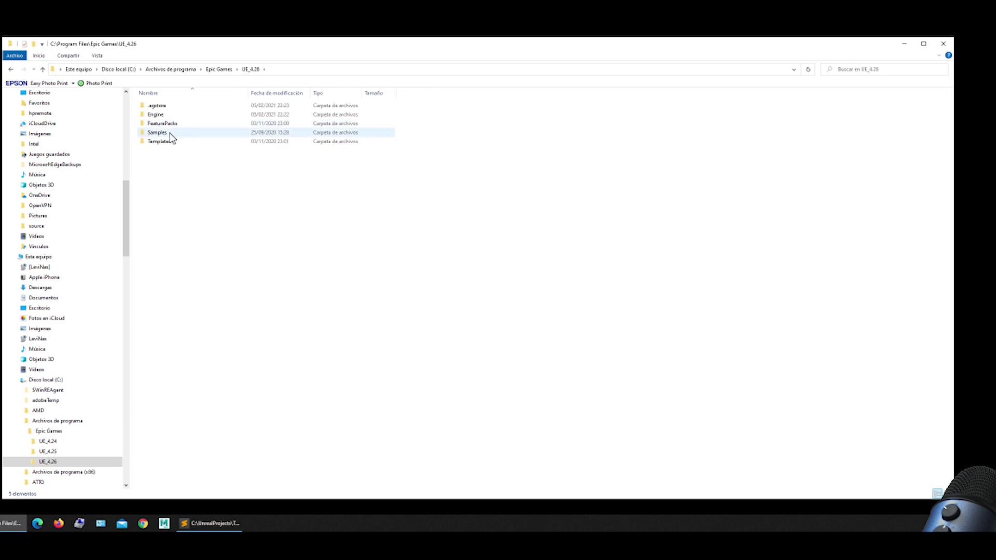
pyautogui.doubleClick(165, 116)
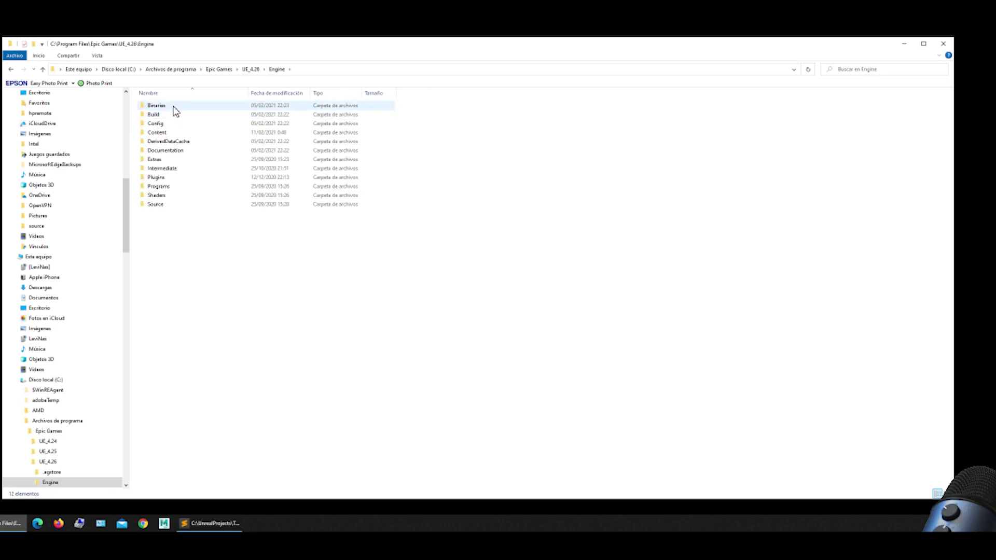
pyautogui.doubleClick(172, 105)
pyautogui.doubleClick(162, 115)
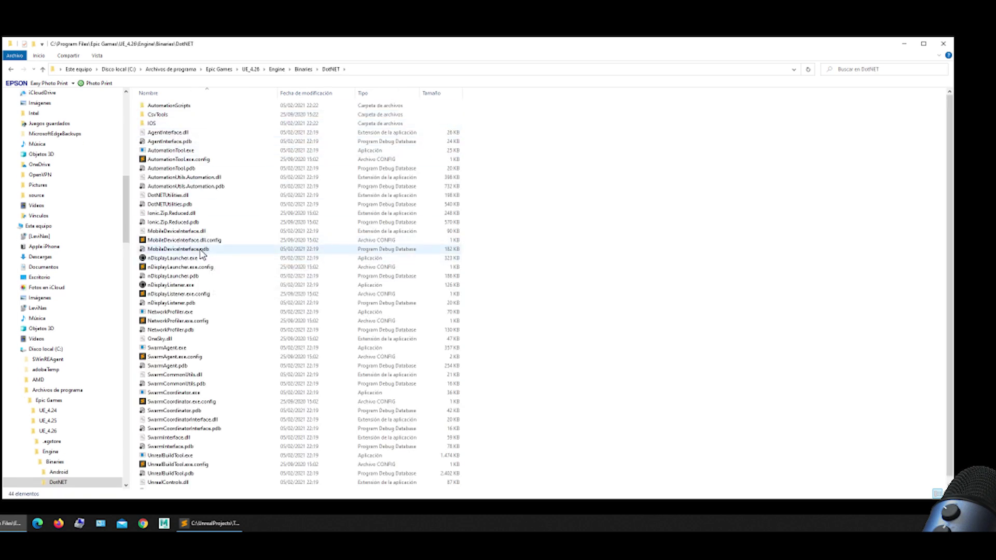
# Start nDisplayListener.exe and nDisplayLauncher.exe, keeping the launcher on DirectX 11 with Mono render mode.
pyautogui.click(196, 286)
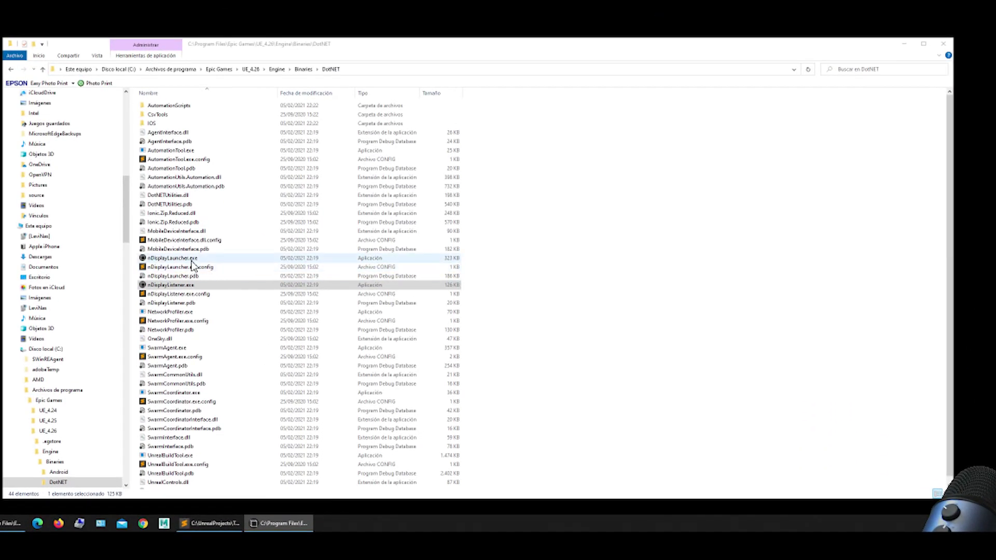
pyautogui.doubleClick(192, 259)
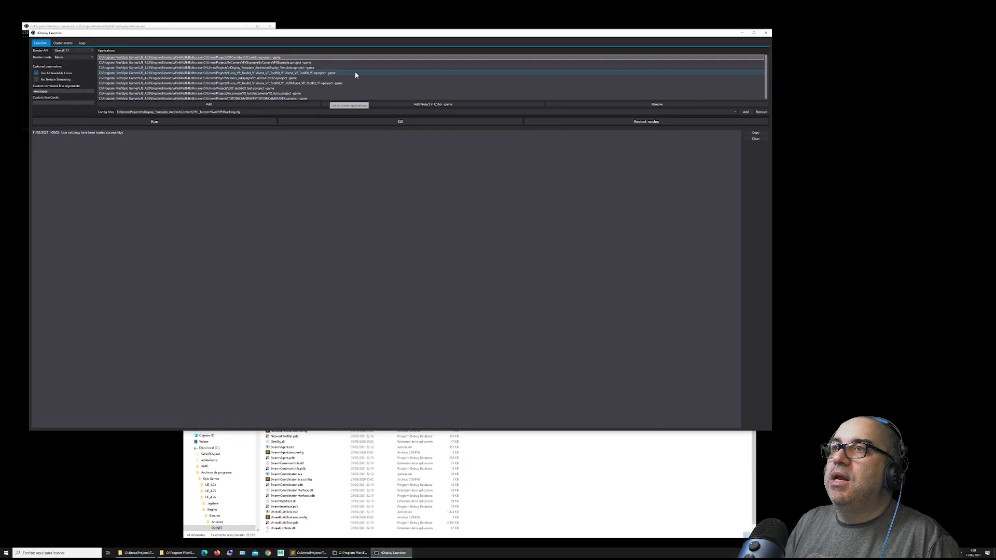
pyautogui.moveTo(356, 32); pyautogui.dragTo(503, 94)
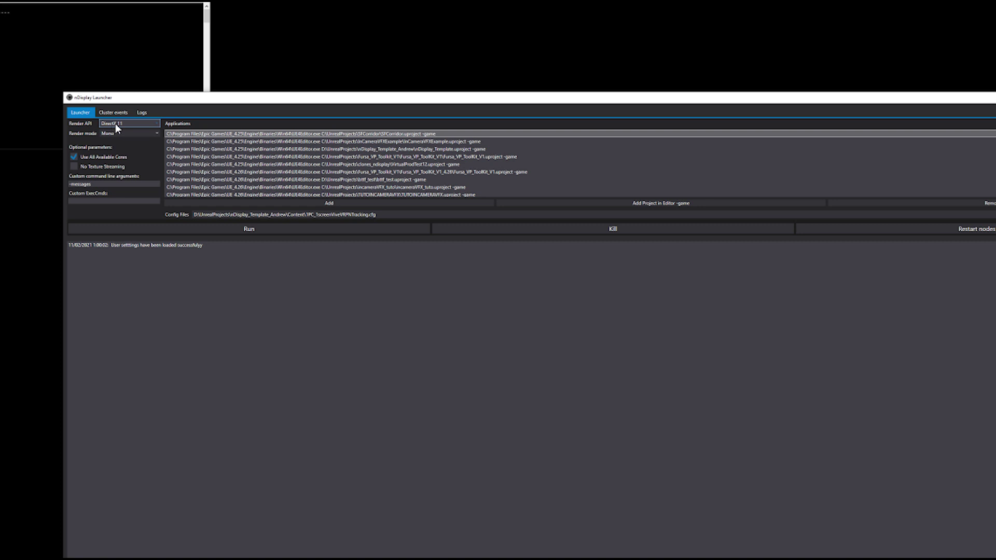
pyautogui.click(141, 136)
pyautogui.click(92, 140)
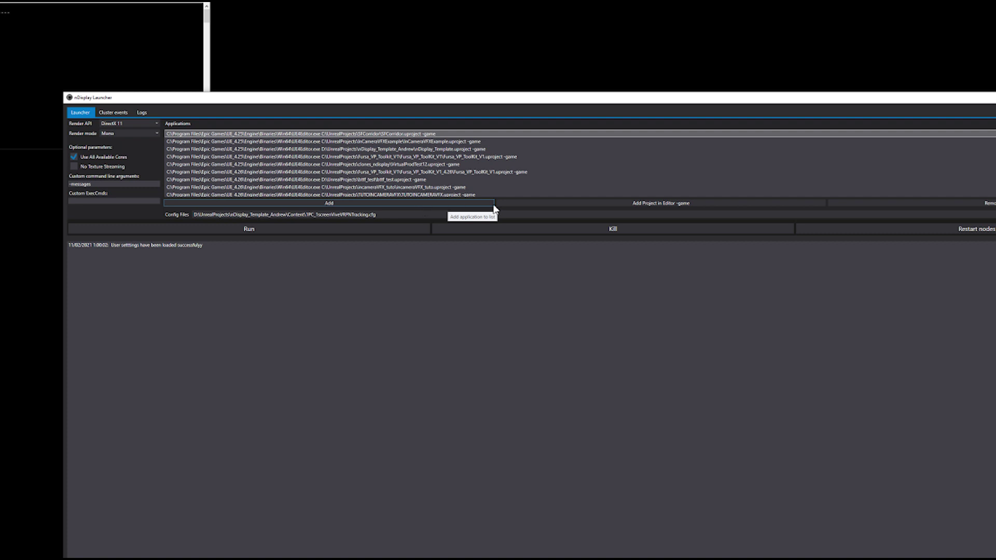
# Start adding an editor -game project to the launcher, choosing UE4Editor.exe from UE_4.26\Engine\Binaries\Win64 as the editor.
pyautogui.click(648, 202)
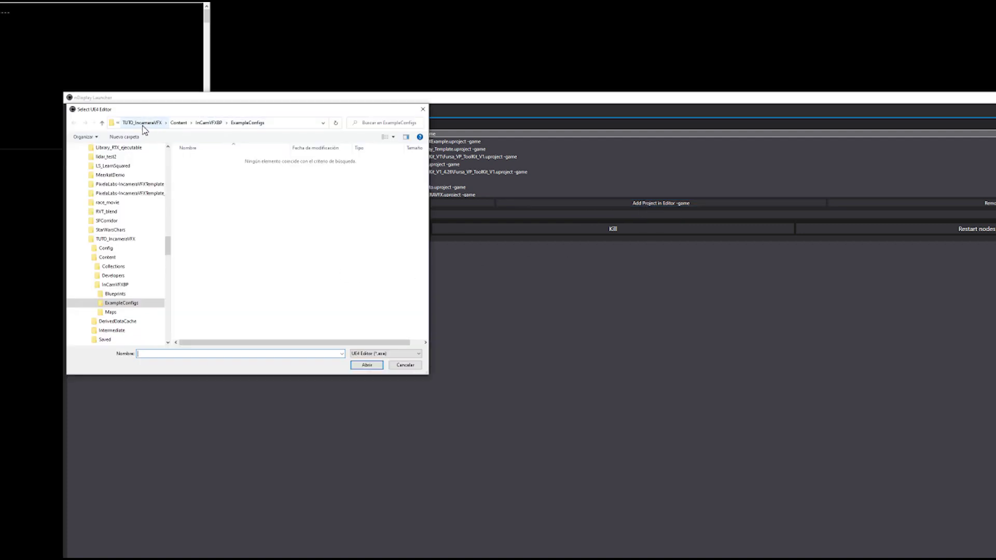
pyautogui.click(148, 124)
pyautogui.click(165, 123)
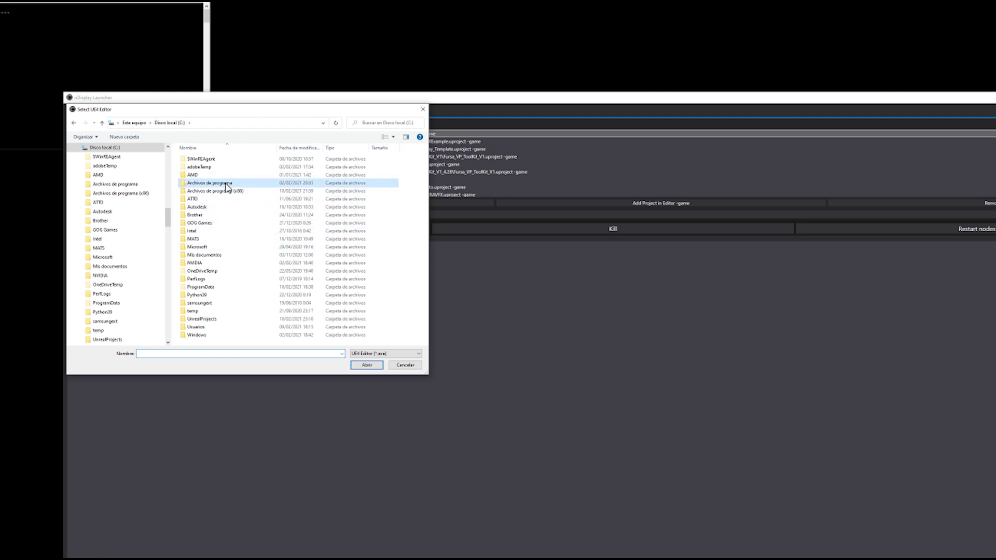
pyautogui.doubleClick(224, 184)
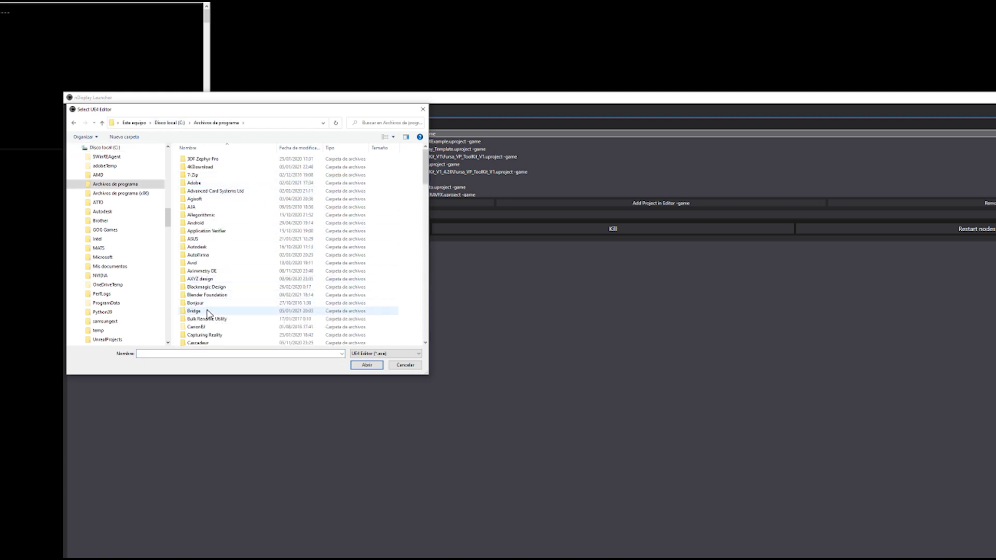
pyautogui.scroll(-5, 207, 290)
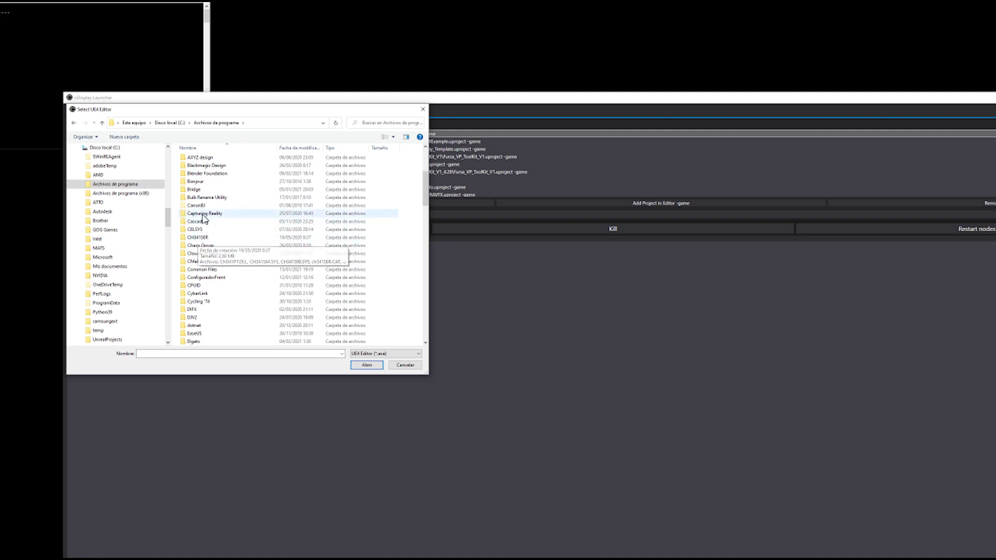
pyautogui.scroll(-2, 219, 315)
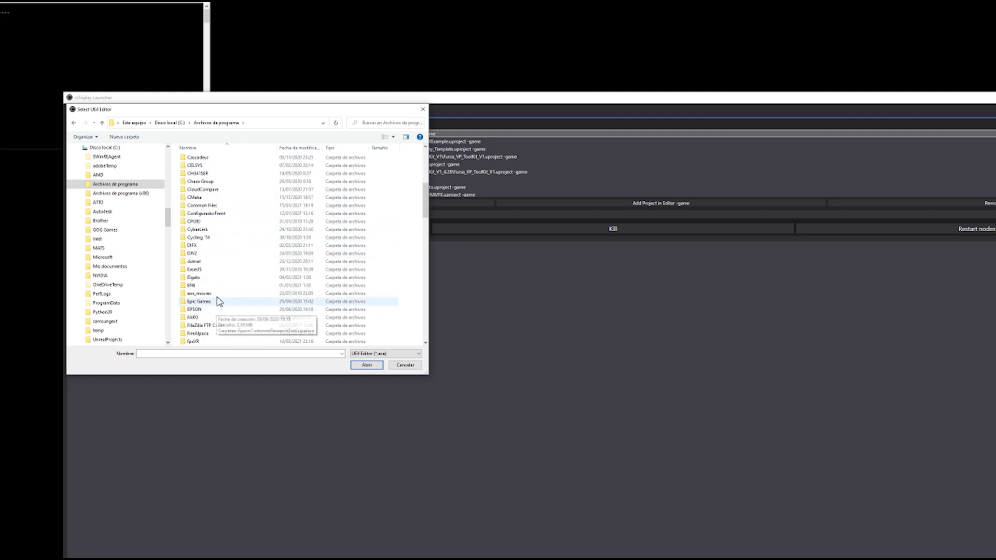
pyautogui.doubleClick(209, 303)
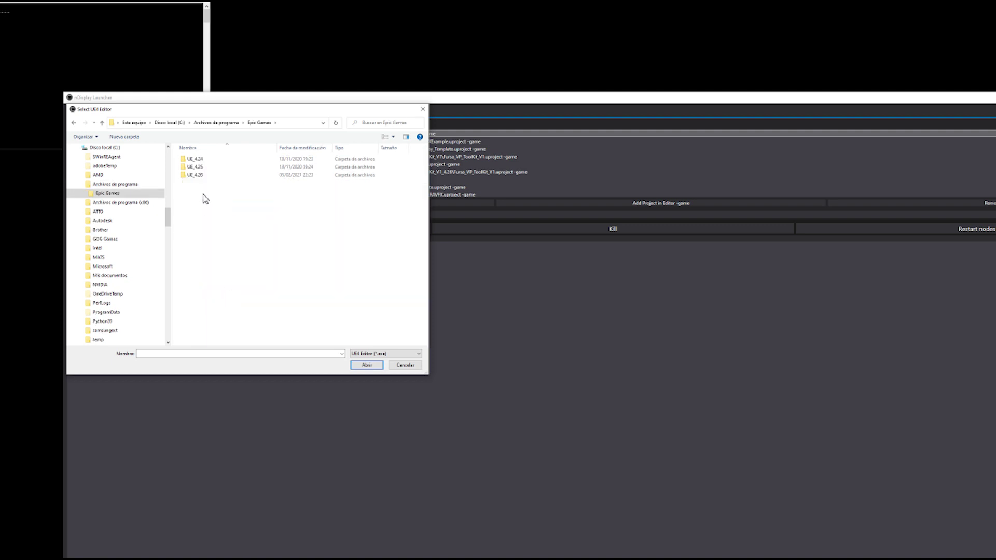
pyautogui.doubleClick(199, 176)
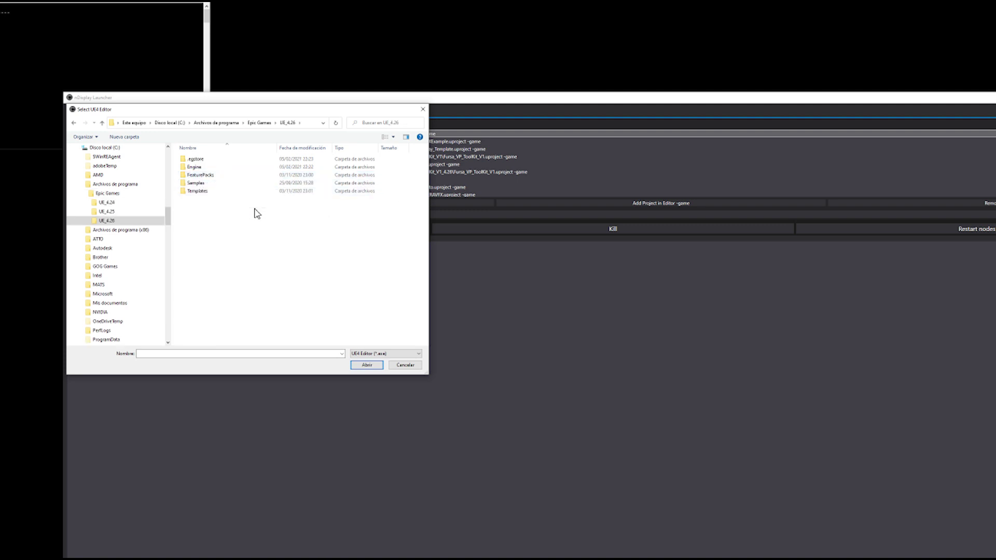
pyautogui.doubleClick(195, 167)
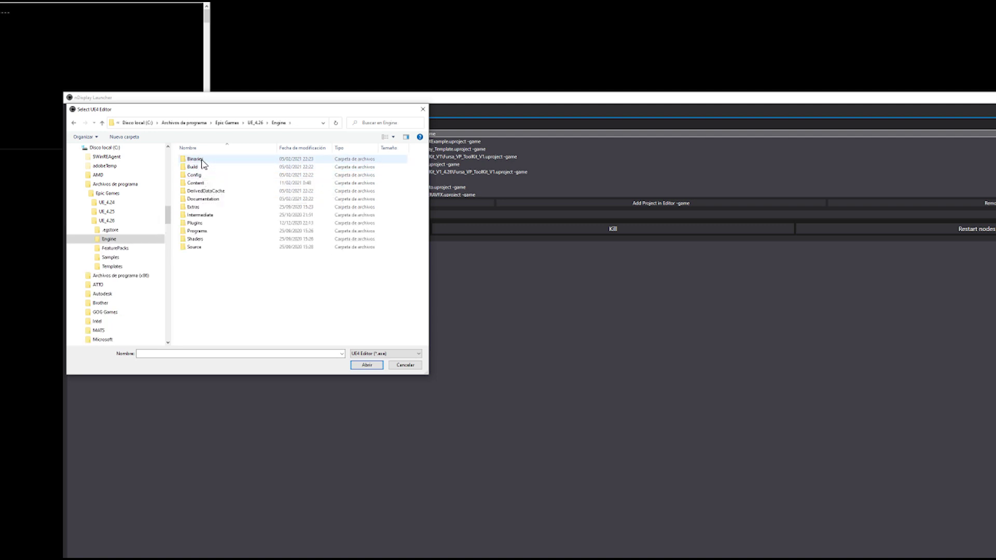
pyautogui.doubleClick(202, 160)
pyautogui.doubleClick(198, 224)
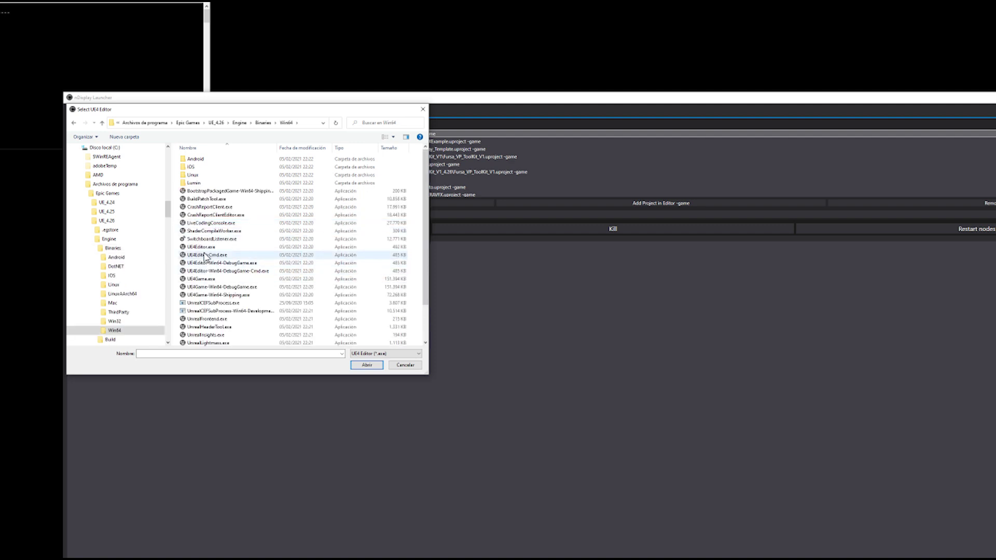
pyautogui.doubleClick(200, 248)
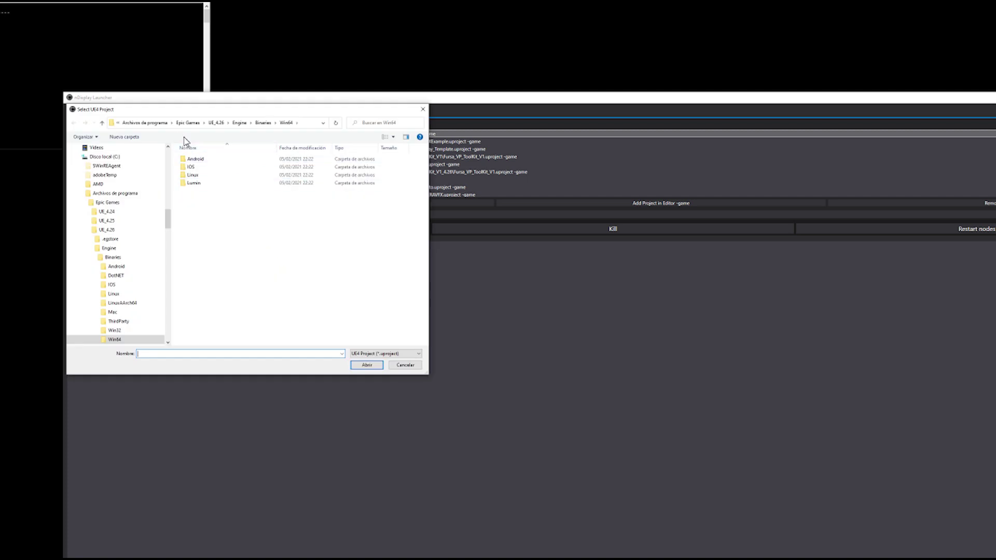
# Choose TUTO_IncameraVFX.uproject from C:\UnrealProjects\TUTO_IncameraVFX as the project and select its new entry in the application list.
pyautogui.click(133, 124)
pyautogui.click(166, 123)
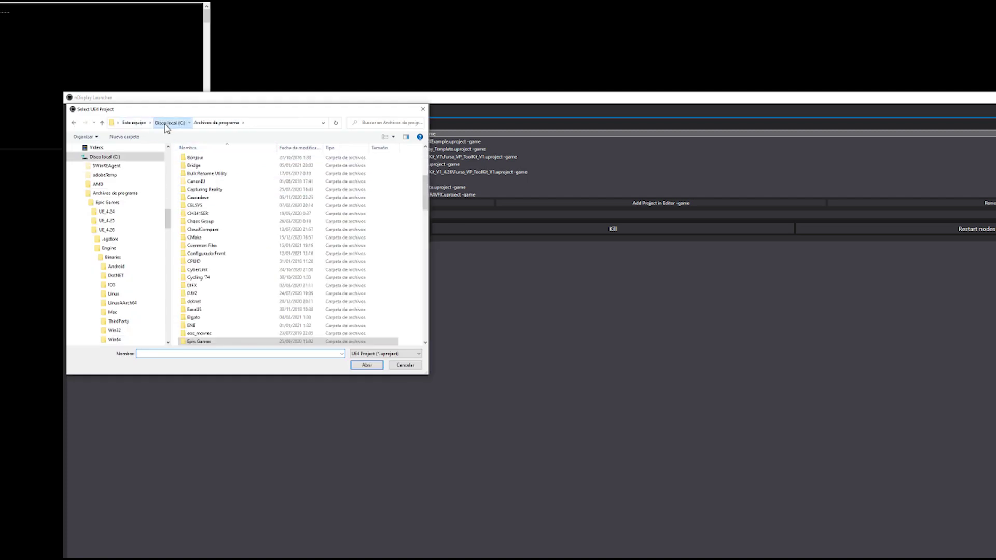
pyautogui.doubleClick(216, 319)
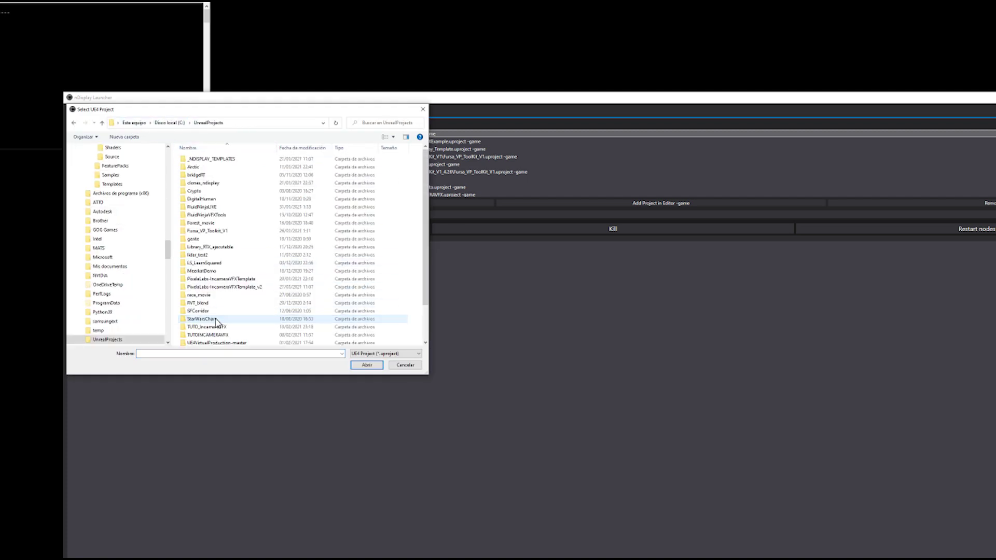
pyautogui.doubleClick(217, 326)
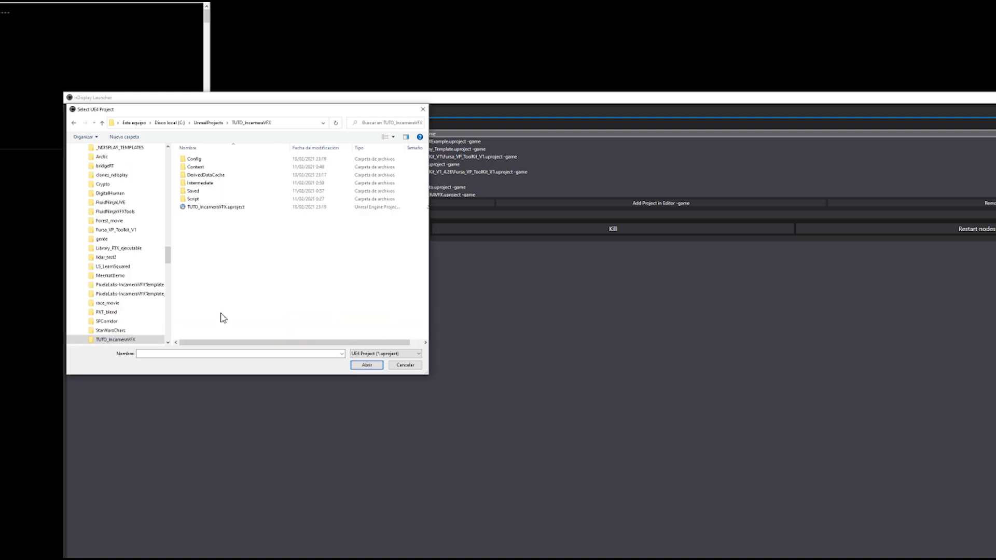
pyautogui.click(209, 207)
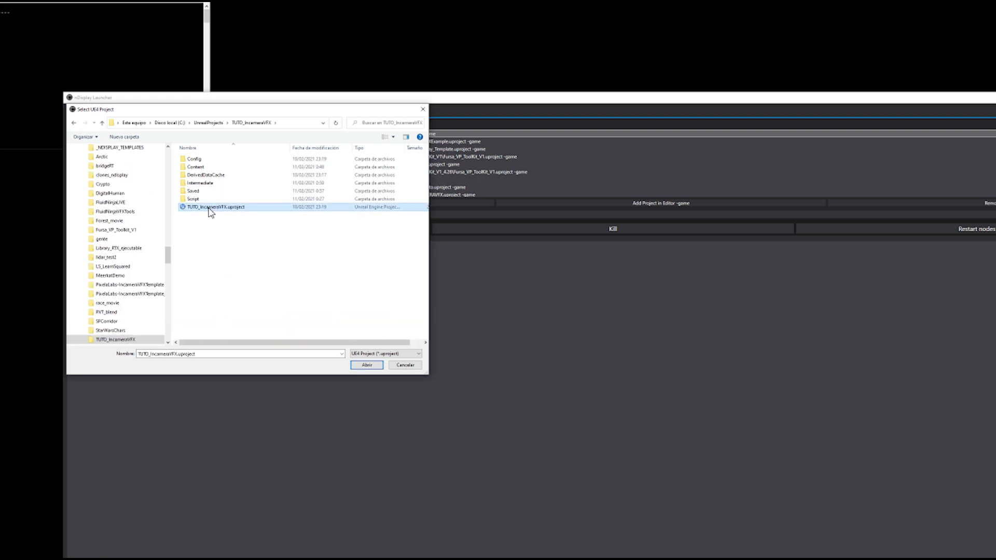
pyautogui.click(367, 365)
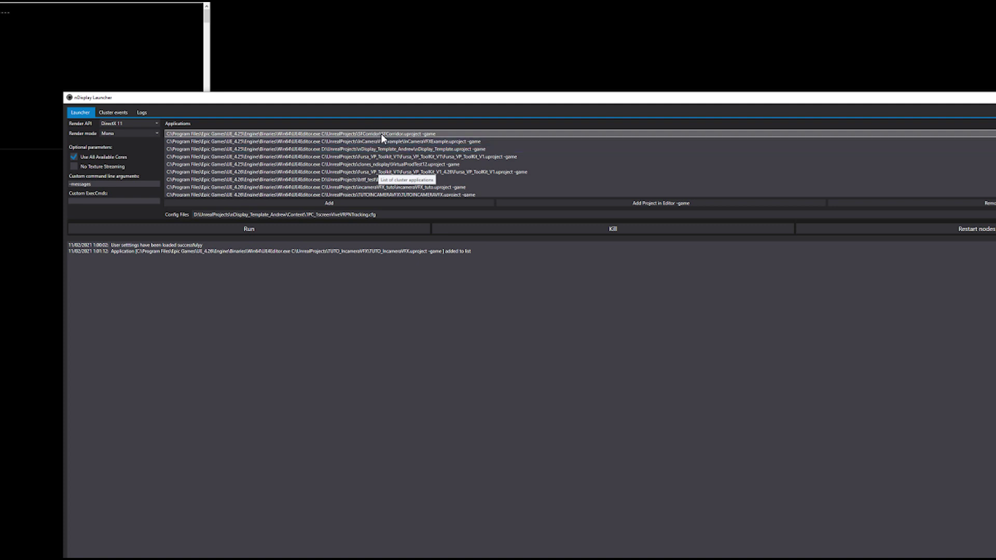
pyautogui.scroll(-1, 379, 166)
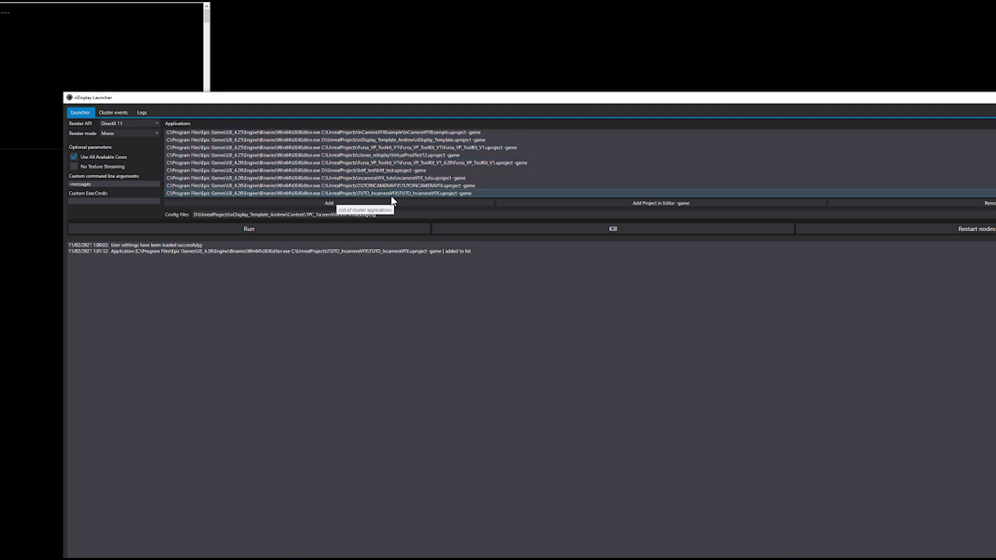
pyautogui.click(391, 195)
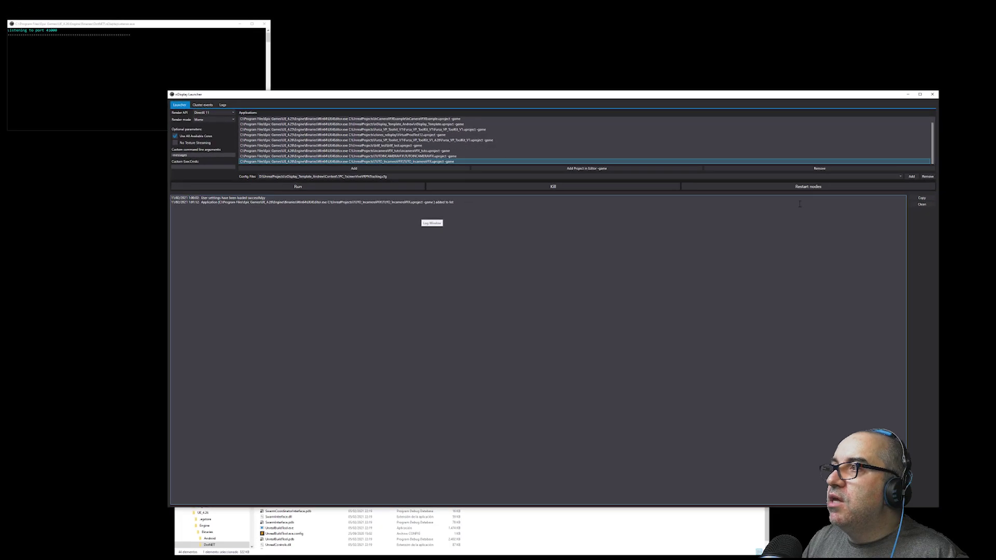
# Add MyMonitor_InCameraFrustum_LocalPC.cfg from the project's Content\InCamVFXBP\ExampleConfigs folder as the config file and run the application.
pyautogui.click(911, 176)
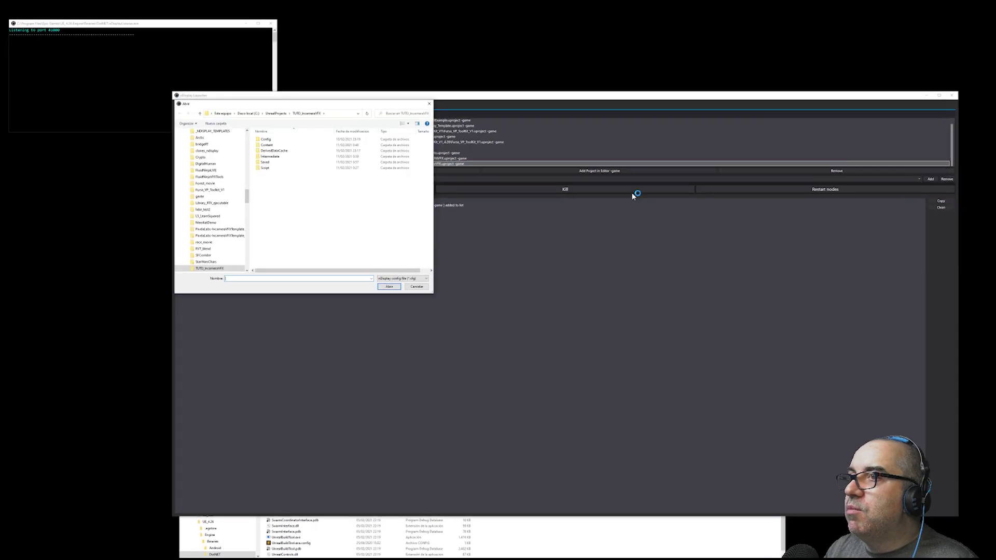
pyautogui.click(249, 113)
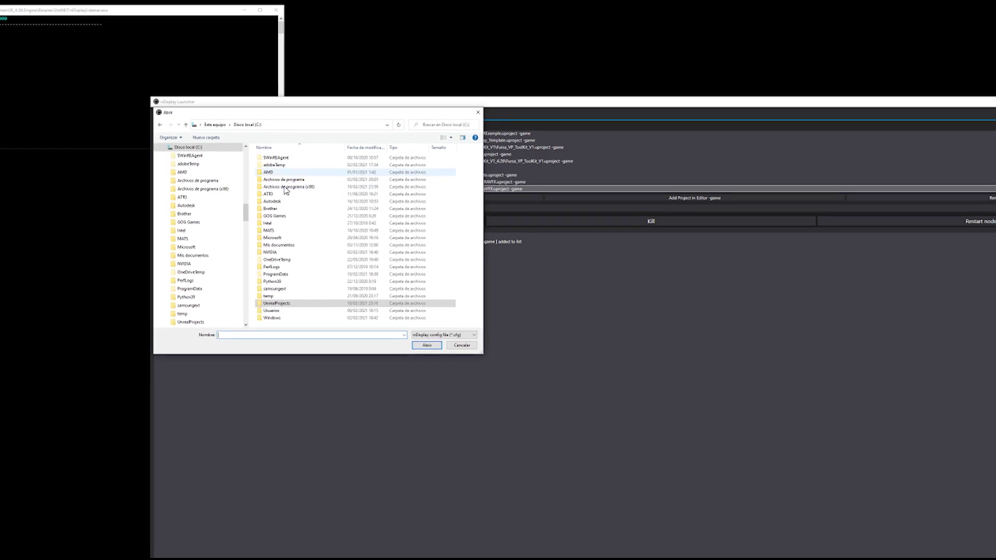
pyautogui.doubleClick(276, 303)
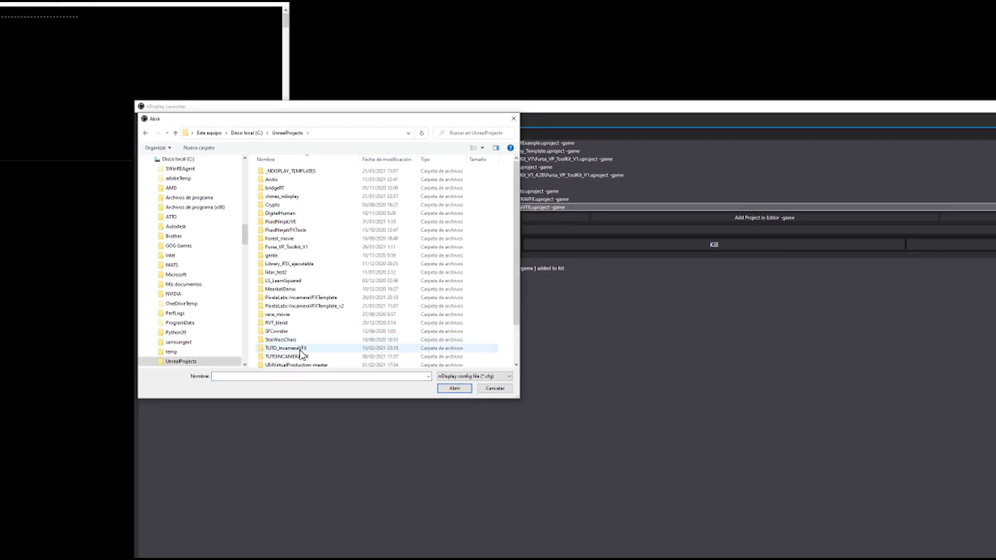
pyautogui.doubleClick(291, 348)
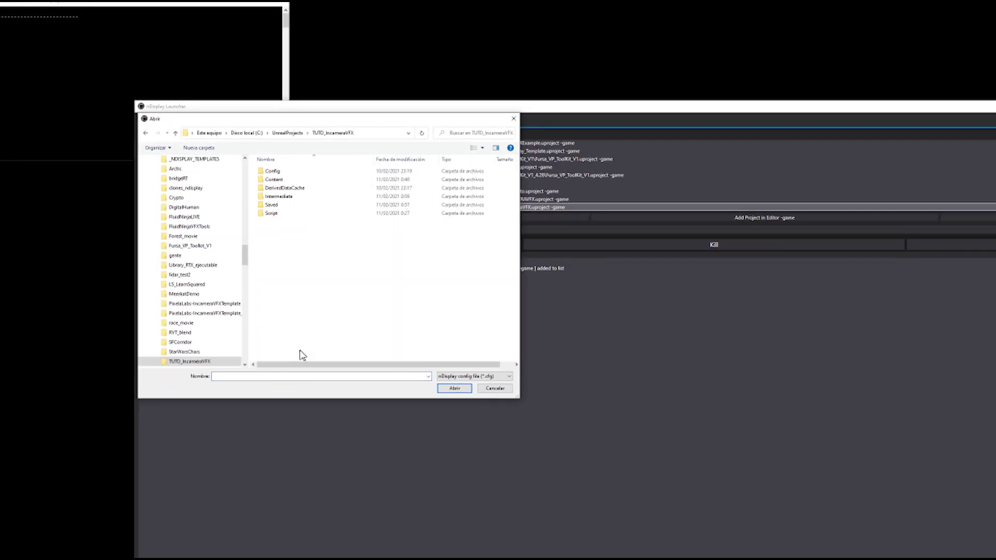
pyautogui.doubleClick(275, 179)
pyautogui.doubleClick(287, 187)
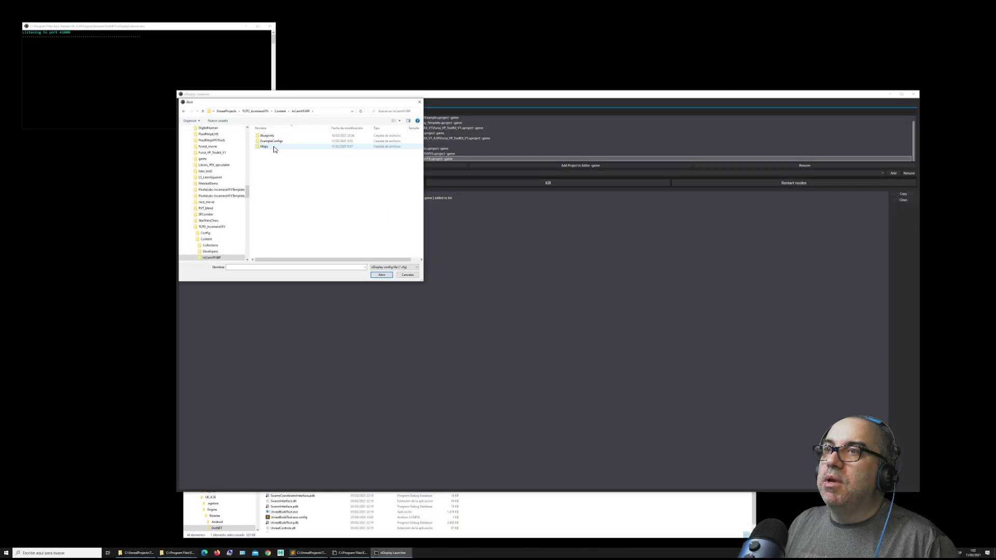
pyautogui.doubleClick(272, 141)
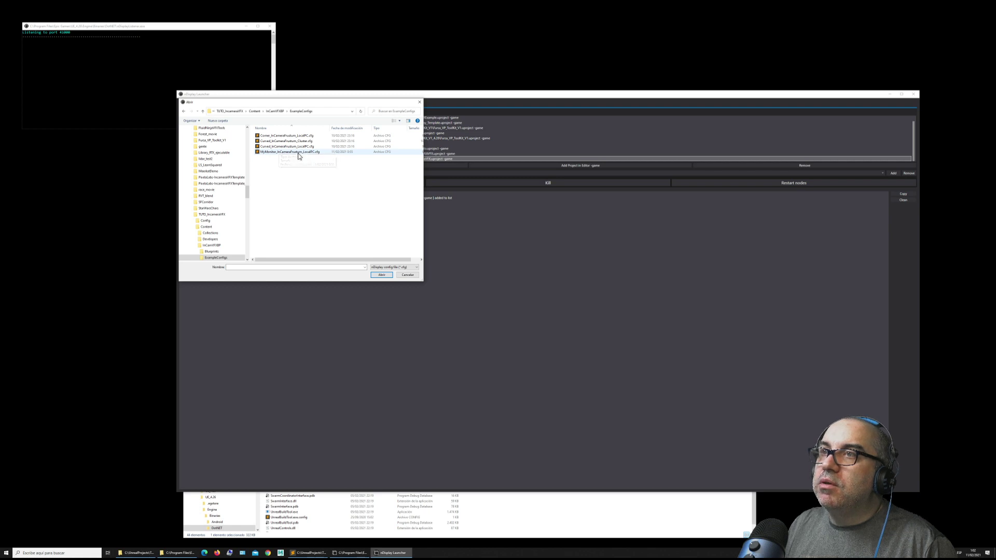
pyautogui.doubleClick(295, 152)
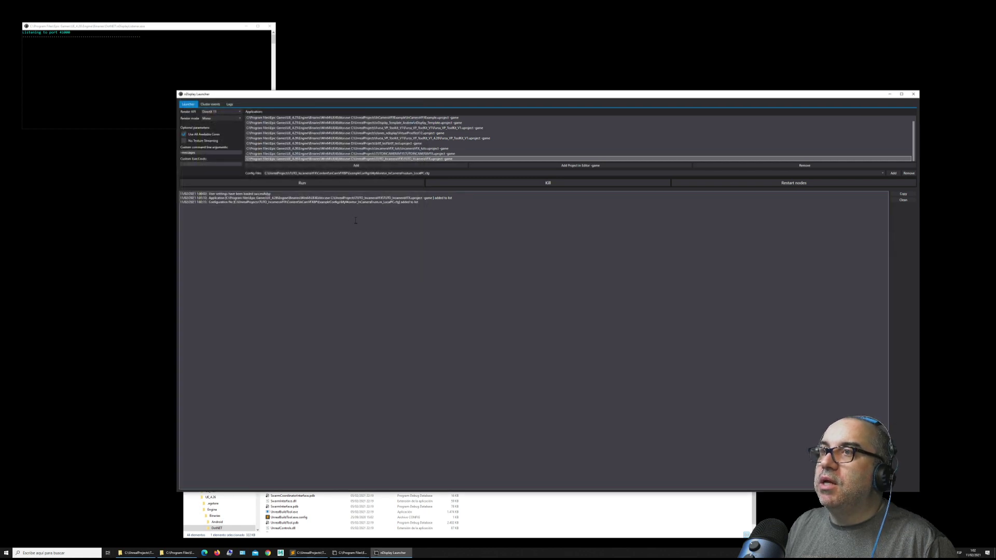
pyautogui.click(311, 184)
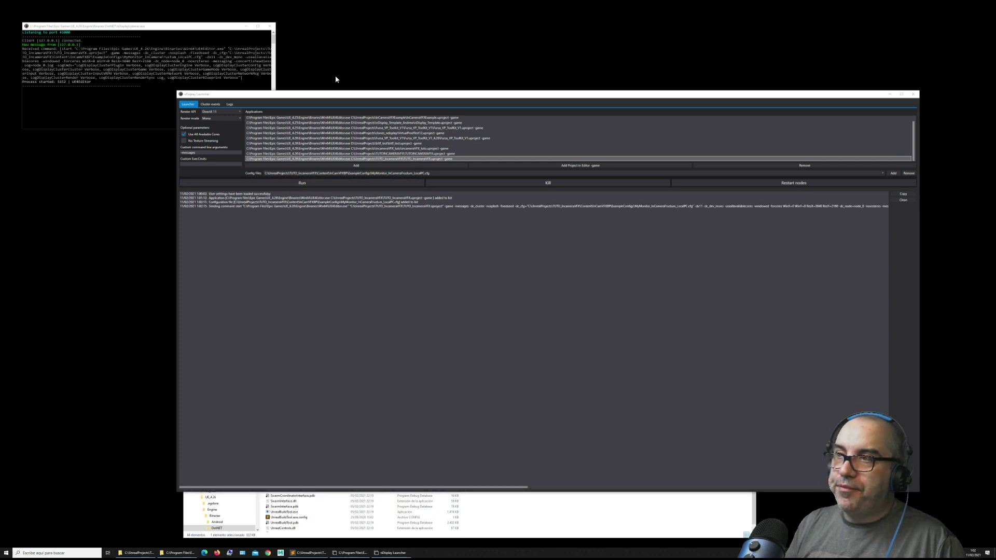